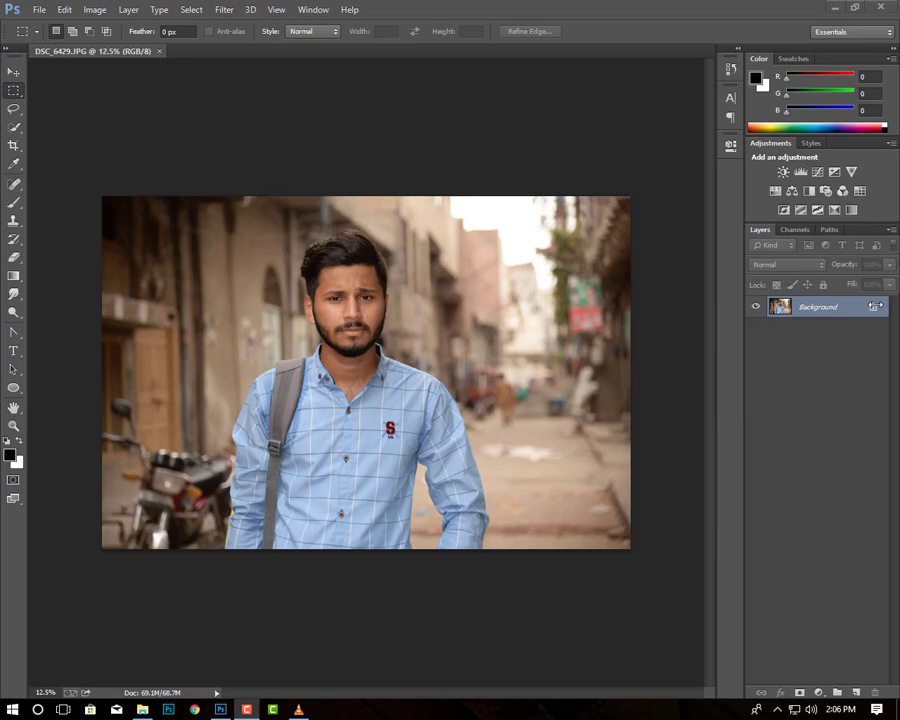
# Convert the locked Background into Layer 0 and duplicate it as Layer 0 copy
pyautogui.doubleClick(874, 308)
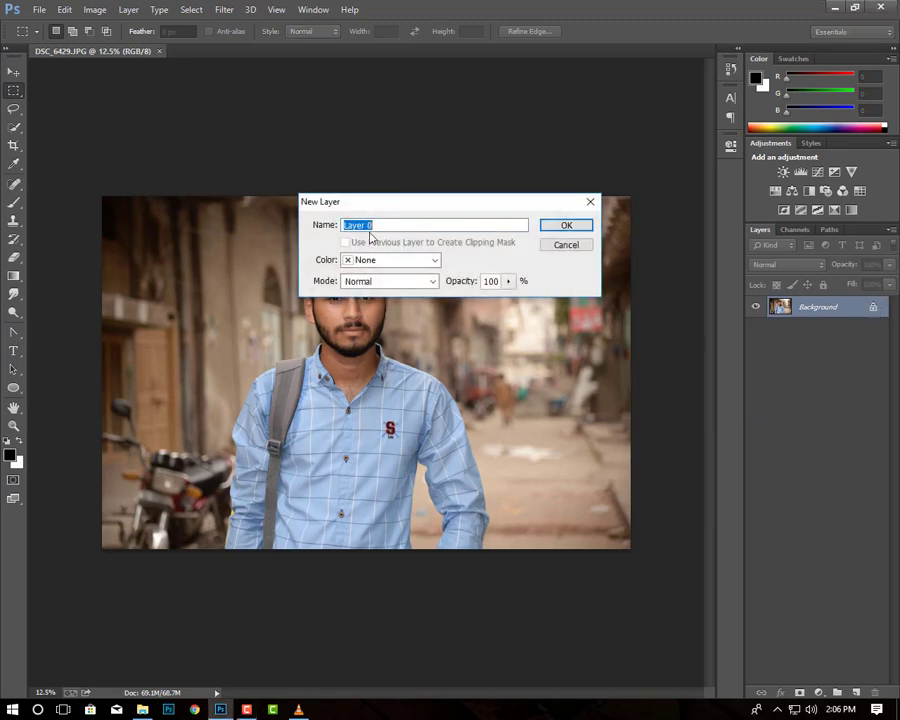
pyautogui.click(566, 224)
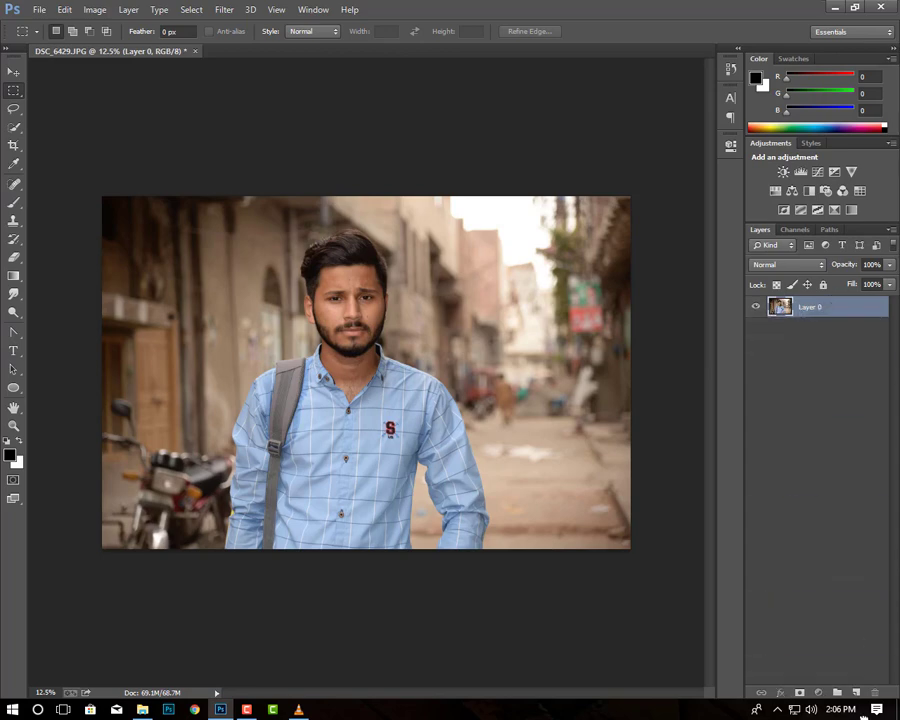
pyautogui.moveTo(838, 311); pyautogui.dragTo(837, 692)
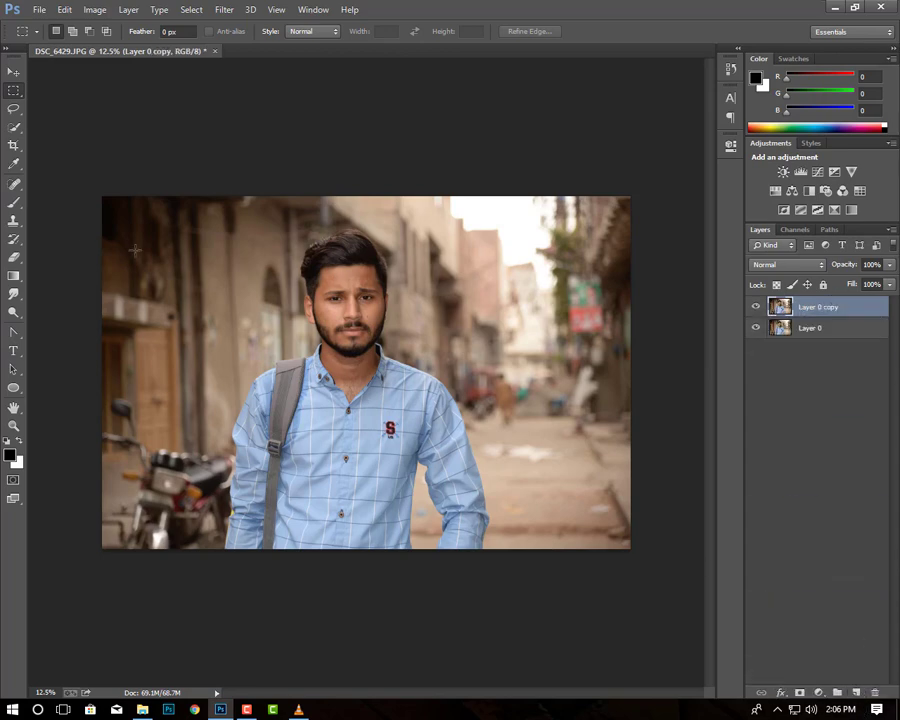
# Zoom into the portrait and pick the Quick Selection tool
pyautogui.click(13, 70)
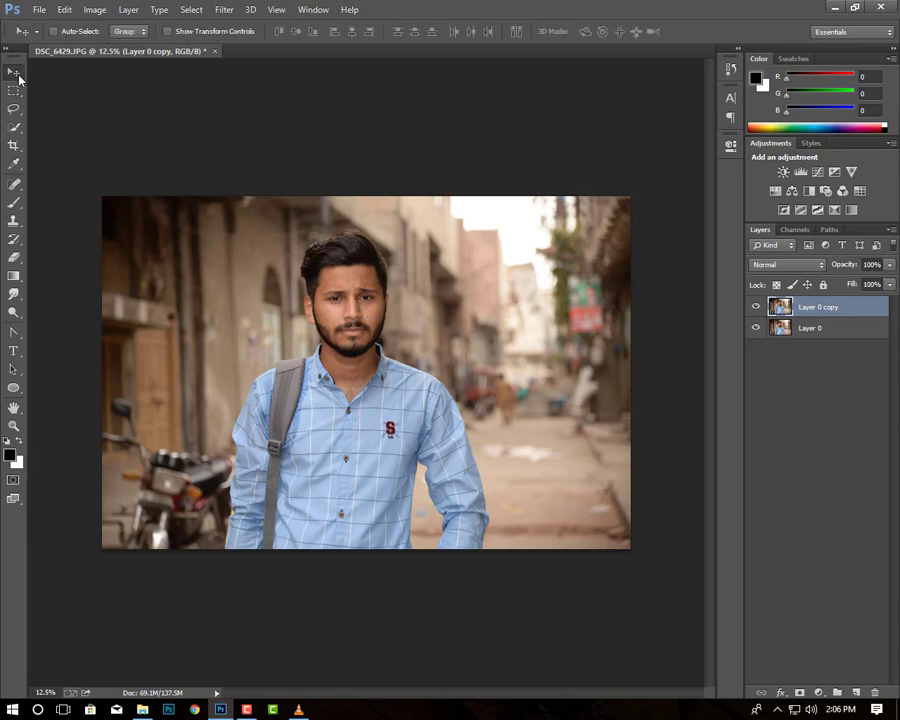
pyautogui.scroll(2, 333, 404)
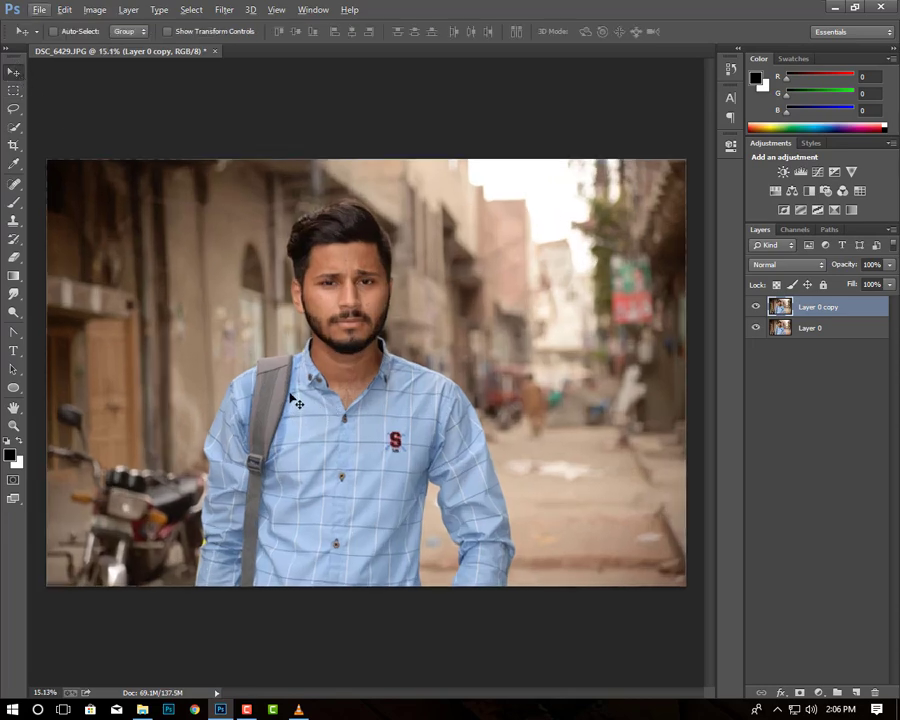
pyautogui.scroll(1, 316, 388)
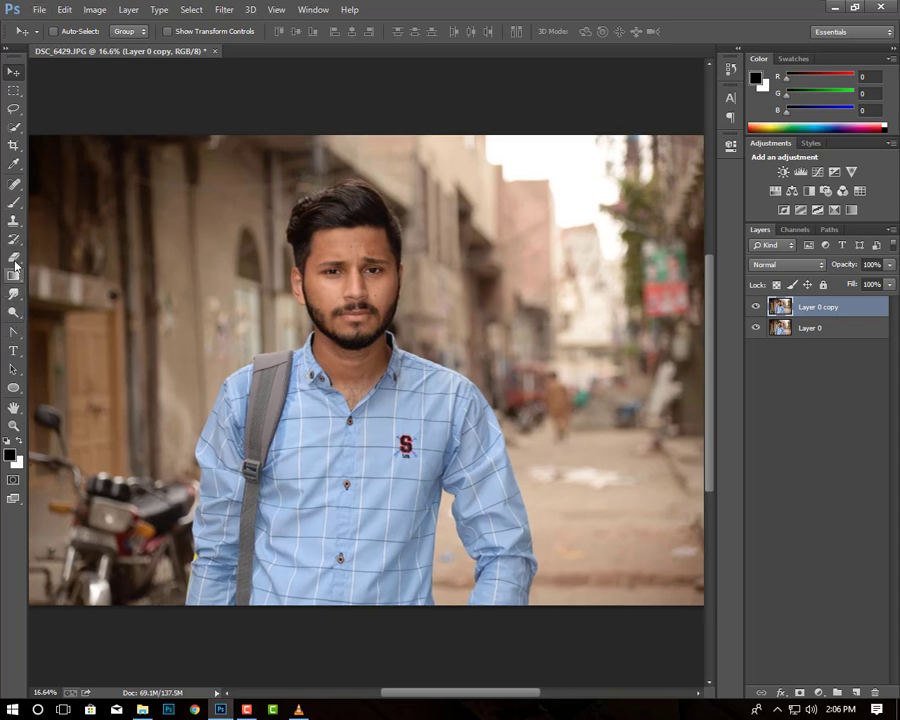
pyautogui.click(14, 127)
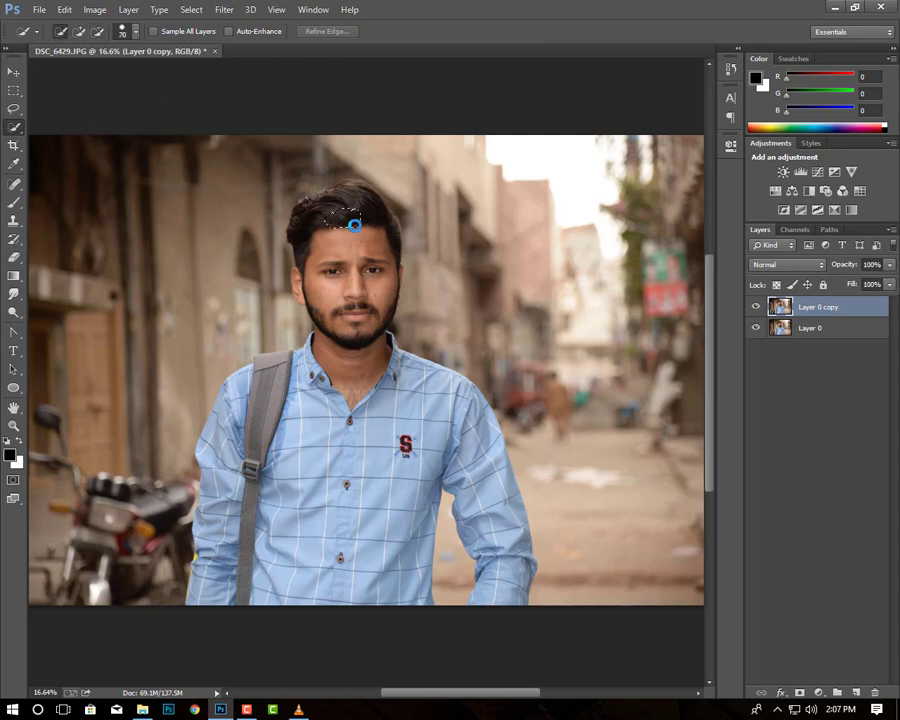
# Brush a quick selection over the man's hair, face, neck, chest and shirt
pyautogui.moveTo(354, 225); pyautogui.dragTo(355, 195)
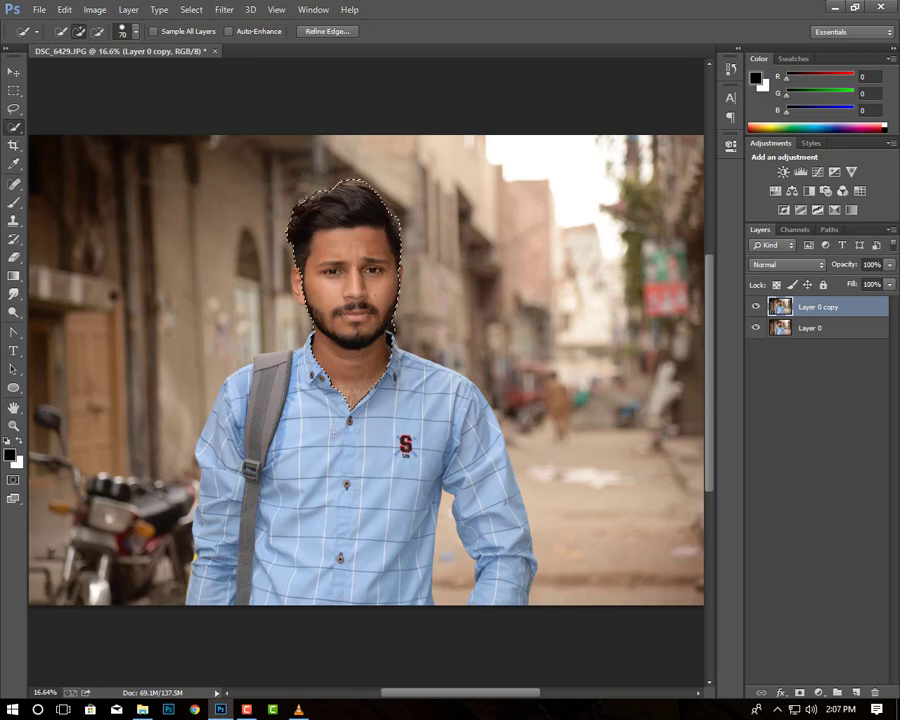
pyautogui.moveTo(308, 210)
pyautogui.mouseDown()
pyautogui.moveTo(281, 510)
pyautogui.moveTo(300, 470)
pyautogui.mouseUp()
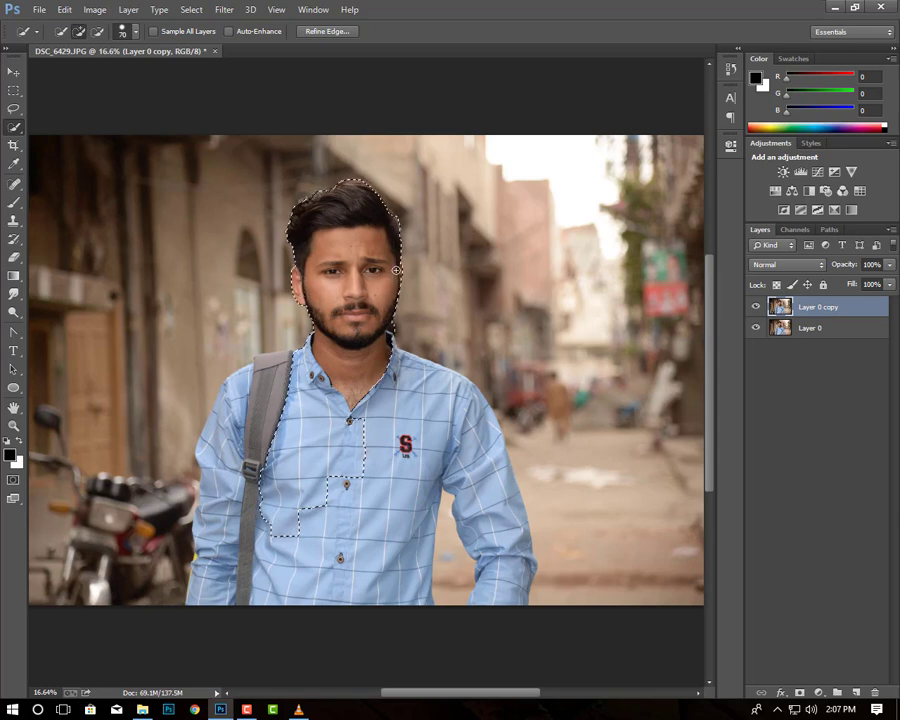
pyautogui.moveTo(408, 395); pyautogui.dragTo(425, 461)
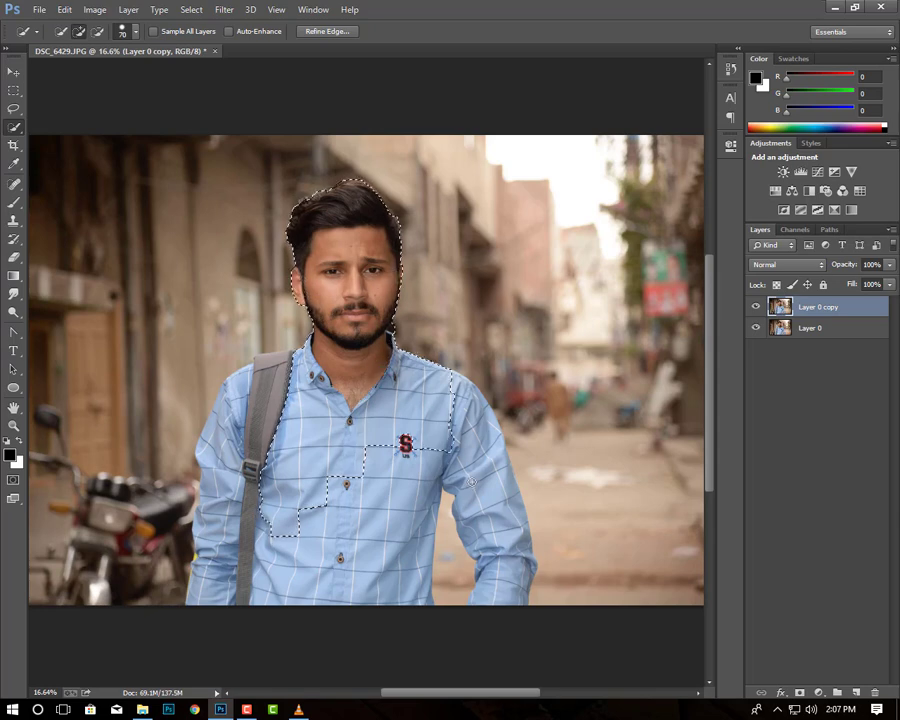
pyautogui.moveTo(332, 575); pyautogui.dragTo(354, 549)
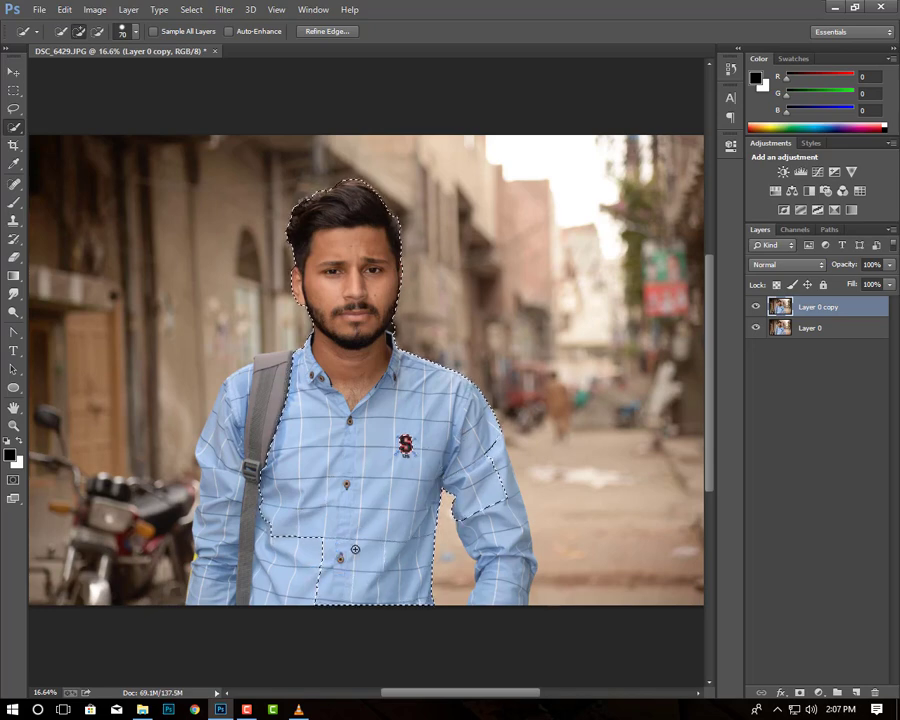
pyautogui.moveTo(266, 582)
pyautogui.mouseDown()
pyautogui.moveTo(219, 595)
pyautogui.moveTo(214, 502)
pyautogui.moveTo(258, 364)
pyautogui.mouseUp()
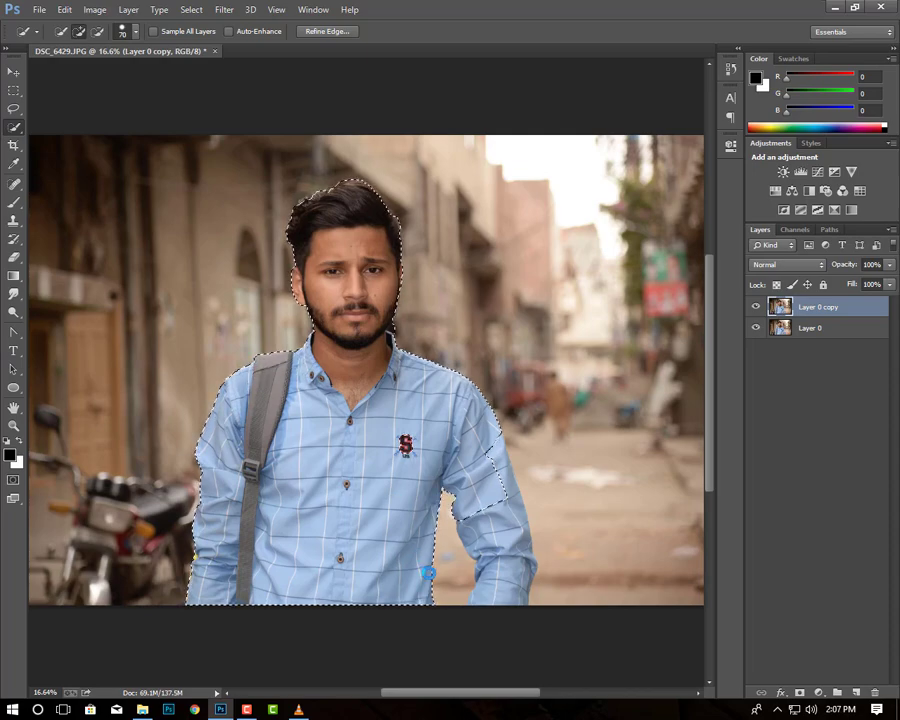
# Zoom in, pan along the right-side arm and brush it into the selection
pyautogui.press('alt')
pyautogui.scroll(3, 389, 327)
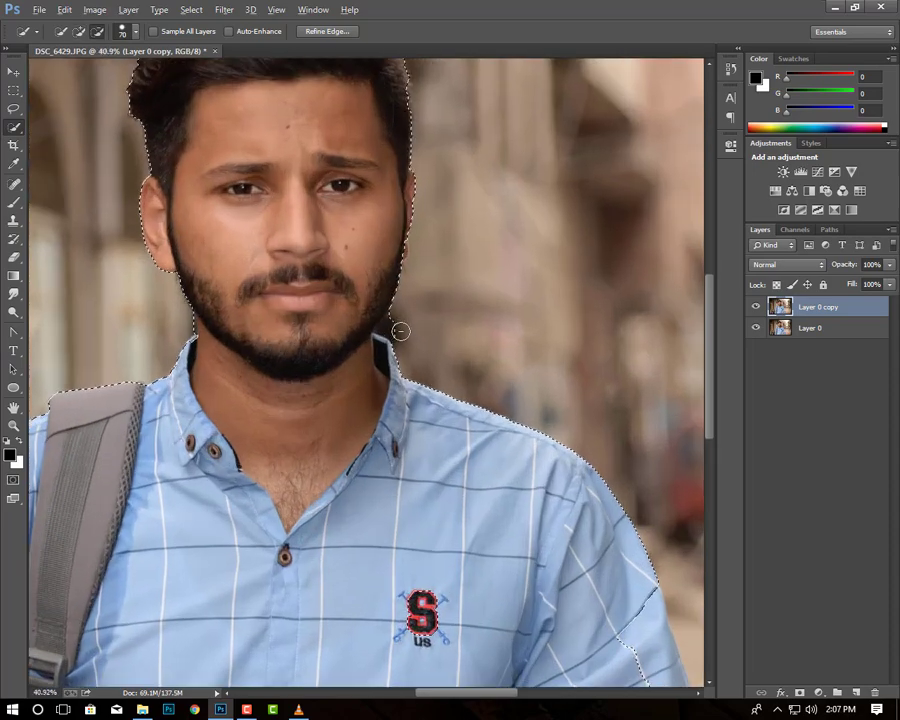
pyautogui.scroll(2, 400, 326)
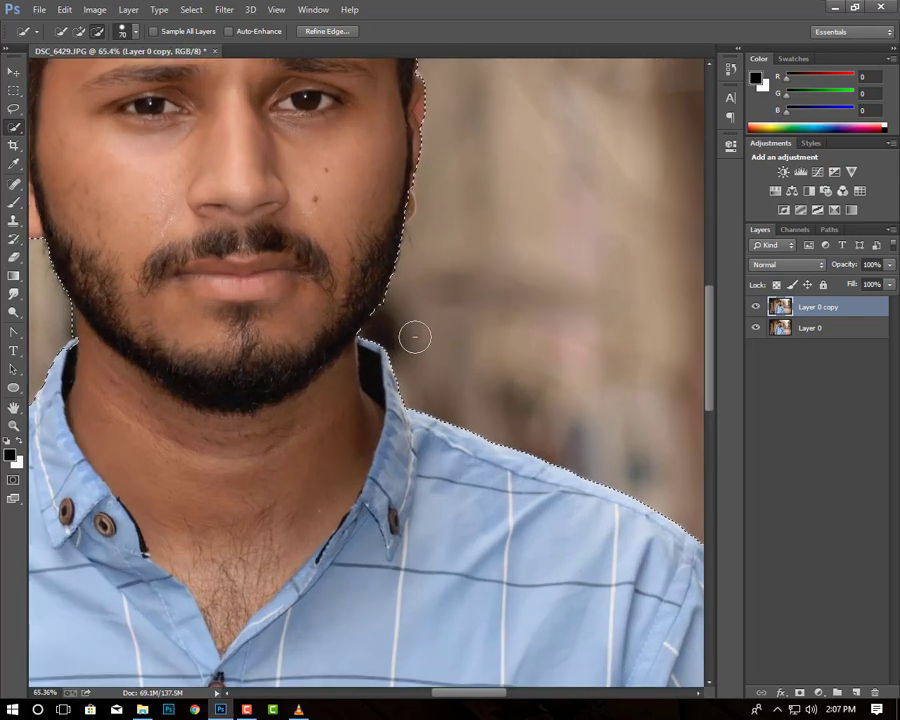
pyautogui.moveTo(476, 421)
pyautogui.mouseDown()
pyautogui.moveTo(431, 361)
pyautogui.moveTo(581, 411)
pyautogui.mouseUp()
pyautogui.moveTo(94, 262); pyautogui.dragTo(269, 362)
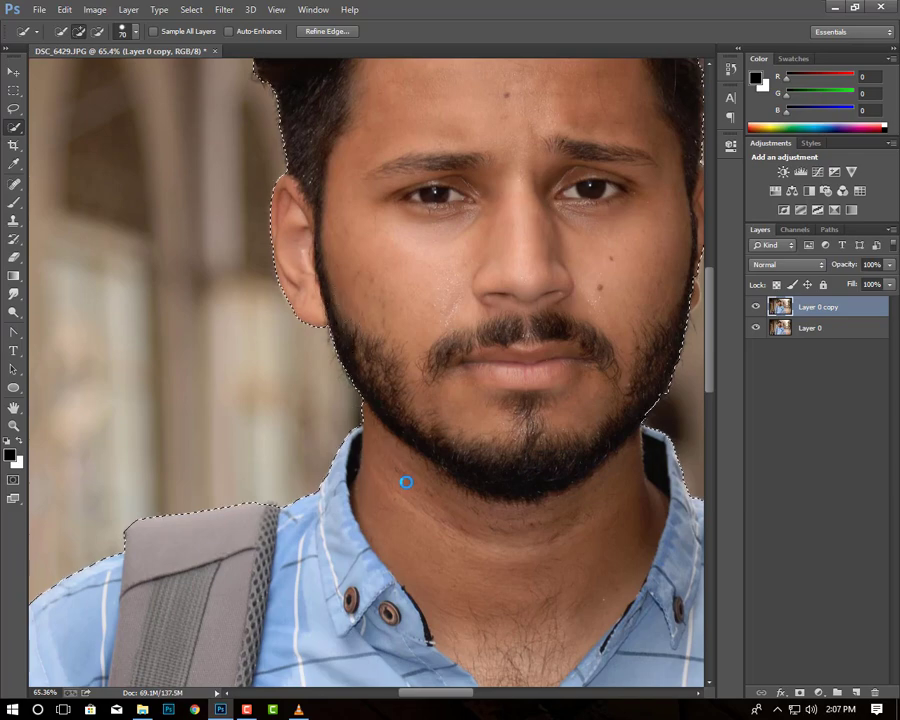
pyautogui.moveTo(536, 574)
pyautogui.mouseDown()
pyautogui.moveTo(339, 286)
pyautogui.moveTo(436, 412)
pyautogui.moveTo(426, 400)
pyautogui.moveTo(458, 203)
pyautogui.mouseUp()
pyautogui.moveTo(513, 540); pyautogui.dragTo(526, 566)
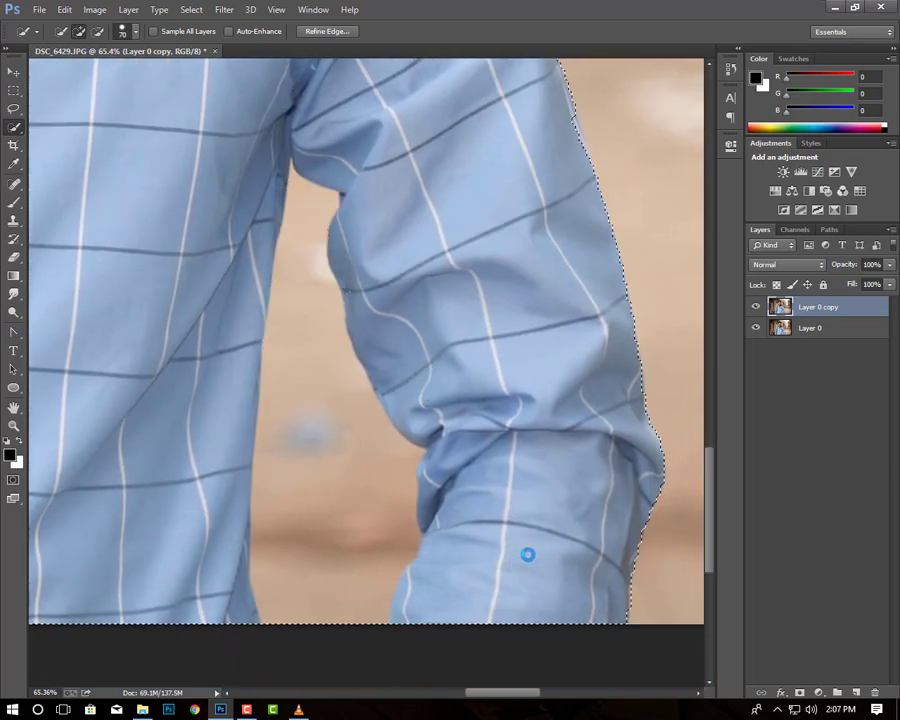
pyautogui.click(565, 137)
pyautogui.moveTo(565, 137)
pyautogui.mouseDown()
pyautogui.moveTo(594, 369)
pyautogui.moveTo(622, 126)
pyautogui.moveTo(467, 322)
pyautogui.mouseUp()
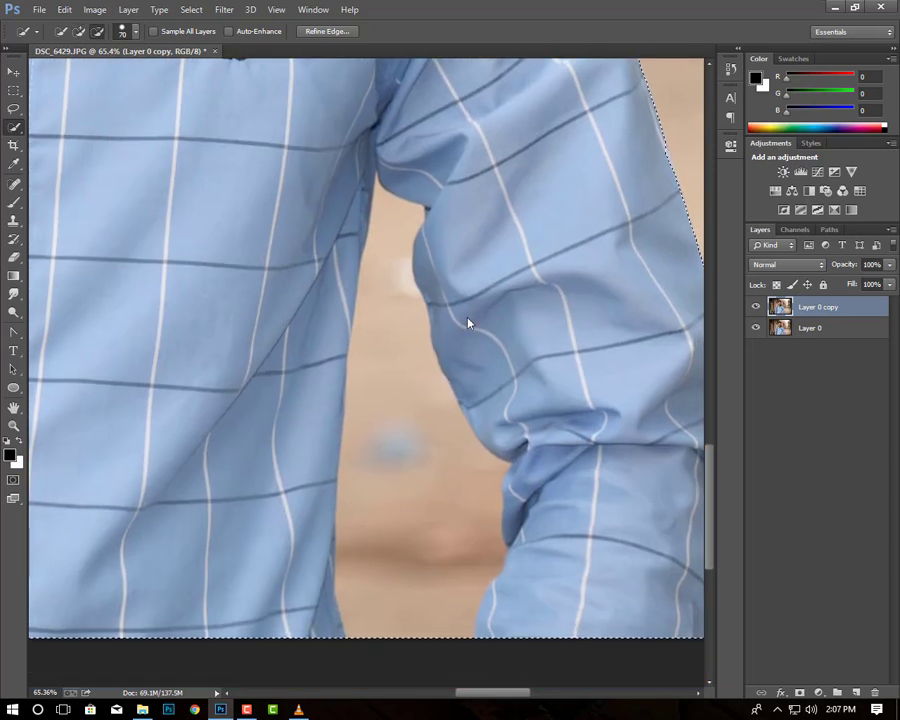
# Open and dismiss the canvas context menu several times without choosing anything
pyautogui.rightClick(468, 372)
pyautogui.press('Escape')
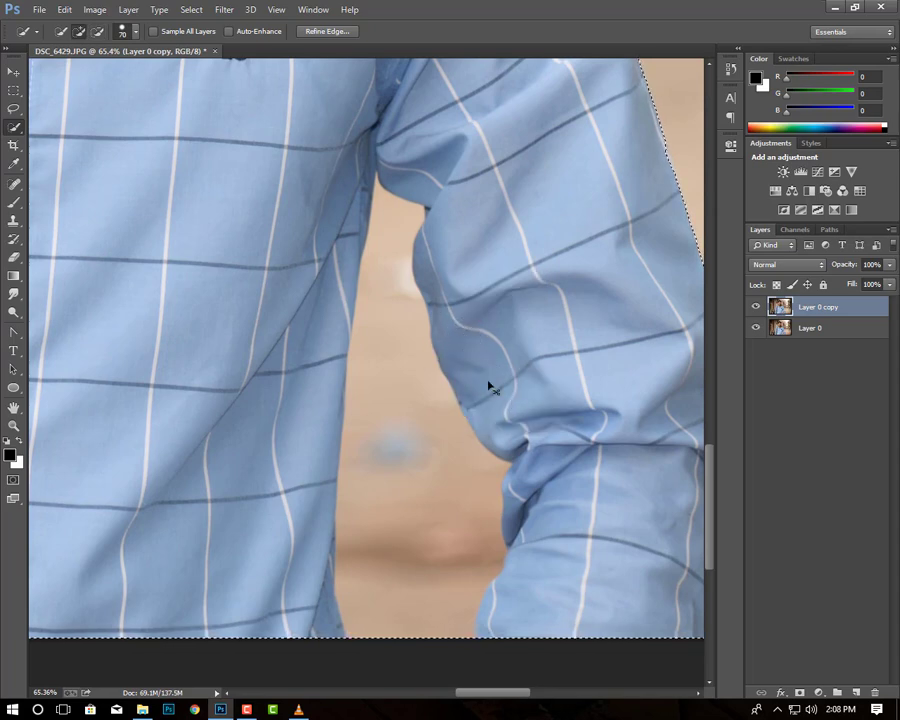
pyautogui.rightClick(488, 386)
pyautogui.press('Escape')
pyautogui.rightClick(465, 334)
pyautogui.press('Escape')
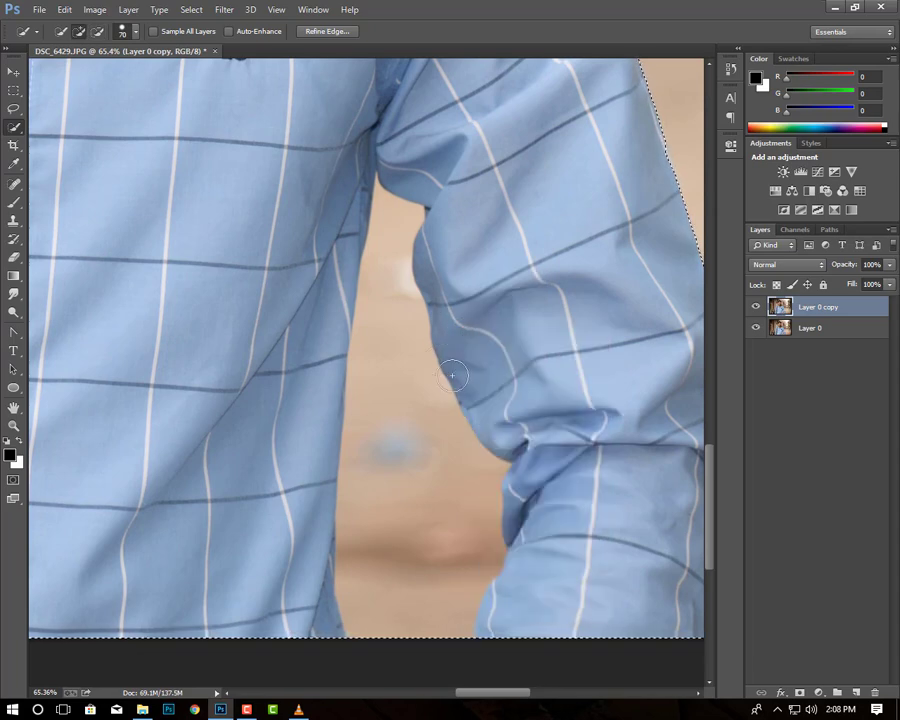
pyautogui.rightClick(442, 366)
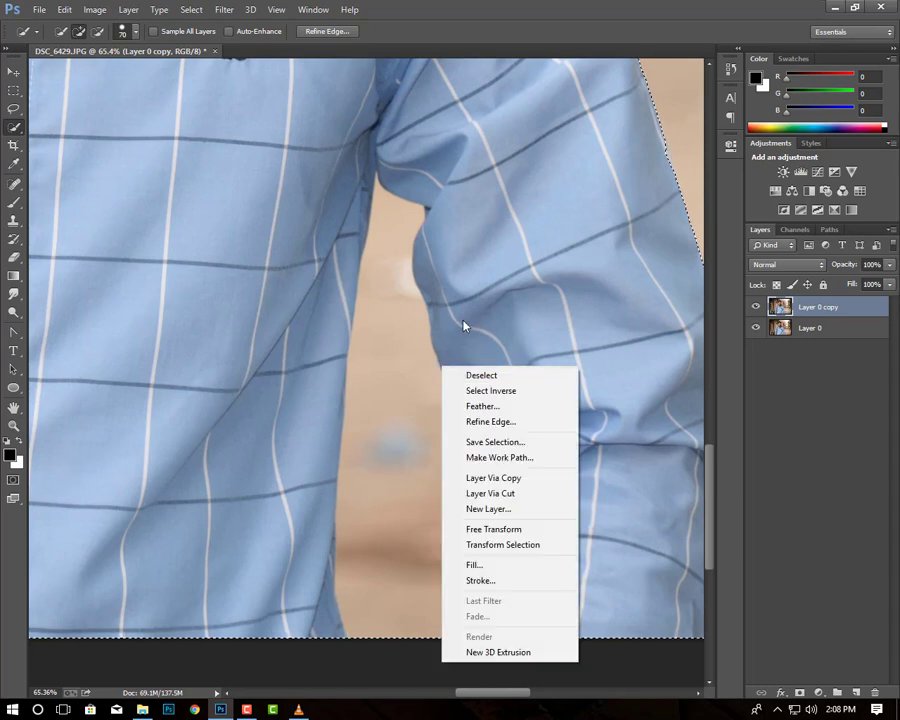
pyautogui.press('Escape')
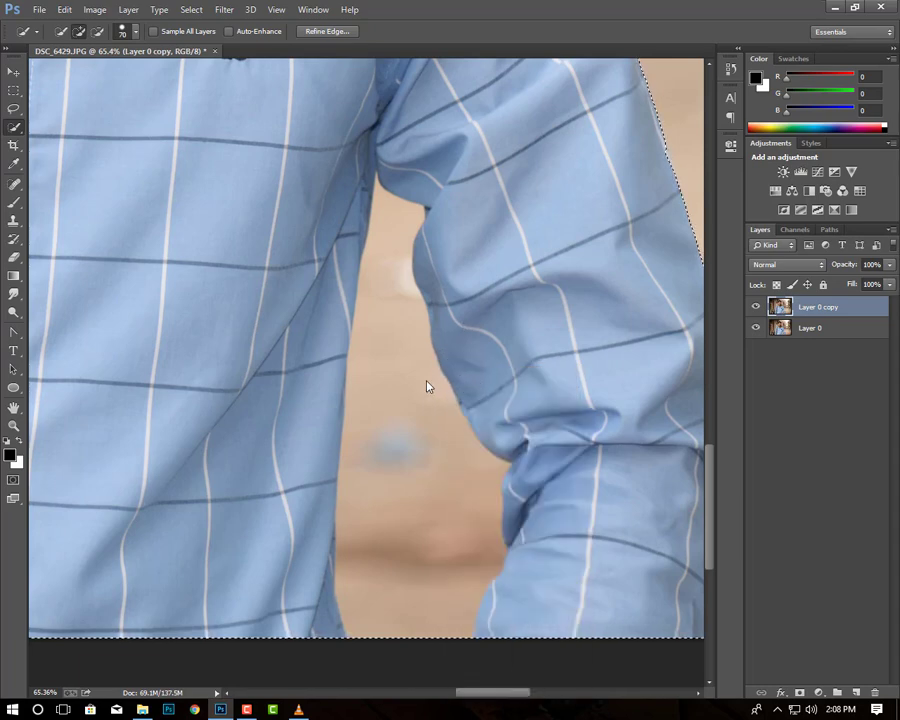
pyautogui.rightClick(427, 386)
pyautogui.press('Escape')
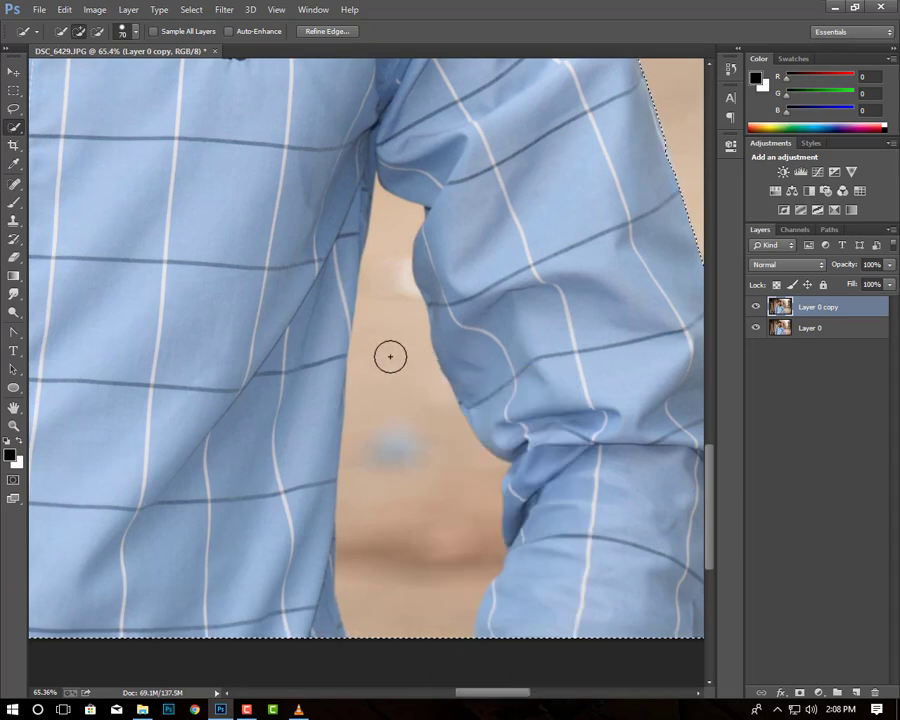
# Subtract the background gap between arm and torso, then refine the inner arm edge
pyautogui.press('alt')
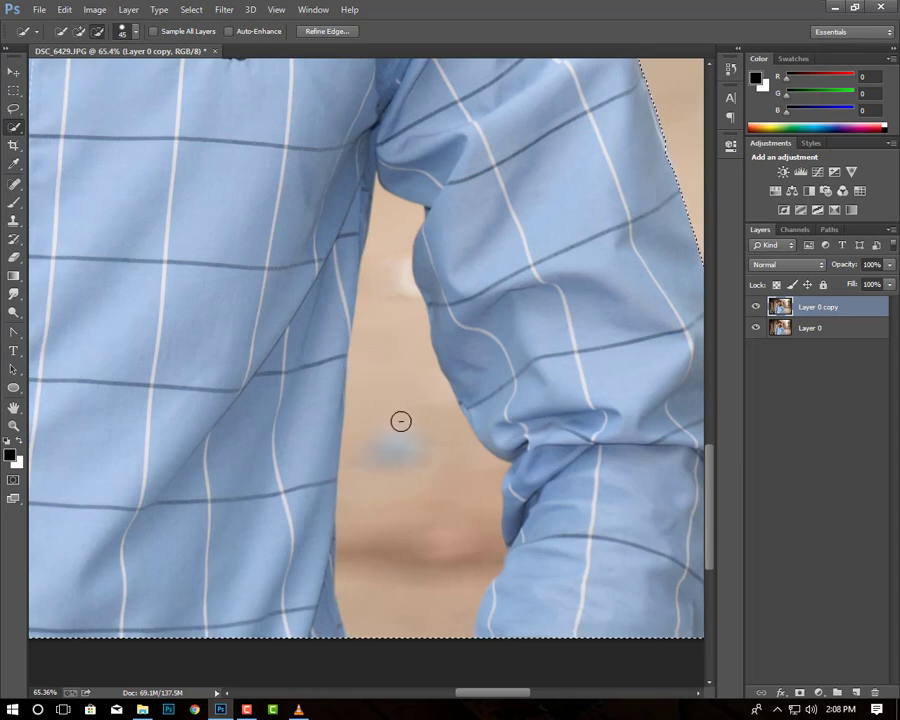
pyautogui.click(421, 447)
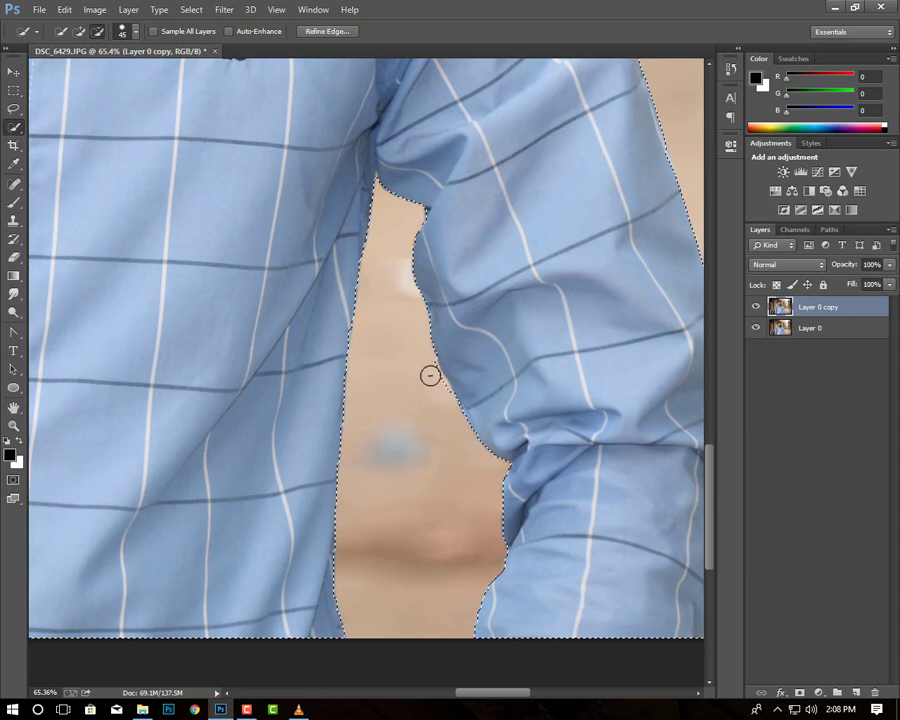
pyautogui.keyDown('alt'); pyautogui.click(456, 389); pyautogui.keyUp('alt')
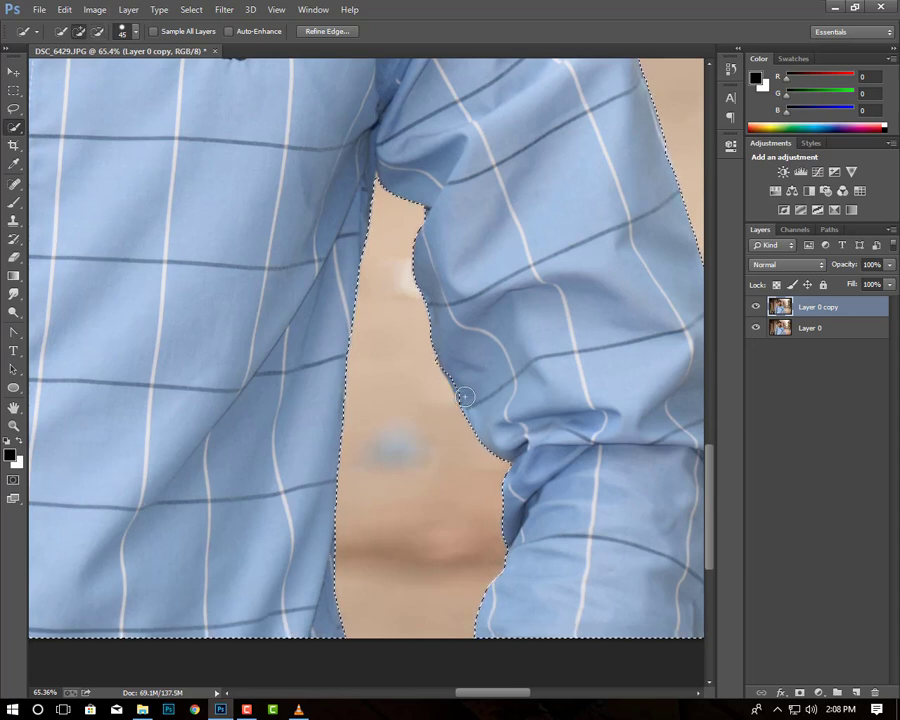
pyautogui.moveTo(452, 365); pyautogui.dragTo(446, 396)
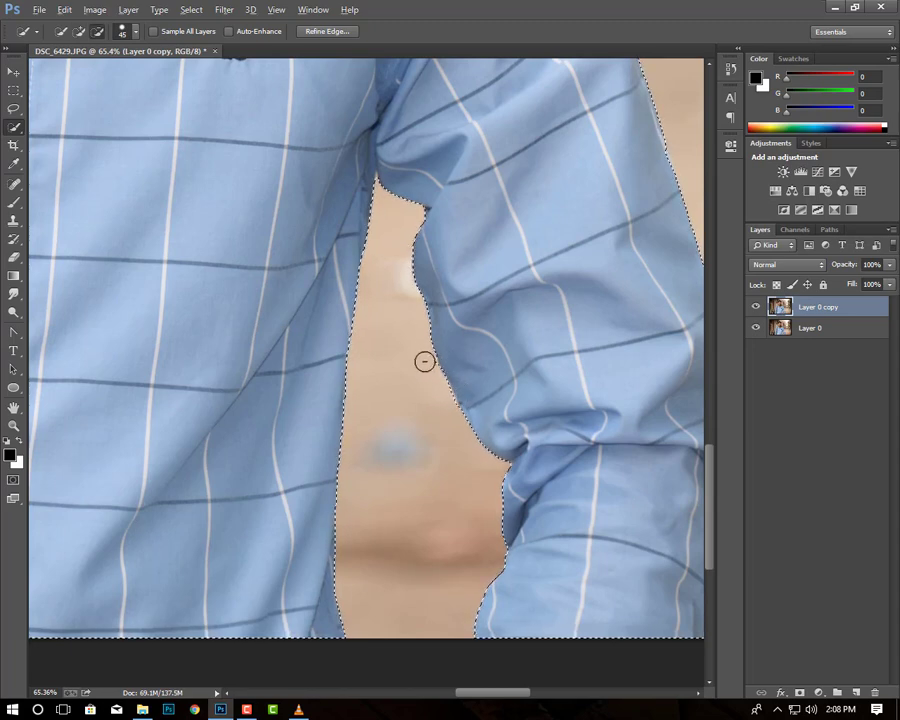
# Adjust the zoom and refine the selection along the top edge of the hair
pyautogui.scroll(-2, 461, 584)
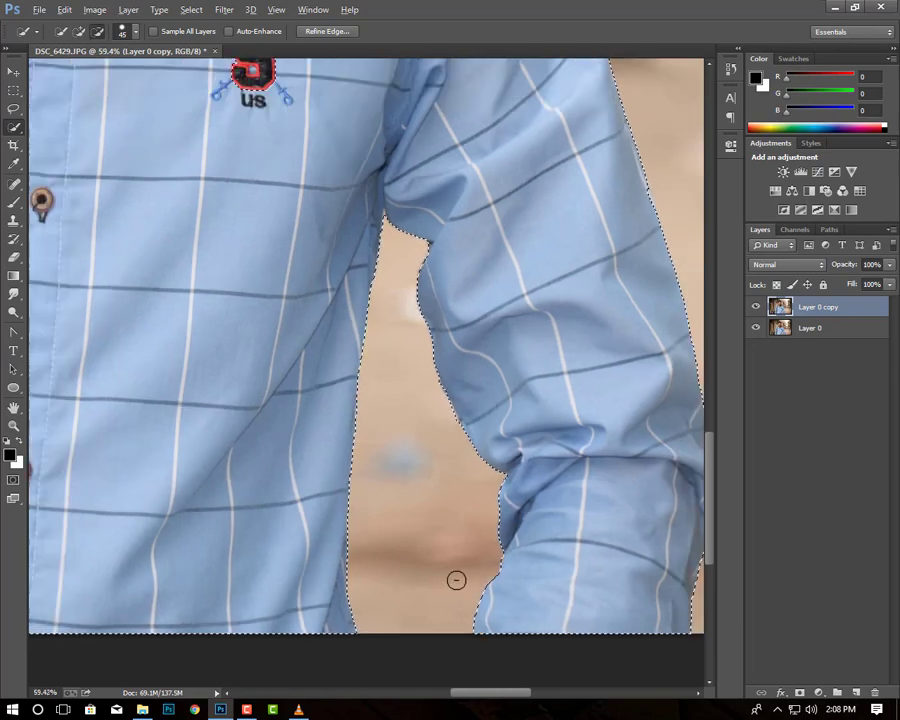
pyautogui.scroll(-2, 454, 576)
pyautogui.scroll(-2, 446, 574)
pyautogui.scroll(-2, 442, 566)
pyautogui.scroll(-1, 441, 567)
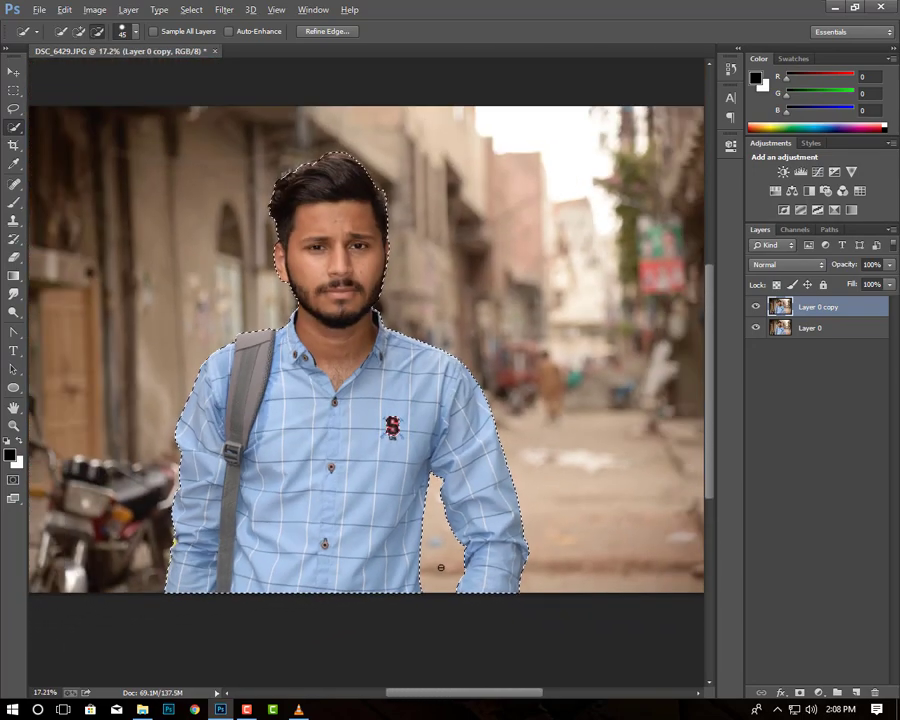
pyautogui.scroll(2, 147, 146)
pyautogui.scroll(6, 147, 146)
pyautogui.scroll(1, 147, 146)
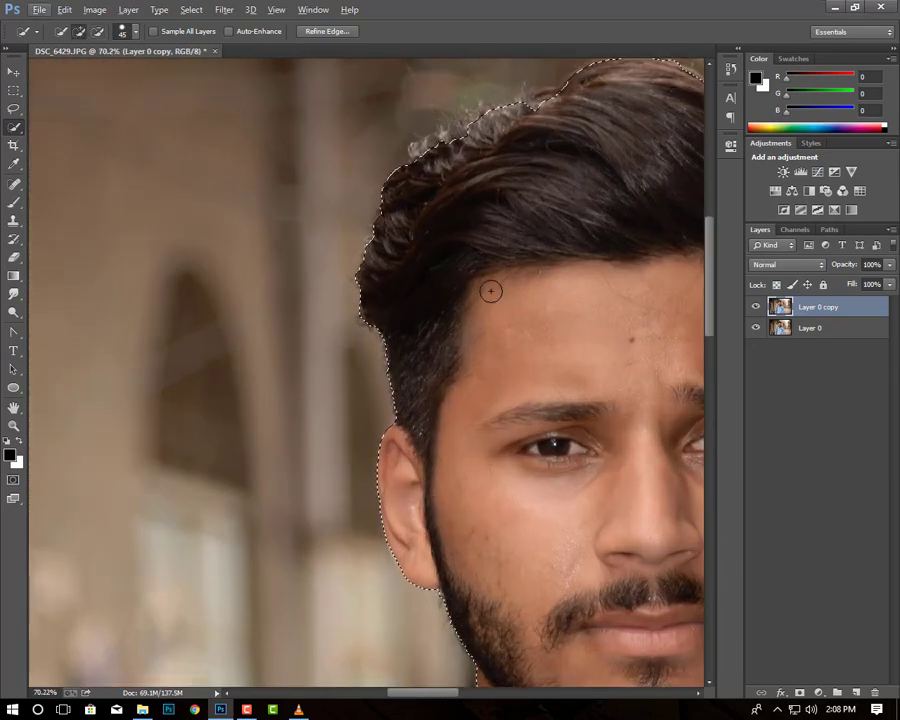
pyautogui.moveTo(435, 142); pyautogui.dragTo(552, 100)
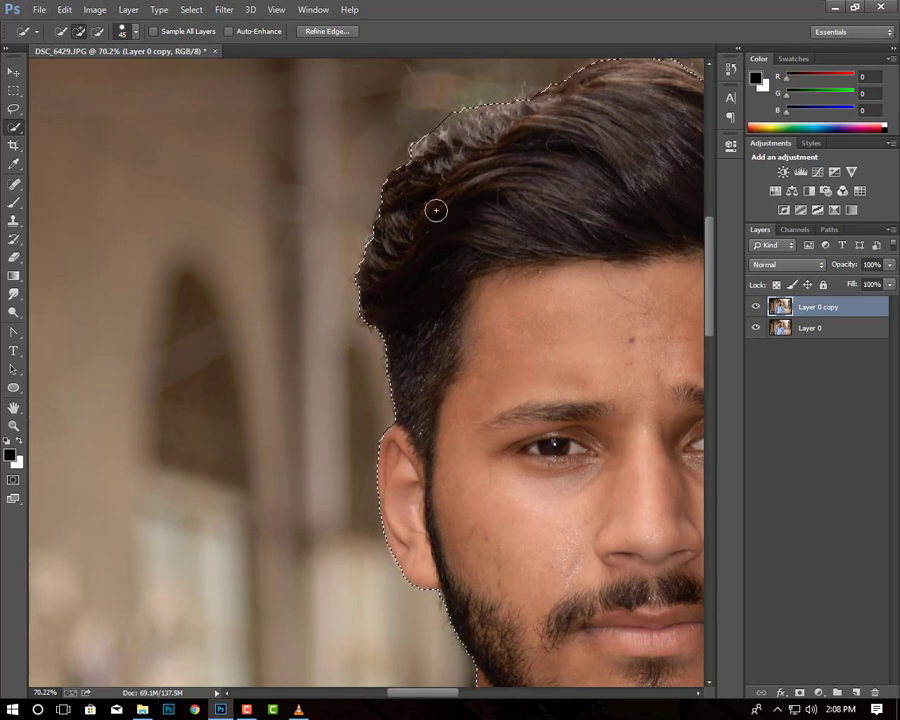
# Add the upper-right hair edge, trim the stray bulge beside it, and zoom out
pyautogui.moveTo(478, 274); pyautogui.dragTo(427, 360)
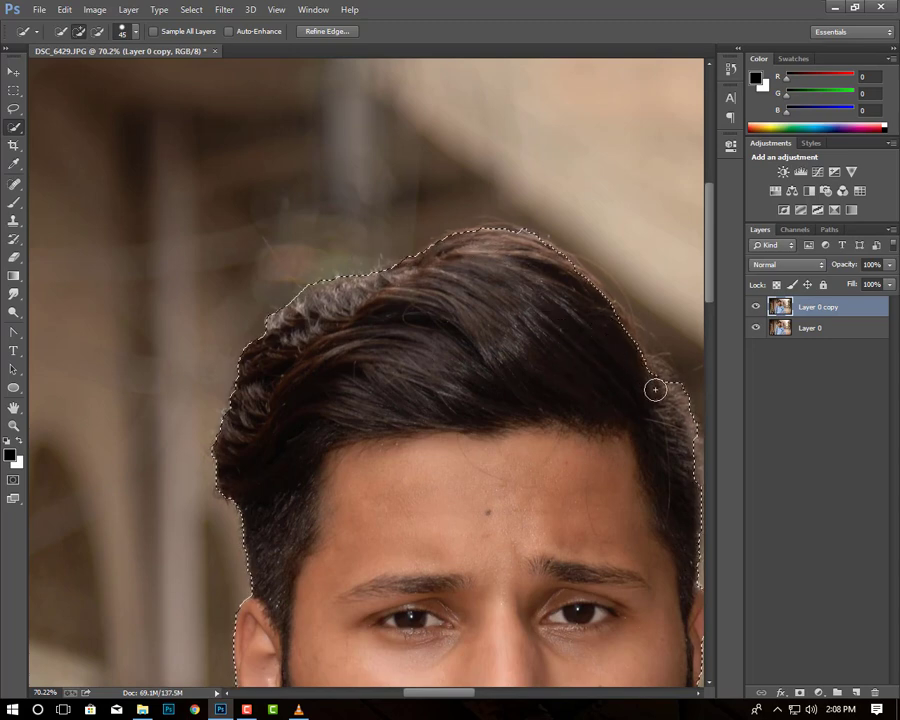
pyautogui.moveTo(660, 374); pyautogui.dragTo(636, 362)
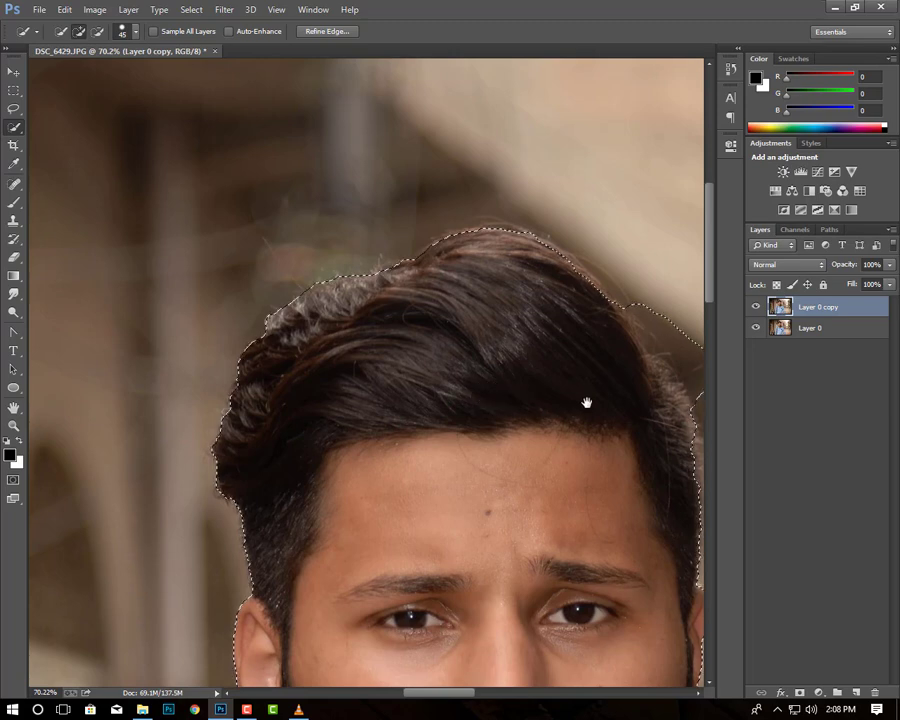
pyautogui.moveTo(587, 402); pyautogui.dragTo(367, 367)
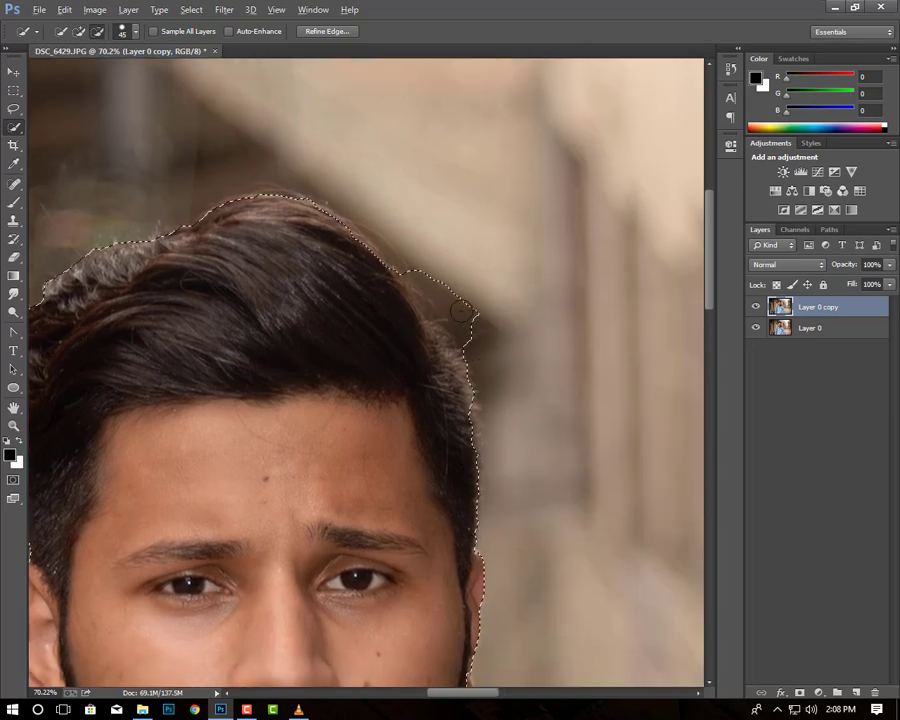
pyautogui.moveTo(461, 313); pyautogui.dragTo(421, 297)
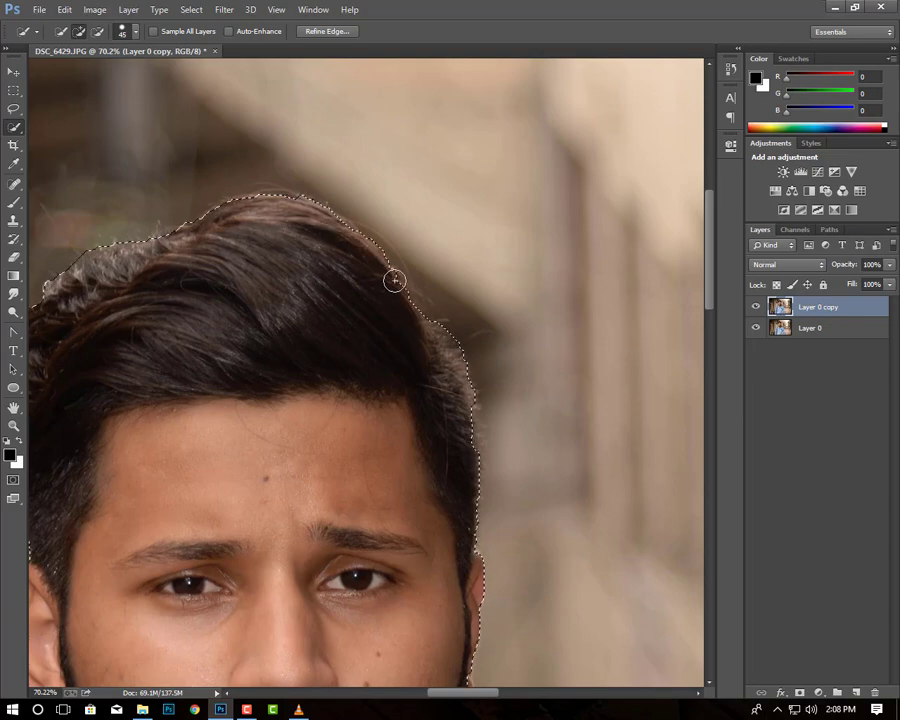
pyautogui.scroll(-3, 394, 282)
pyautogui.scroll(-2, 394, 282)
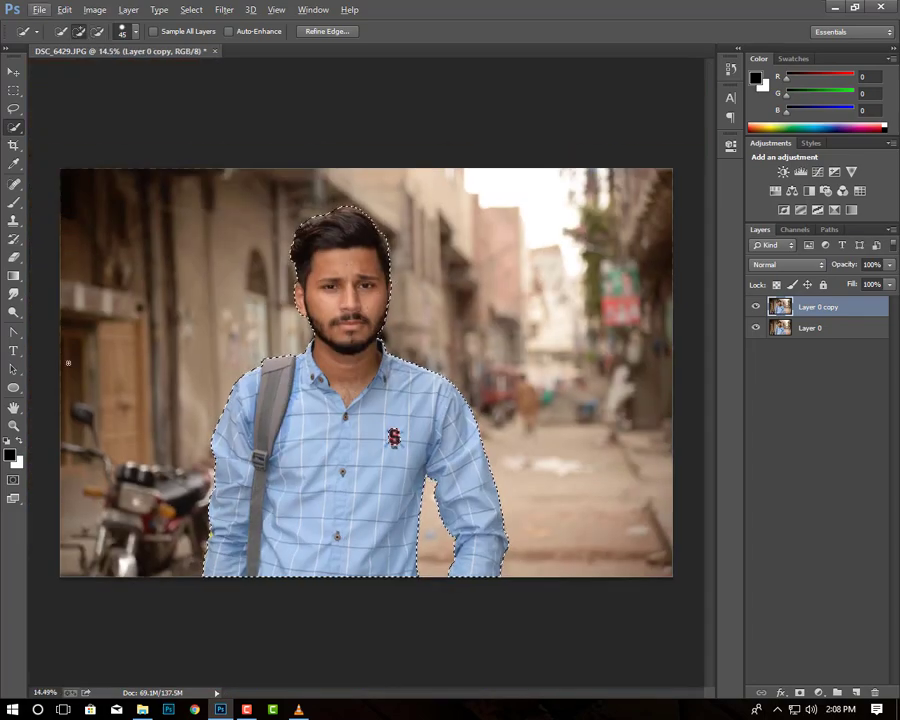
# Fit the photo to the window, mask Layer 0 copy with the selection, and hide Layer 0
pyautogui.click(13, 425)
pyautogui.rightClick(192, 362)
pyautogui.click(240, 372)
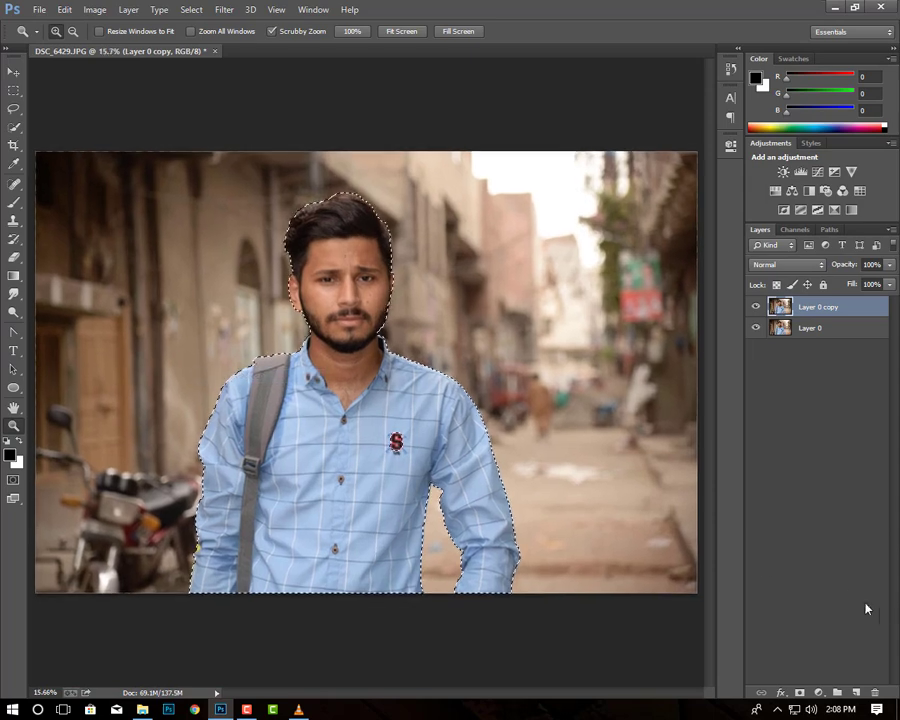
pyautogui.click(799, 692)
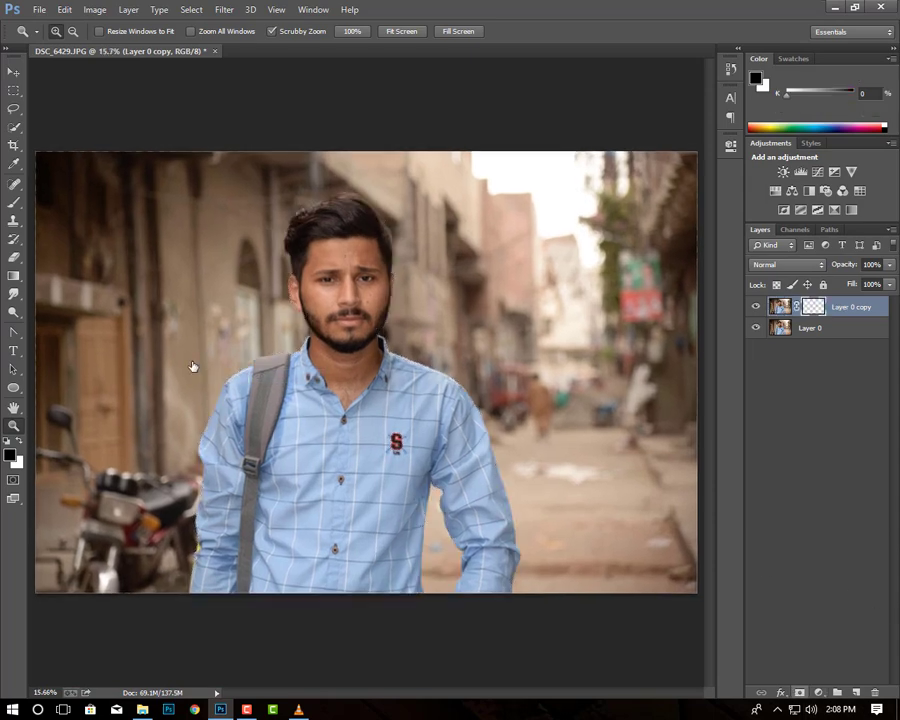
pyautogui.click(755, 328)
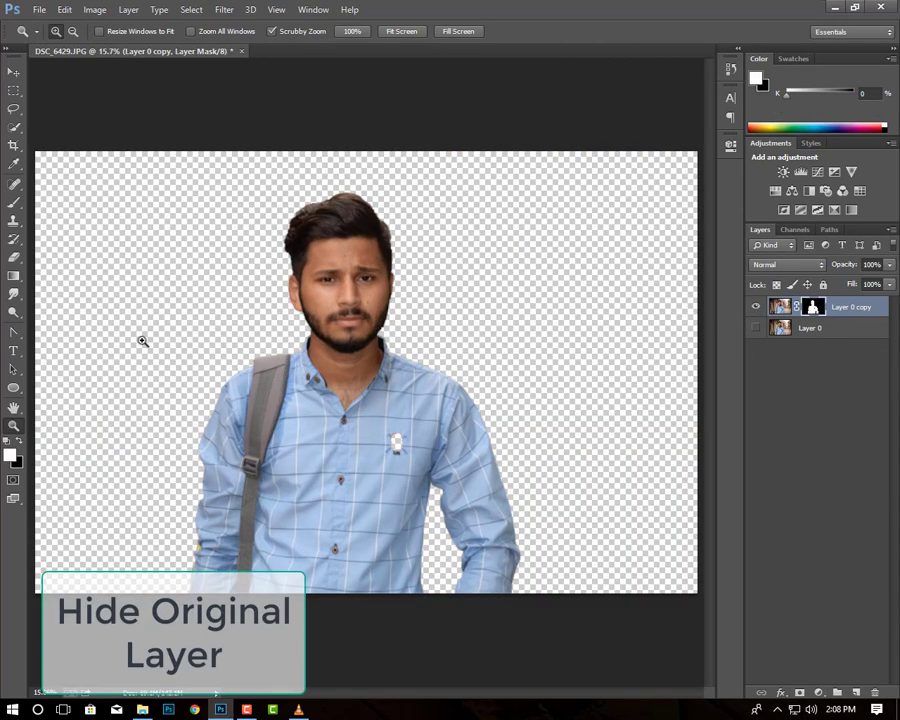
pyautogui.rightClick(812, 306)
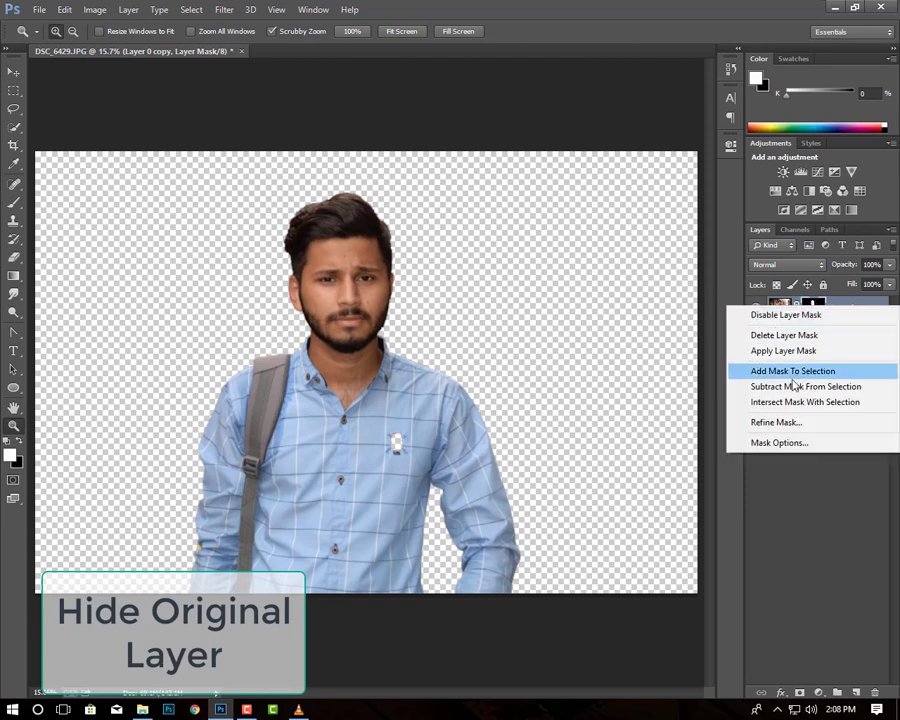
# Refine the mask: radius 0.5 px, smooth 23, feather 3.5 px, contrast 71%, previewed on transparency
pyautogui.click(745, 420)
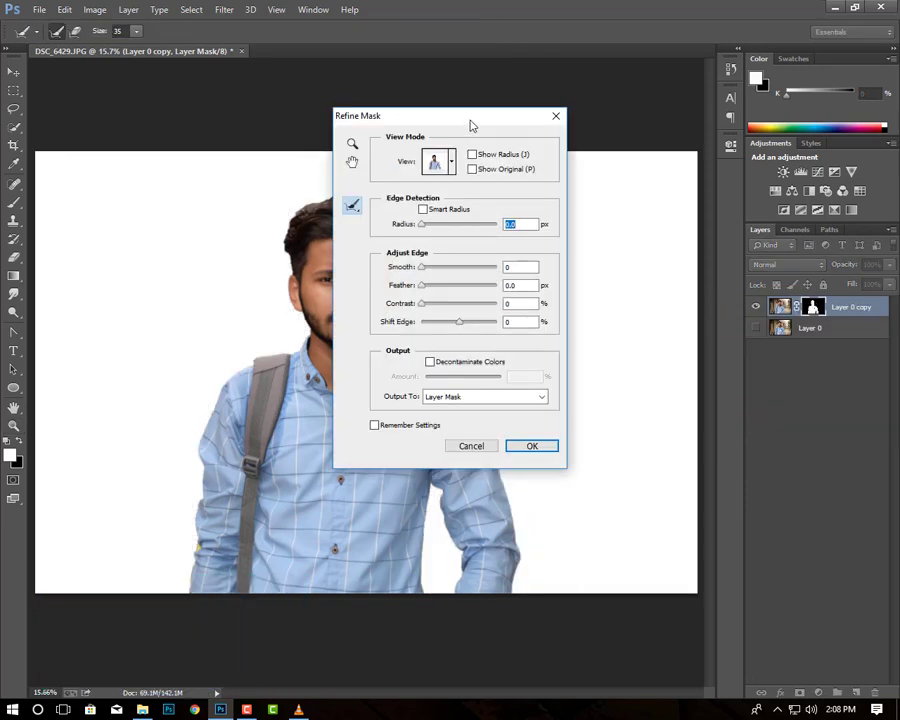
pyautogui.moveTo(472, 116); pyautogui.dragTo(756, 103)
pyautogui.click(737, 148)
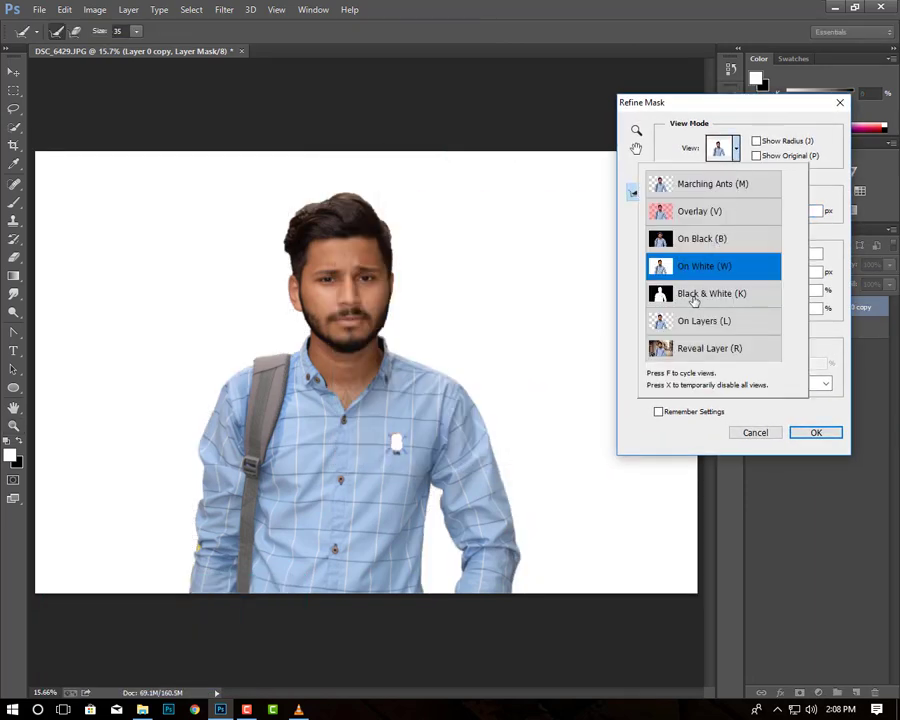
pyautogui.click(840, 421)
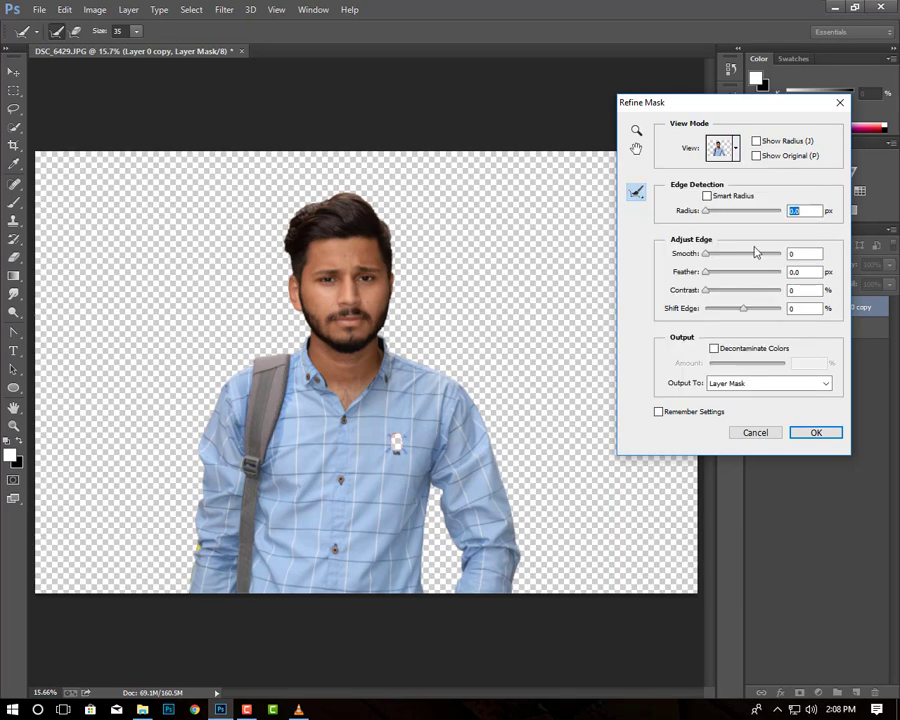
pyautogui.moveTo(707, 254); pyautogui.dragTo(722, 254)
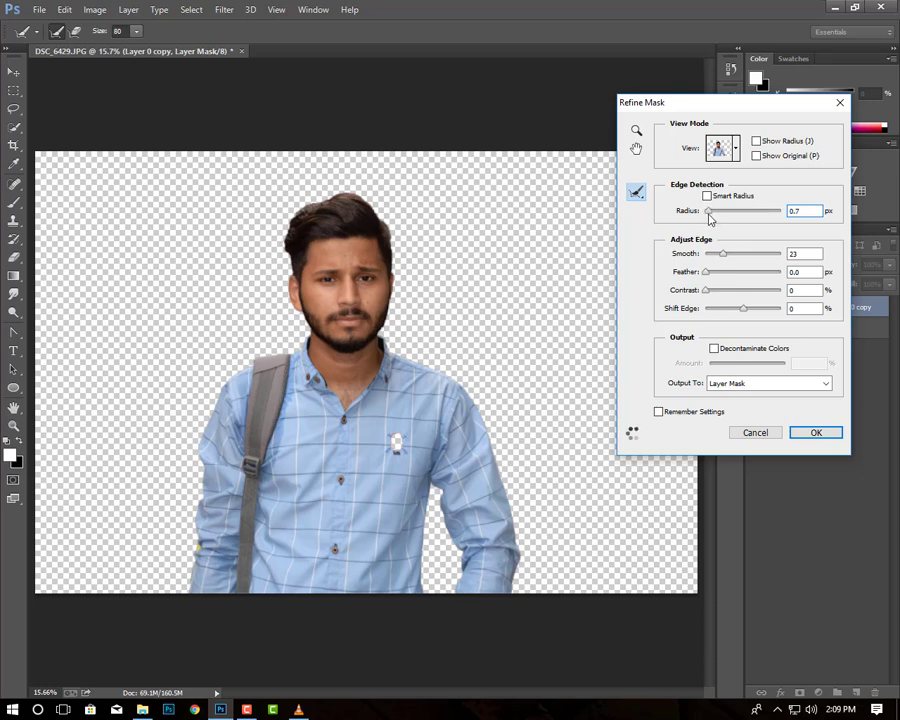
pyautogui.click(707, 213)
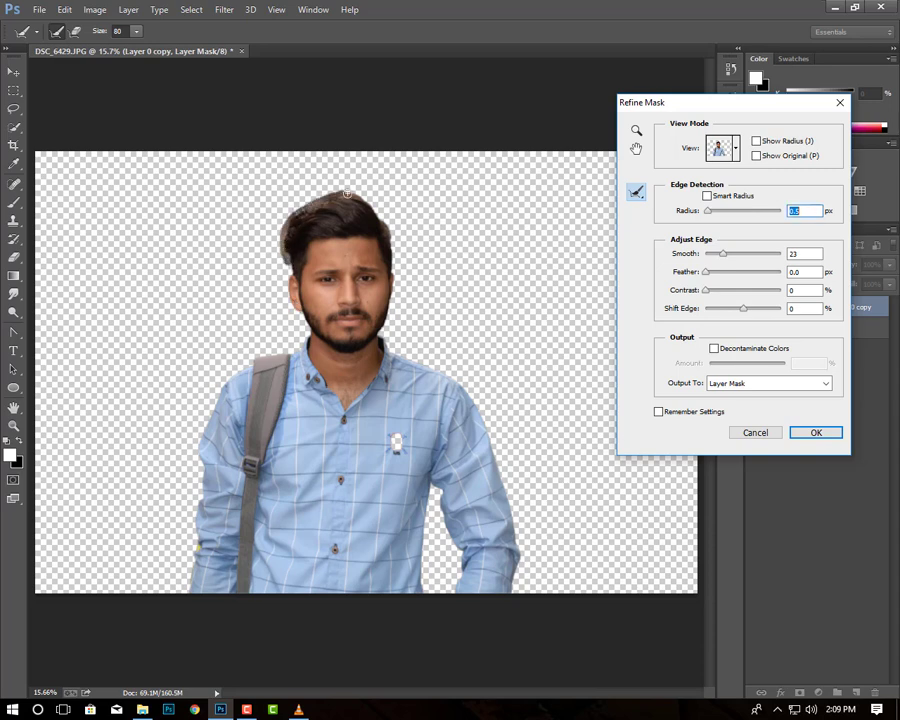
pyautogui.moveTo(386, 228); pyautogui.dragTo(278, 175)
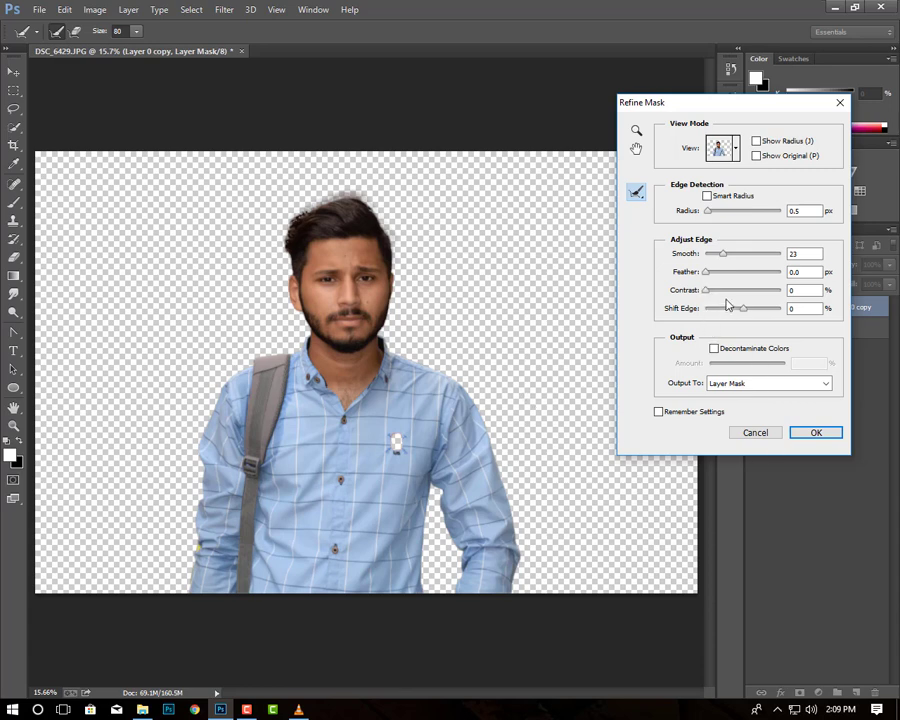
pyautogui.moveTo(755, 292)
pyautogui.mouseDown()
pyautogui.moveTo(754, 272)
pyautogui.moveTo(718, 275)
pyautogui.mouseUp()
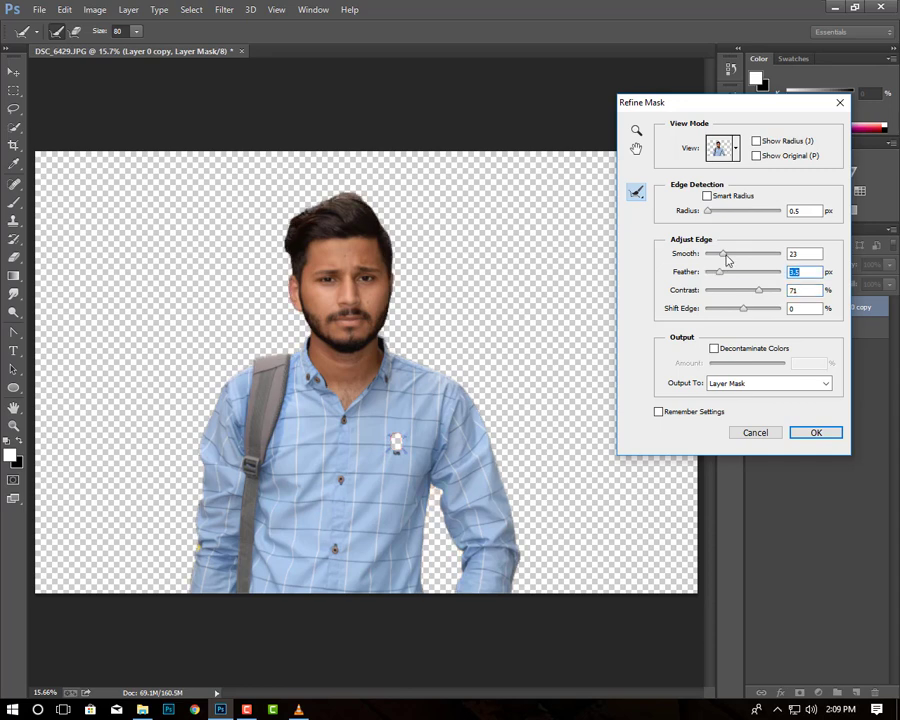
pyautogui.press('z')
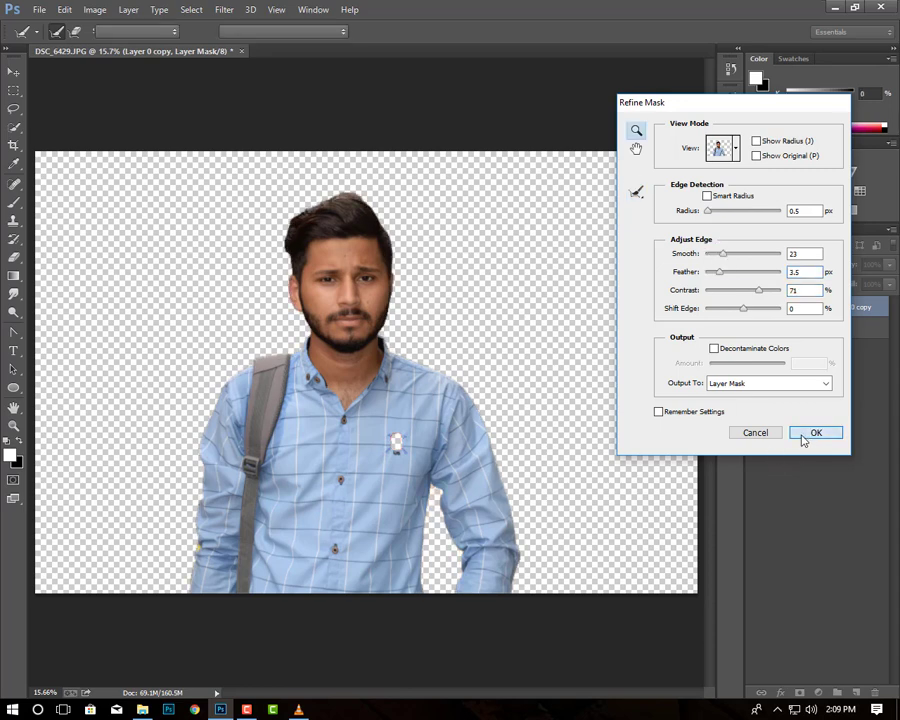
pyautogui.click(809, 436)
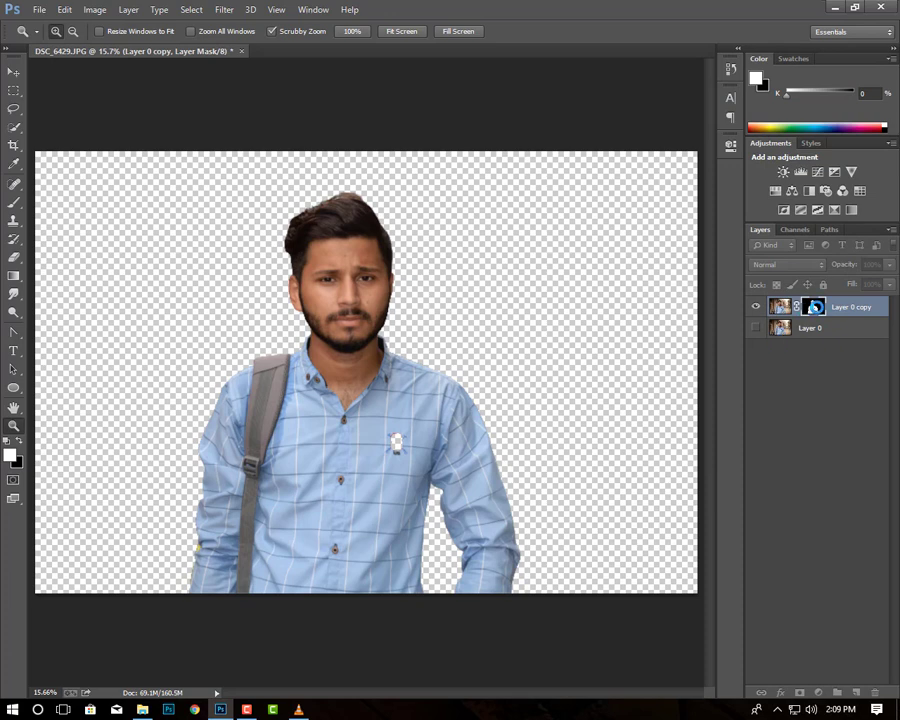
# Apply the man's layer mask permanently and begin placing an image
pyautogui.rightClick(813, 307)
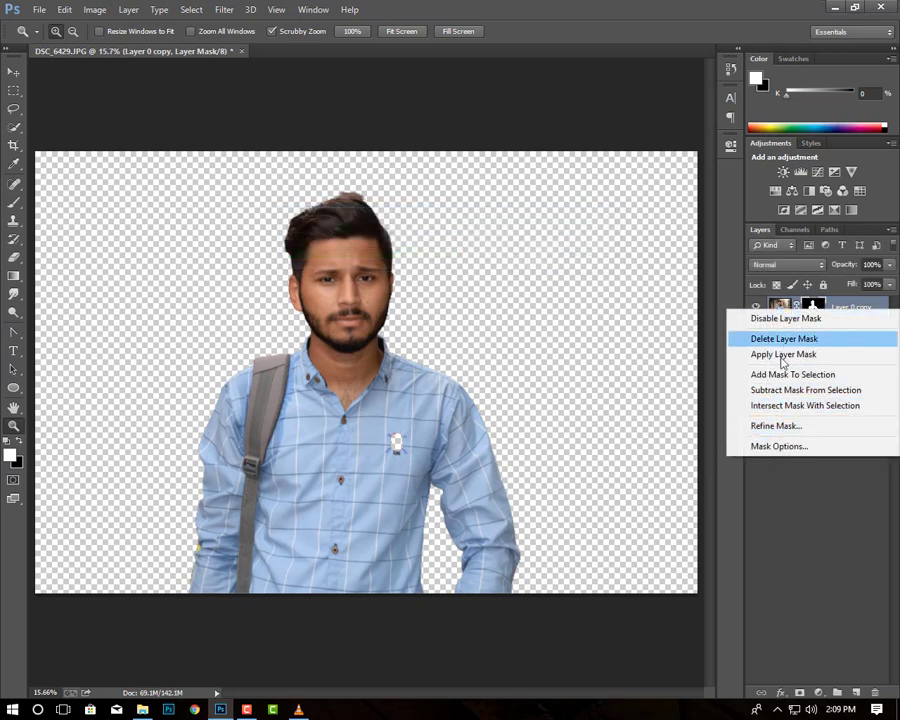
pyautogui.click(780, 354)
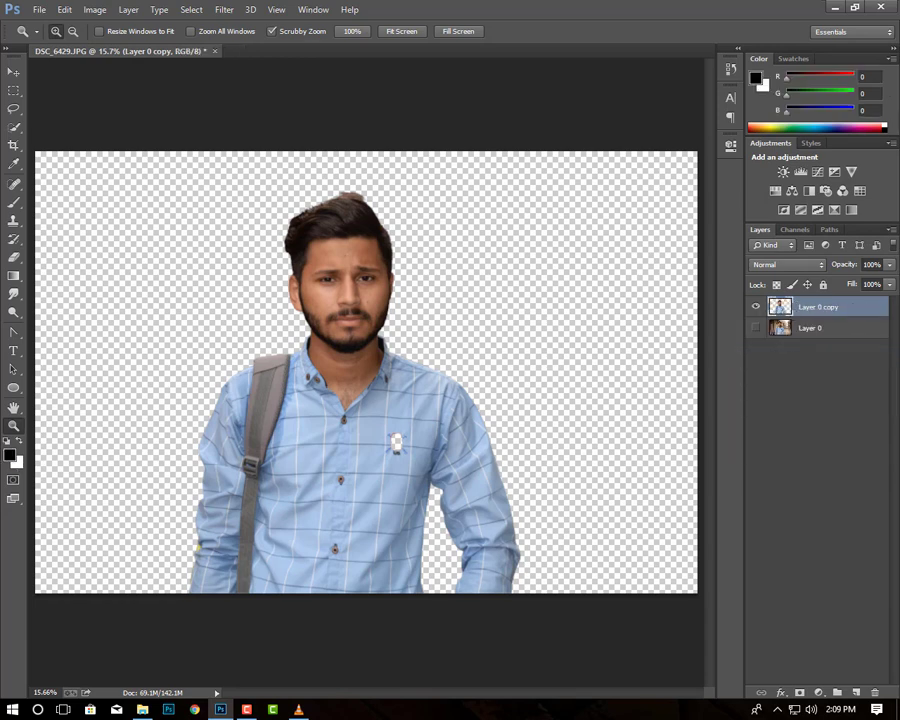
pyautogui.click(38, 10)
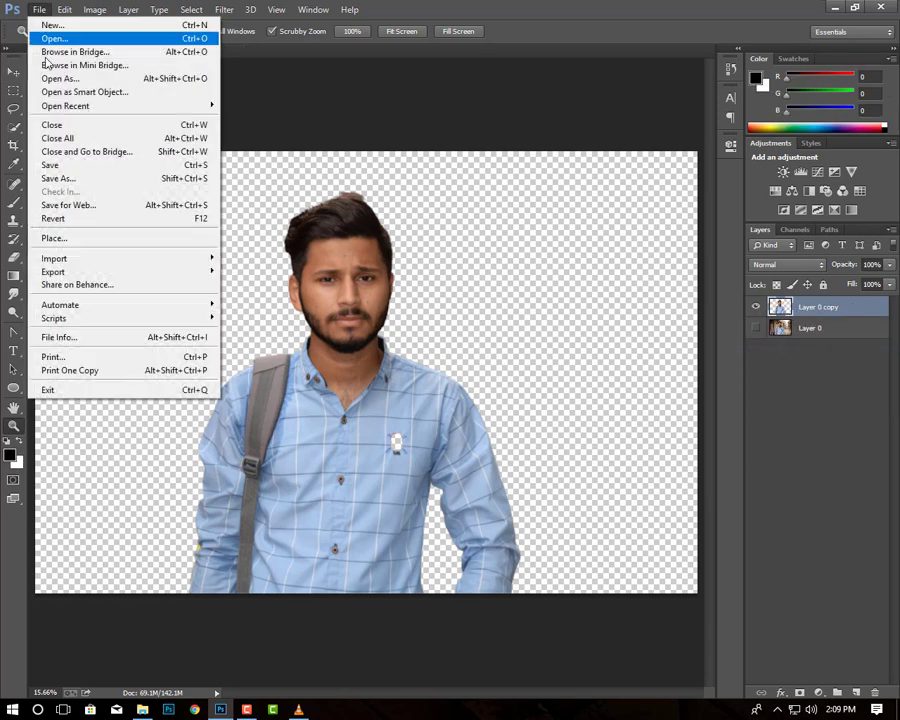
pyautogui.click(86, 238)
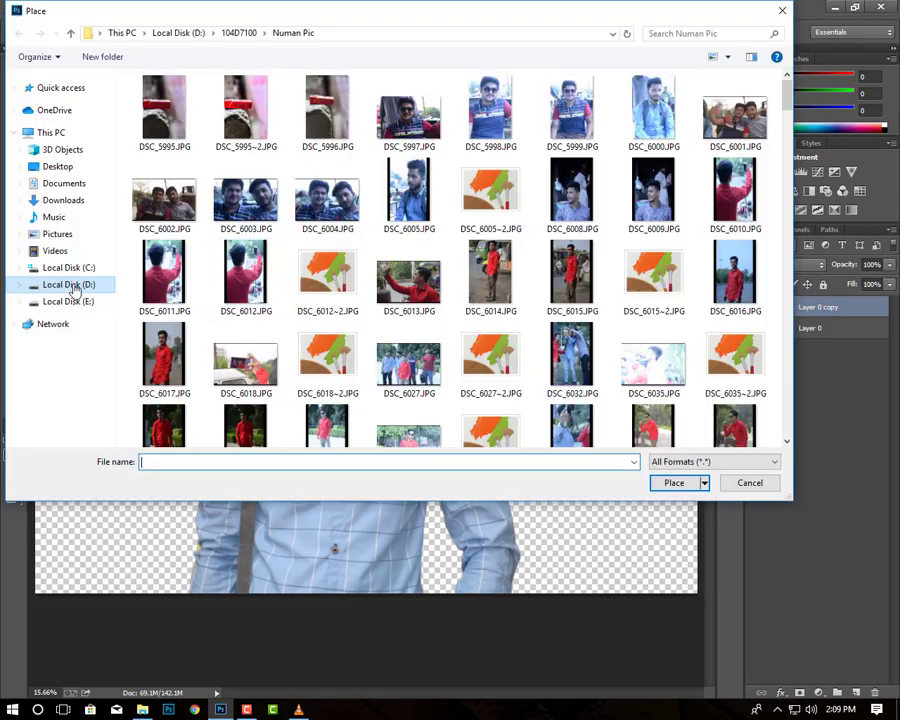
pyautogui.click(68, 268)
# Browse the D drive through PS Stock into the Cb Hd Background folder
pyautogui.click(75, 284)
pyautogui.doubleClick(597, 121)
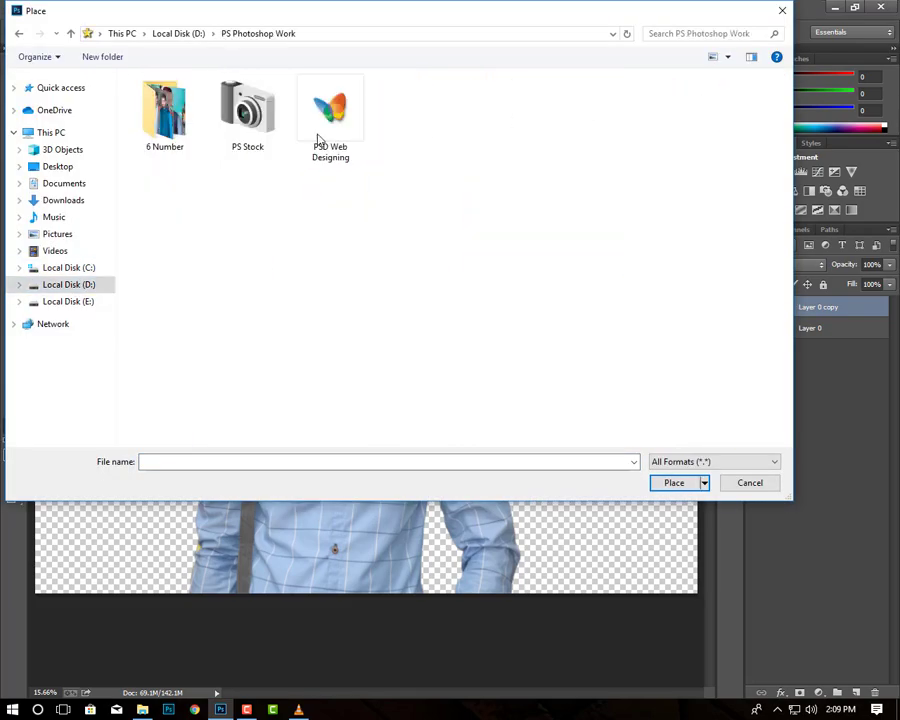
pyautogui.doubleClick(248, 120)
pyautogui.click(414, 125)
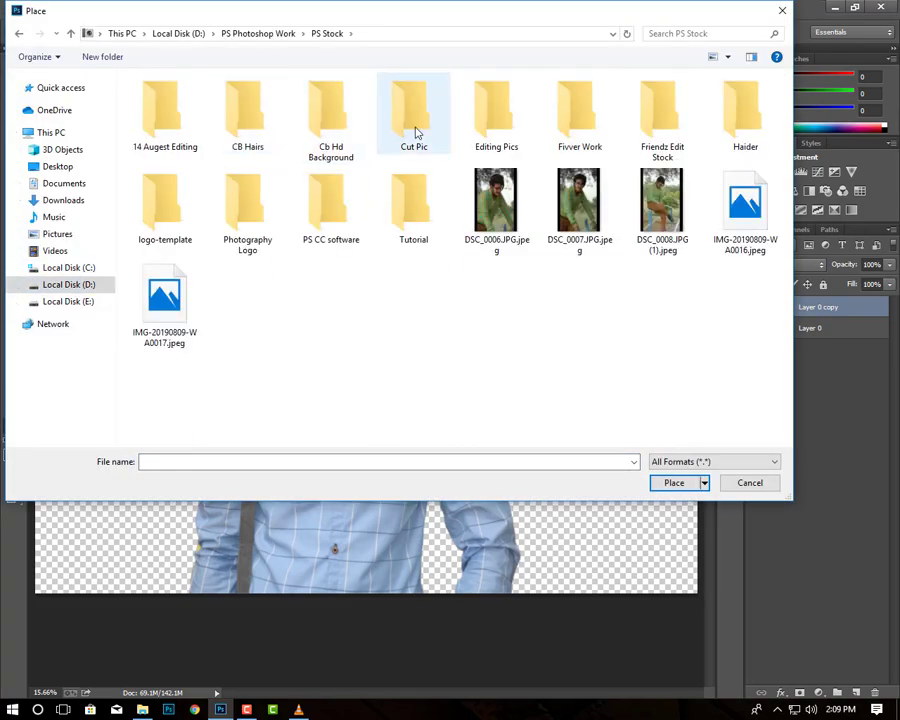
pyautogui.doubleClick(330, 124)
pyautogui.doubleClick(337, 141)
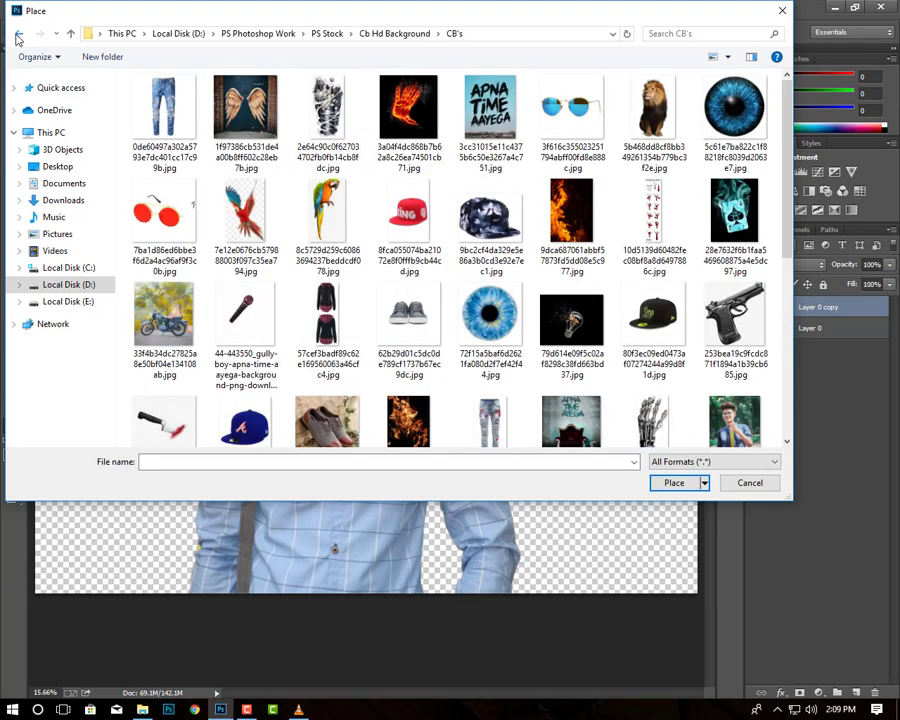
pyautogui.click(18, 33)
pyautogui.scroll(-1, 480, 230)
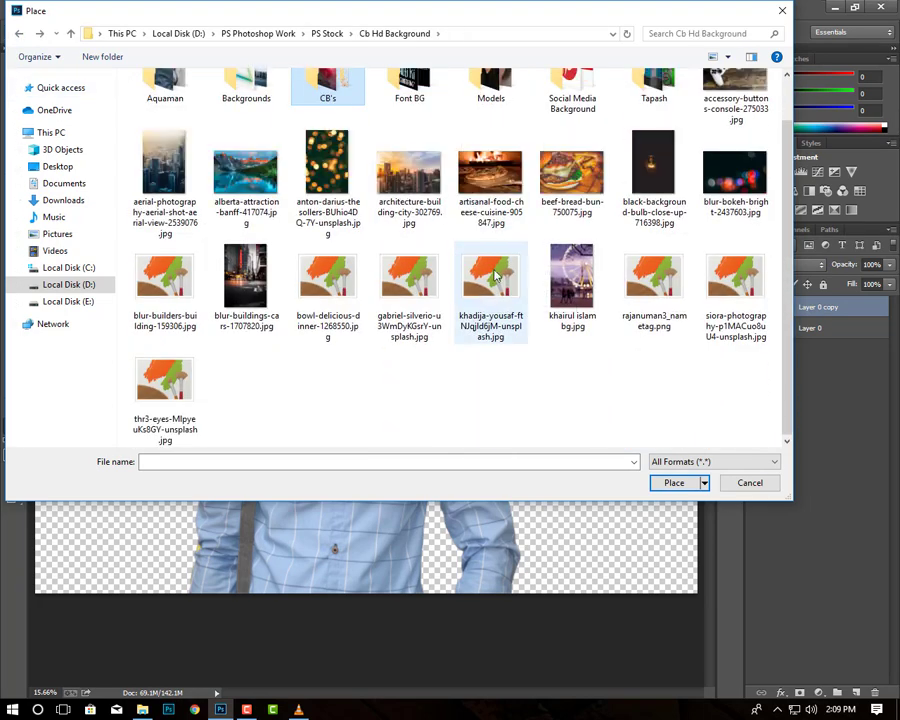
pyautogui.scroll(1, 444, 286)
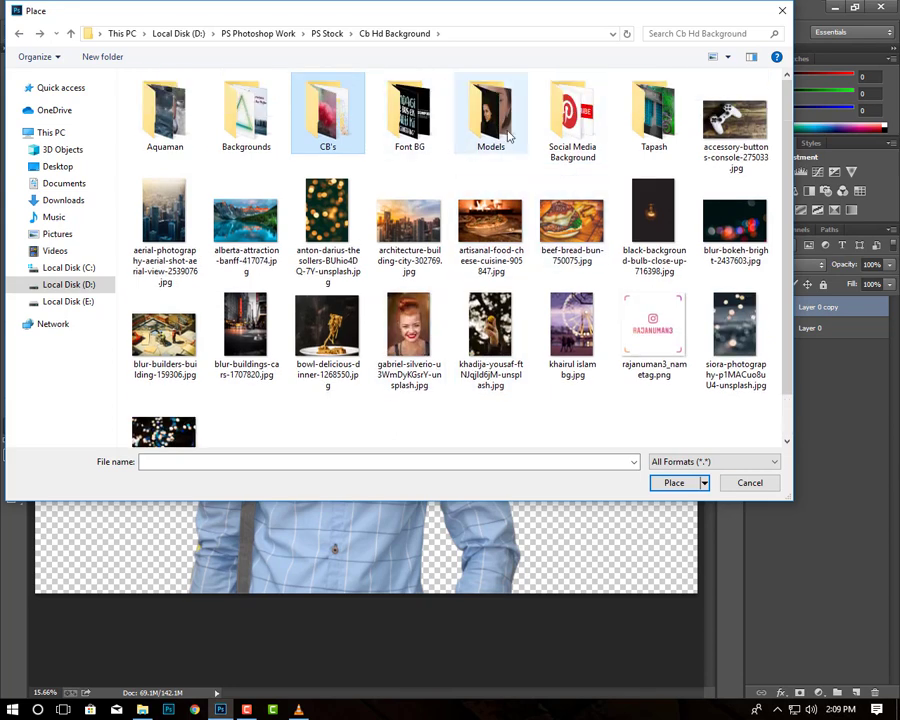
# Open the Social Media Background folder and place Untitled-3.jpg
pyautogui.press('Left')
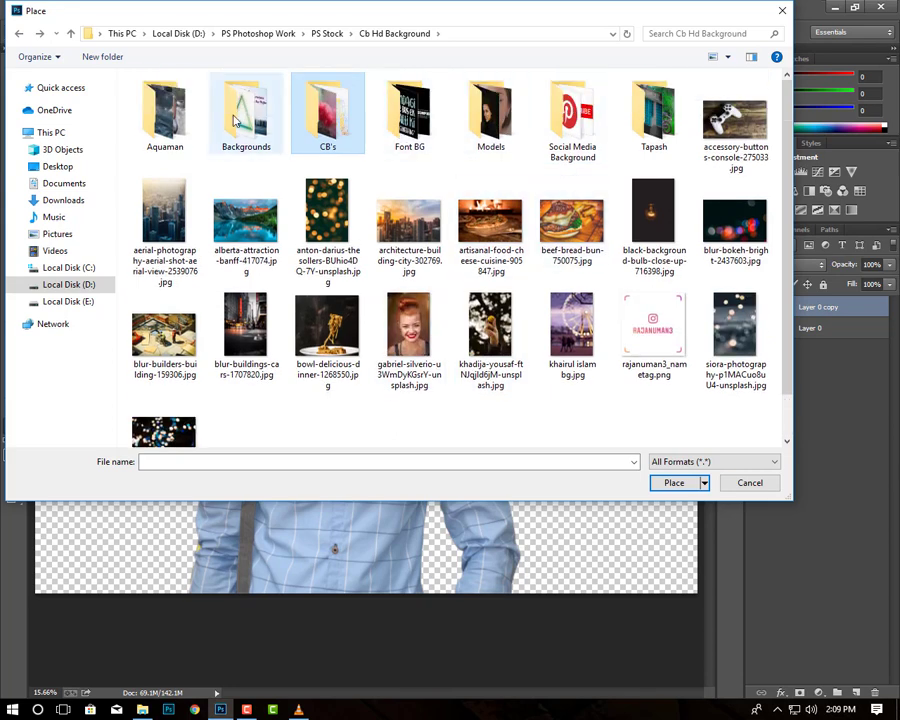
pyautogui.press('Return')
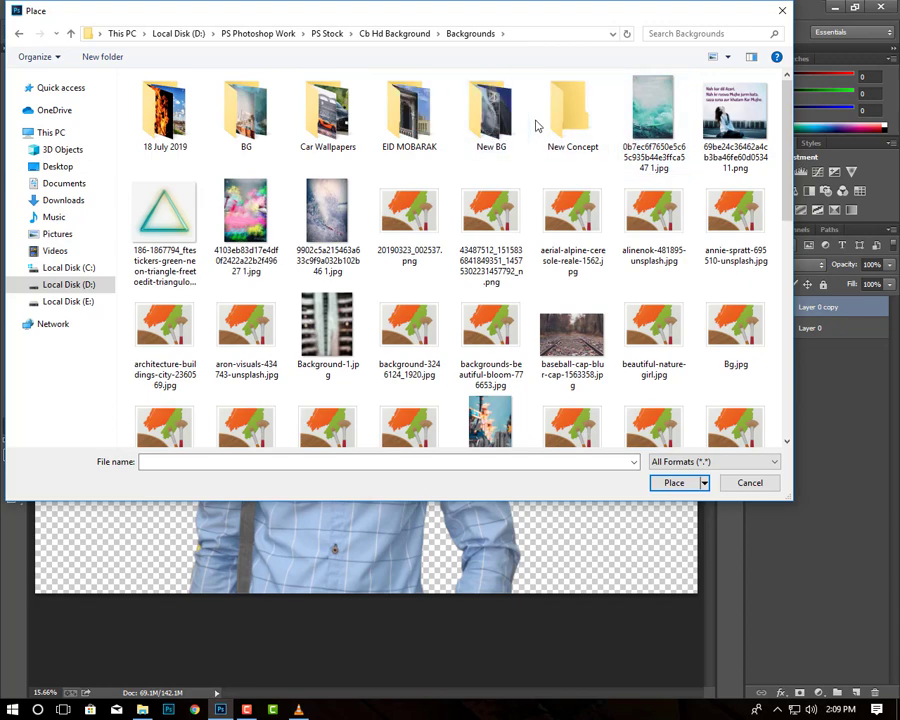
pyautogui.click(18, 34)
pyautogui.press('Return')
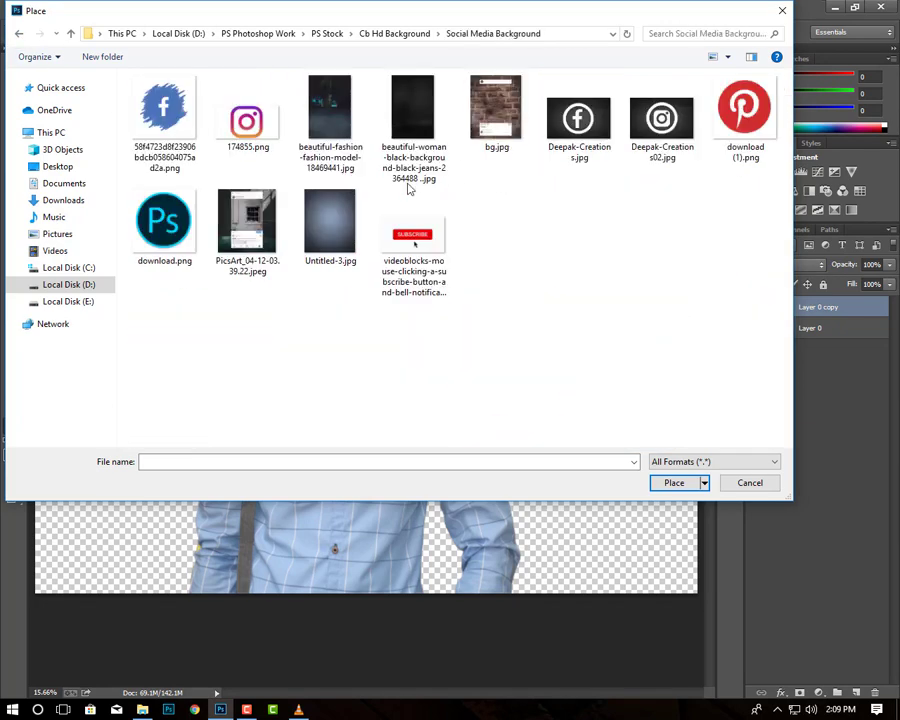
pyautogui.doubleClick(350, 220)
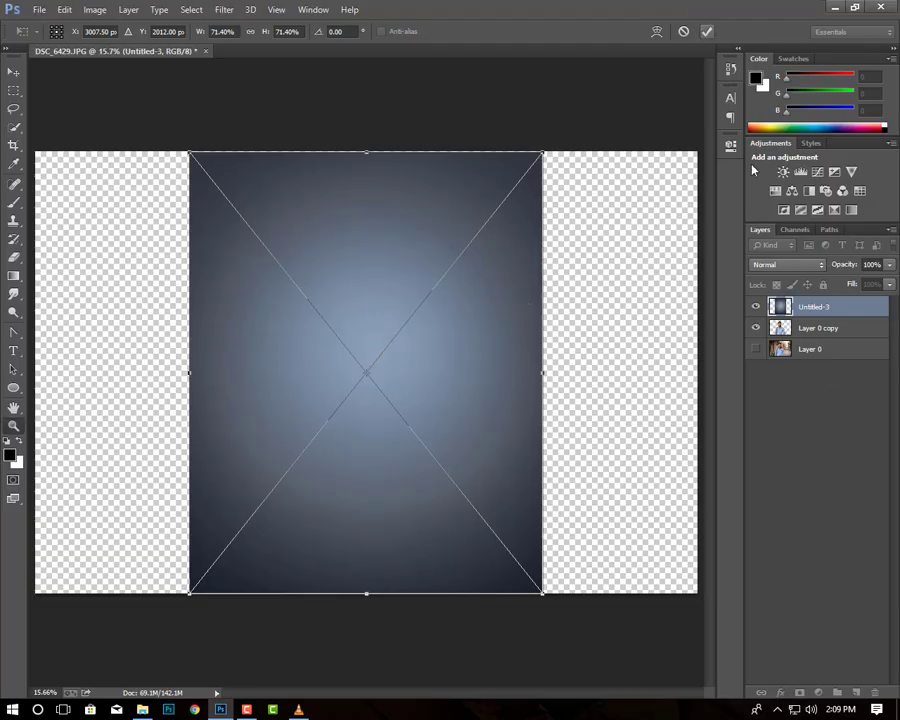
# Commit the placed backdrop and move the man's layer above it
pyautogui.press('Return')
pyautogui.moveTo(820, 328)
pyautogui.mouseDown()
pyautogui.moveTo(818, 287)
pyautogui.moveTo(800, 312)
pyautogui.mouseUp()
pyautogui.click(780, 328)
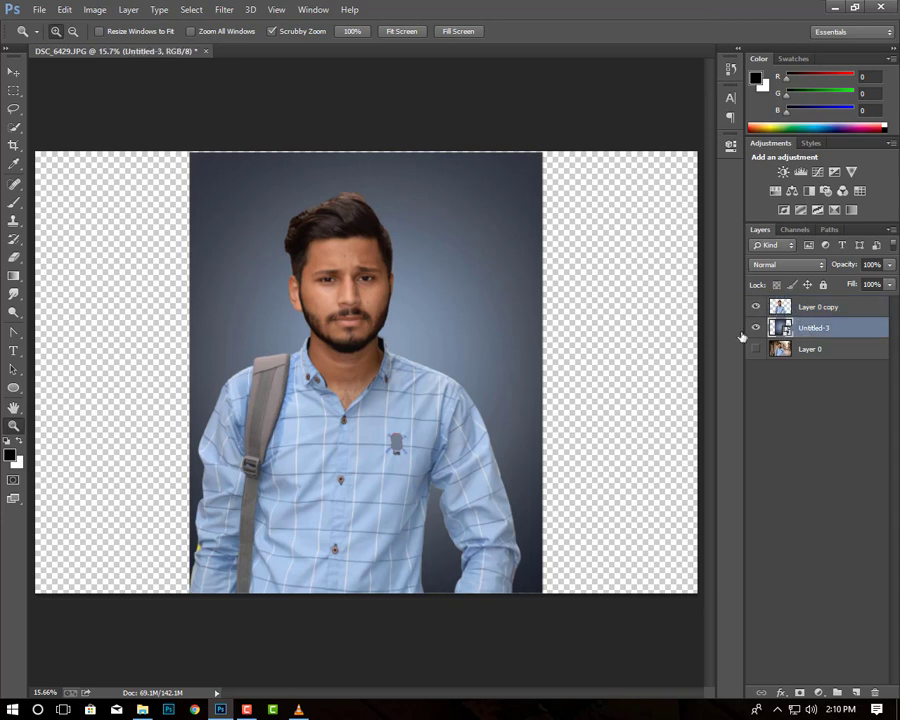
# Shift Untitled-3 slightly left and enlarge it to 84.2%
pyautogui.hotkey('ctrl', 't')
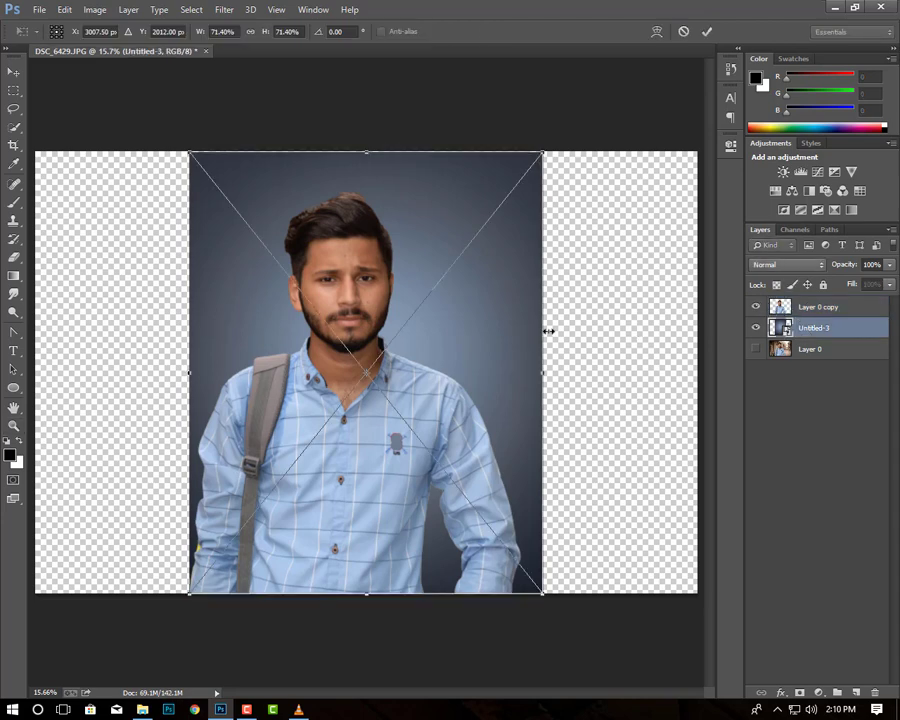
pyautogui.moveTo(488, 366); pyautogui.dragTo(477, 366)
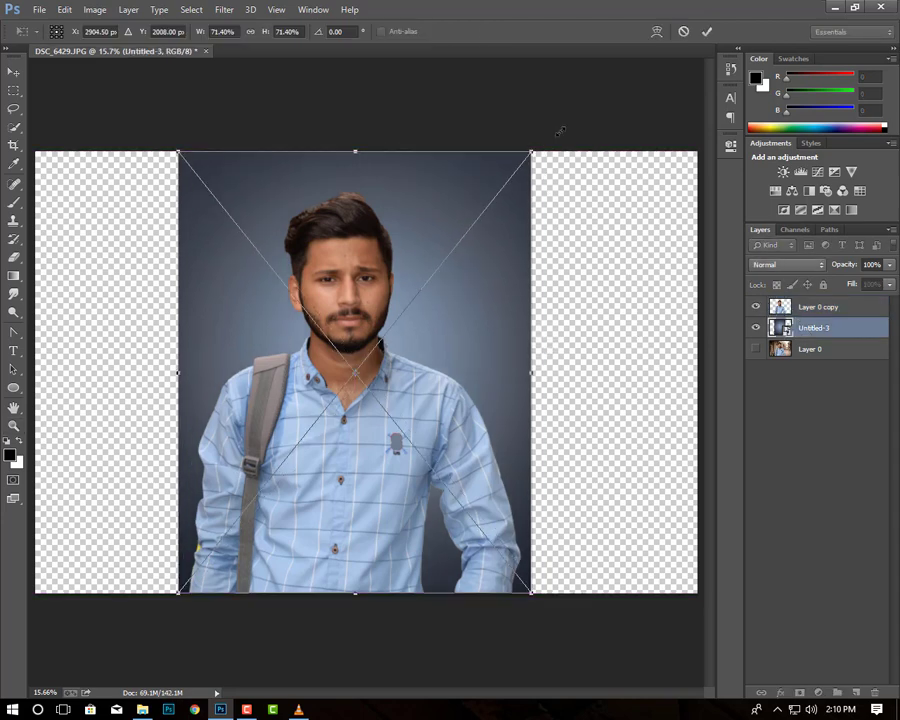
pyautogui.moveTo(561, 131)
pyautogui.mouseDown()
pyautogui.moveTo(626, 82)
pyautogui.moveTo(563, 113)
pyautogui.mouseUp()
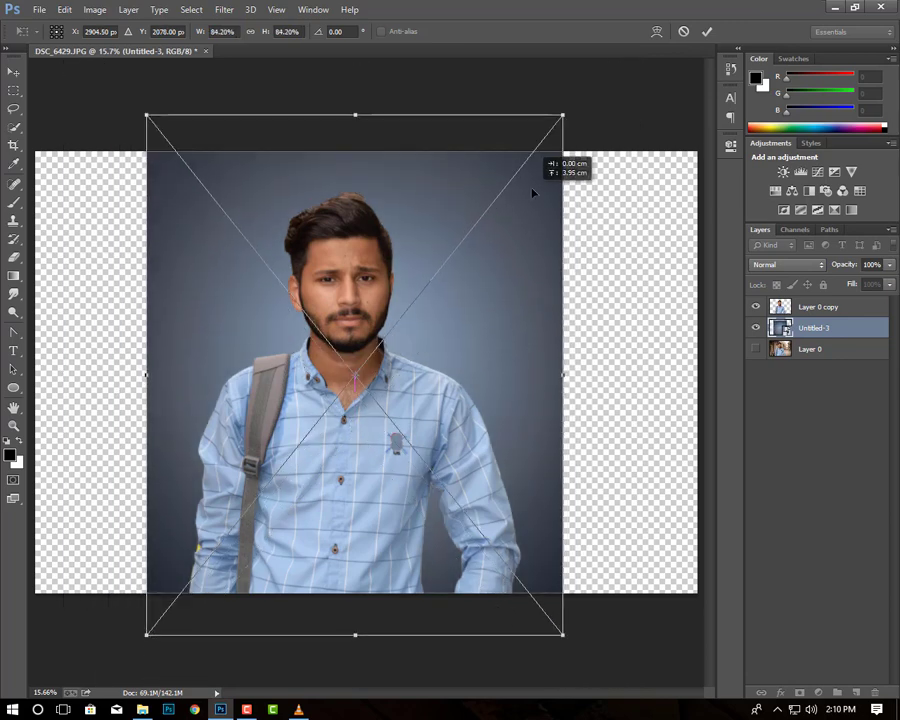
pyautogui.click(709, 33)
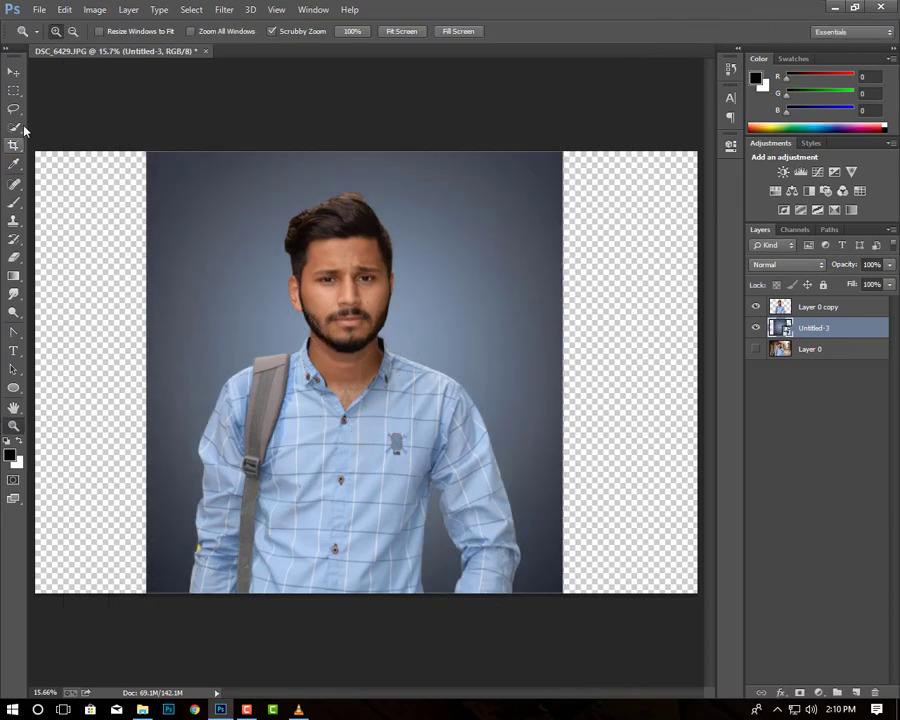
# Crop the left and right sides of the canvas inward
pyautogui.click(14, 145)
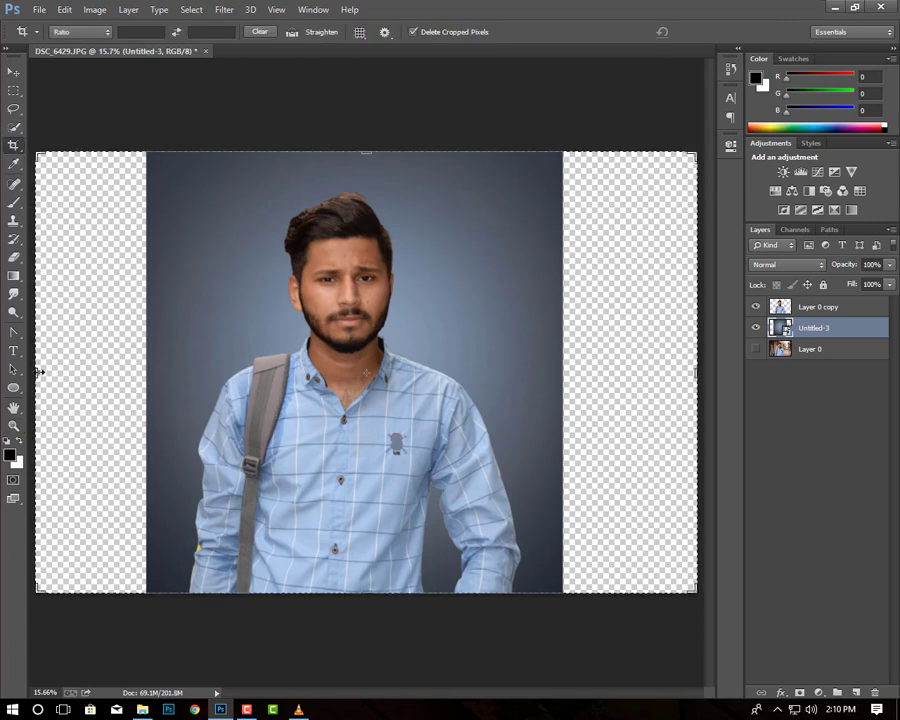
pyautogui.moveTo(38, 372); pyautogui.dragTo(90, 372)
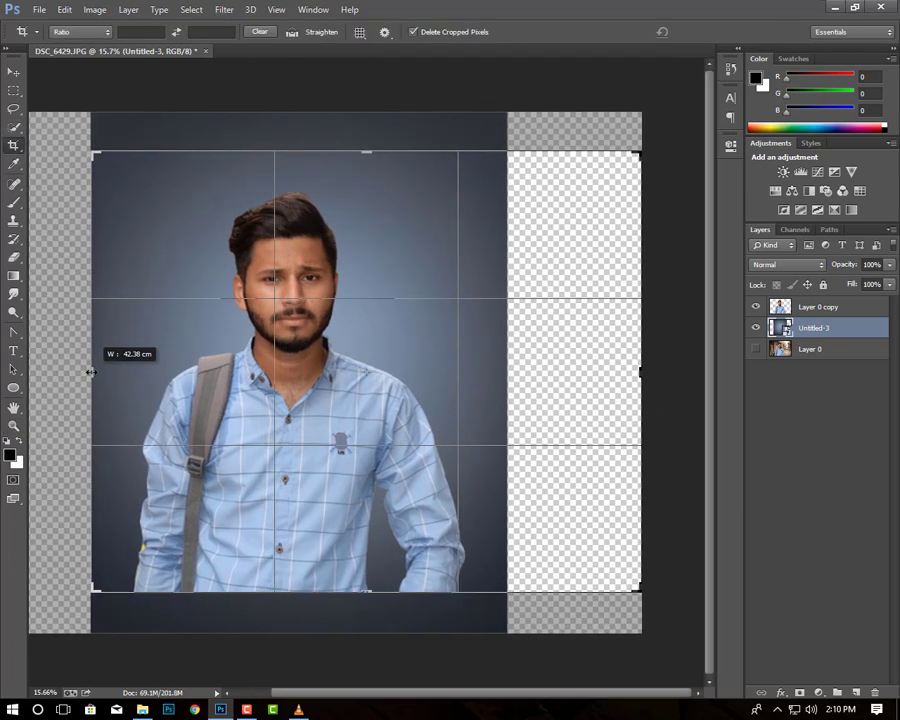
pyautogui.moveTo(641, 378); pyautogui.dragTo(578, 371)
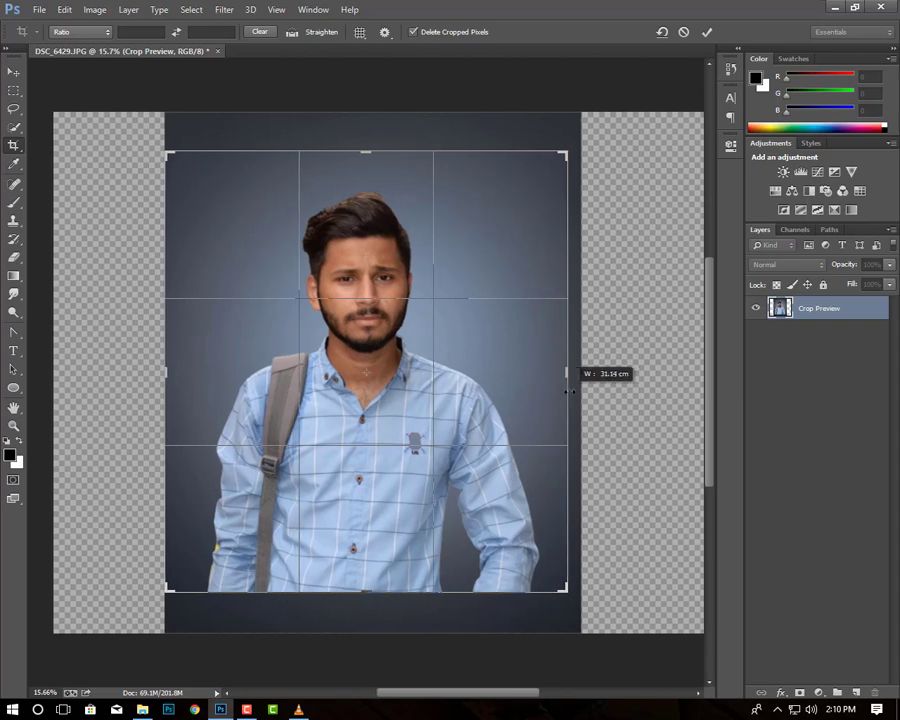
pyautogui.click(706, 32)
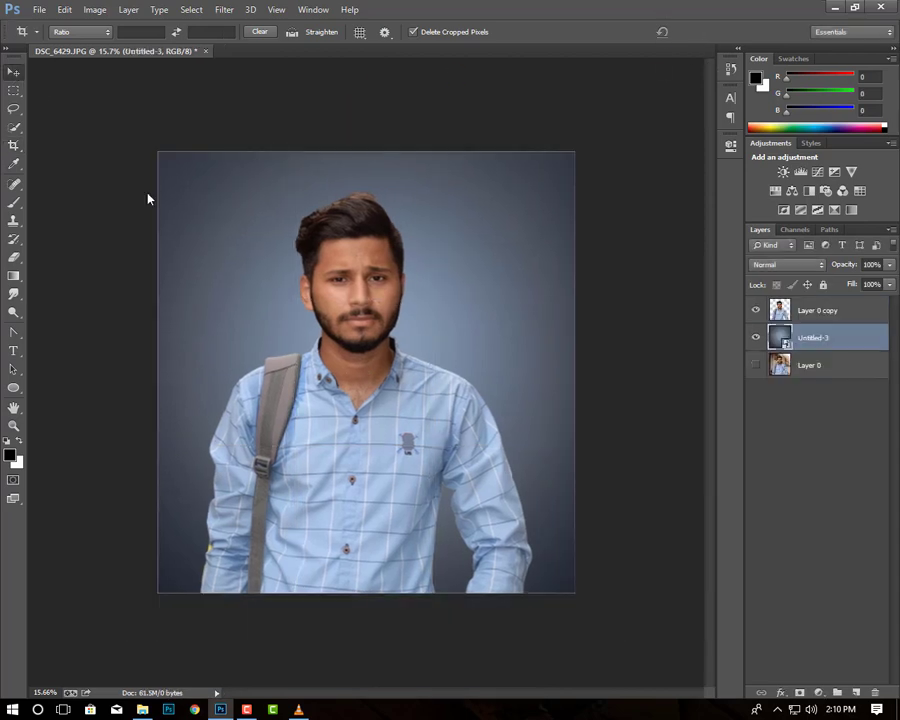
# Nudge the man slightly to the right
pyautogui.press('v')
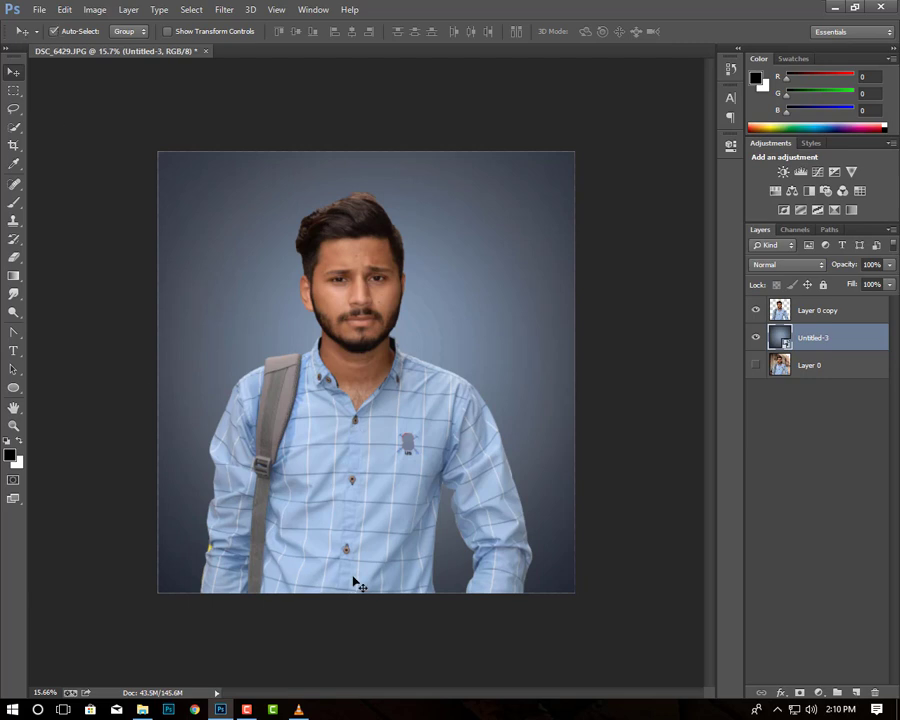
pyautogui.moveTo(311, 484); pyautogui.dragTo(323, 481)
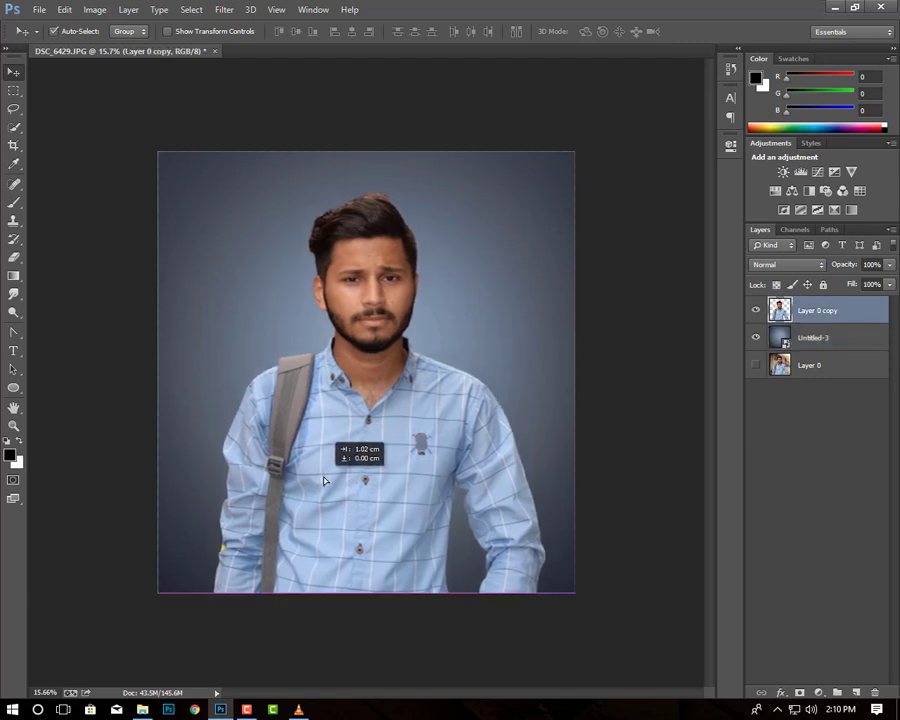
pyautogui.moveTo(323, 481); pyautogui.dragTo(327, 481)
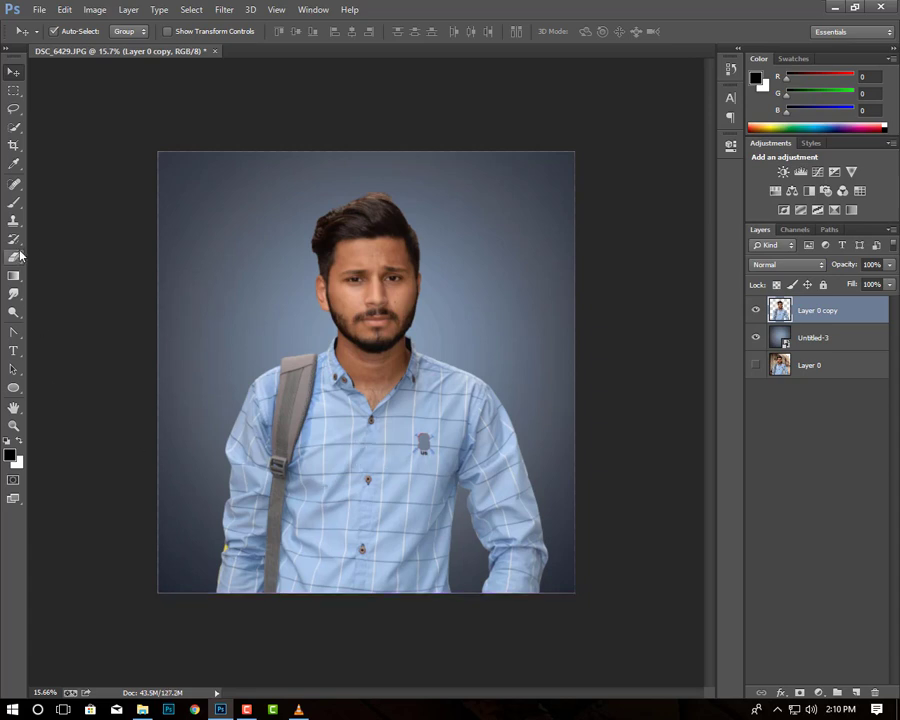
# Crop the canvas taller, then undo back to the wide transparent canvas
pyautogui.click(14, 145)
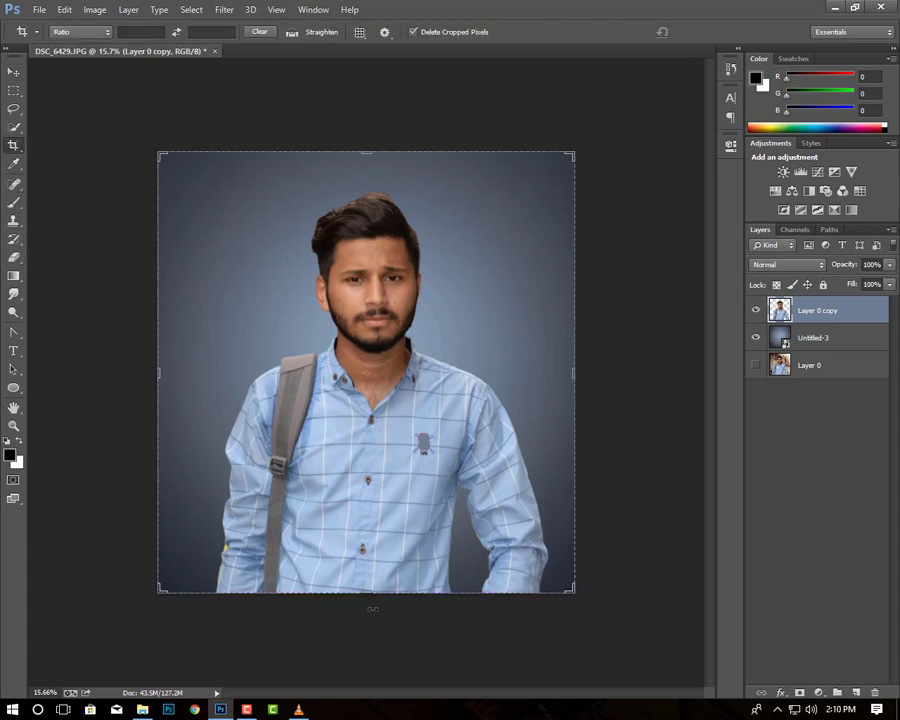
pyautogui.moveTo(365, 594); pyautogui.dragTo(363, 594)
pyautogui.moveTo(366, 151); pyautogui.dragTo(366, 134)
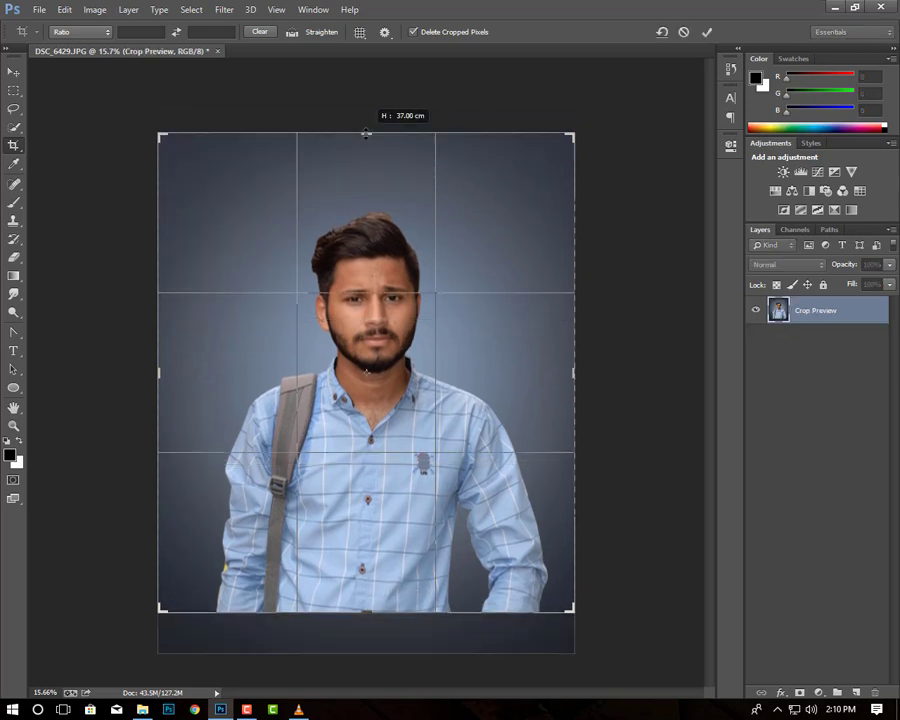
pyautogui.click(705, 33)
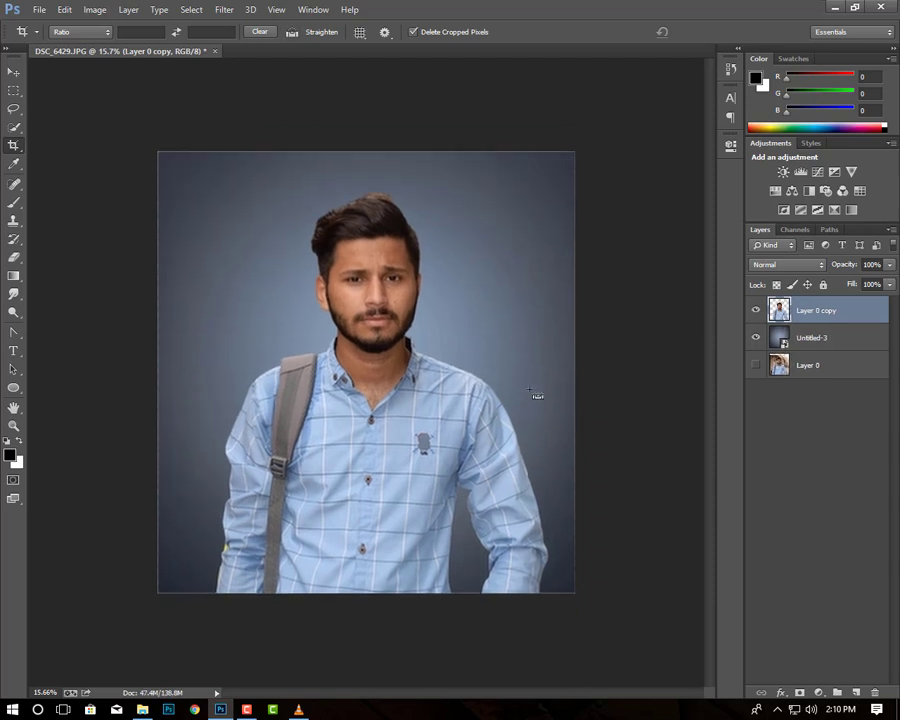
pyautogui.hotkey('alt', '[')
pyautogui.hotkey('alt', ']')
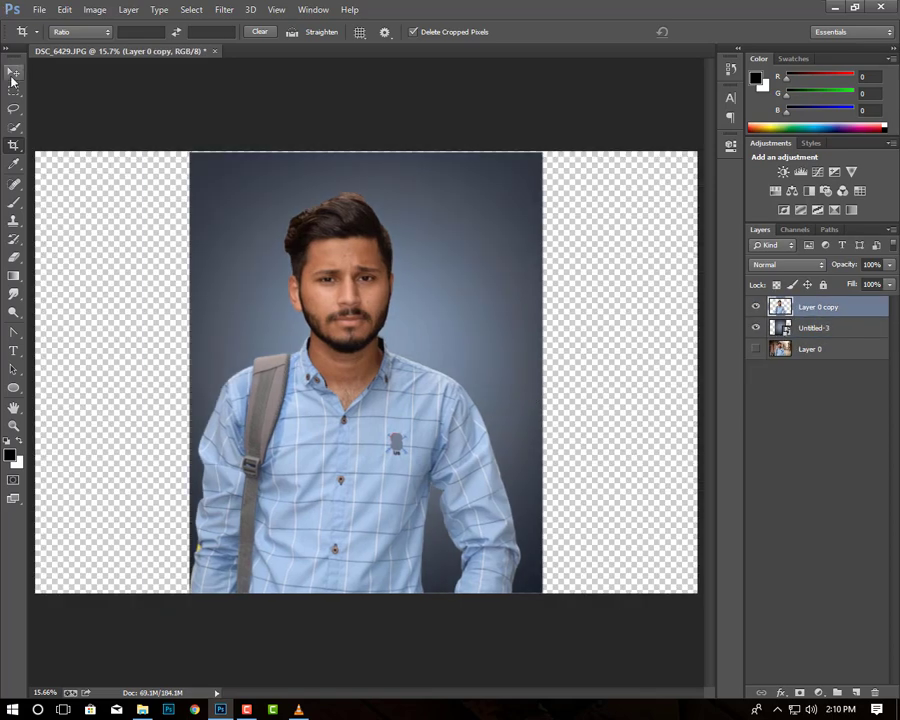
# Nudge the studio background slightly to the left with the Move tool
pyautogui.click(13, 72)
pyautogui.moveTo(472, 366); pyautogui.dragTo(460, 372)
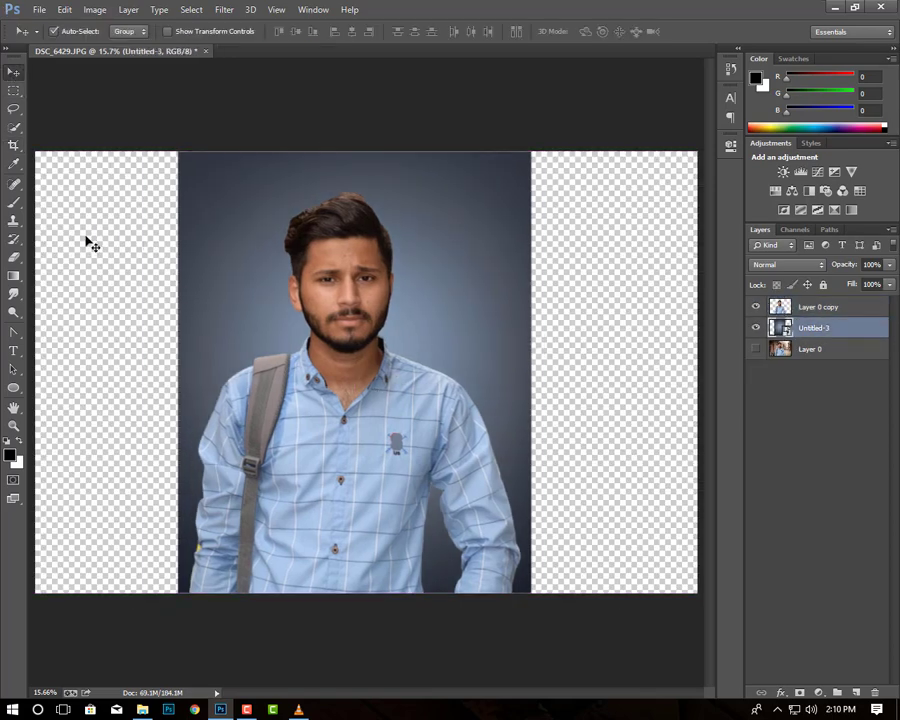
pyautogui.scroll(-3, 88, 242)
pyautogui.scroll(1, 120, 240)
pyautogui.click(14, 162)
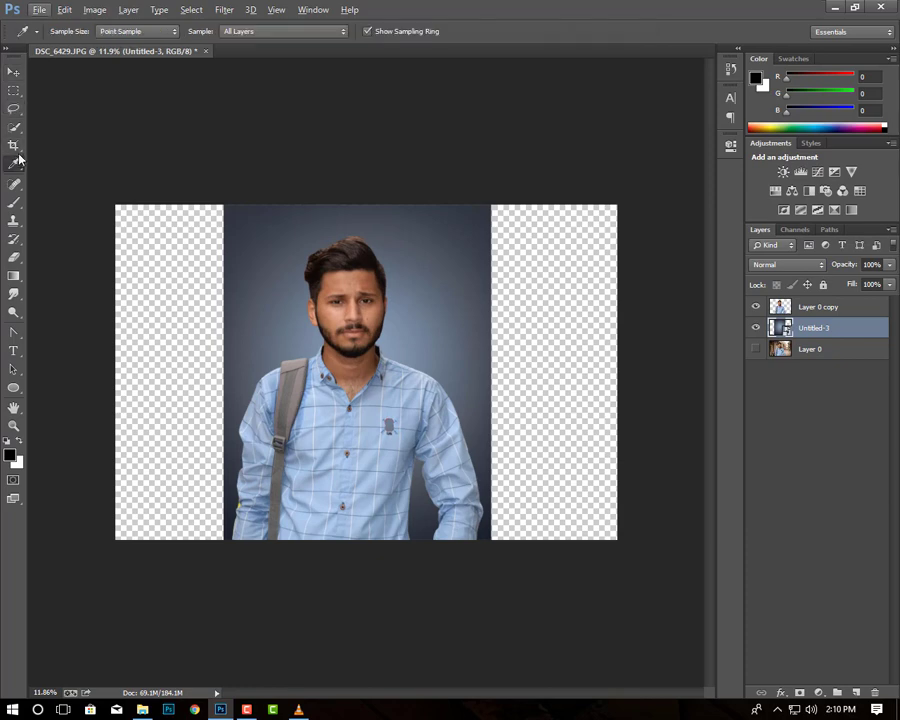
# Crop the canvas to a narrower portrait frame by pulling in the left and right edges
pyautogui.click(13, 145)
pyautogui.moveTo(117, 370); pyautogui.dragTo(155, 373)
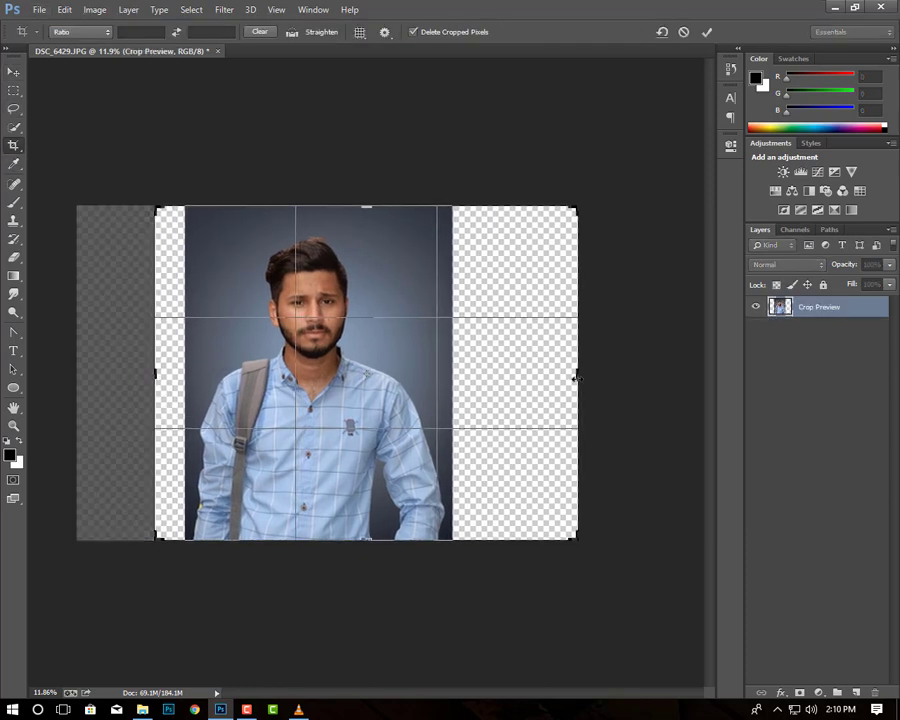
pyautogui.moveTo(576, 373); pyautogui.dragTo(534, 389)
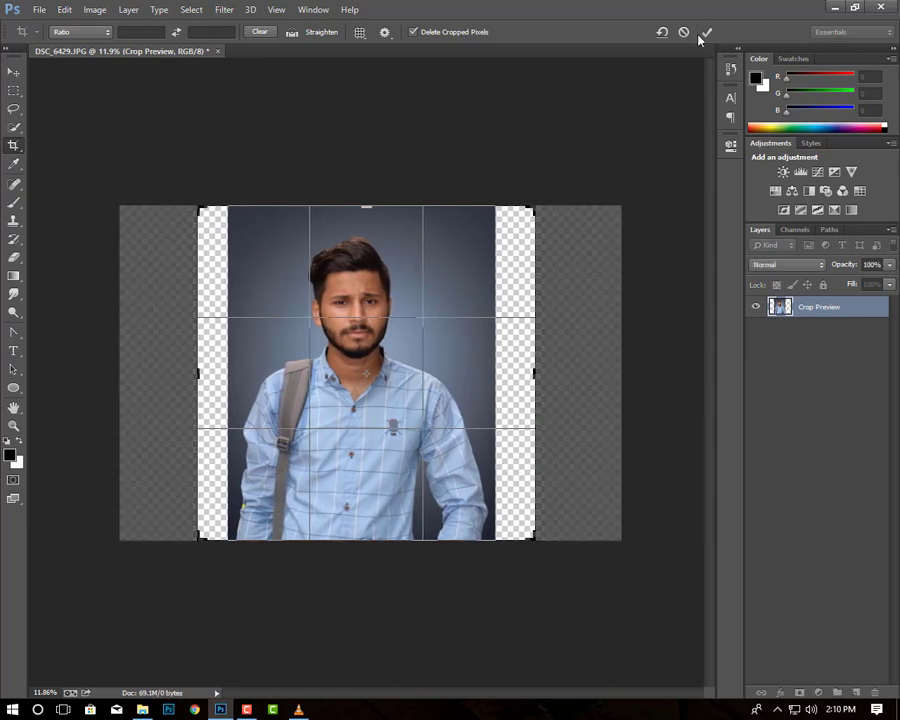
pyautogui.click(706, 31)
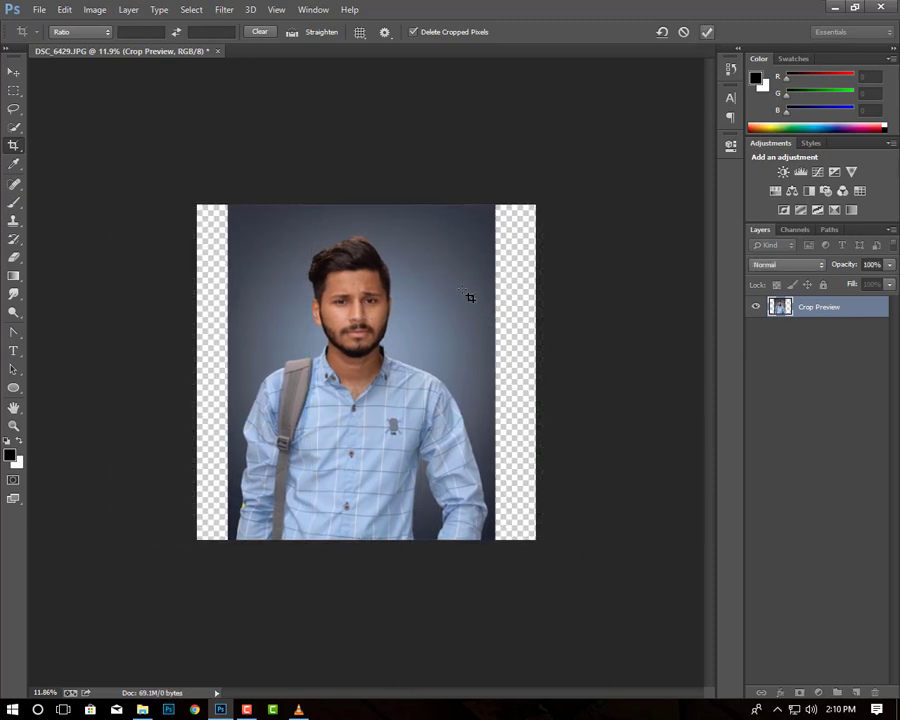
pyautogui.click(707, 31)
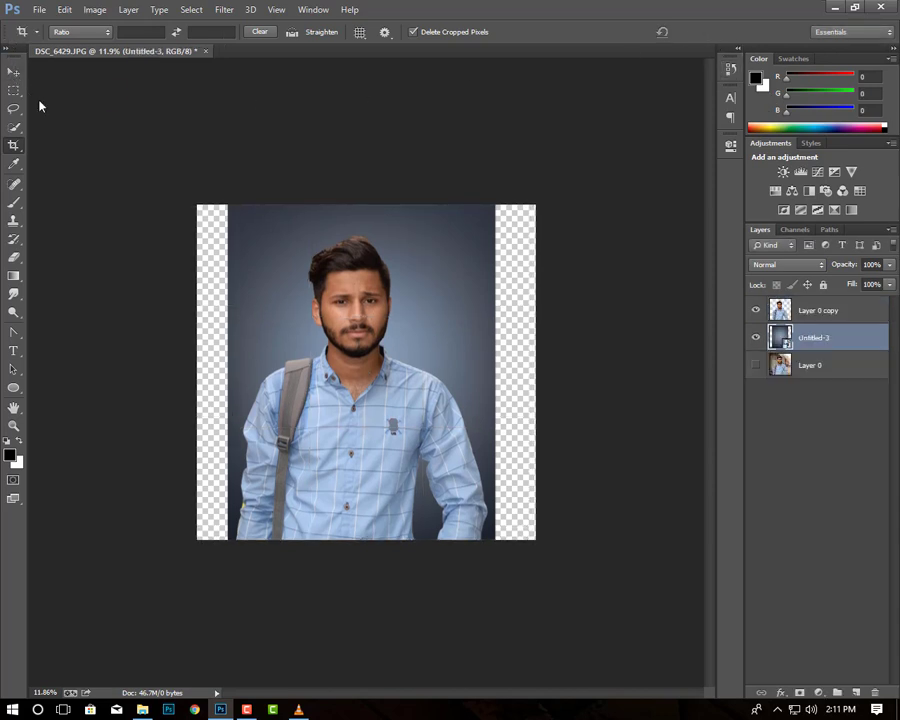
pyautogui.moveTo(13, 60)
pyautogui.mouseDown()
pyautogui.moveTo(12, 48)
pyautogui.moveTo(5, 60)
pyautogui.mouseUp()
pyautogui.click(12, 62)
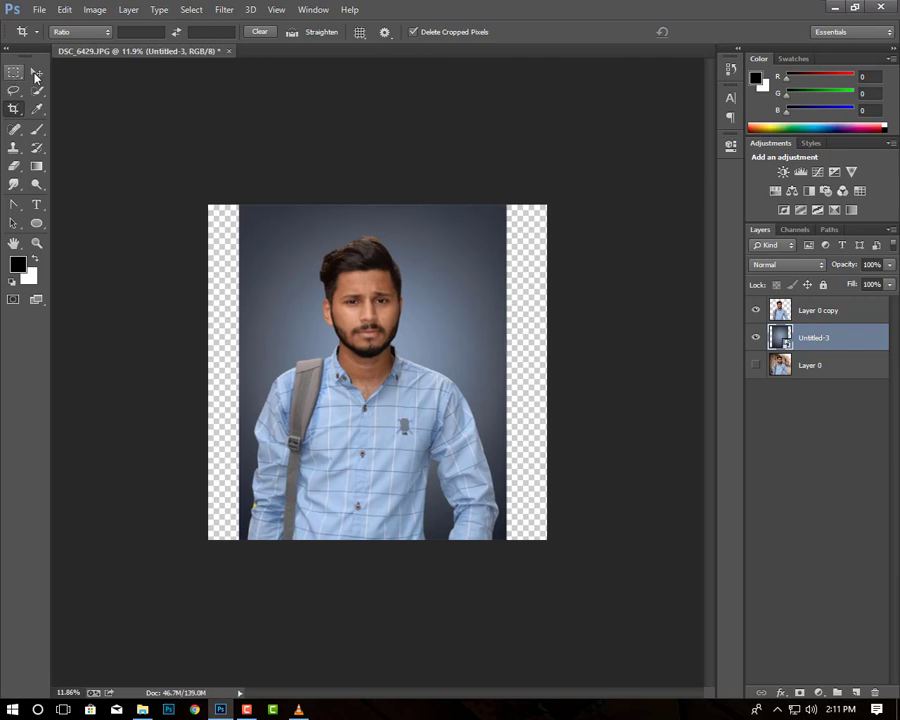
pyautogui.click(36, 73)
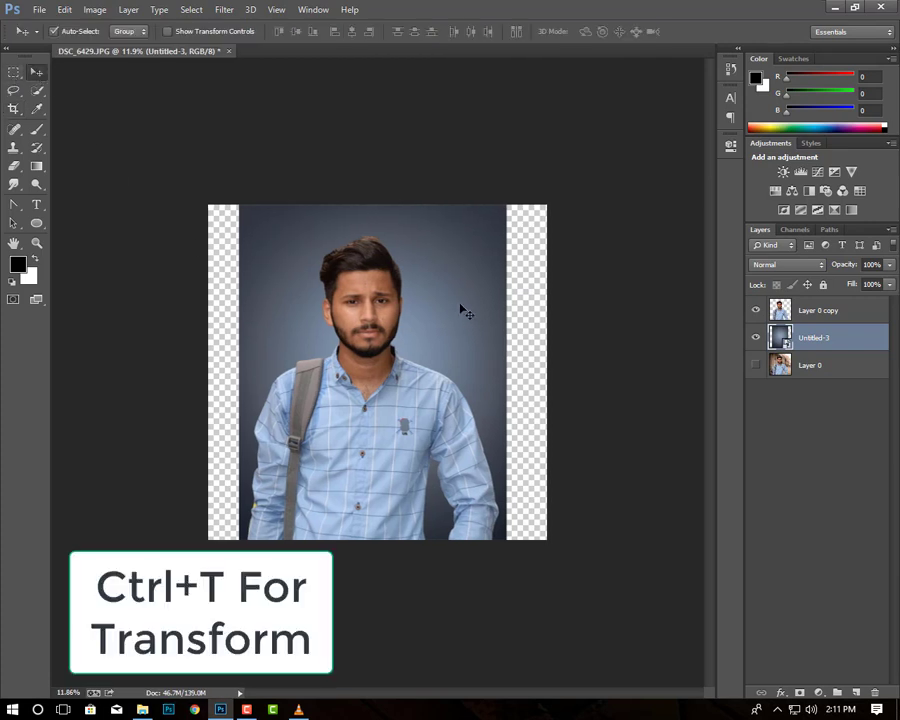
# Free-transform the backdrop to 114.27% width so it fills the canvas edge to edge
pyautogui.hotkey('ctrl', 't')
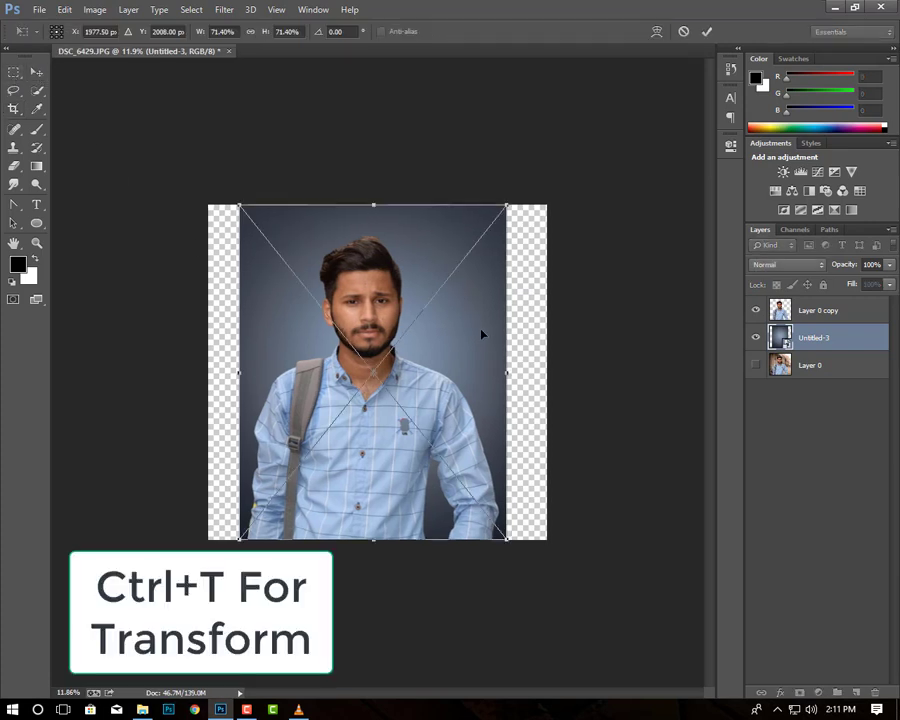
pyautogui.moveTo(506, 372)
pyautogui.mouseDown()
pyautogui.moveTo(570, 384)
pyautogui.moveTo(572, 375)
pyautogui.mouseUp()
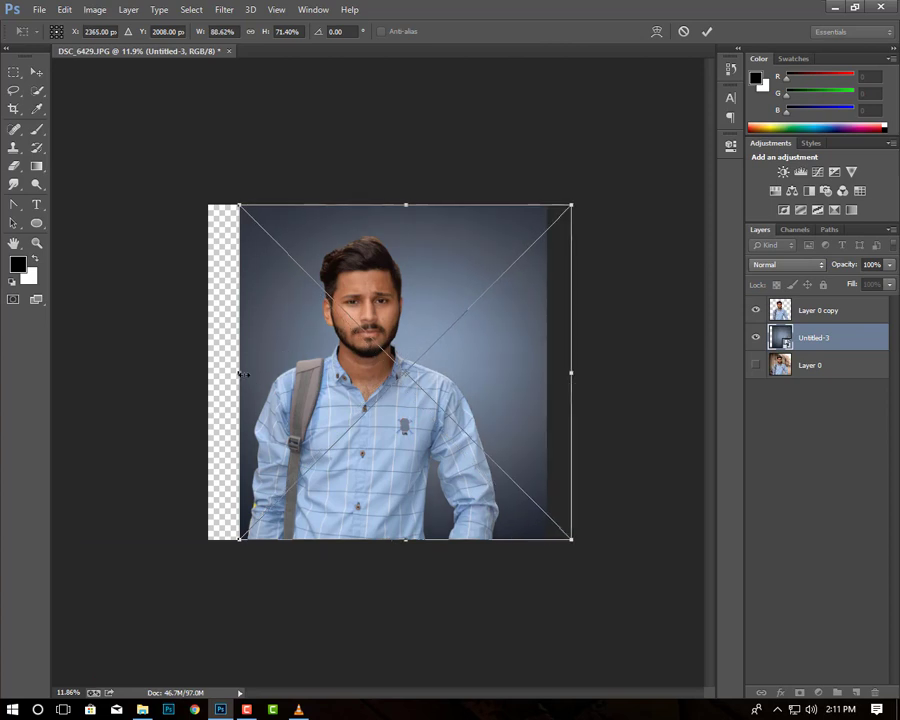
pyautogui.moveTo(241, 204); pyautogui.dragTo(142, 158)
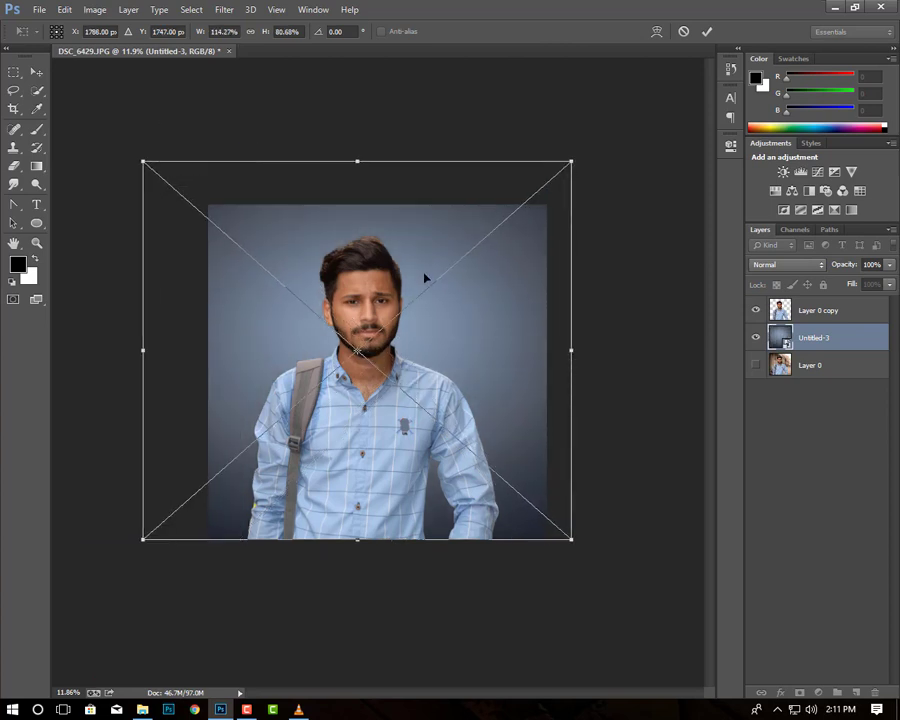
pyautogui.moveTo(424, 276); pyautogui.dragTo(428, 299)
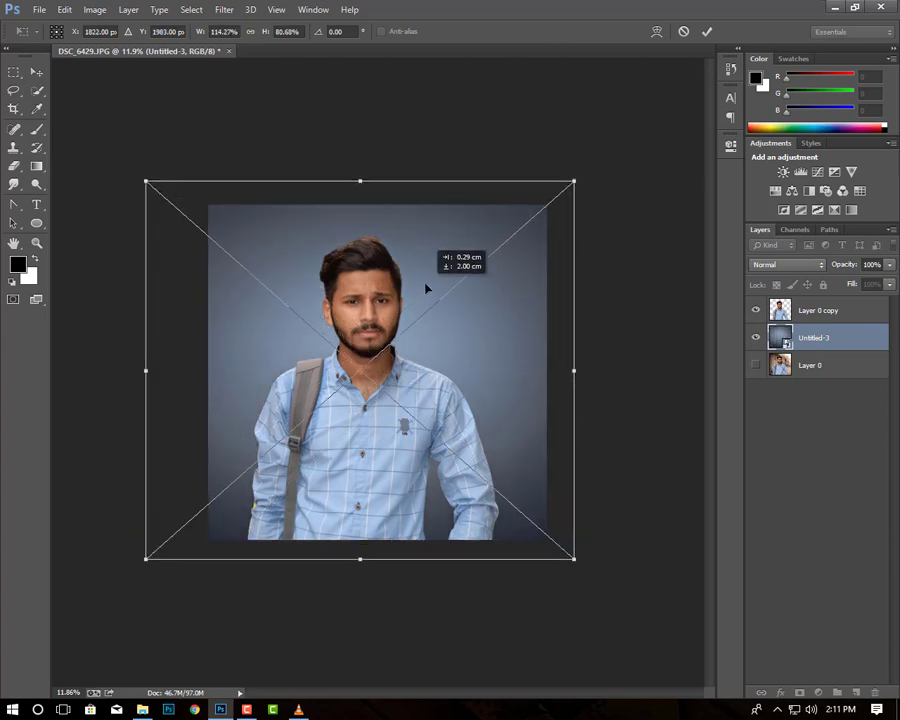
pyautogui.click(700, 35)
pyautogui.click(405, 420)
# Nudge the man slightly right and work on Layer 0 copy, hiding the original
pyautogui.moveTo(405, 420); pyautogui.dragTo(400, 434)
pyautogui.scroll(1, 400, 434)
pyautogui.scroll(1, 401, 441)
pyautogui.scroll(2, 402, 215)
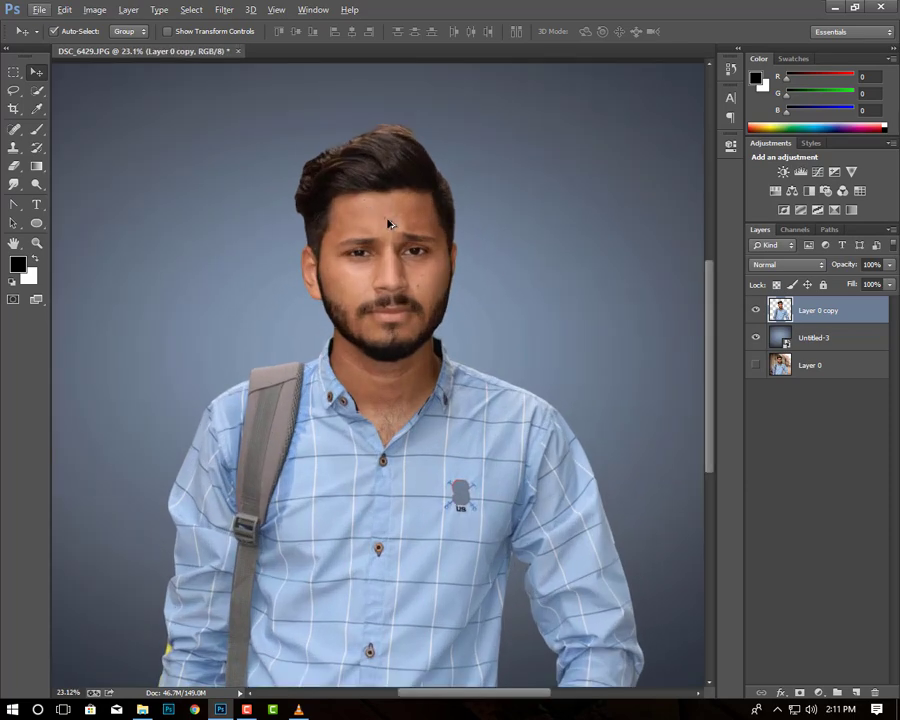
pyautogui.scroll(1, 405, 268)
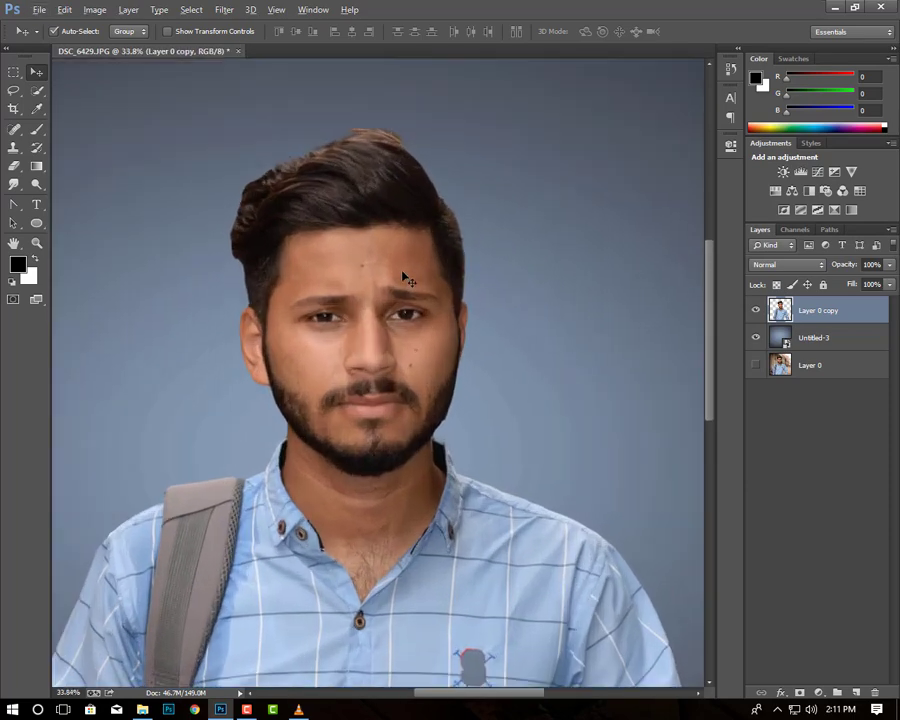
pyautogui.click(36, 242)
pyautogui.click(13, 242)
pyautogui.click(14, 204)
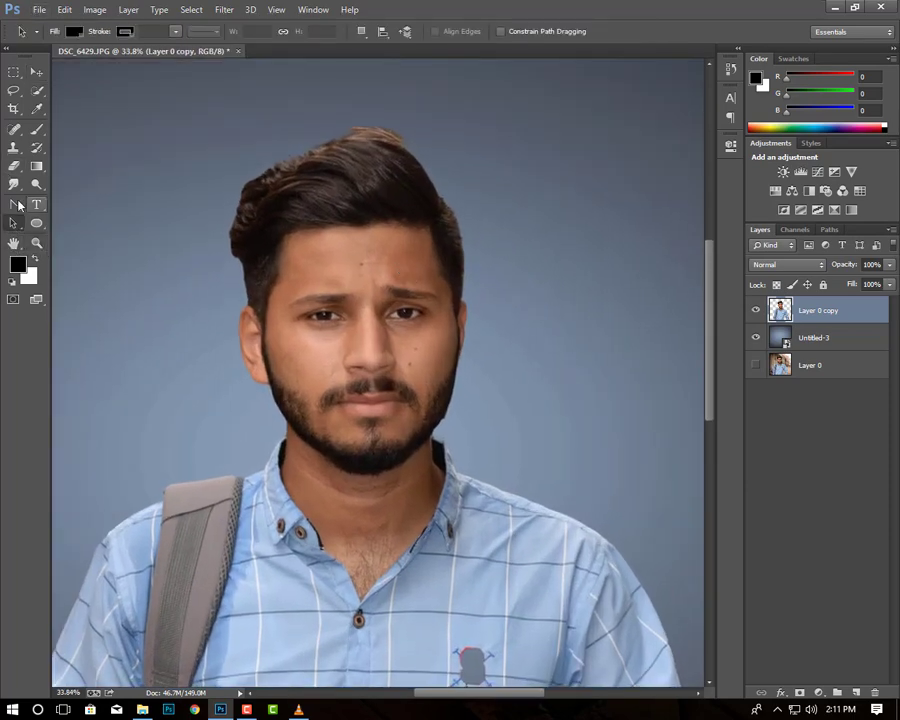
# Switch to the Mixer Brush at size 90 with Wet 13%, Load 75%, Mix 90%
pyautogui.click(37, 129)
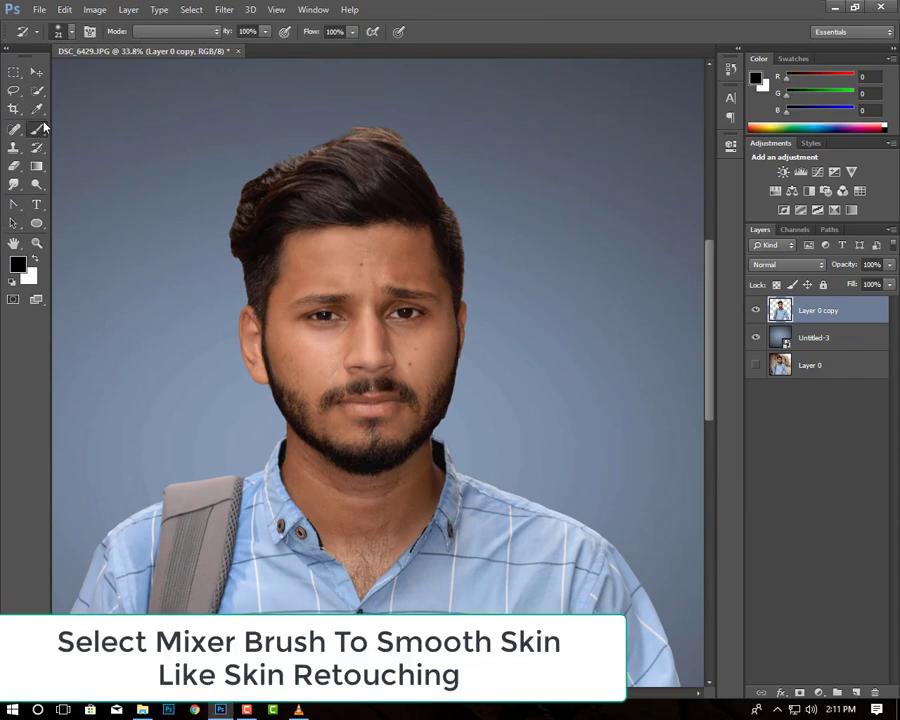
pyautogui.rightClick(40, 127)
pyautogui.click(100, 165)
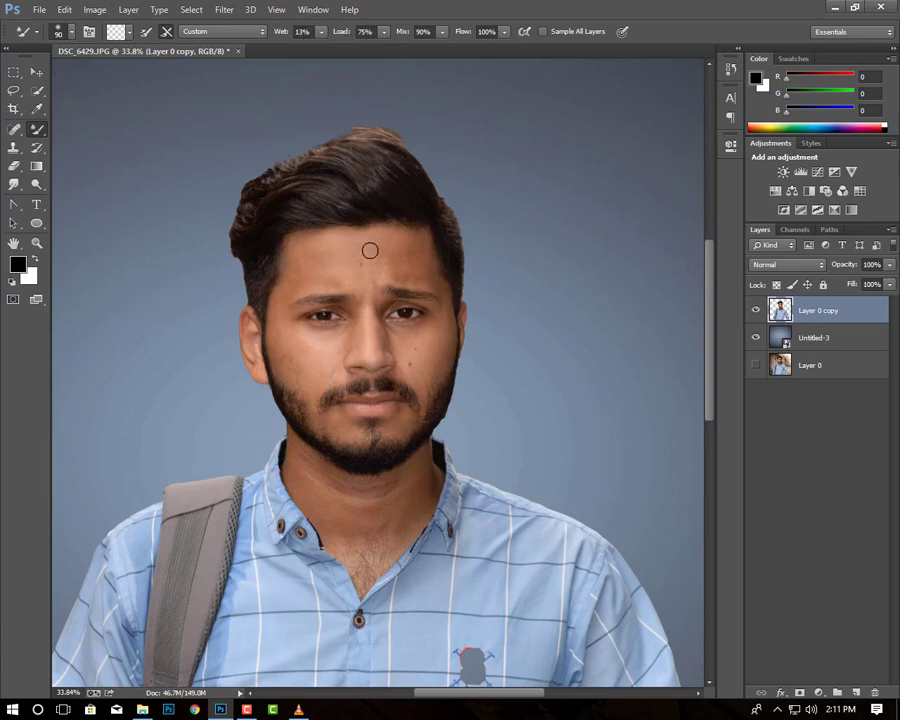
# Zoom to 66% and smooth the forehead skin with the Mixer Brush
pyautogui.scroll(1, 443, 220)
pyautogui.scroll(2, 430, 300)
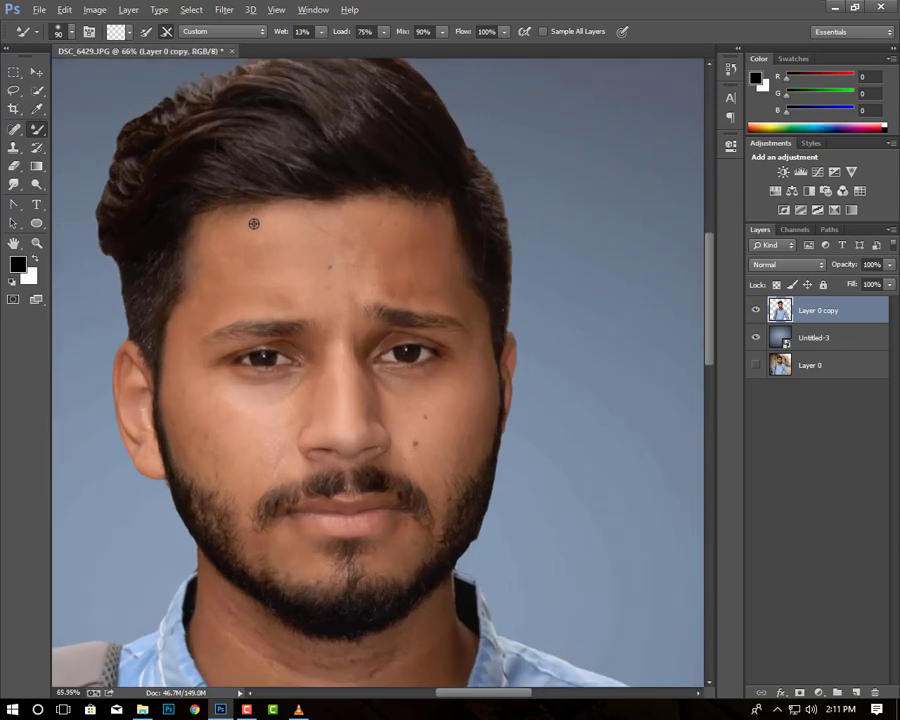
pyautogui.scroll(1, 446, 368)
pyautogui.press(']')
pyautogui.press(']')
pyautogui.press(']')
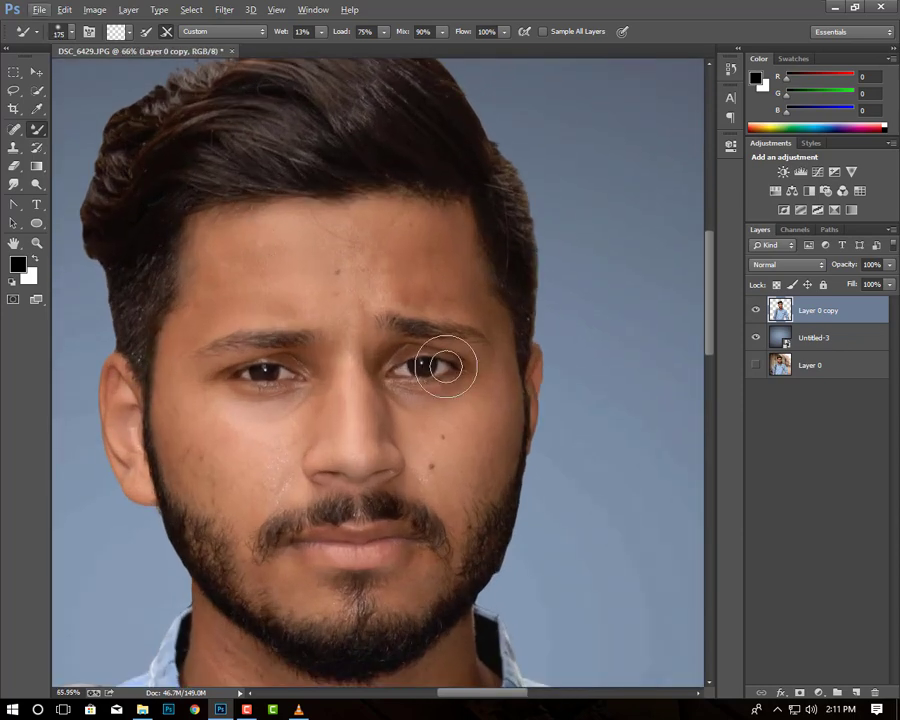
pyautogui.press('[')
pyautogui.press('[')
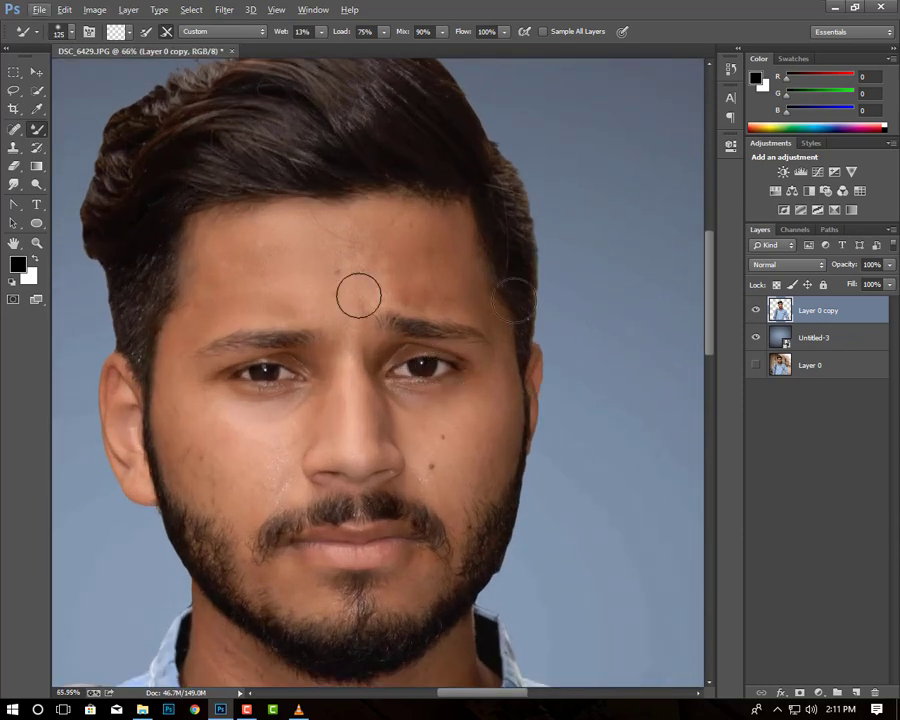
pyautogui.moveTo(310, 248)
pyautogui.mouseDown()
pyautogui.moveTo(364, 273)
pyautogui.moveTo(316, 281)
pyautogui.moveTo(380, 251)
pyautogui.moveTo(424, 282)
pyautogui.moveTo(404, 275)
pyautogui.moveTo(454, 229)
pyautogui.moveTo(450, 249)
pyautogui.moveTo(403, 234)
pyautogui.moveTo(442, 221)
pyautogui.moveTo(320, 246)
pyautogui.moveTo(340, 235)
pyautogui.moveTo(215, 233)
pyautogui.moveTo(249, 233)
pyautogui.moveTo(204, 268)
pyautogui.moveTo(213, 285)
pyautogui.moveTo(289, 258)
pyautogui.moveTo(267, 259)
pyautogui.moveTo(268, 300)
pyautogui.moveTo(176, 316)
pyautogui.moveTo(375, 275)
pyautogui.moveTo(291, 301)
pyautogui.moveTo(446, 293)
pyautogui.moveTo(438, 241)
pyautogui.moveTo(316, 281)
pyautogui.mouseUp()
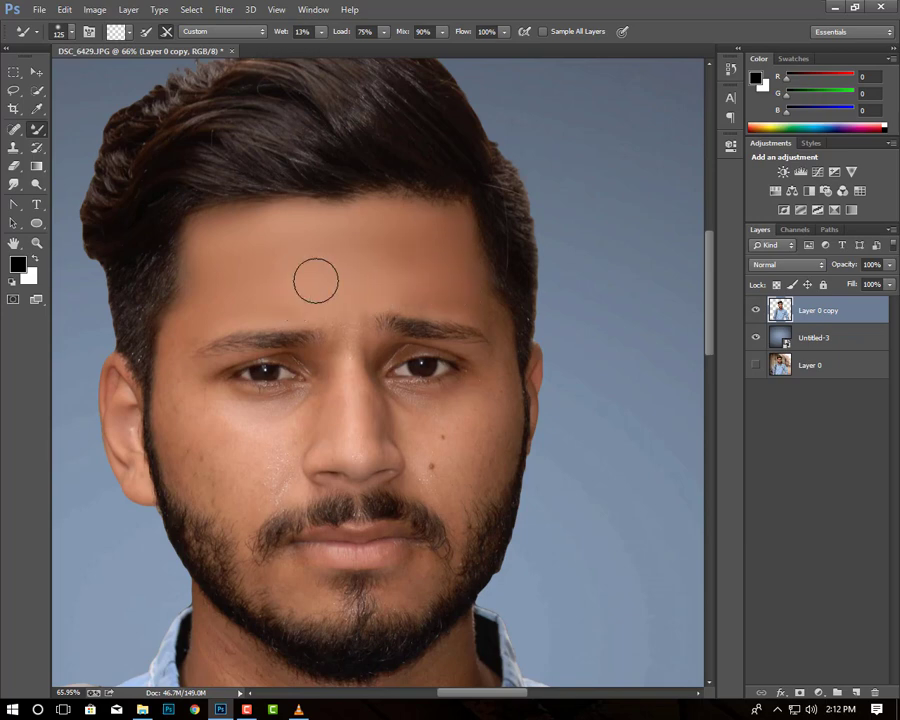
# With a smaller brush, soften the skin near the right temple and hairline
pyautogui.press('[')
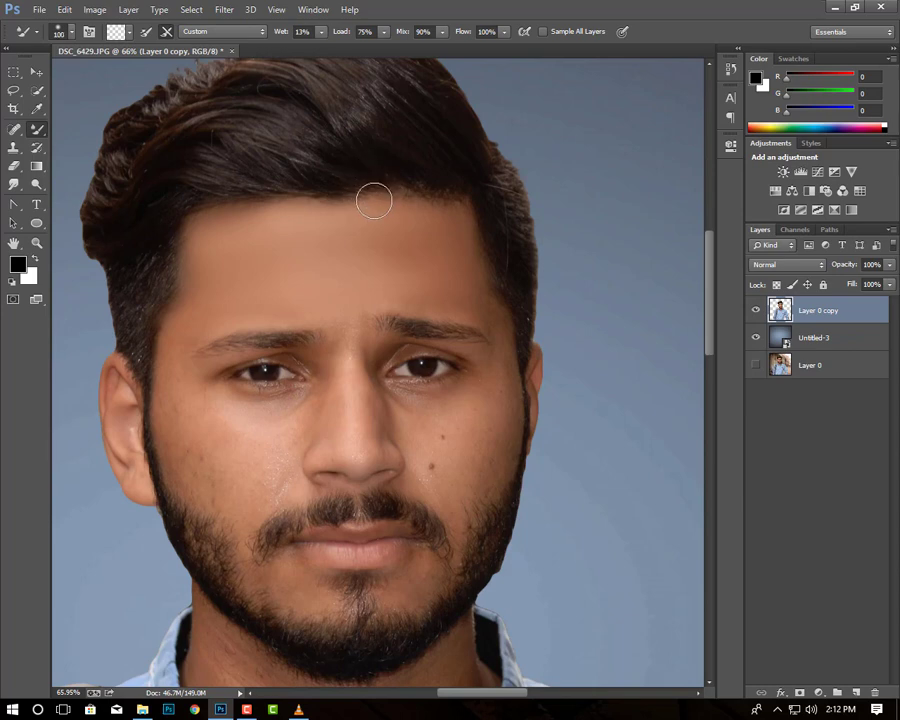
pyautogui.press('[')
pyautogui.moveTo(490, 322); pyautogui.dragTo(510, 348)
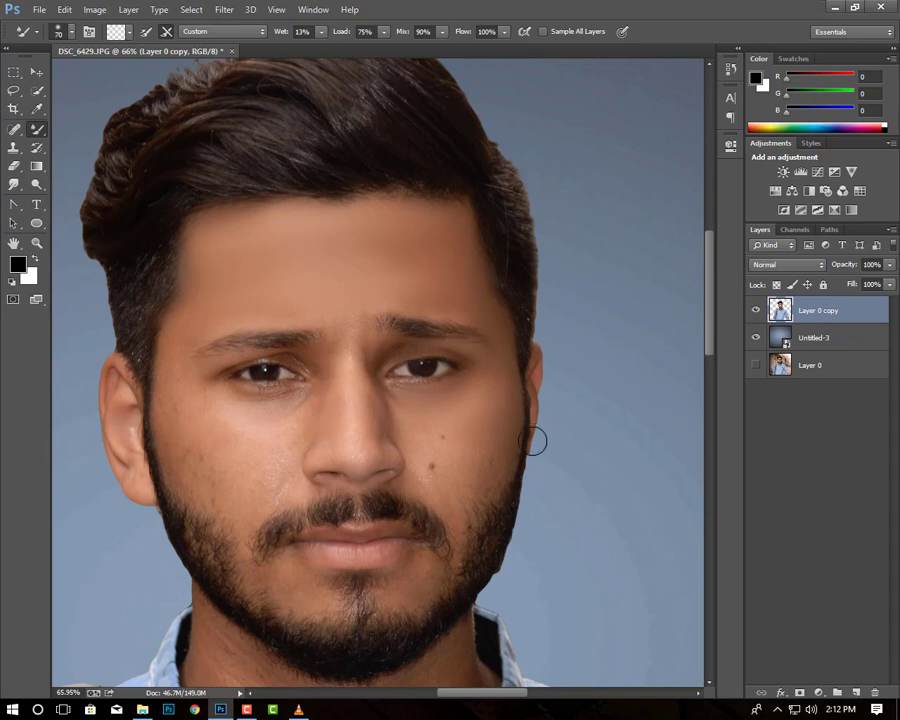
pyautogui.press(']')
pyautogui.press(']')
pyautogui.press(']')
pyautogui.press('[')
pyautogui.press('[')
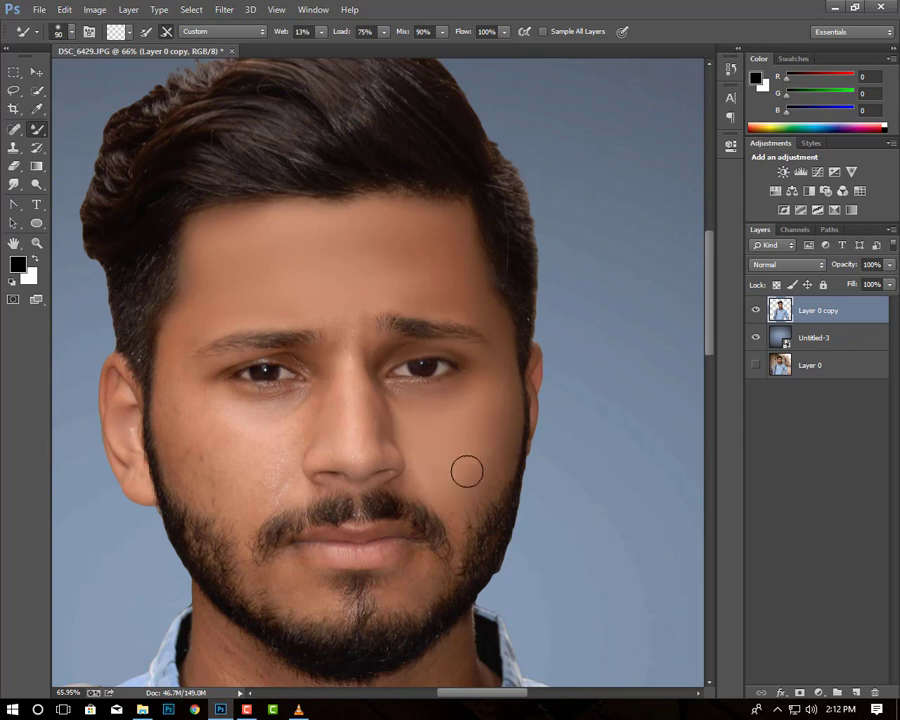
pyautogui.press('[')
# Blend the cheek, the skin between the eyes and the stubble along the mustache edge
pyautogui.moveTo(509, 412); pyautogui.dragTo(506, 455)
pyautogui.press('[')
pyautogui.press('[')
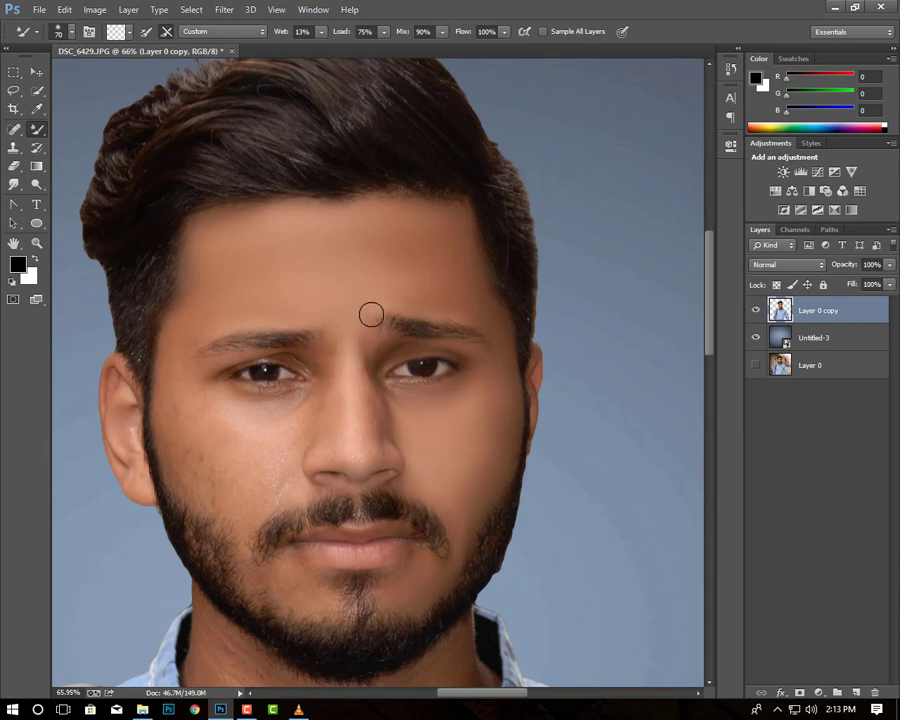
pyautogui.moveTo(371, 315); pyautogui.dragTo(364, 413)
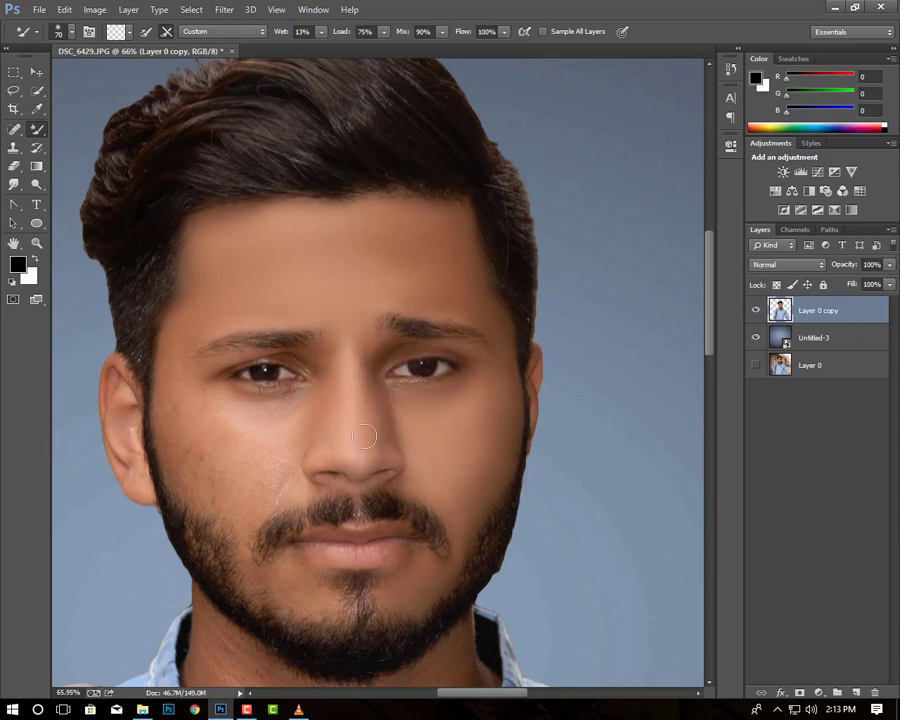
pyautogui.press(']')
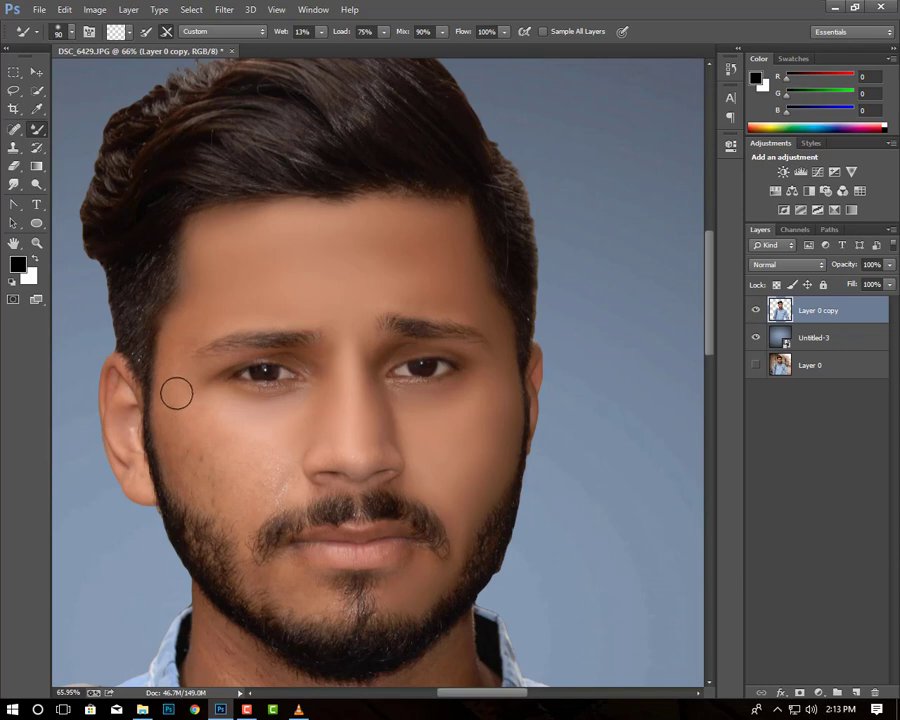
pyautogui.press(']')
pyautogui.press(']')
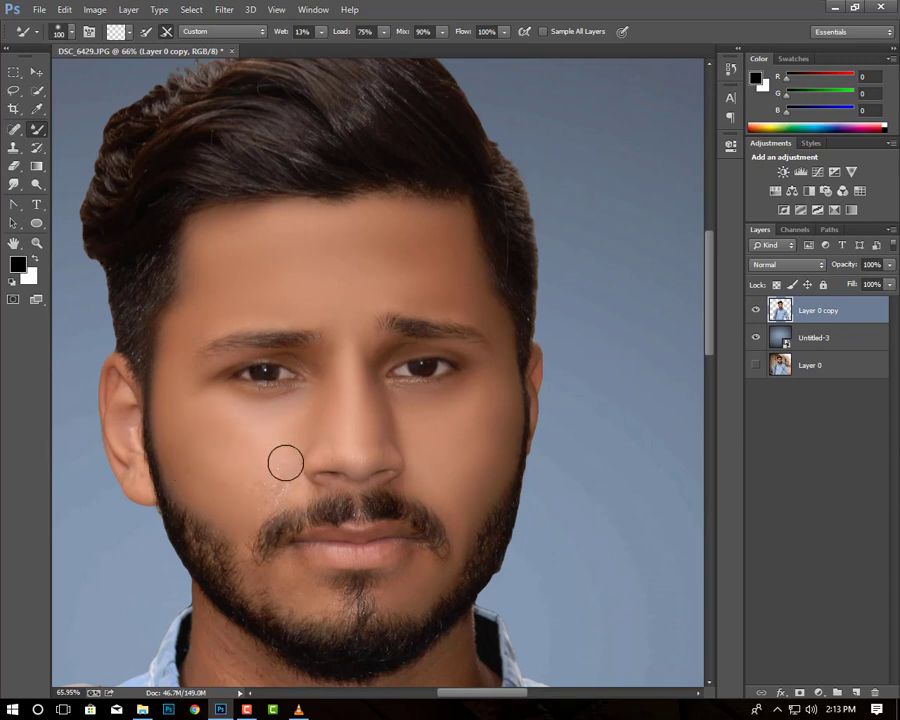
pyautogui.moveTo(285, 476); pyautogui.dragTo(276, 492)
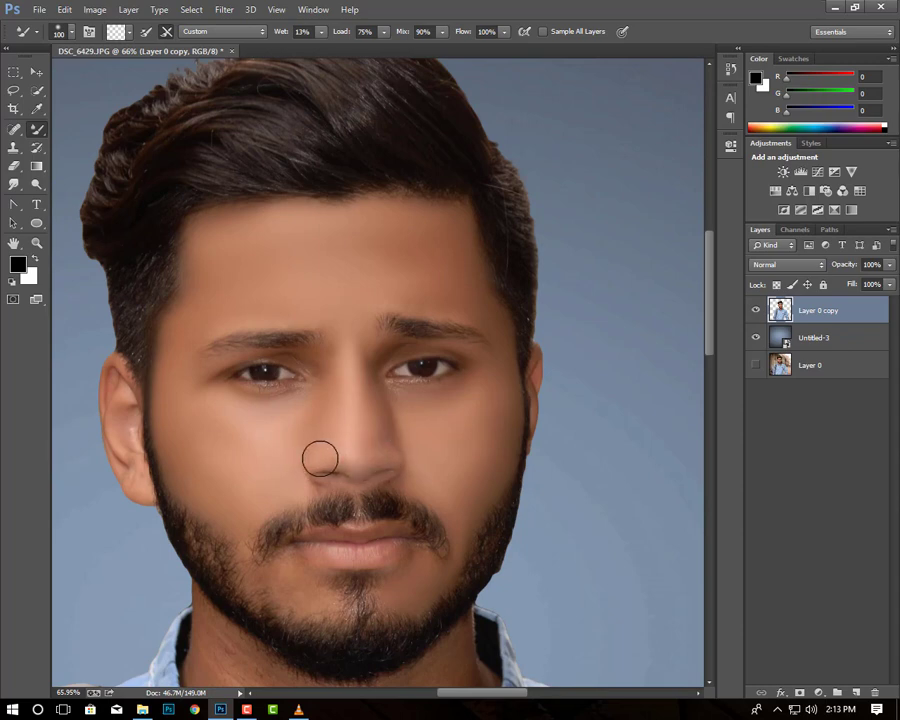
pyautogui.moveTo(313, 486); pyautogui.dragTo(322, 401)
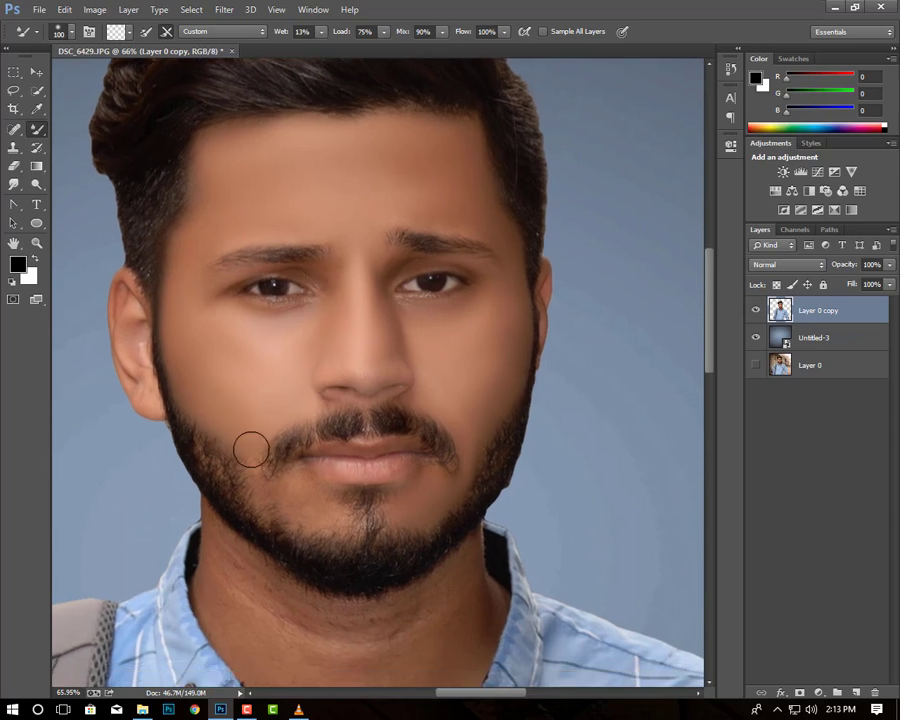
# Shrink the Mixer Brush to size 40 and soften the skin by the ear lobe and jaw
pyautogui.press('[')
pyautogui.press('[')
pyautogui.press('[')
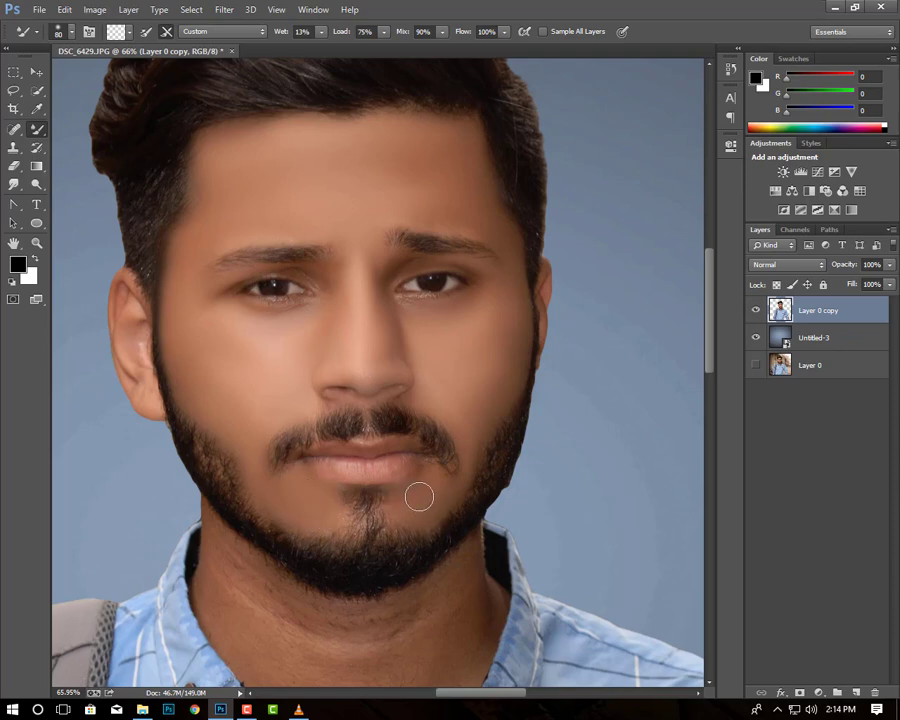
pyautogui.moveTo(407, 487); pyautogui.dragTo(392, 408)
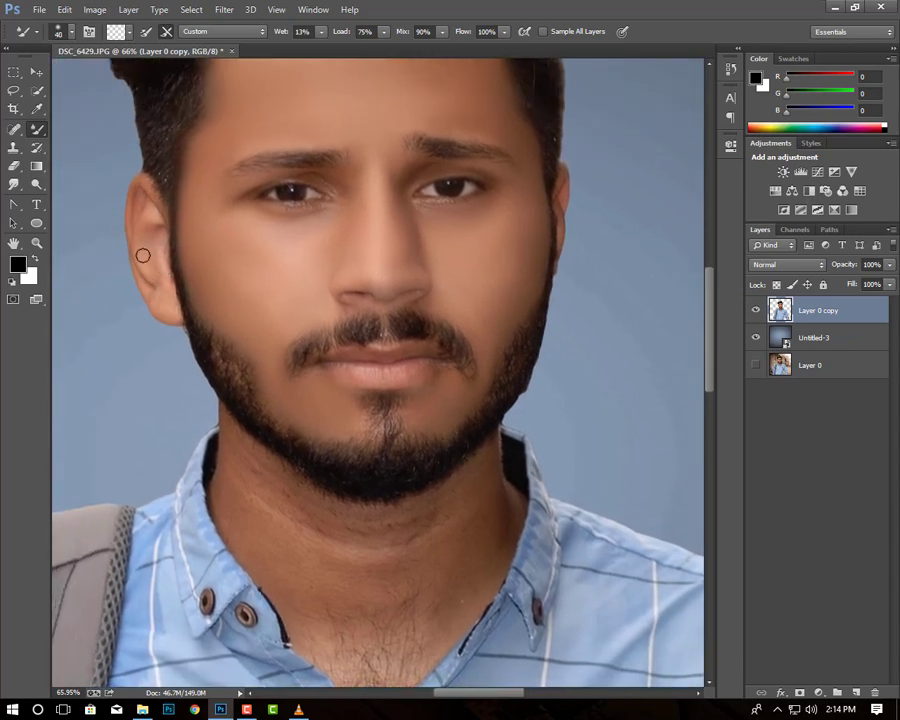
pyautogui.moveTo(165, 308); pyautogui.dragTo(217, 328)
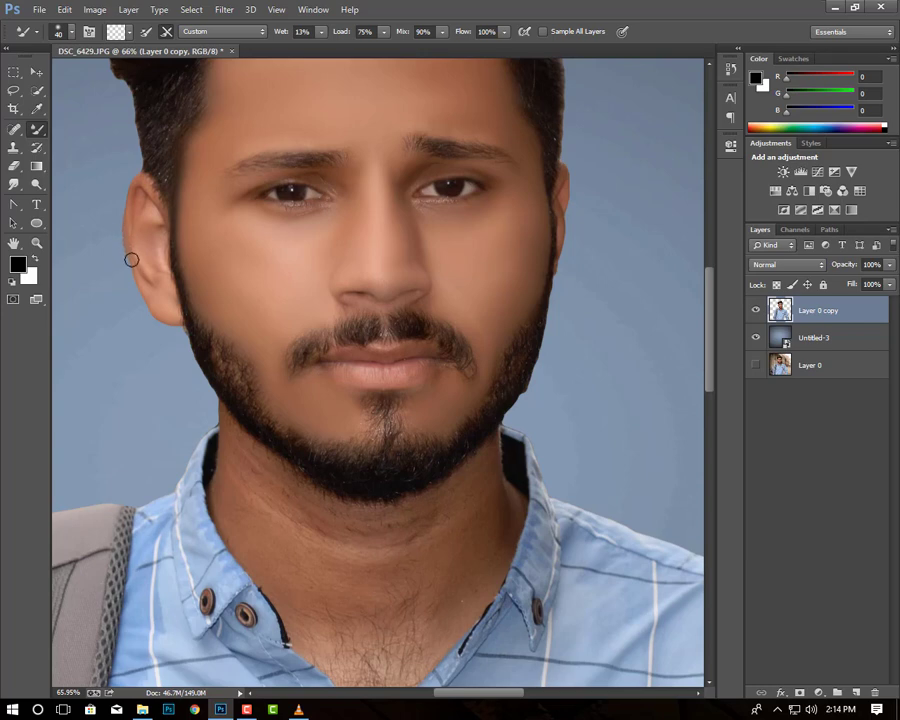
pyautogui.scroll(-1, 170, 230)
# Smooth the neck skin from below the beard toward the left collar
pyautogui.scroll(-3, 195, 225)
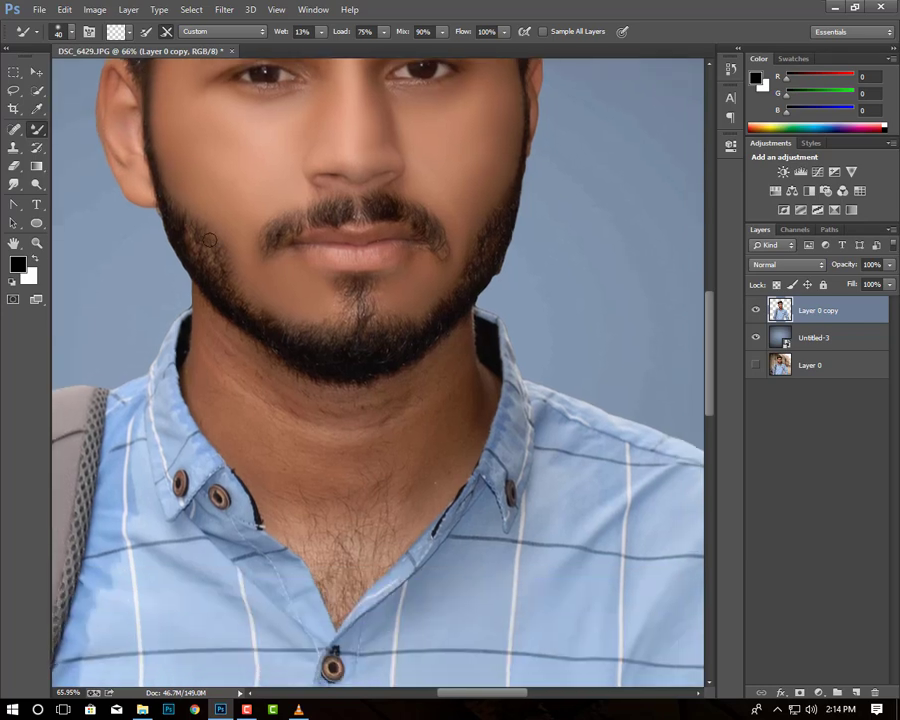
pyautogui.press(']')
pyautogui.press(']')
pyautogui.press(']')
pyautogui.moveTo(349, 467); pyautogui.dragTo(211, 395)
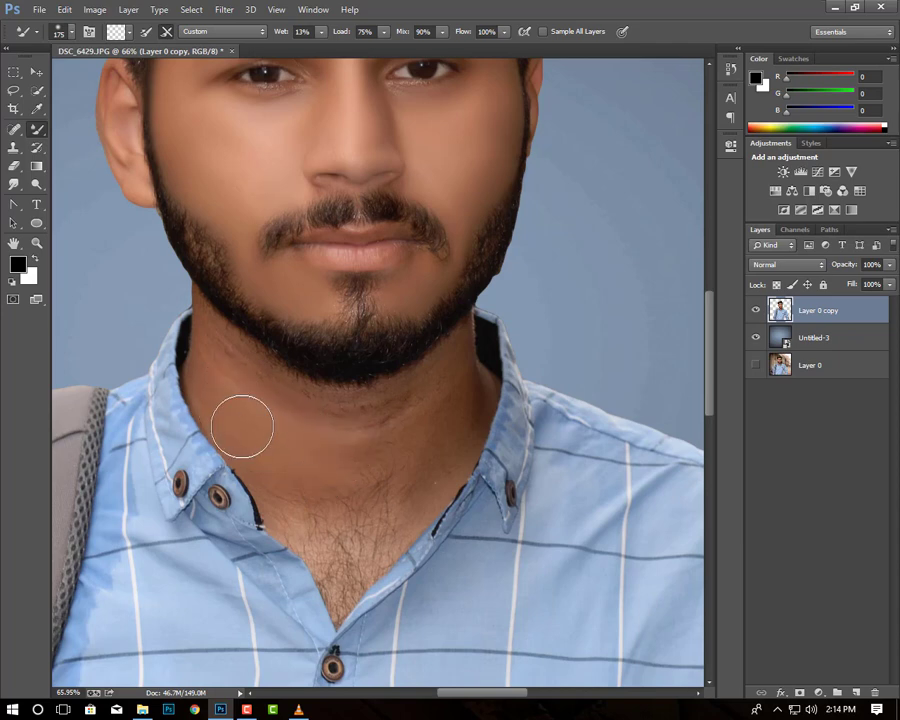
pyautogui.moveTo(211, 395); pyautogui.dragTo(231, 361)
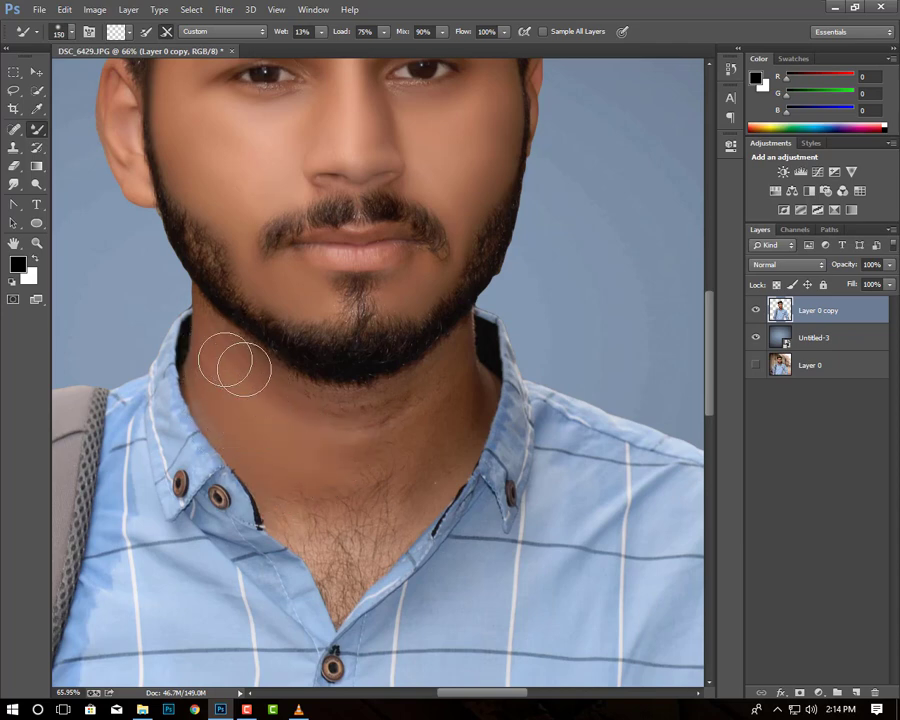
pyautogui.press('[')
pyautogui.press('[')
pyautogui.press('[')
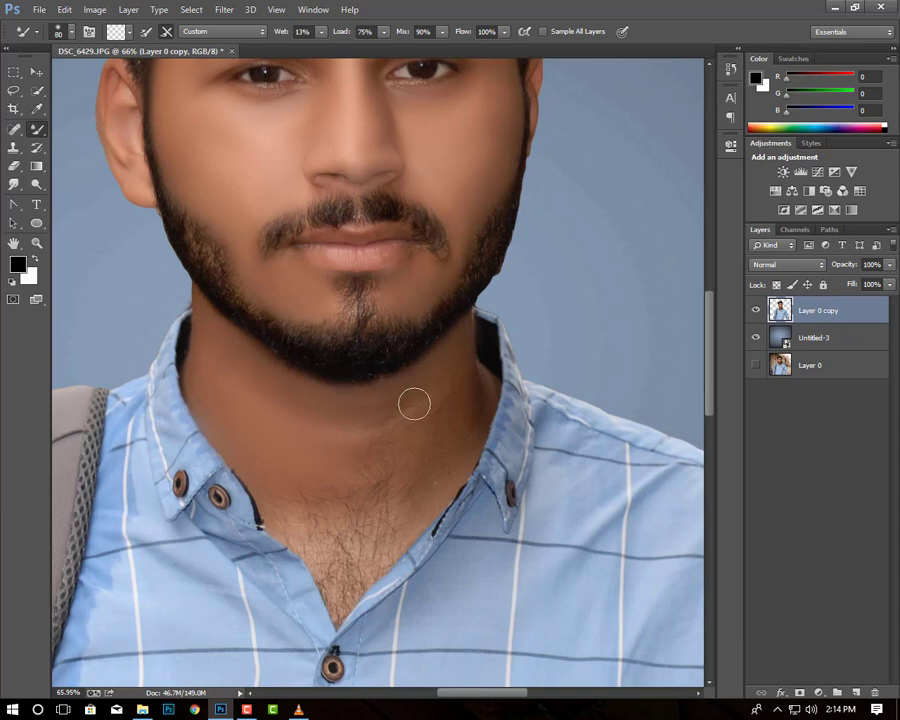
# With a smaller brush, smooth the skin at the shirt's V-neck tip
pyautogui.press(']')
pyautogui.press(']')
pyautogui.press(']')
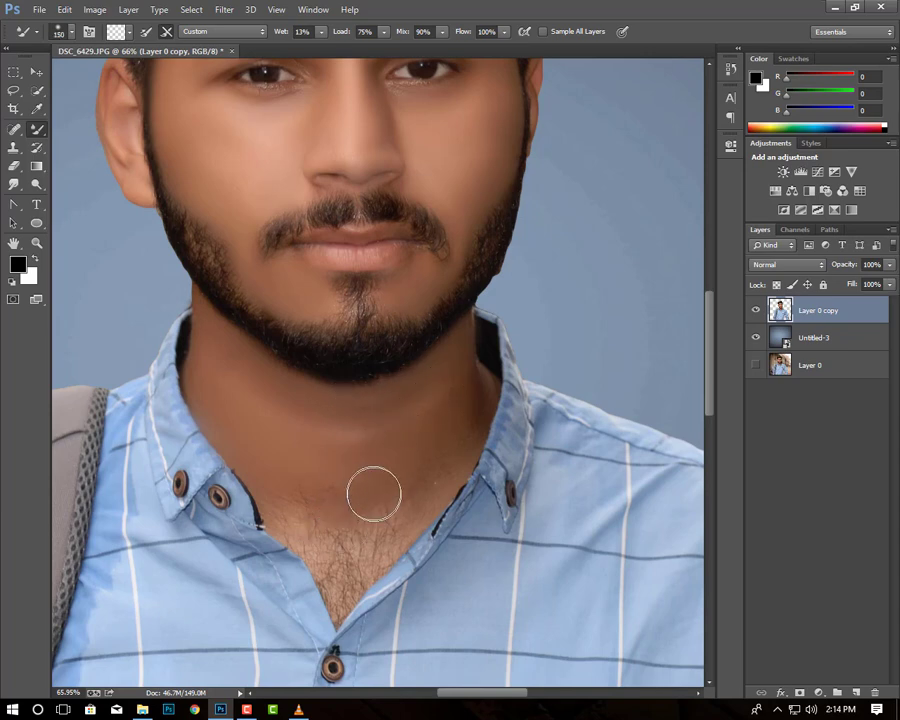
pyautogui.press('[')
pyautogui.press('[')
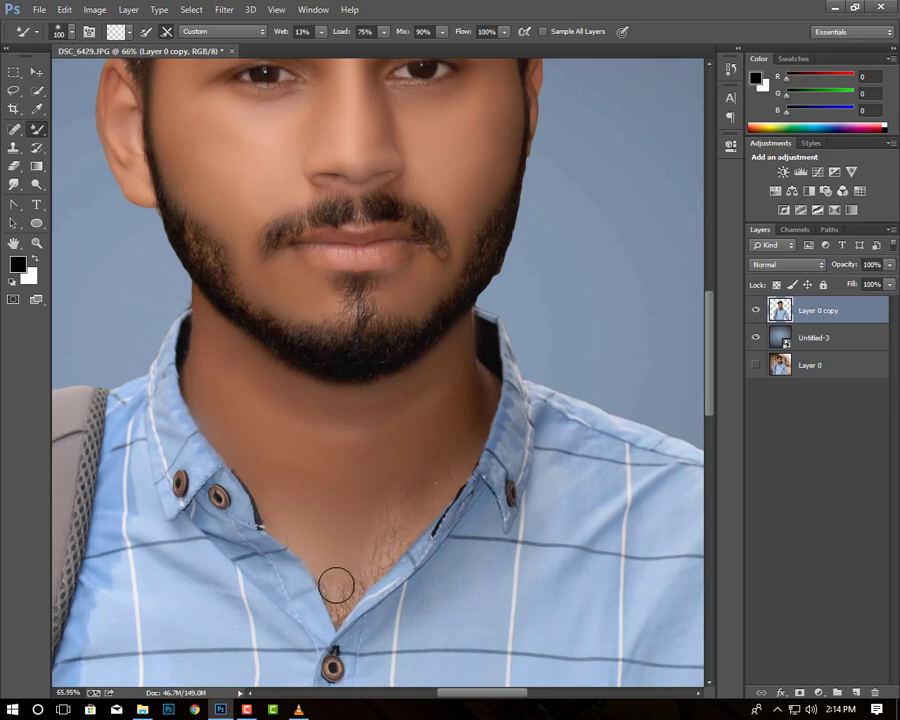
pyautogui.press('[')
pyautogui.press('[')
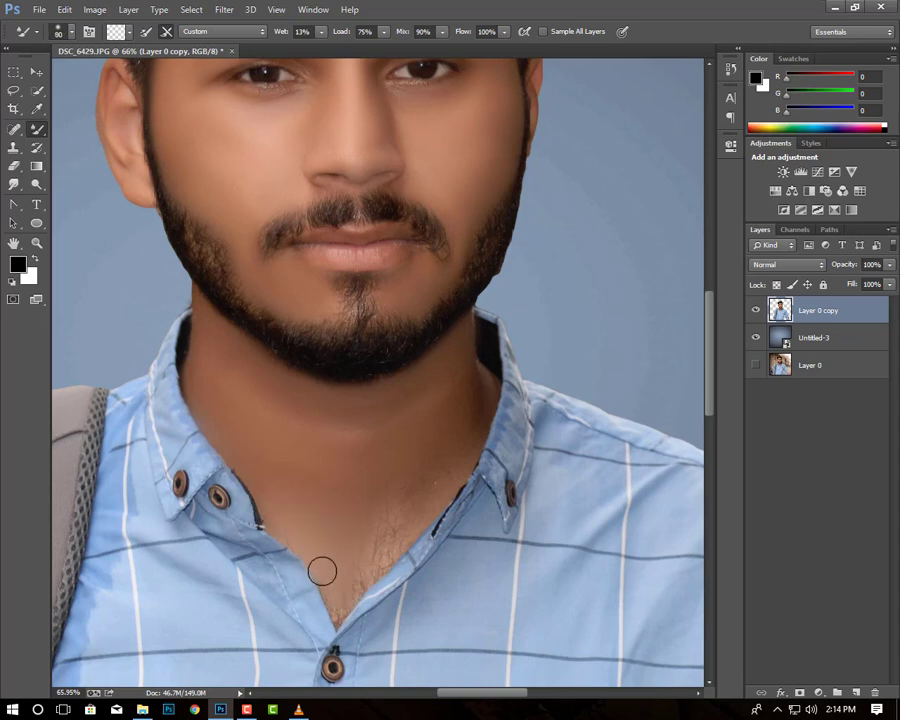
pyautogui.moveTo(315, 548)
pyautogui.mouseDown()
pyautogui.moveTo(341, 627)
pyautogui.moveTo(364, 579)
pyautogui.moveTo(362, 557)
pyautogui.mouseUp()
pyautogui.press(']')
pyautogui.press(']')
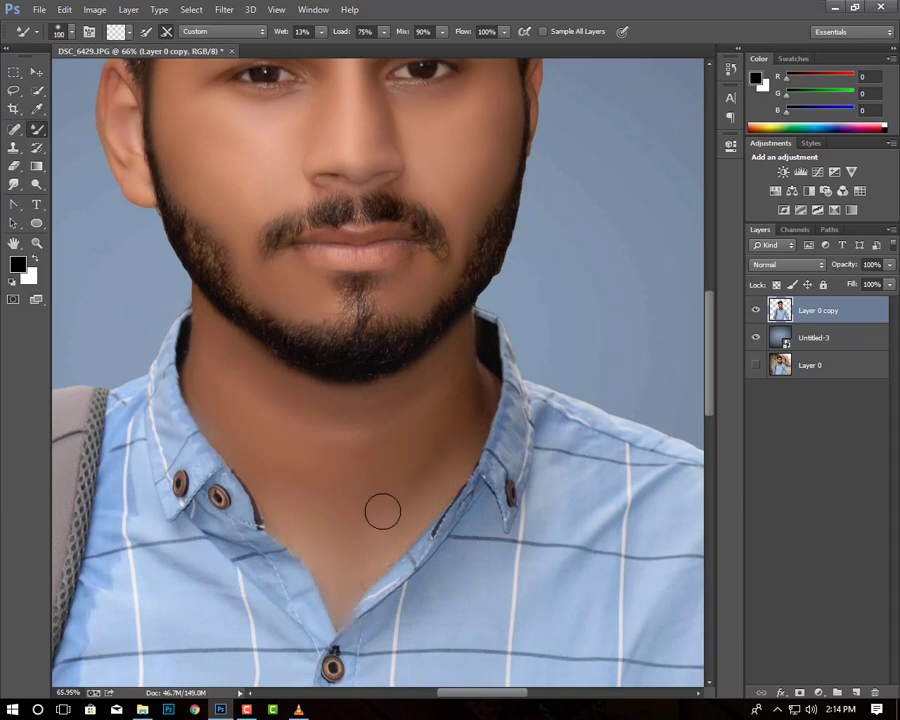
pyautogui.press(']')
pyautogui.press(']')
pyautogui.press('[')
pyautogui.press('[')
pyautogui.press('[')
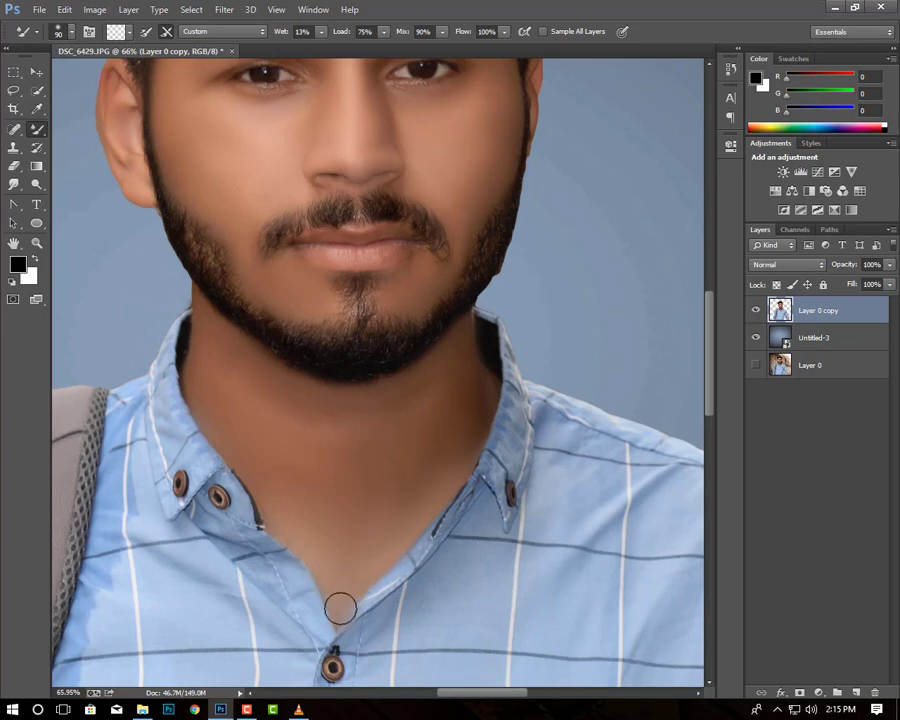
pyautogui.moveTo(364, 574)
pyautogui.mouseDown()
pyautogui.moveTo(404, 454)
pyautogui.moveTo(300, 440)
pyautogui.mouseUp()
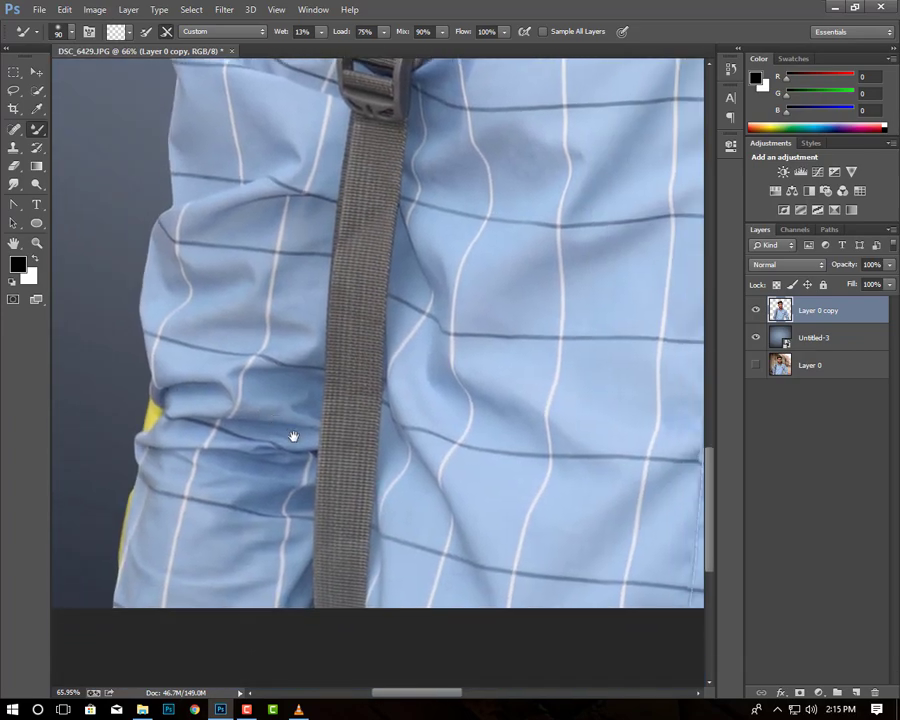
# Bring the yellow patch beside the sleeve into view and set the Eraser to 35 px
pyautogui.hotkey('ctrl', '0')
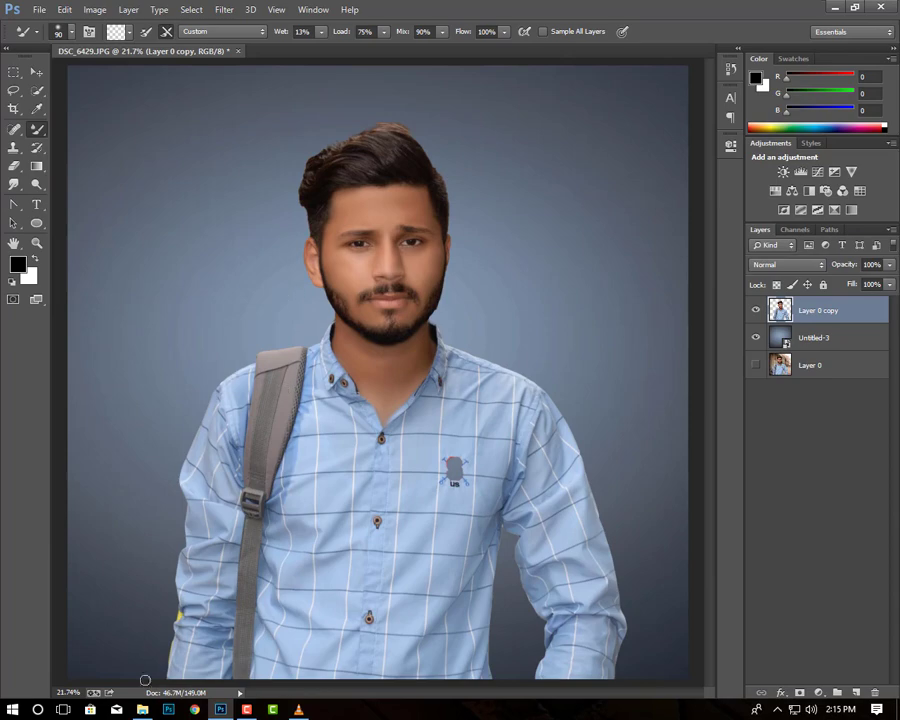
pyautogui.scroll(3, 145, 680)
pyautogui.scroll(2, 270, 490)
pyautogui.moveTo(214, 520); pyautogui.dragTo(282, 442)
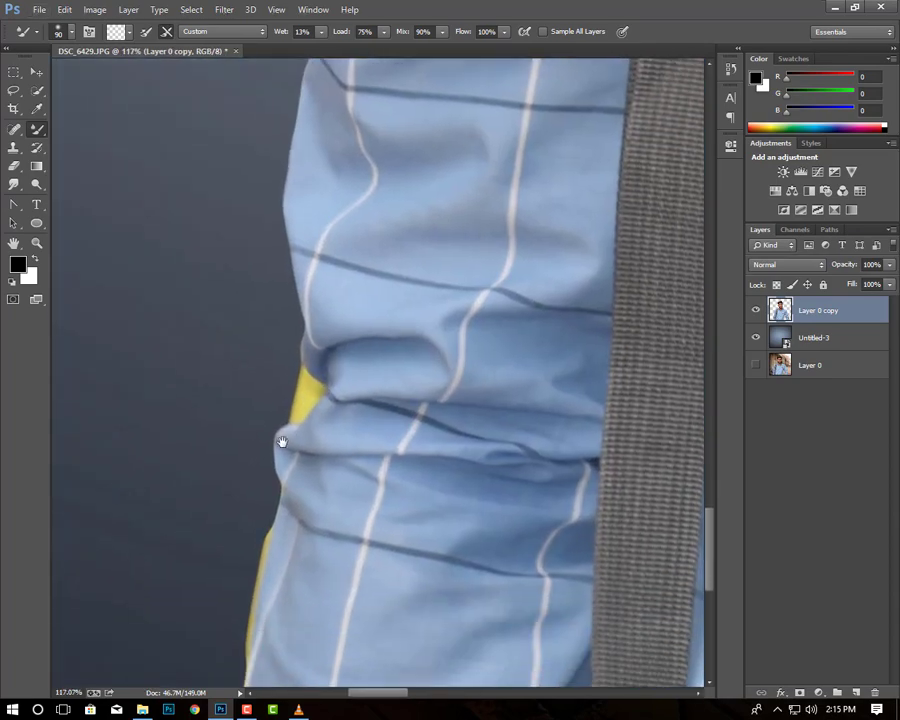
pyautogui.press('e')
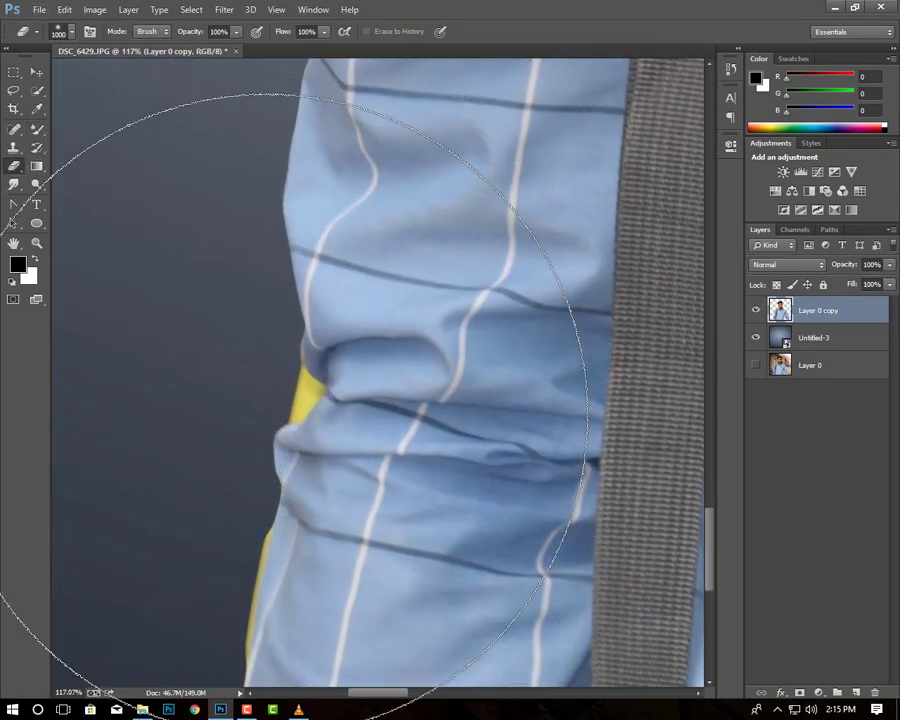
pyautogui.press('[')
pyautogui.press('[')
pyautogui.press('[')
pyautogui.press('[')
pyautogui.press('[')
pyautogui.press('[')
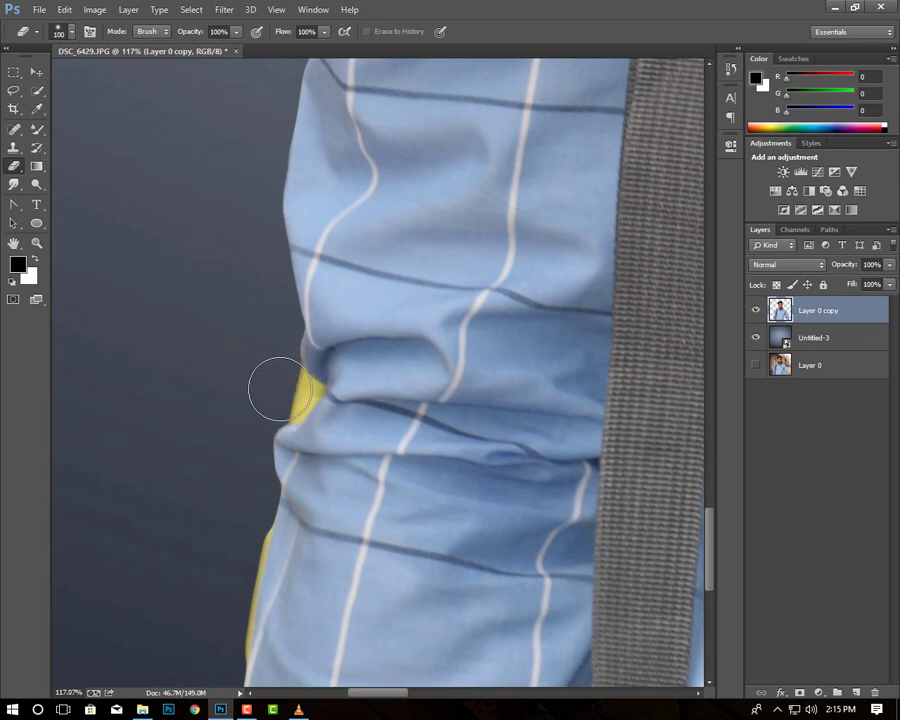
pyautogui.press('[')
pyautogui.press('[')
pyautogui.press('[')
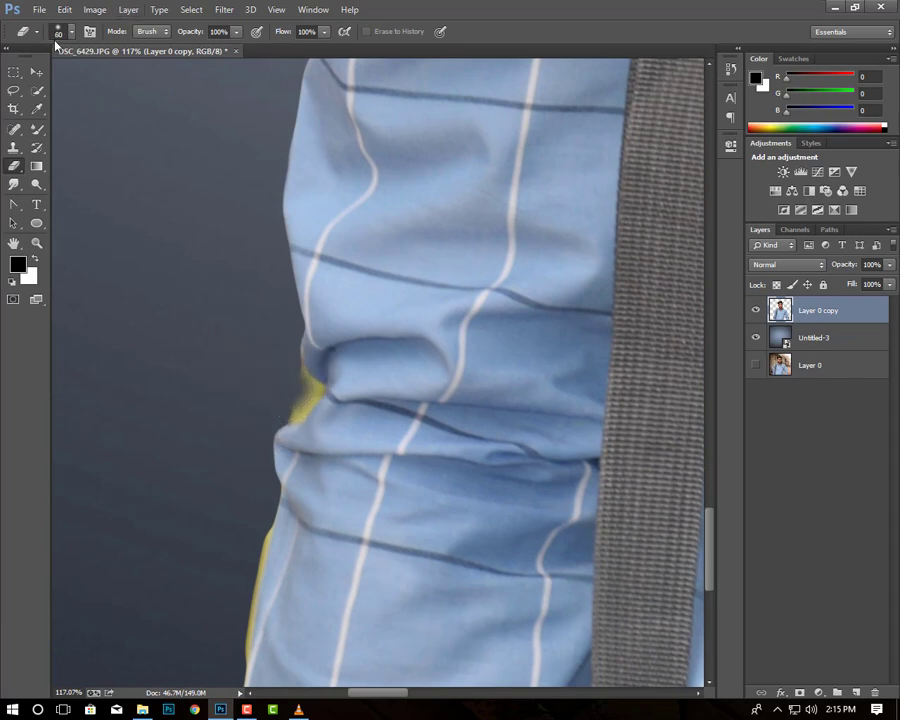
pyautogui.click(71, 36)
pyautogui.click(69, 142)
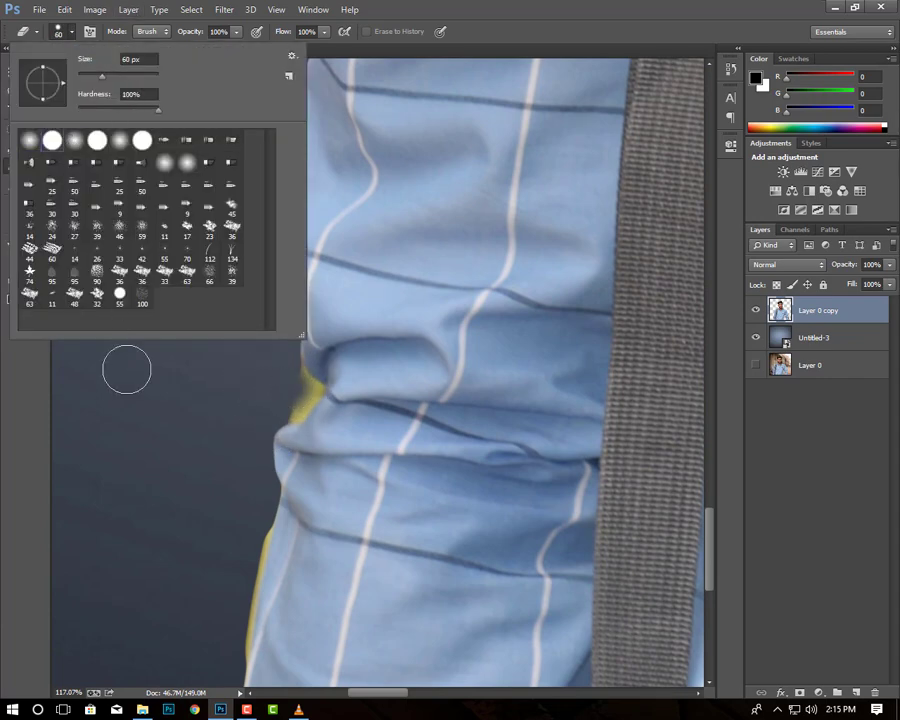
pyautogui.click(126, 366)
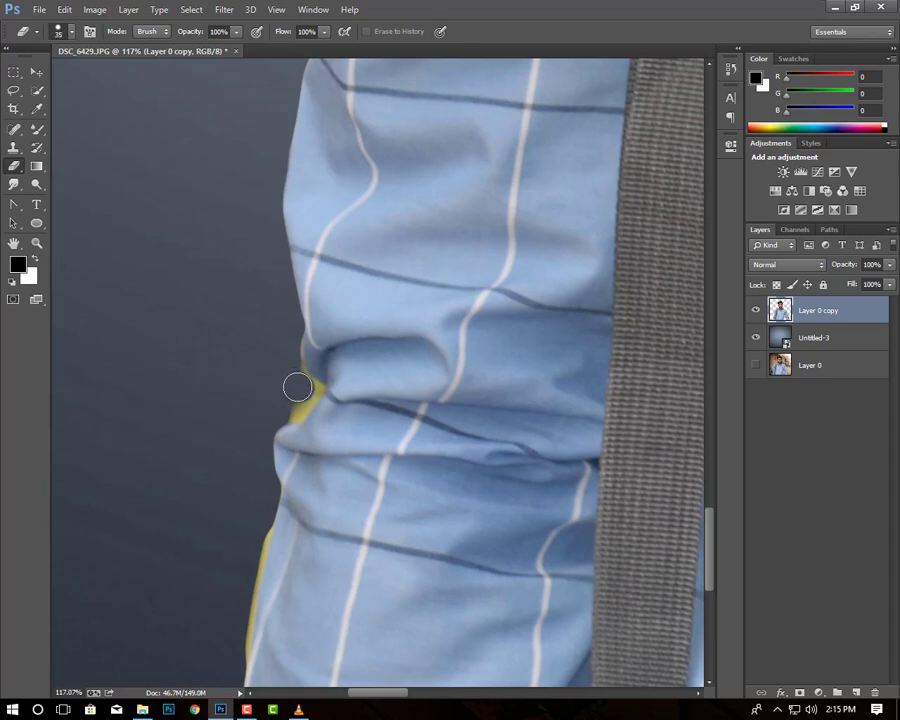
# Erase the yellow fringe along the shirt's left edge down the sleeve, then zoom out
pyautogui.moveTo(304, 395); pyautogui.dragTo(291, 372)
pyautogui.press('[')
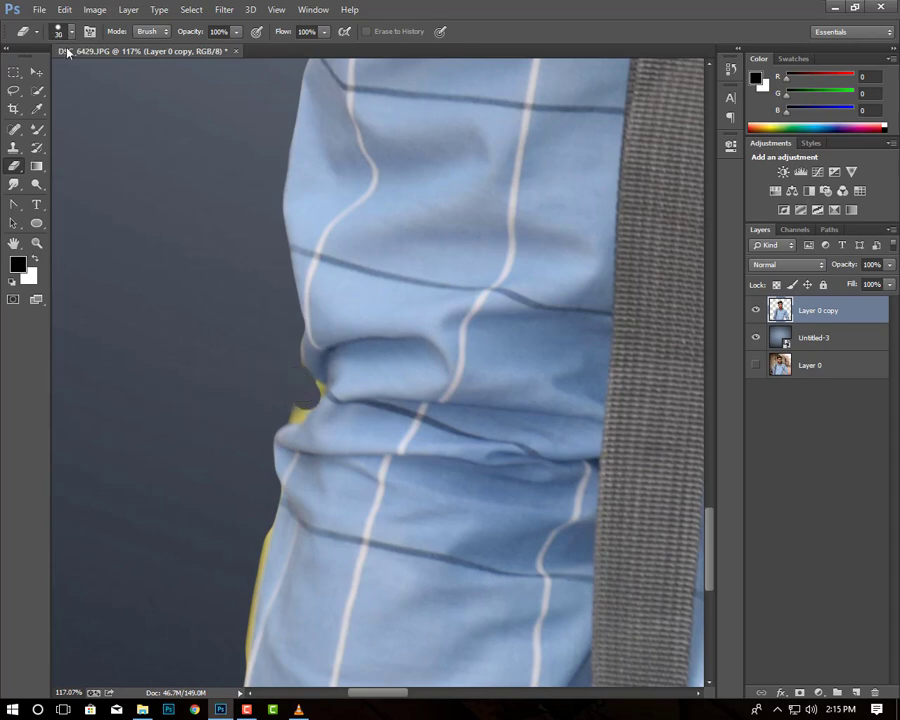
pyautogui.click(71, 33)
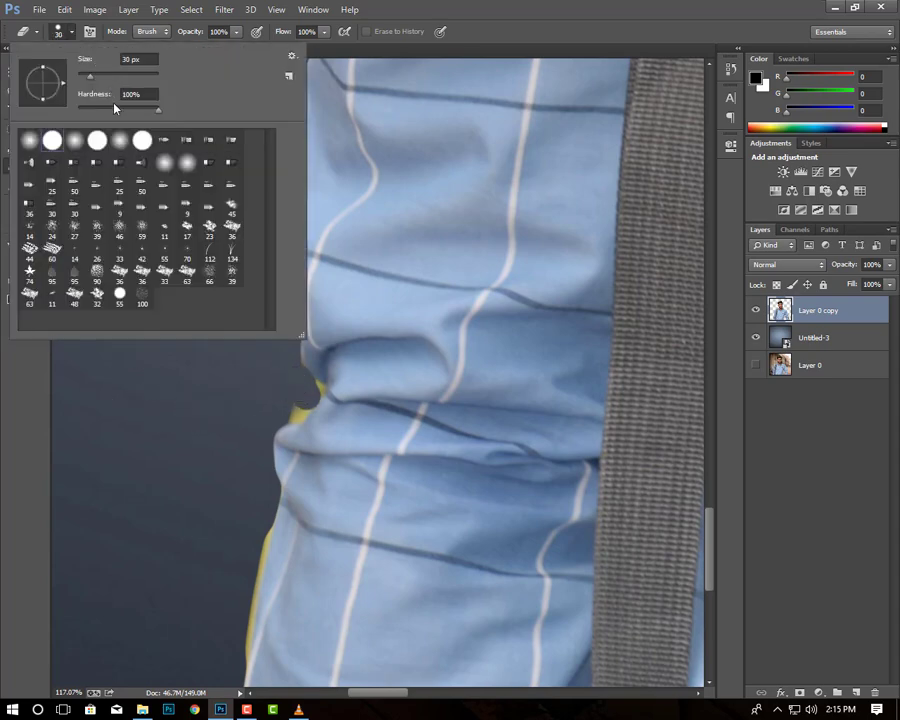
pyautogui.click(210, 370)
pyautogui.moveTo(284, 389)
pyautogui.mouseDown()
pyautogui.moveTo(280, 408)
pyautogui.moveTo(310, 387)
pyautogui.mouseUp()
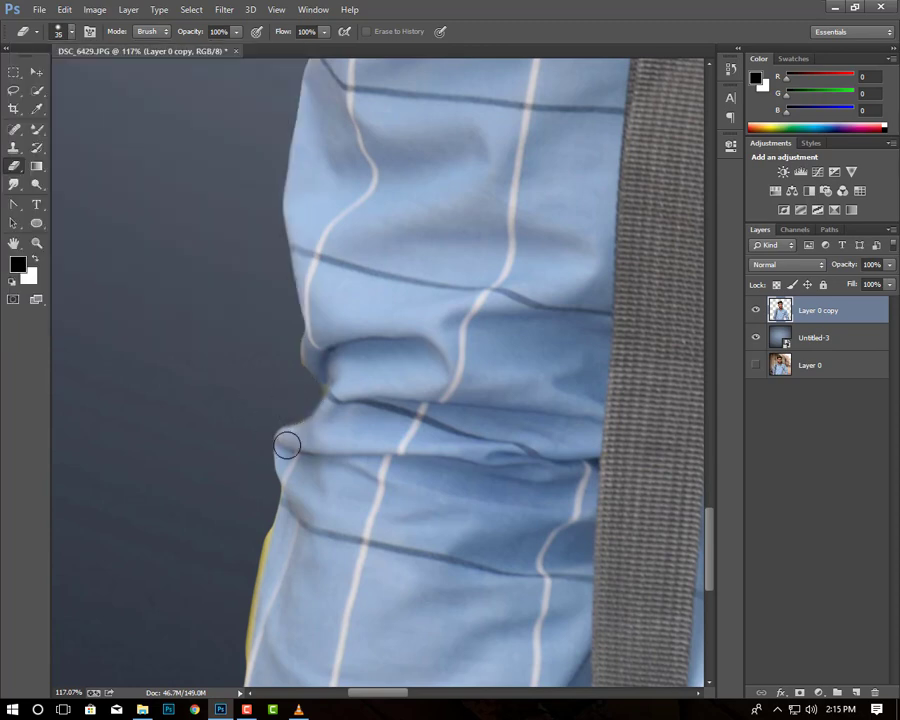
pyautogui.moveTo(250, 505); pyautogui.dragTo(252, 304)
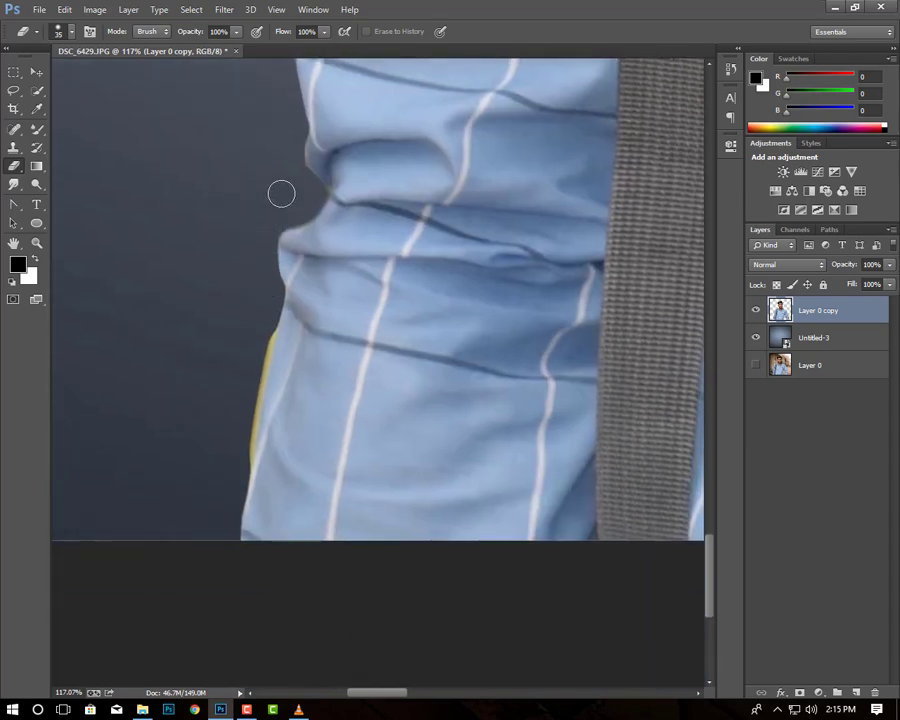
pyautogui.moveTo(249, 379)
pyautogui.mouseDown()
pyautogui.moveTo(230, 481)
pyautogui.moveTo(231, 539)
pyautogui.moveTo(291, 264)
pyautogui.moveTo(261, 381)
pyautogui.mouseUp()
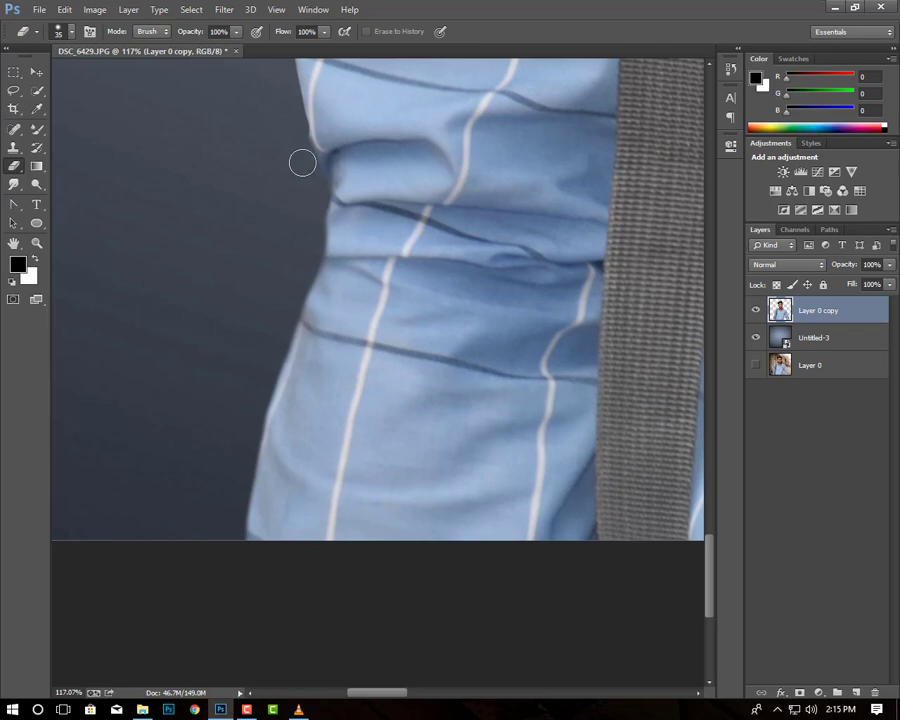
pyautogui.scroll(-2, 288, 350)
pyautogui.scroll(-2, 198, 340)
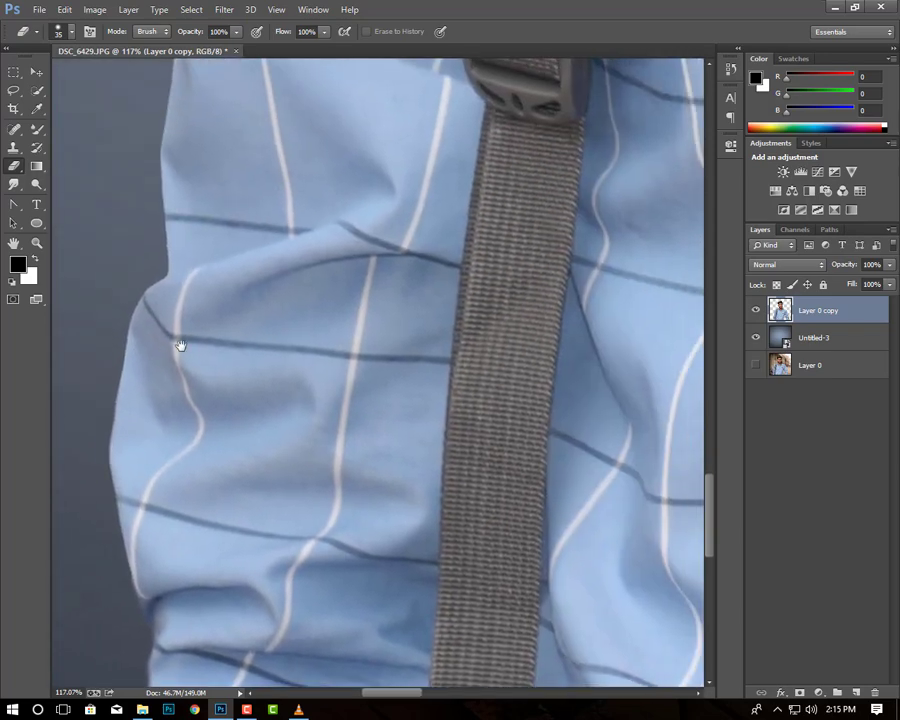
pyautogui.scroll(-3, 180, 344)
pyautogui.scroll(-2, 157, 341)
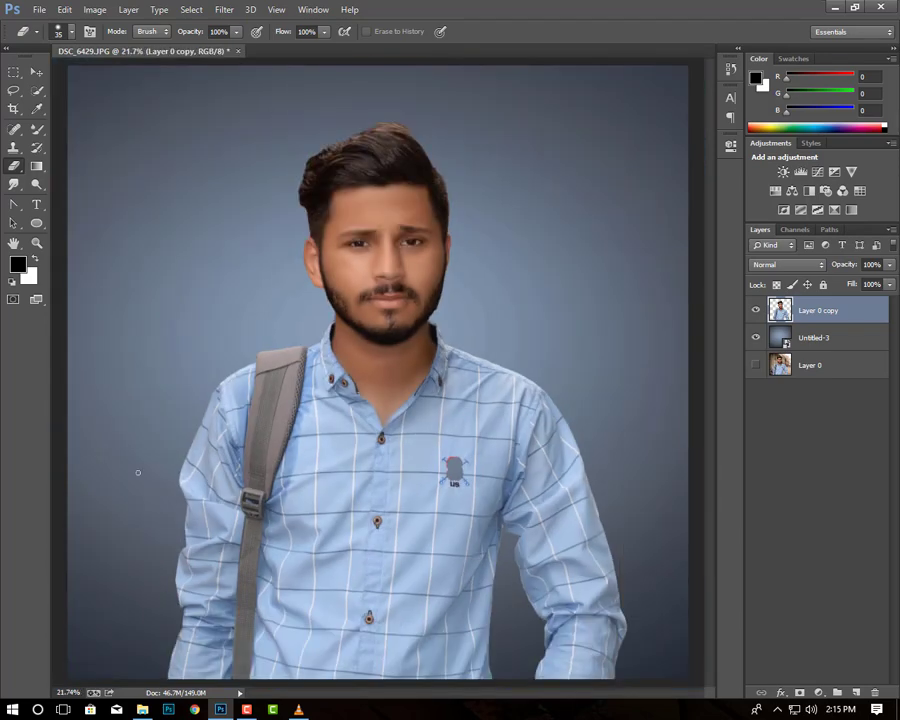
# Open Filter > Liquify and zoom the preview in on the man's head
pyautogui.click(224, 9)
pyautogui.click(238, 118)
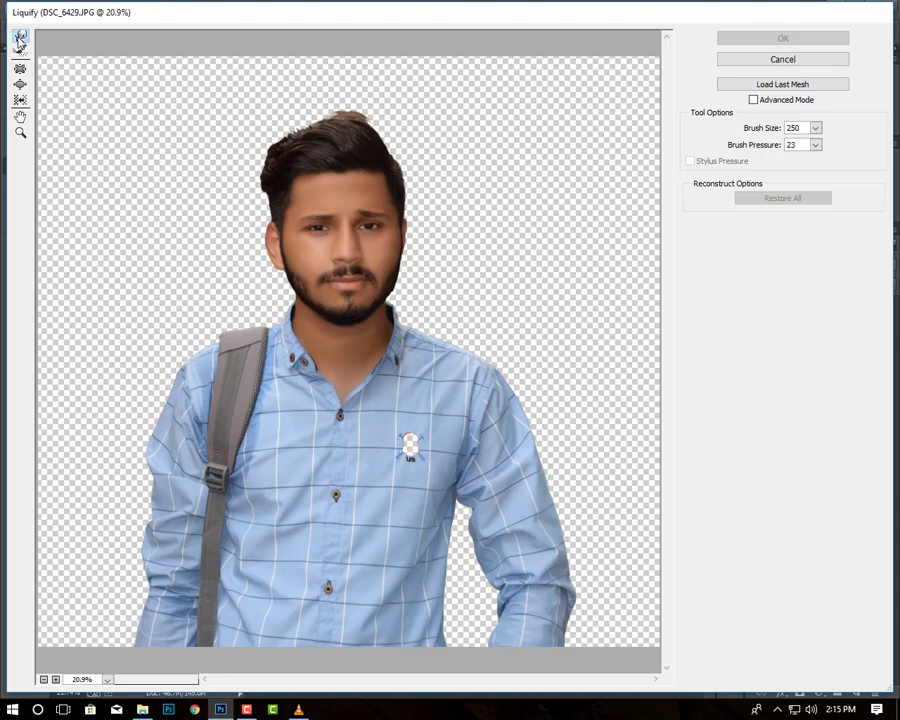
pyautogui.click(20, 133)
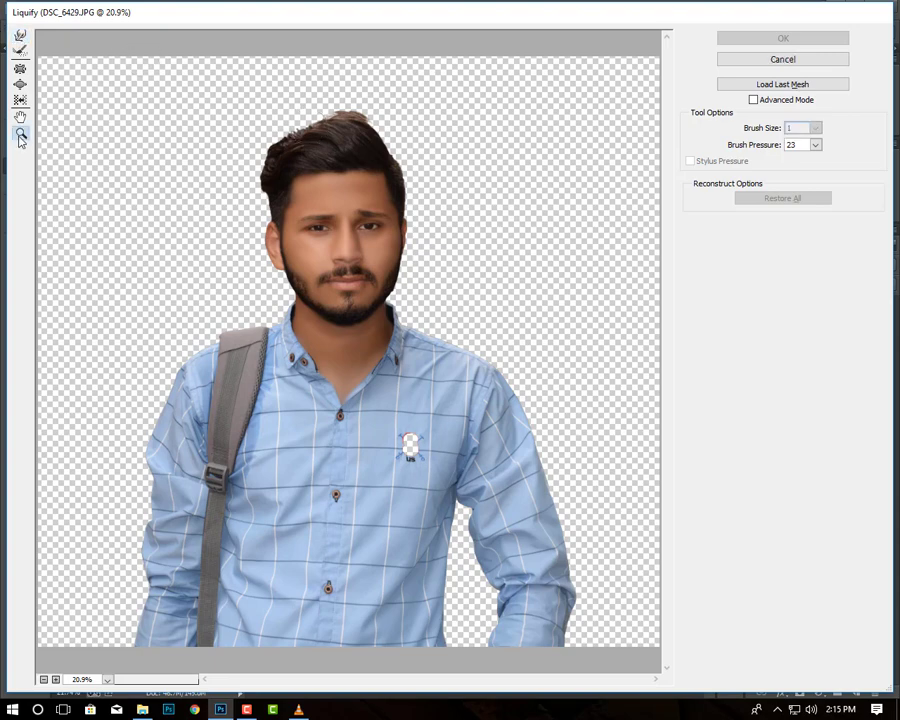
pyautogui.click(321, 184)
pyautogui.click(246, 191)
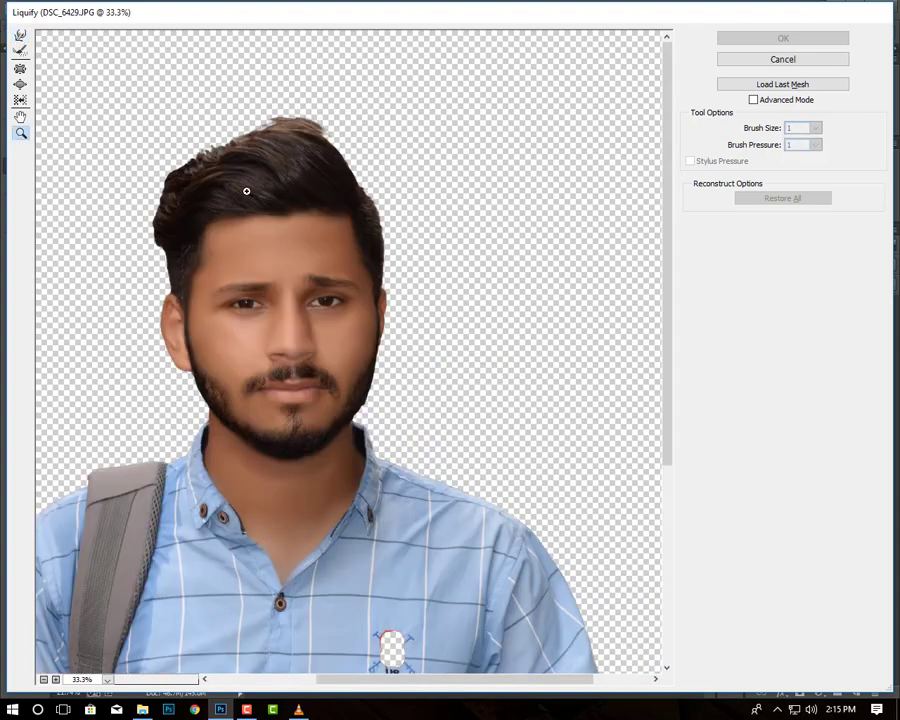
pyautogui.click(217, 227)
pyautogui.moveTo(425, 358)
pyautogui.mouseDown()
pyautogui.moveTo(362, 260)
pyautogui.moveTo(332, 319)
pyautogui.mouseUp()
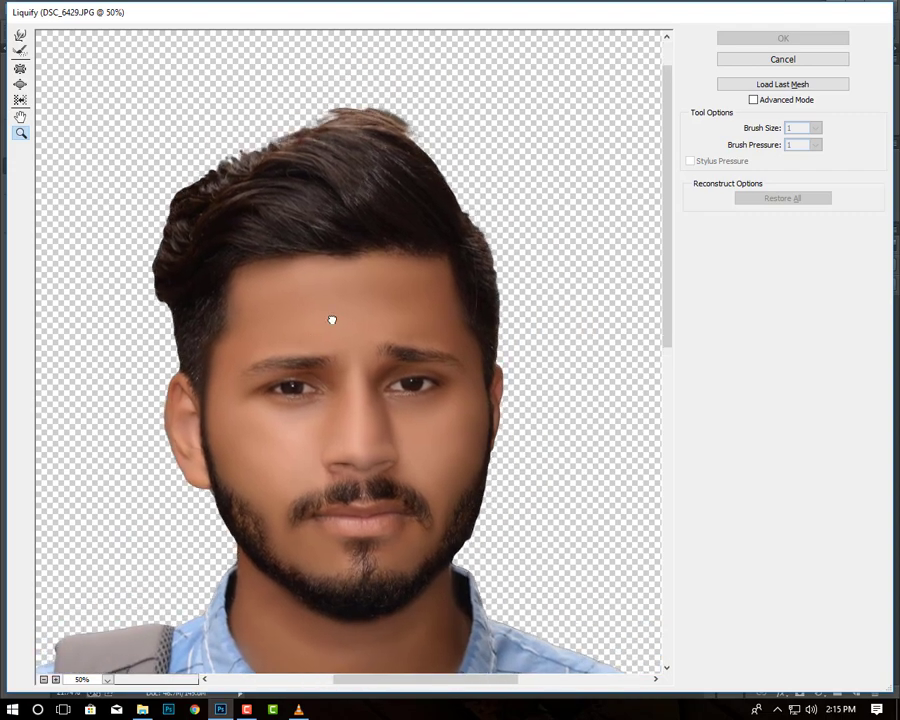
# Set the Liquify preview back to 33.3% with the Forward Warp brush at size 250, pressure 23
pyautogui.click(17, 35)
pyautogui.scroll(-1, 94, 100)
pyautogui.scroll(-1, 174, 140)
pyautogui.scroll(1, 159, 225)
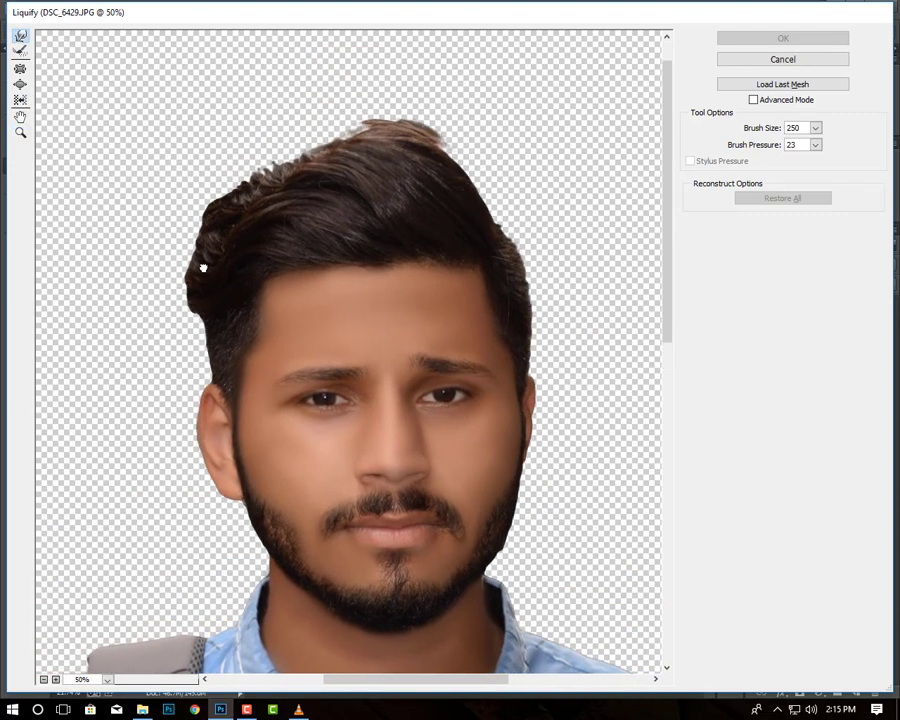
pyautogui.click(20, 132)
pyautogui.keyDown('alt'); pyautogui.click(308, 272); pyautogui.keyUp('alt')
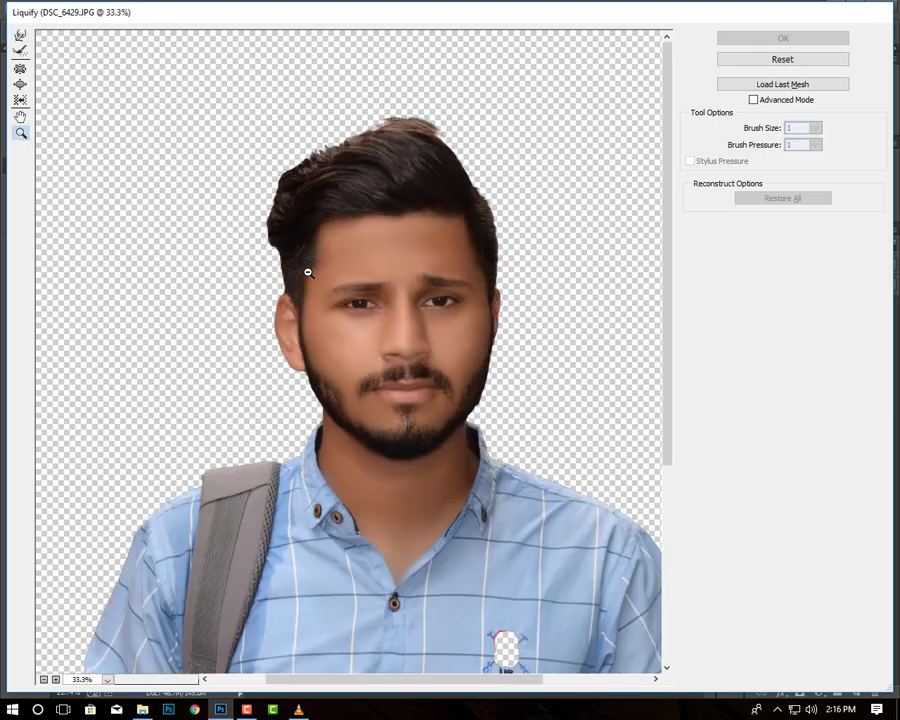
pyautogui.click(20, 36)
# With a 700-size warp brush, push the hair into a taller, rounder quiff and apply
pyautogui.hscroll(1, 344, 220)
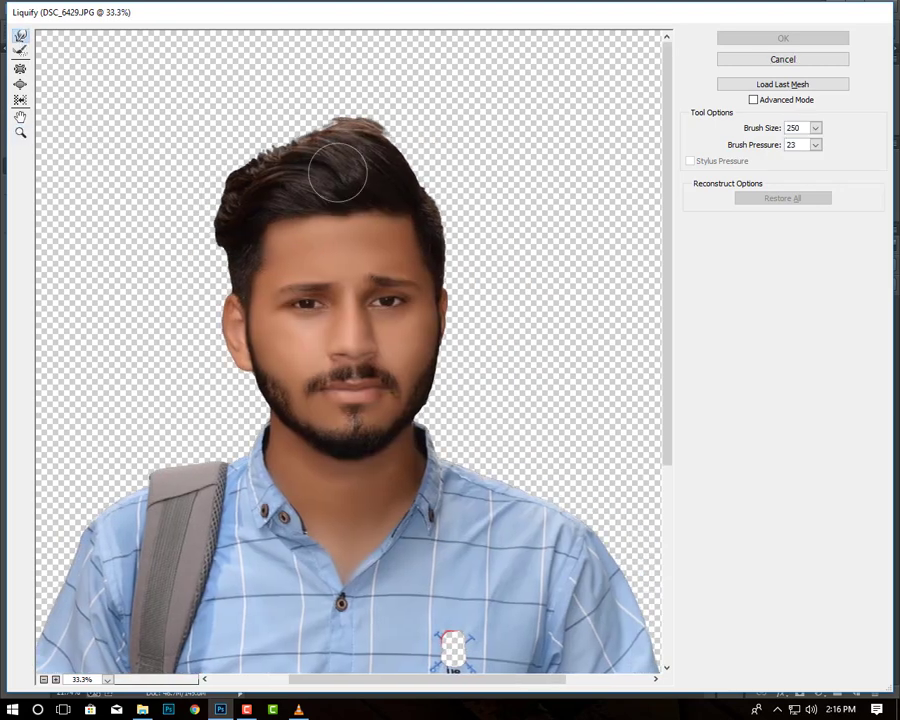
pyautogui.press(']')
pyautogui.press(']')
pyautogui.press(']')
pyautogui.press(']')
pyautogui.press(']')
pyautogui.press(']')
pyautogui.press(']')
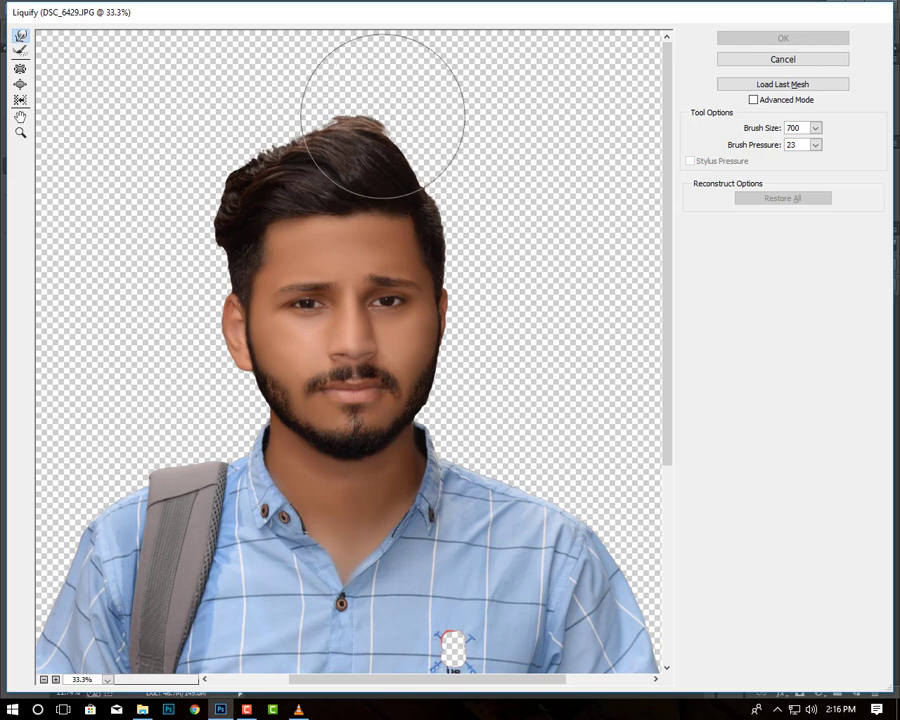
pyautogui.moveTo(382, 124)
pyautogui.mouseDown()
pyautogui.moveTo(398, 116)
pyautogui.moveTo(380, 140)
pyautogui.moveTo(424, 120)
pyautogui.moveTo(316, 110)
pyautogui.moveTo(310, 150)
pyautogui.moveTo(225, 141)
pyautogui.moveTo(321, 141)
pyautogui.moveTo(324, 130)
pyautogui.mouseUp()
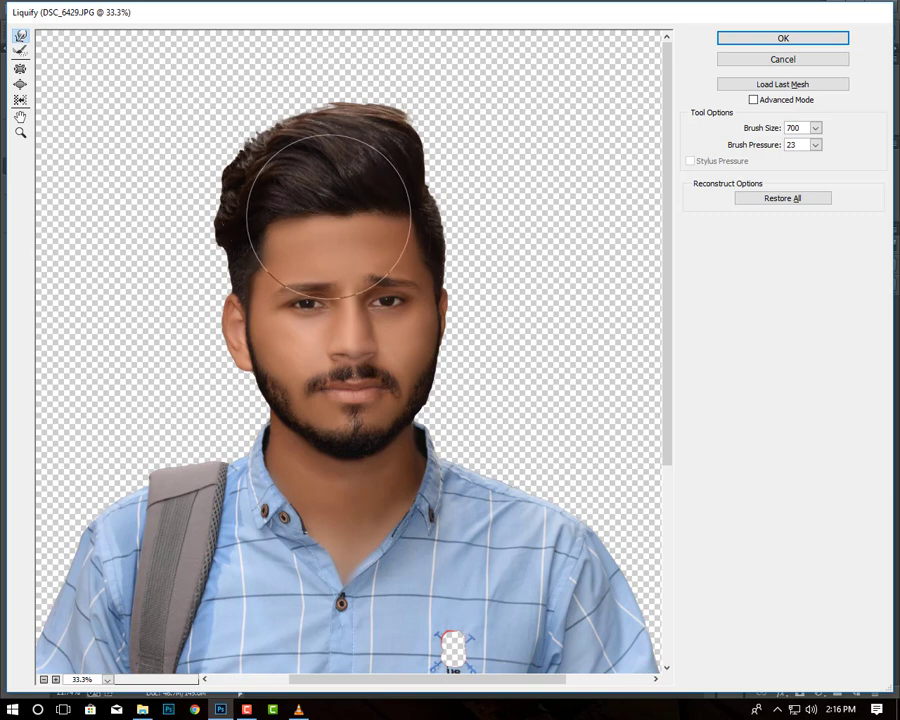
pyautogui.moveTo(228, 164)
pyautogui.mouseDown()
pyautogui.moveTo(179, 170)
pyautogui.moveTo(161, 221)
pyautogui.moveTo(175, 251)
pyautogui.moveTo(161, 231)
pyautogui.moveTo(163, 254)
pyautogui.moveTo(178, 247)
pyautogui.moveTo(162, 243)
pyautogui.moveTo(187, 243)
pyautogui.moveTo(181, 253)
pyautogui.moveTo(193, 173)
pyautogui.moveTo(175, 155)
pyautogui.moveTo(225, 155)
pyautogui.moveTo(181, 197)
pyautogui.moveTo(236, 143)
pyautogui.mouseUp()
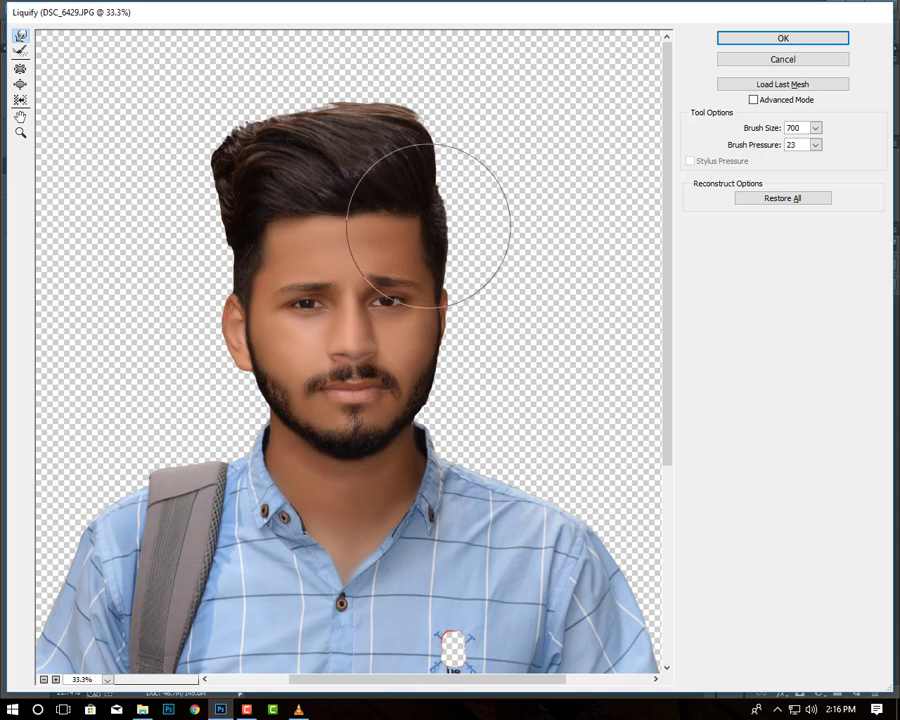
pyautogui.moveTo(432, 127)
pyautogui.mouseDown()
pyautogui.moveTo(277, 115)
pyautogui.moveTo(269, 129)
pyautogui.moveTo(222, 137)
pyautogui.mouseUp()
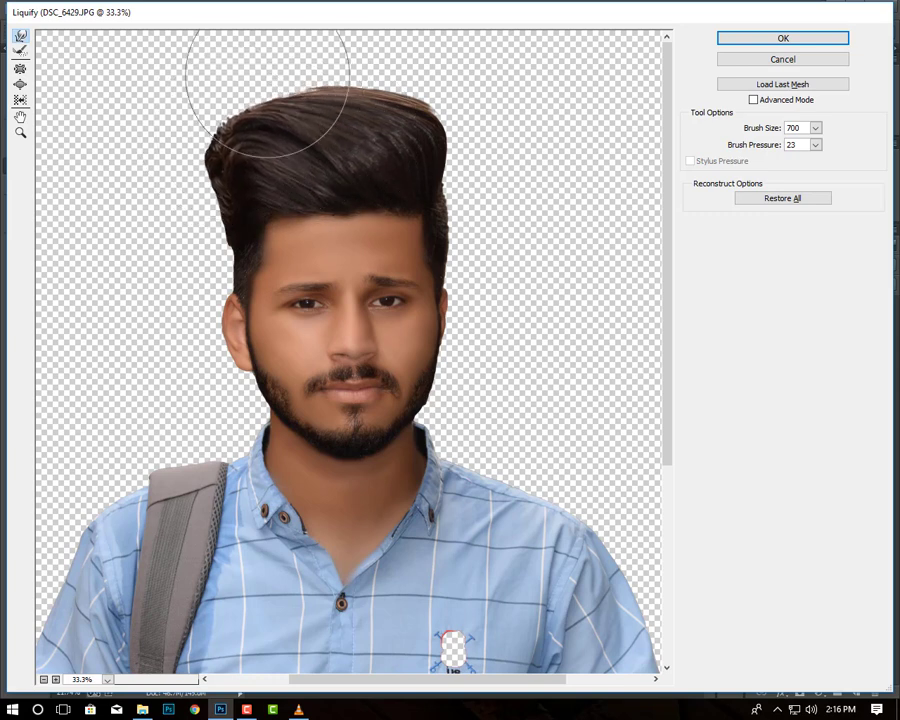
pyautogui.moveTo(254, 70); pyautogui.dragTo(224, 158)
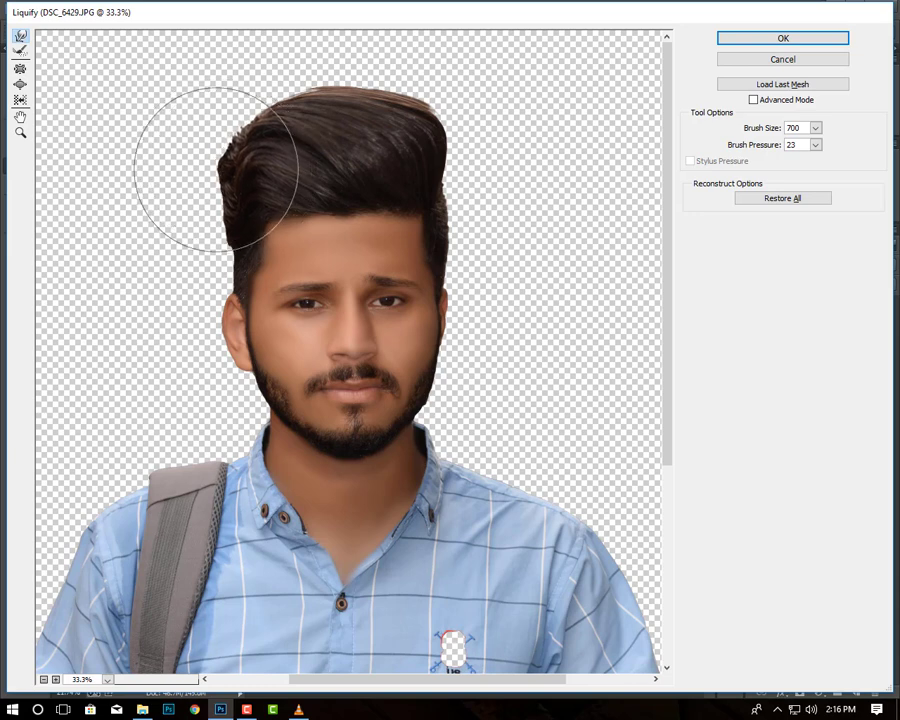
pyautogui.moveTo(425, 97)
pyautogui.mouseDown()
pyautogui.moveTo(434, 112)
pyautogui.moveTo(428, 132)
pyautogui.moveTo(410, 143)
pyautogui.moveTo(418, 110)
pyautogui.mouseUp()
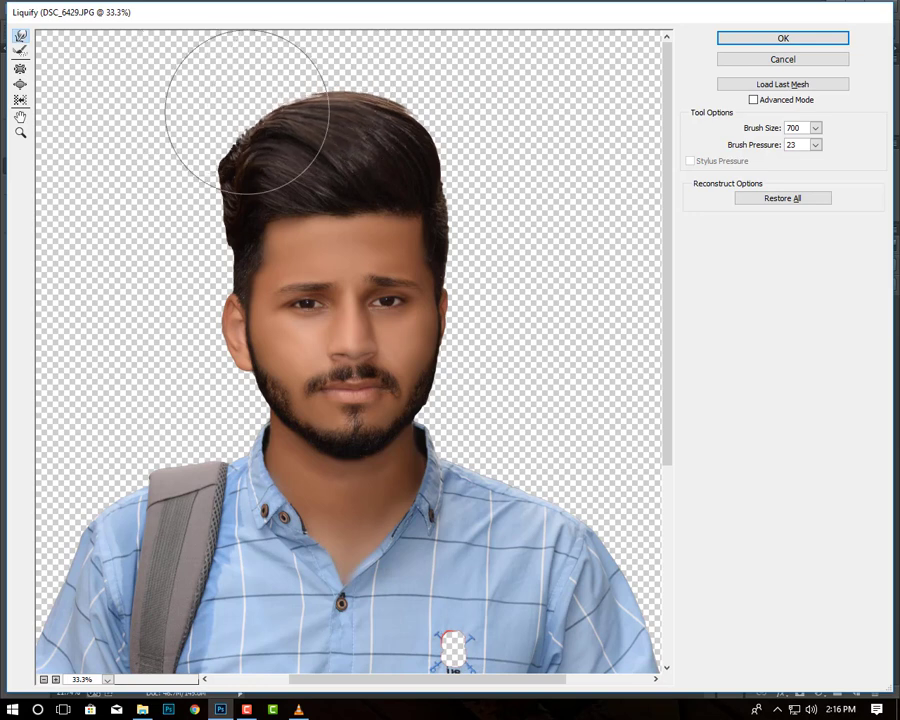
pyautogui.moveTo(190, 170); pyautogui.dragTo(375, 82)
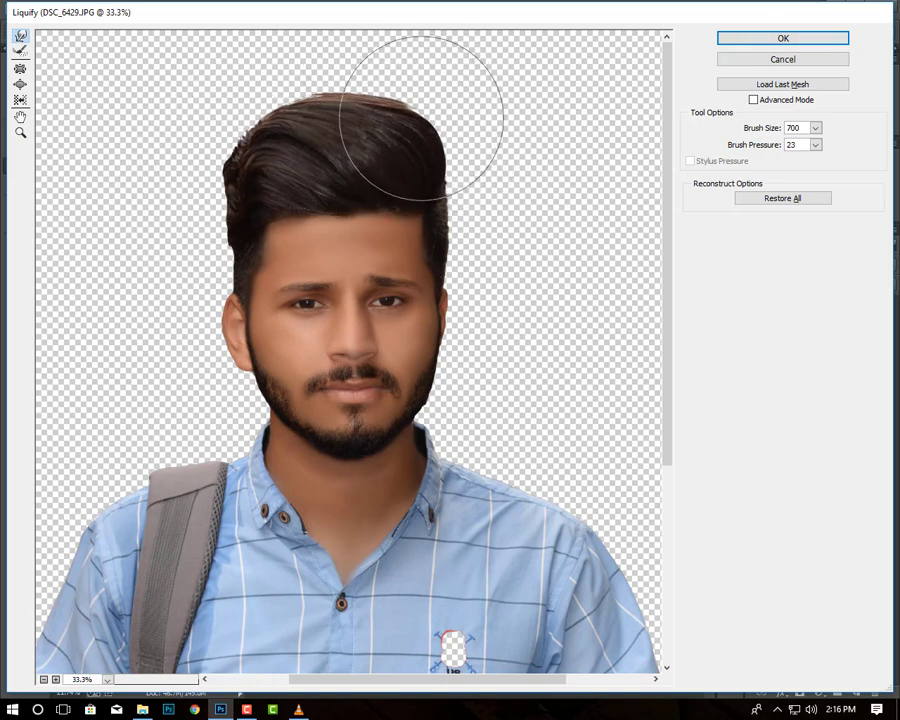
pyautogui.moveTo(435, 115)
pyautogui.mouseDown()
pyautogui.moveTo(405, 120)
pyautogui.moveTo(385, 162)
pyautogui.moveTo(407, 125)
pyautogui.mouseUp()
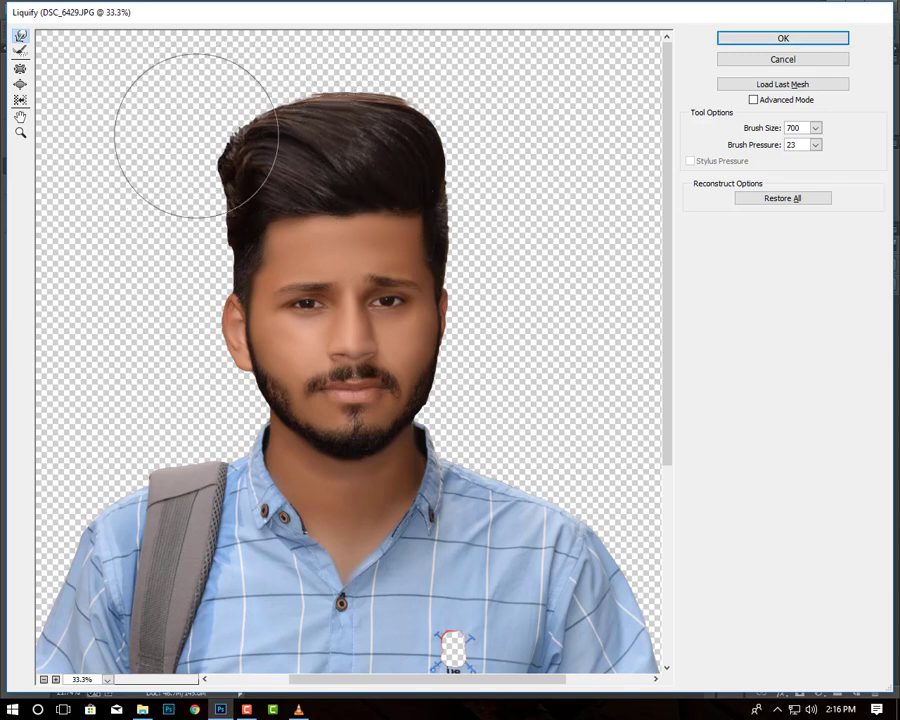
pyautogui.click(800, 40)
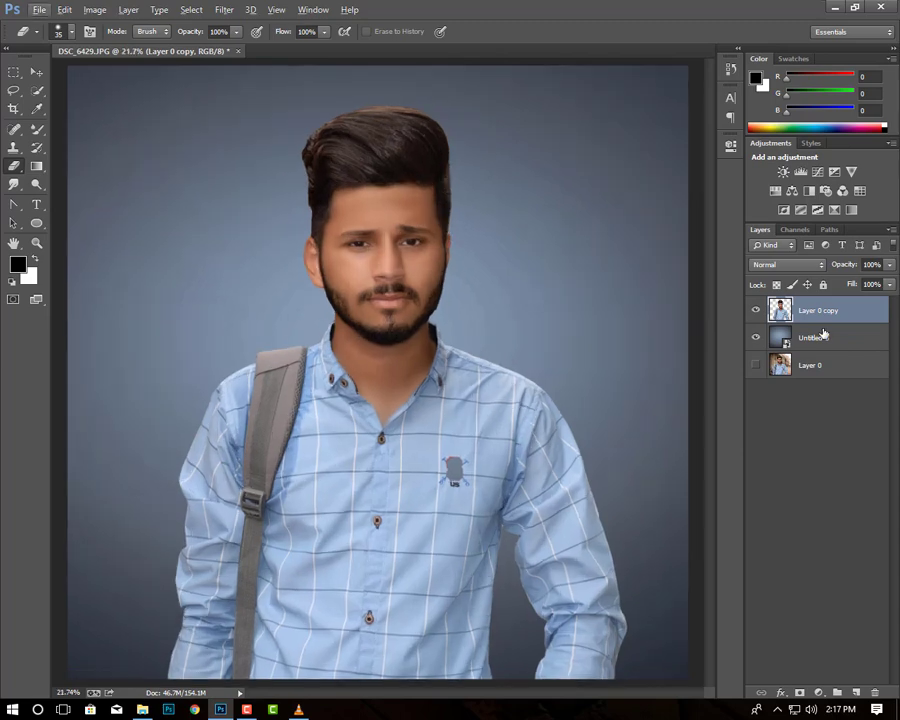
# Apply a subtle small-radius Gaussian Blur smart filter to the Untitled-3 backdrop layer
pyautogui.click(823, 336)
pyautogui.click(224, 9)
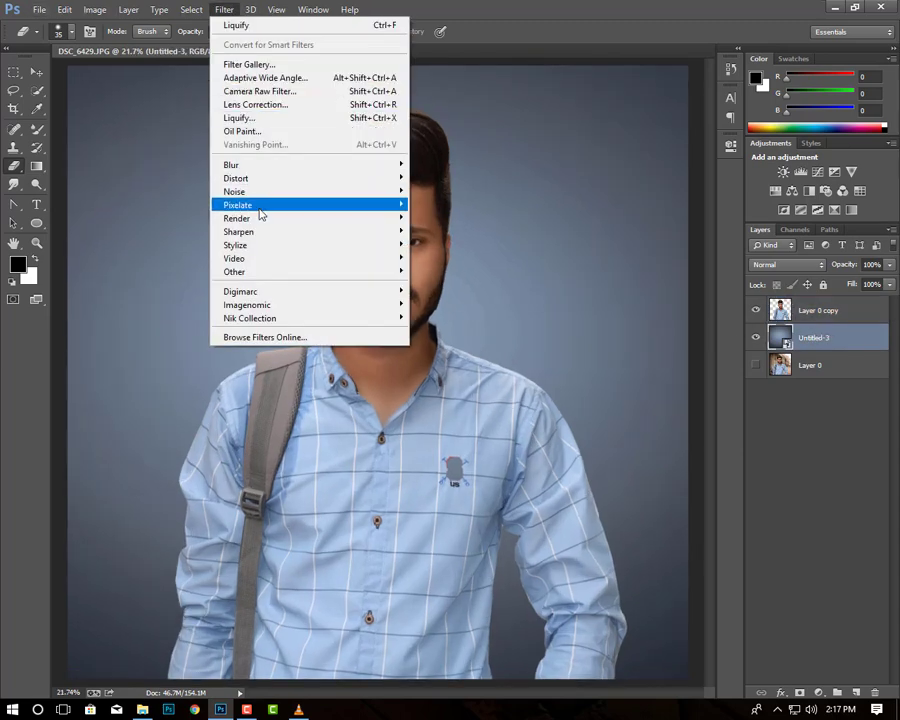
pyautogui.moveTo(231, 164)
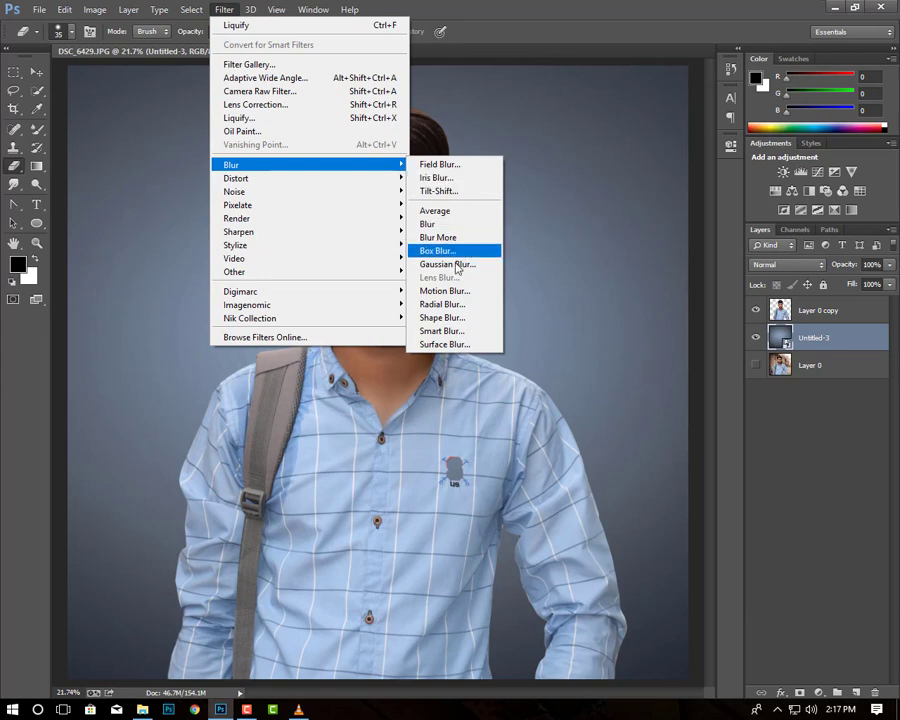
pyautogui.click(449, 265)
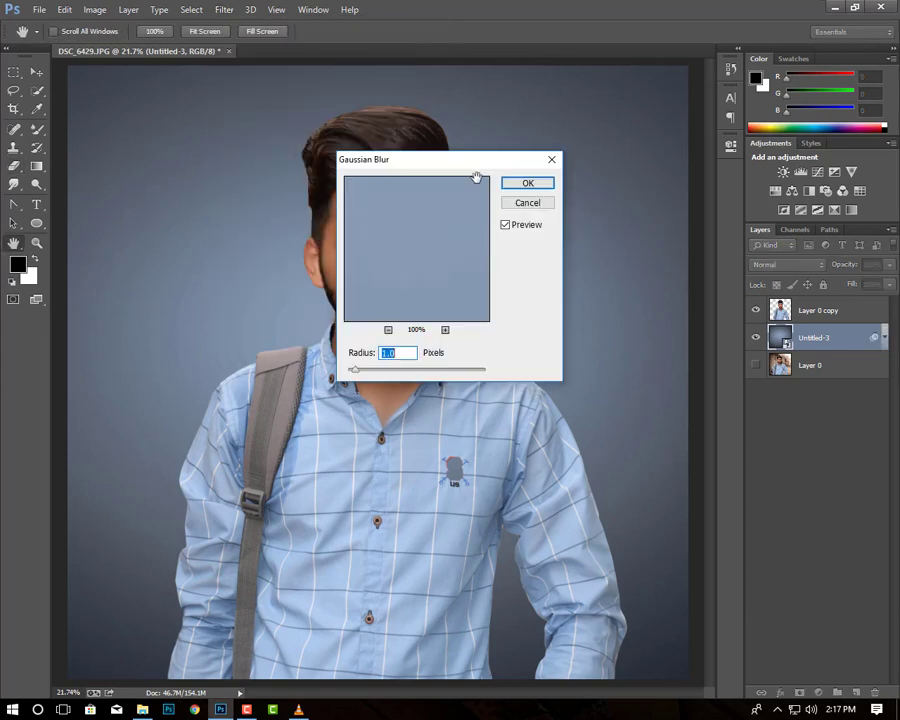
pyautogui.moveTo(478, 156); pyautogui.dragTo(702, 144)
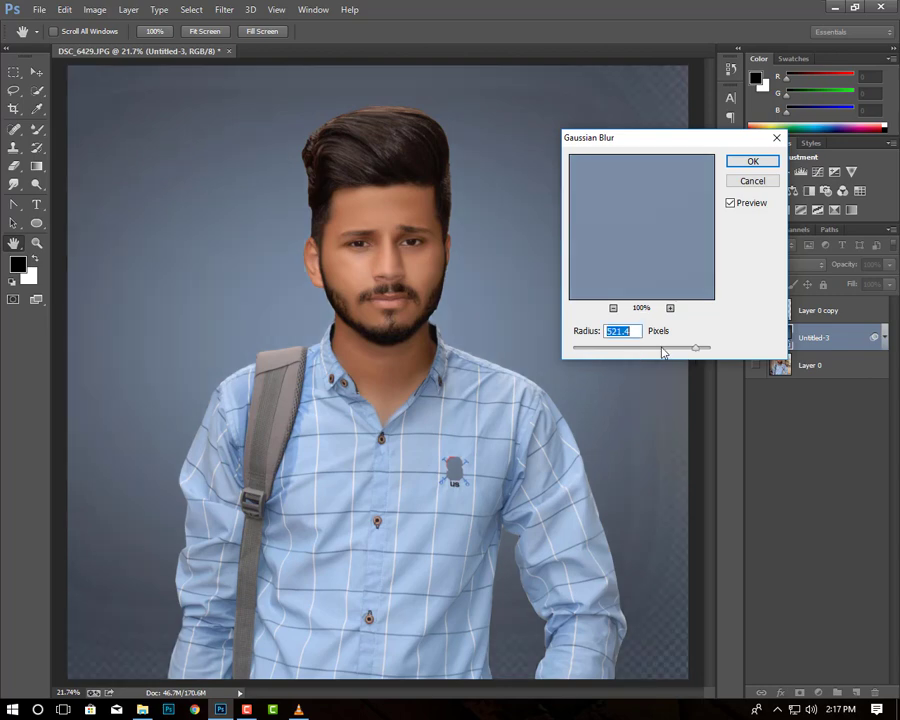
pyautogui.moveTo(660, 352); pyautogui.dragTo(609, 352)
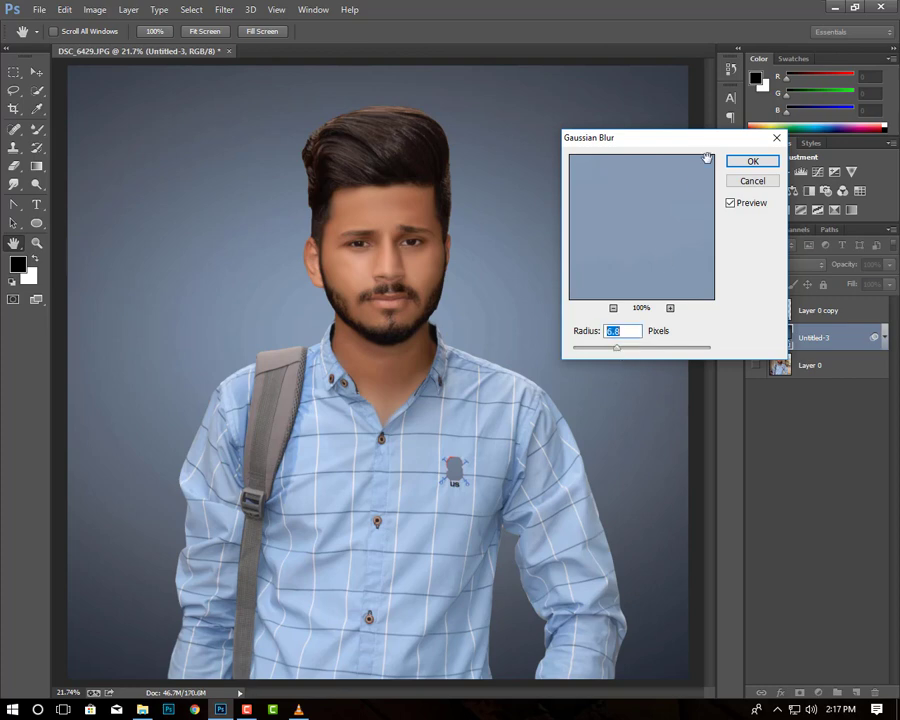
pyautogui.click(752, 162)
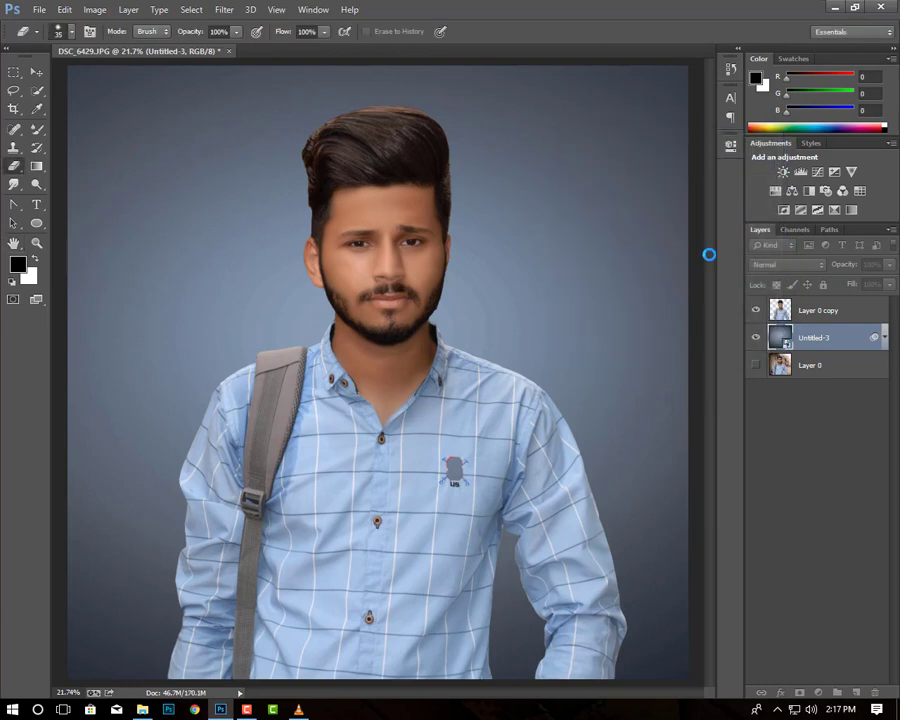
# Collapse the backdrop's smart filters and dismiss the transform warning on that smart-filtered layer
pyautogui.click(884, 340)
pyautogui.scroll(-1, 363, 240)
pyautogui.scroll(1, 367, 246)
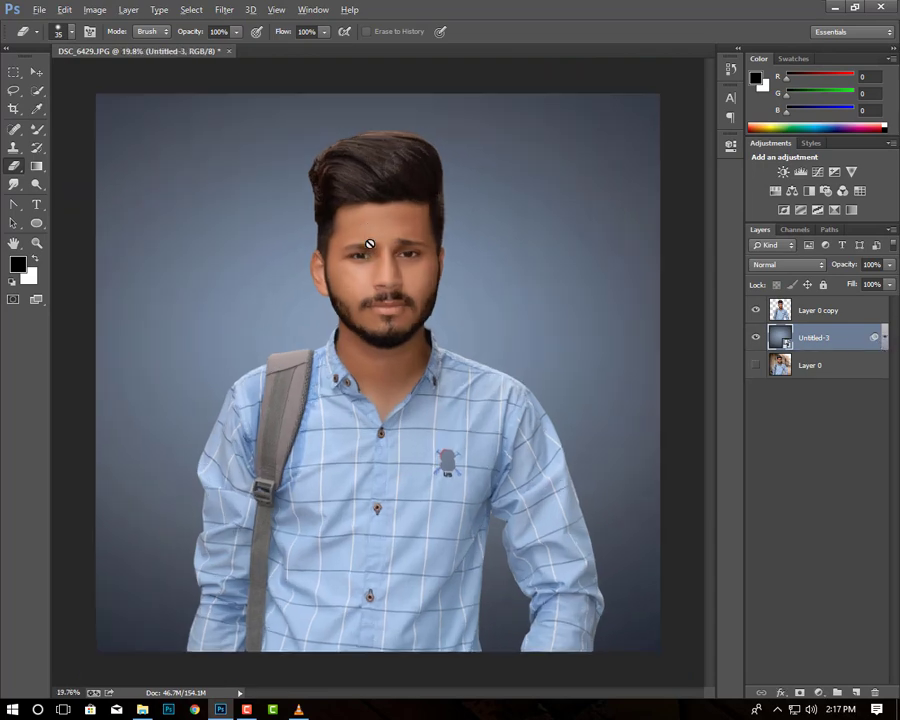
pyautogui.scroll(-1, 368, 243)
pyautogui.click(37, 70)
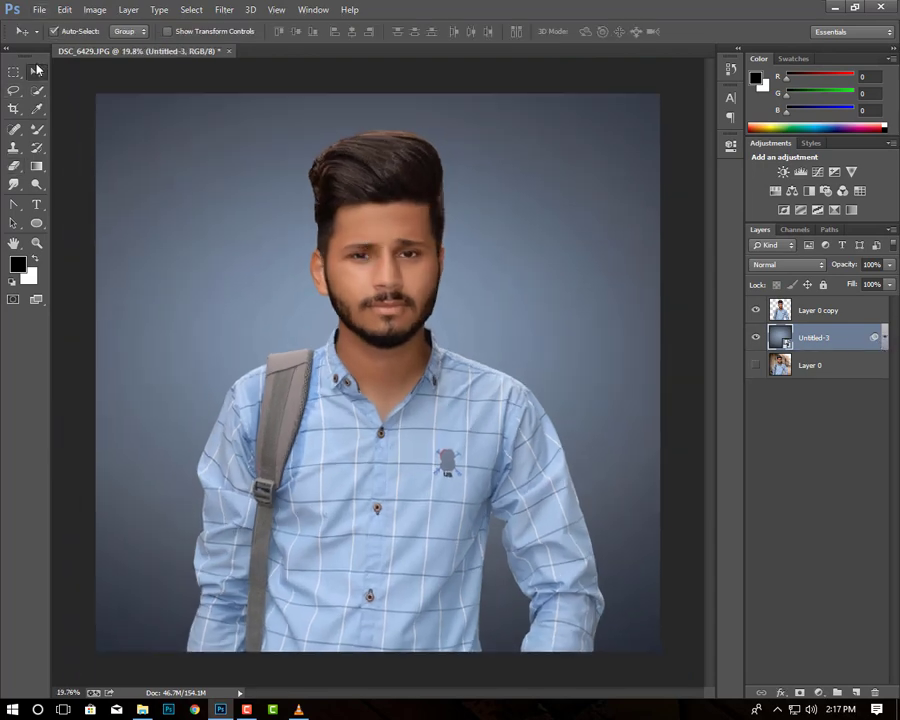
pyautogui.hotkey('ctrl', 't')
pyautogui.press('Return')
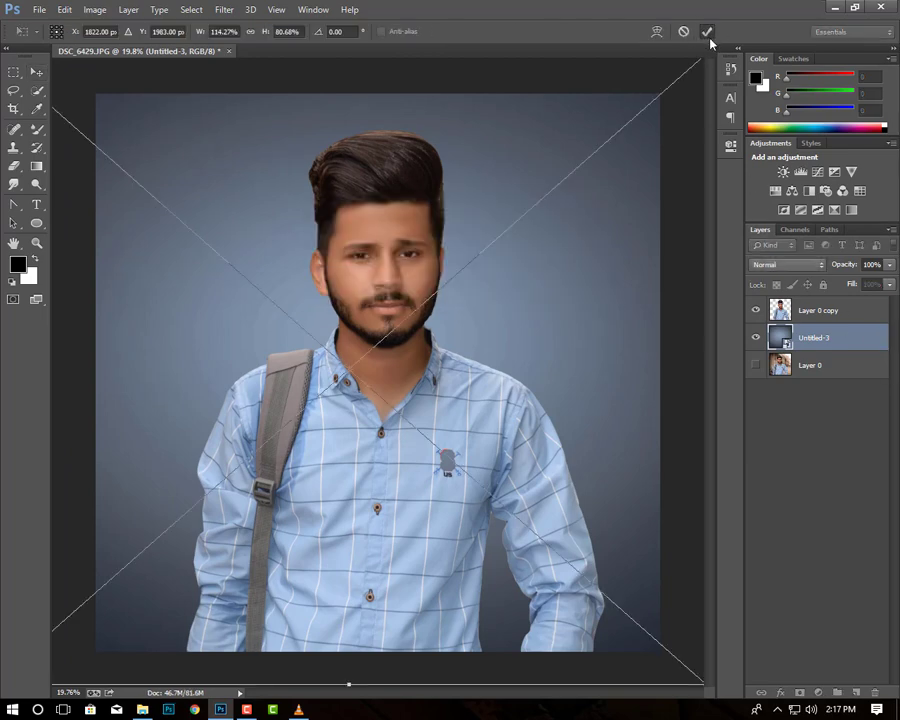
# Scale down the man's cutout (Layer 0 copy) and move him lower on the canvas
pyautogui.click(812, 314)
pyautogui.hotkey('ctrl', 't')
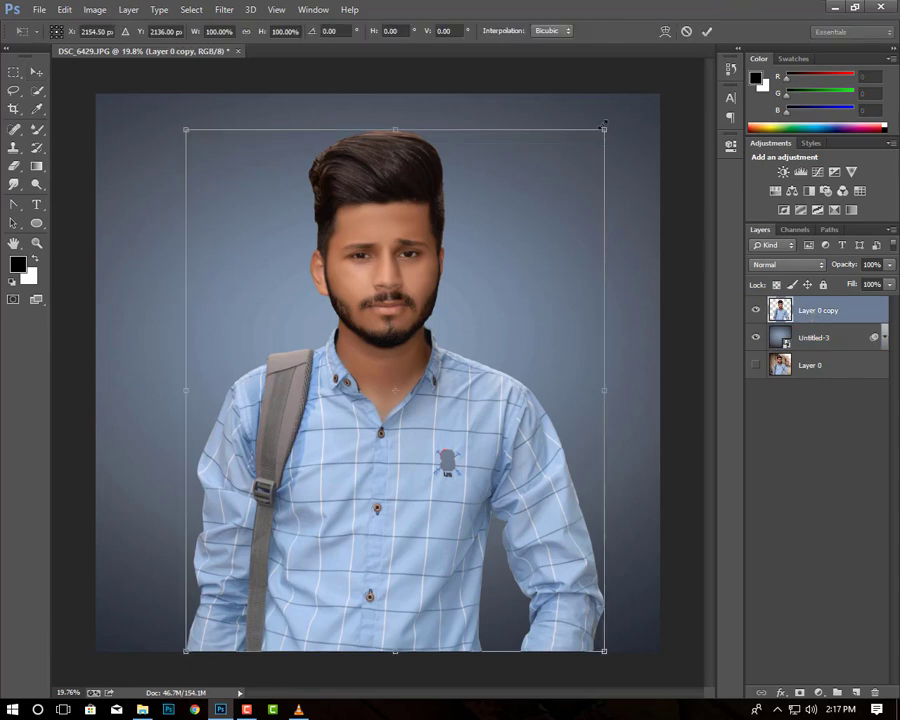
pyautogui.moveTo(603, 127); pyautogui.dragTo(570, 173)
pyautogui.moveTo(368, 309); pyautogui.dragTo(389, 309)
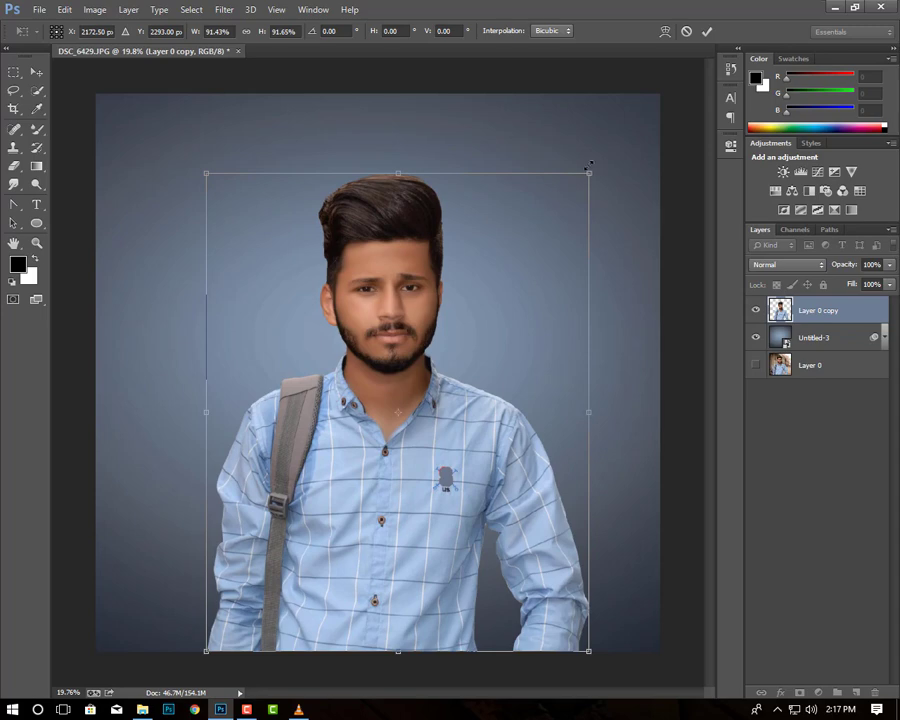
pyautogui.moveTo(589, 166); pyautogui.dragTo(582, 181)
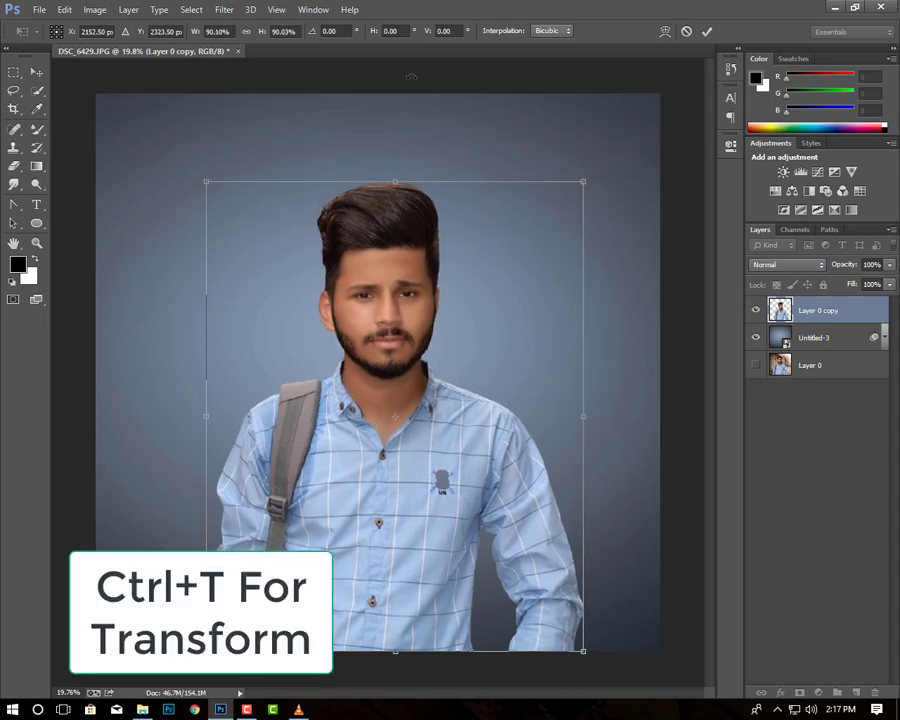
pyautogui.press('Return')
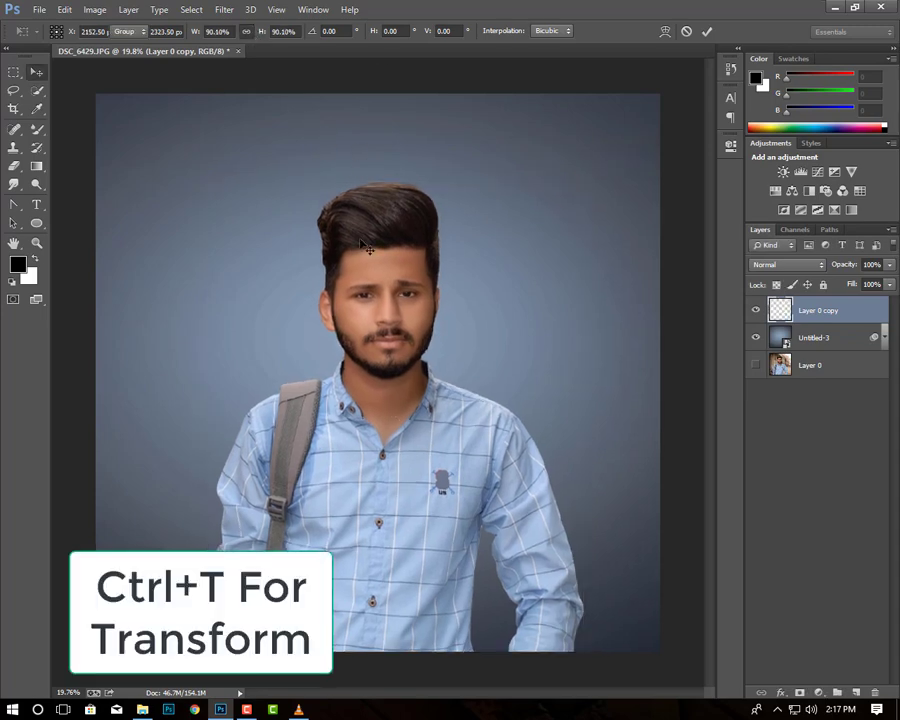
pyautogui.moveTo(373, 317); pyautogui.dragTo(372, 320)
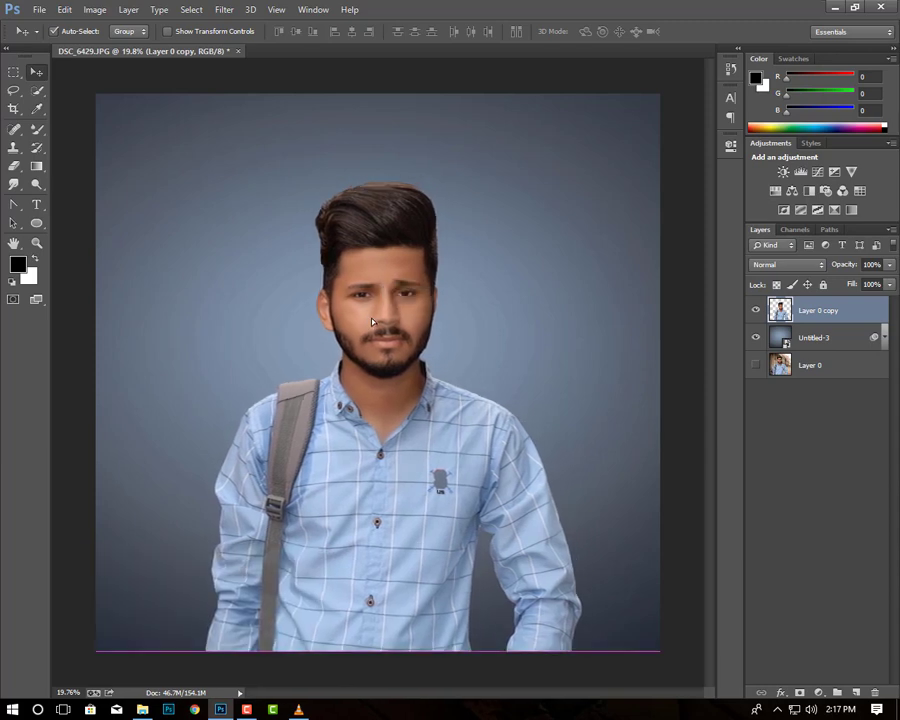
# Enlarge the man slightly to about 105% with proportions locked
pyautogui.hotkey('ctrl', 't')
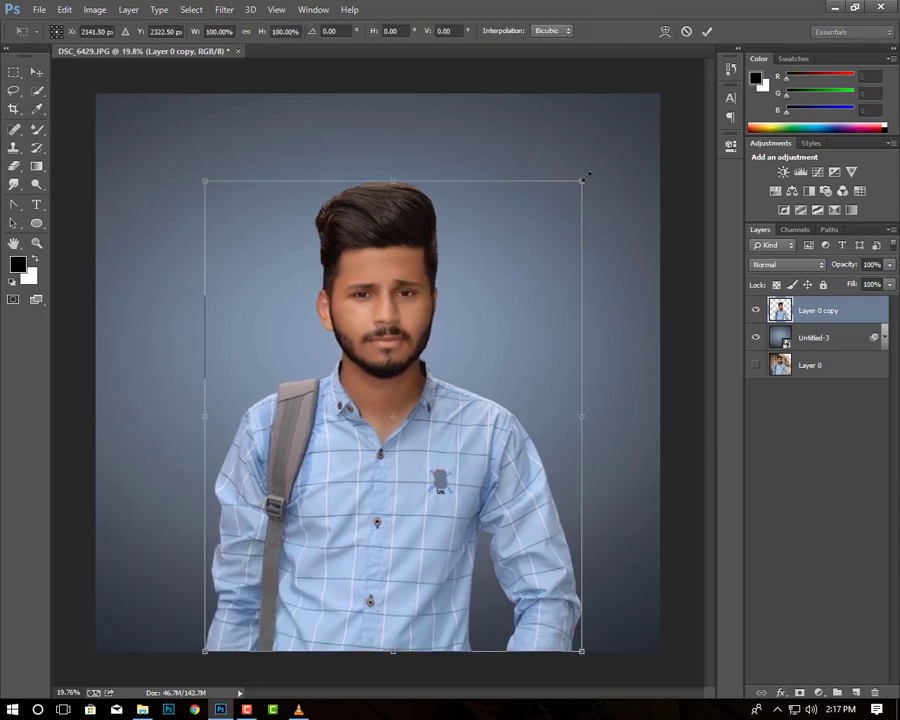
pyautogui.moveTo(585, 177); pyautogui.dragTo(604, 159)
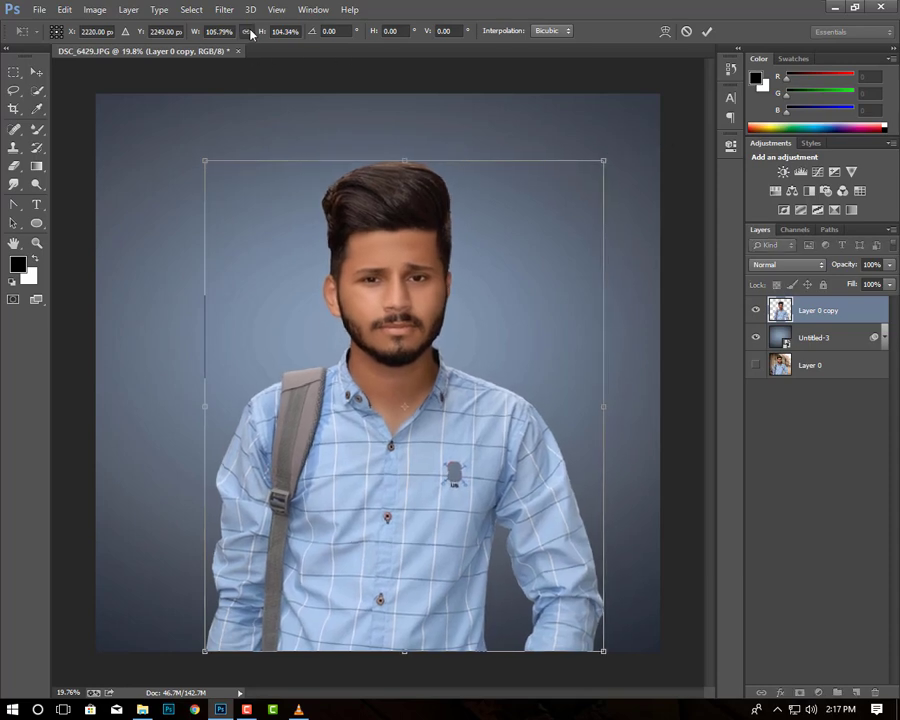
pyautogui.click(247, 31)
pyautogui.press('Return')
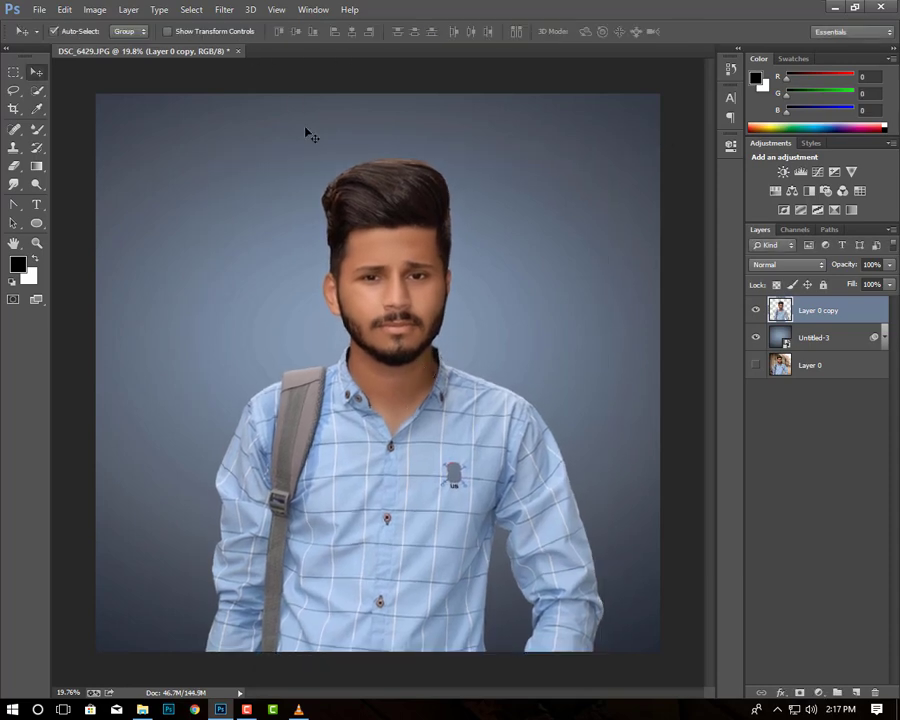
# Push the top-left edge of the man's hair with Liquify's Forward Warp
pyautogui.click(224, 9)
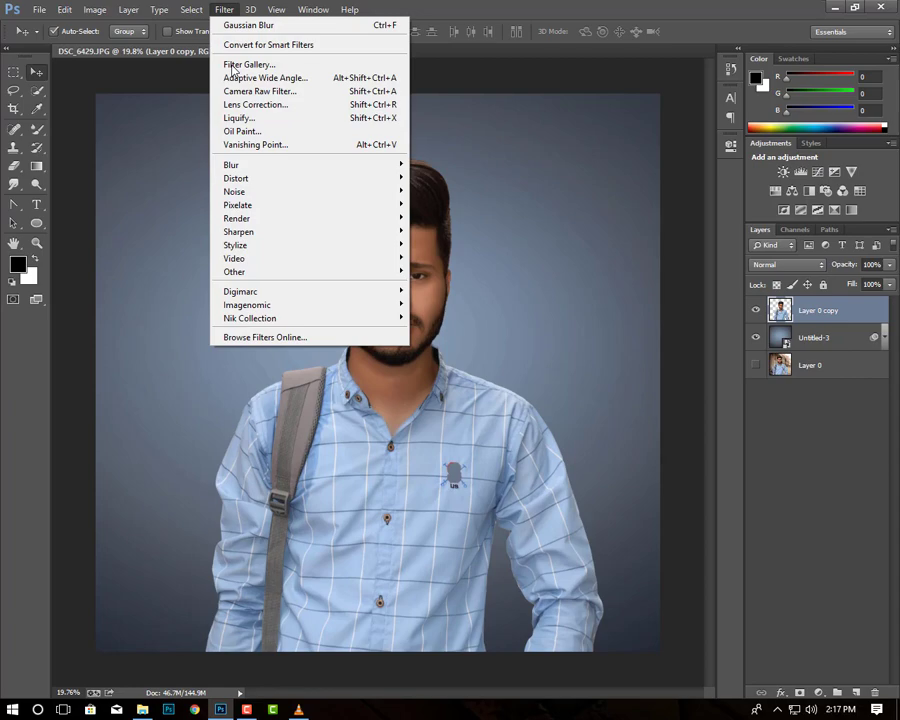
pyautogui.click(248, 118)
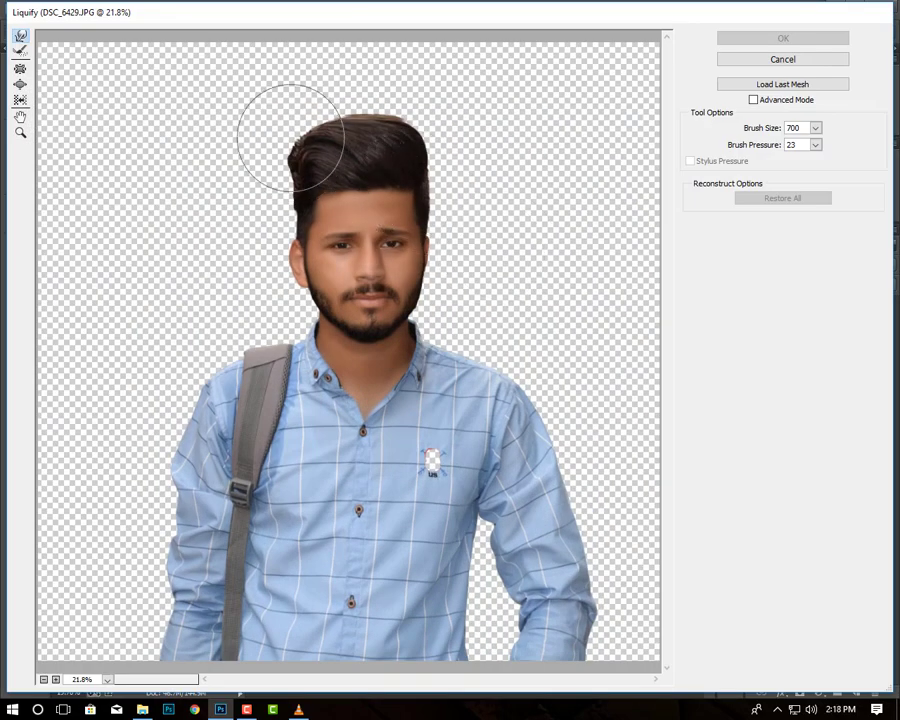
pyautogui.moveTo(291, 137)
pyautogui.mouseDown()
pyautogui.moveTo(278, 133)
pyautogui.moveTo(270, 190)
pyautogui.mouseUp()
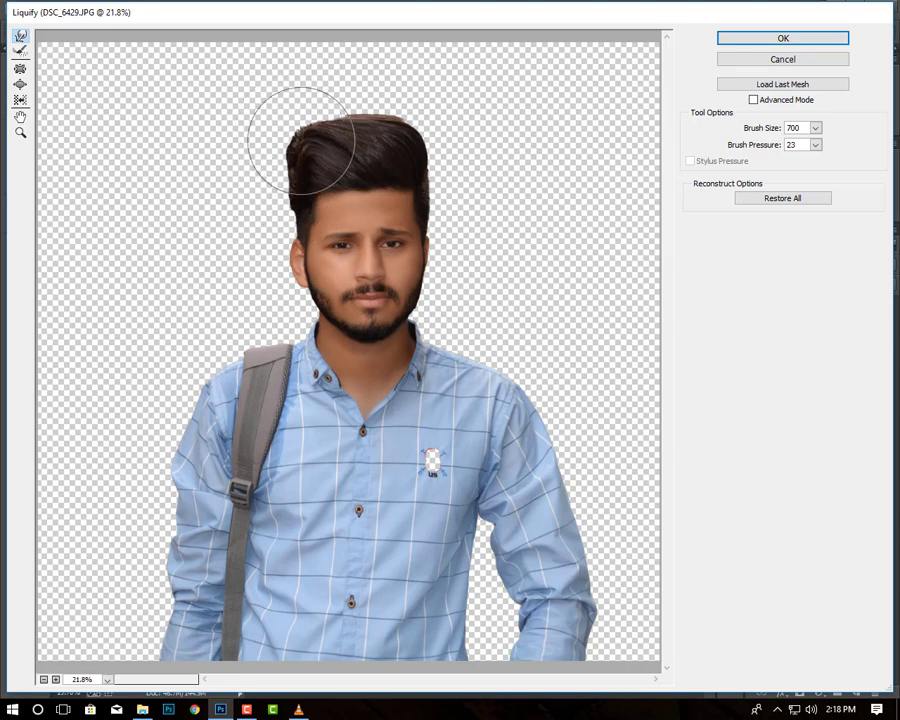
pyautogui.click(783, 38)
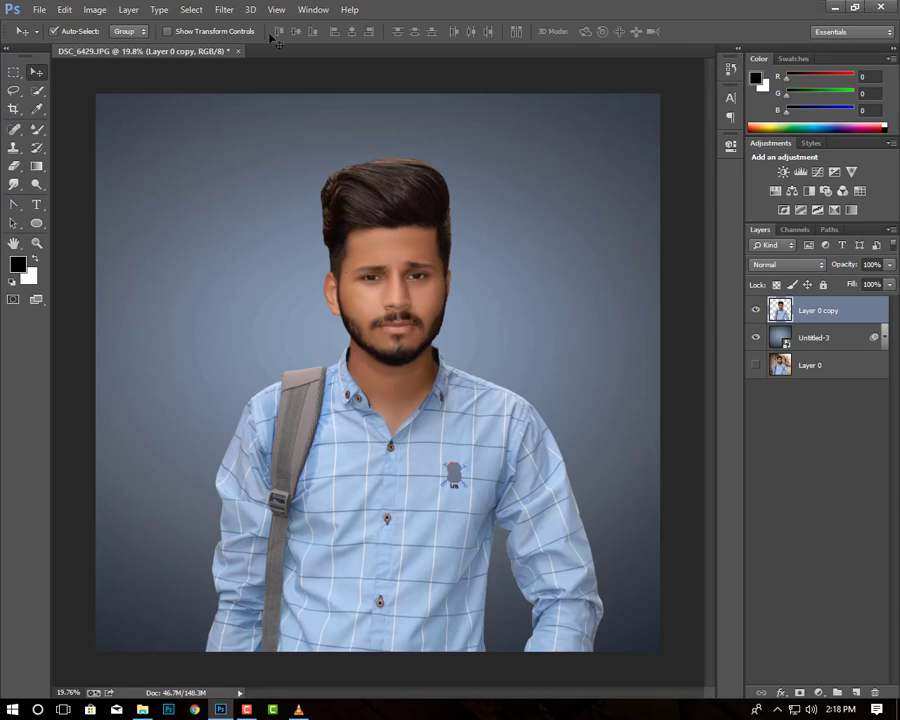
# In Camera Raw HSL, set Saturation Reds -33, Oranges -24 and Luminance Oranges +43
pyautogui.click(224, 9)
pyautogui.click(258, 88)
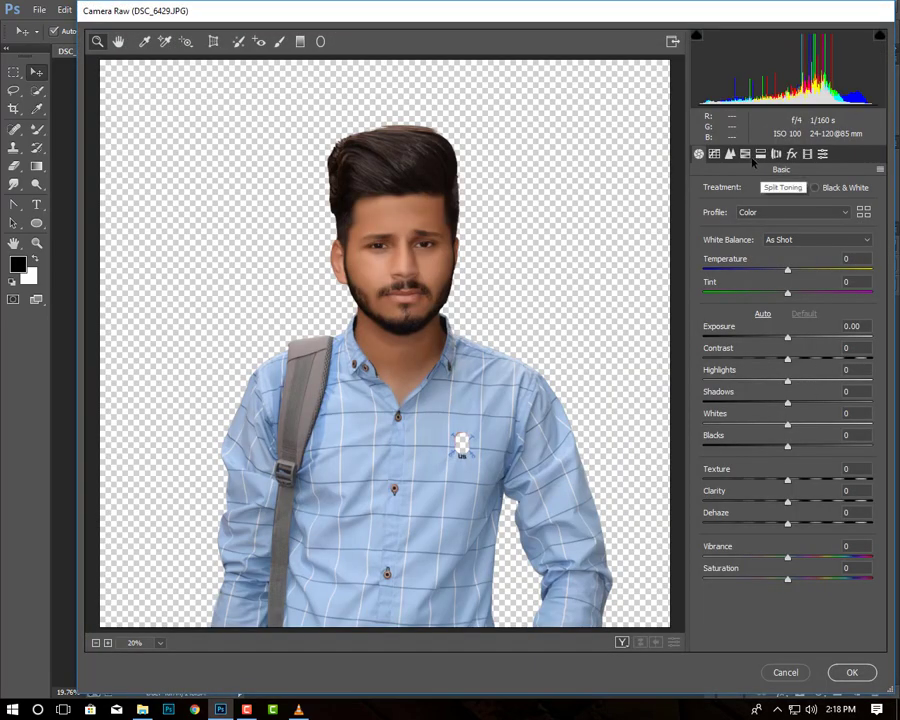
pyautogui.click(746, 154)
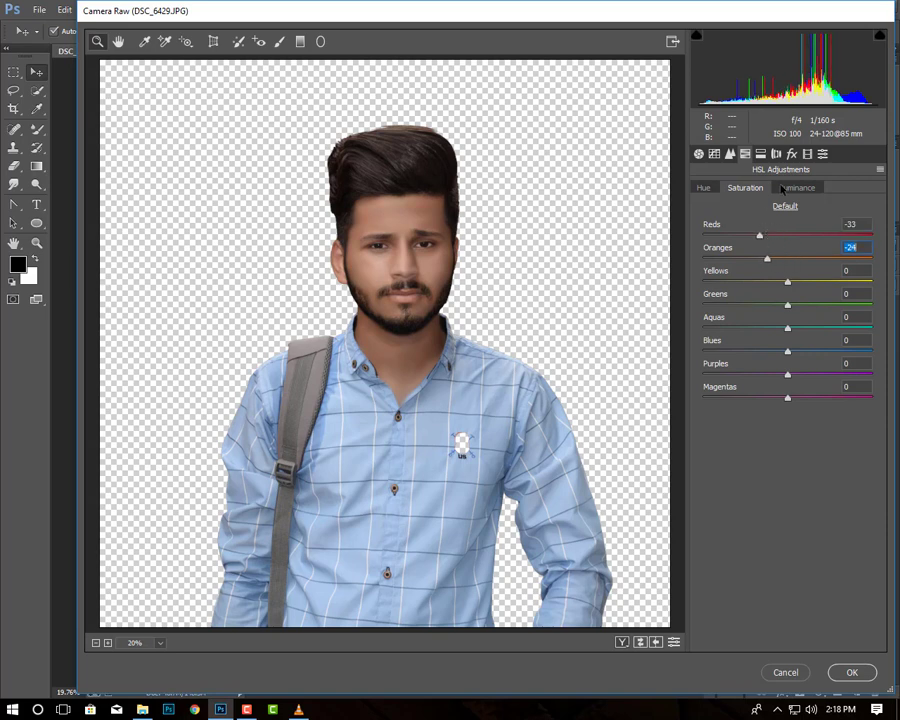
pyautogui.click(783, 189)
pyautogui.moveTo(787, 258)
pyautogui.mouseDown()
pyautogui.moveTo(840, 257)
pyautogui.moveTo(826, 258)
pyautogui.mouseUp()
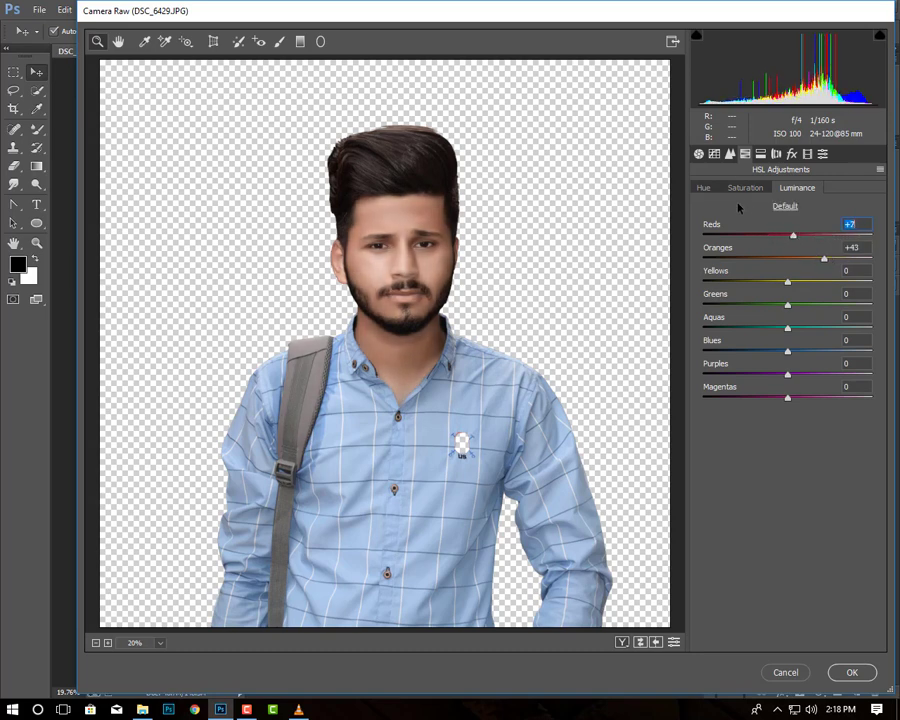
pyautogui.click(744, 188)
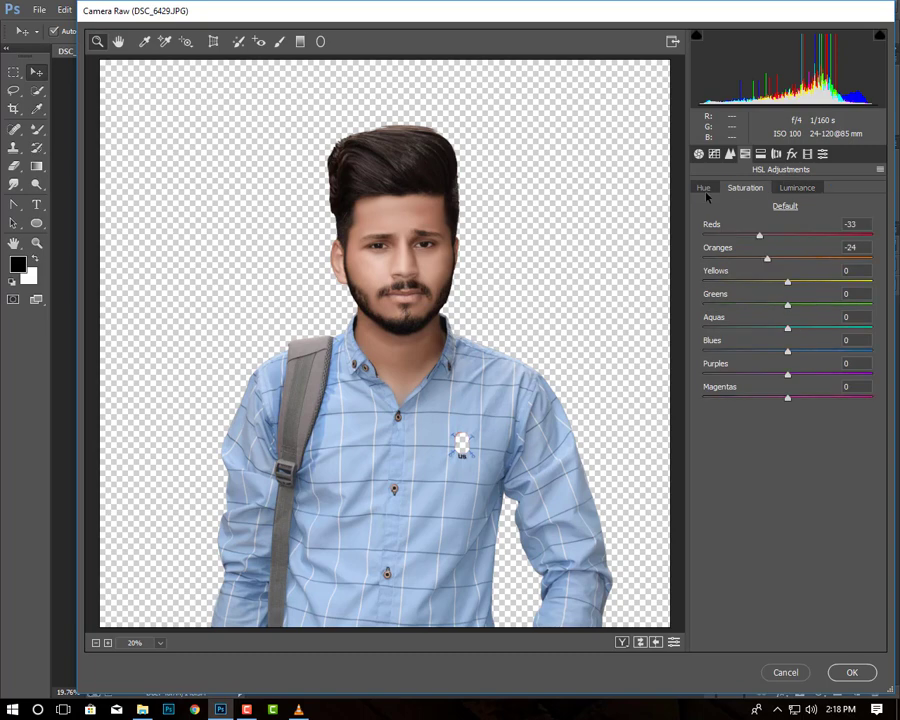
# Apply the Camera Raw correction and nudge the man slightly left
pyautogui.click(852, 672)
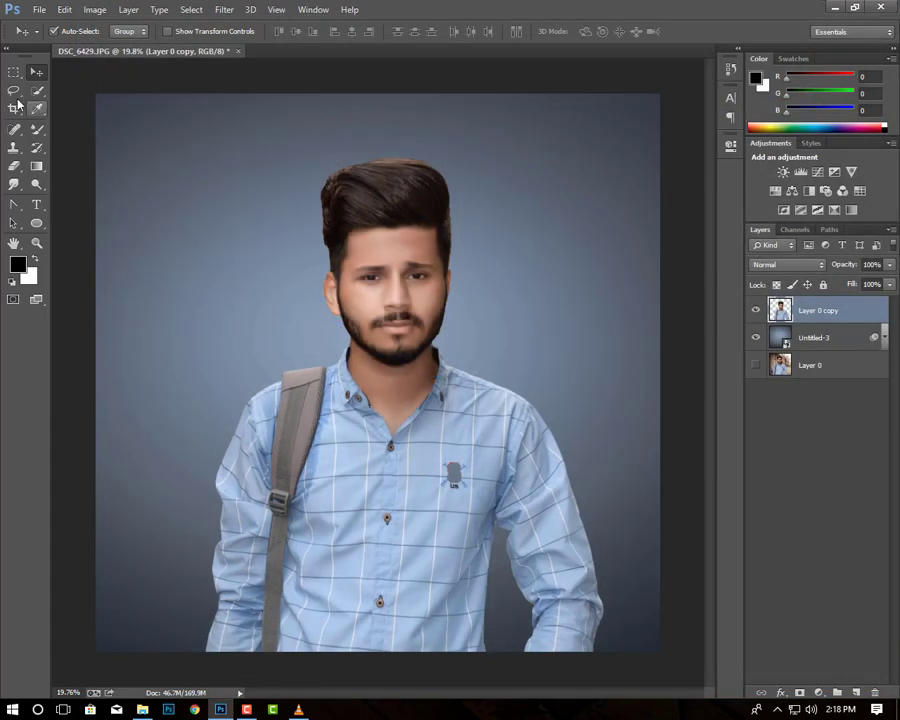
pyautogui.click(15, 76)
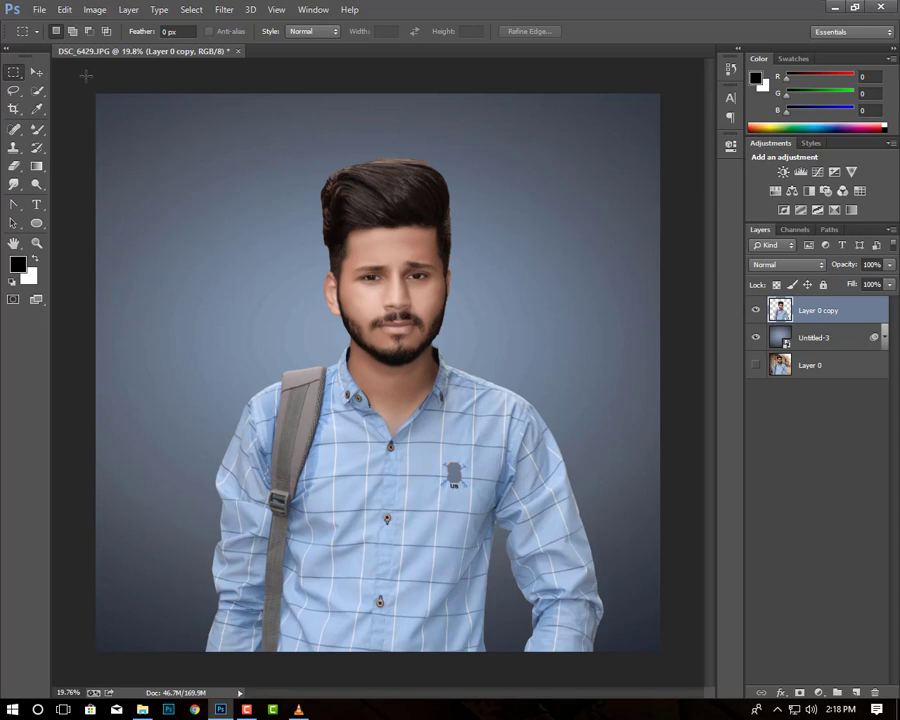
pyautogui.click(36, 73)
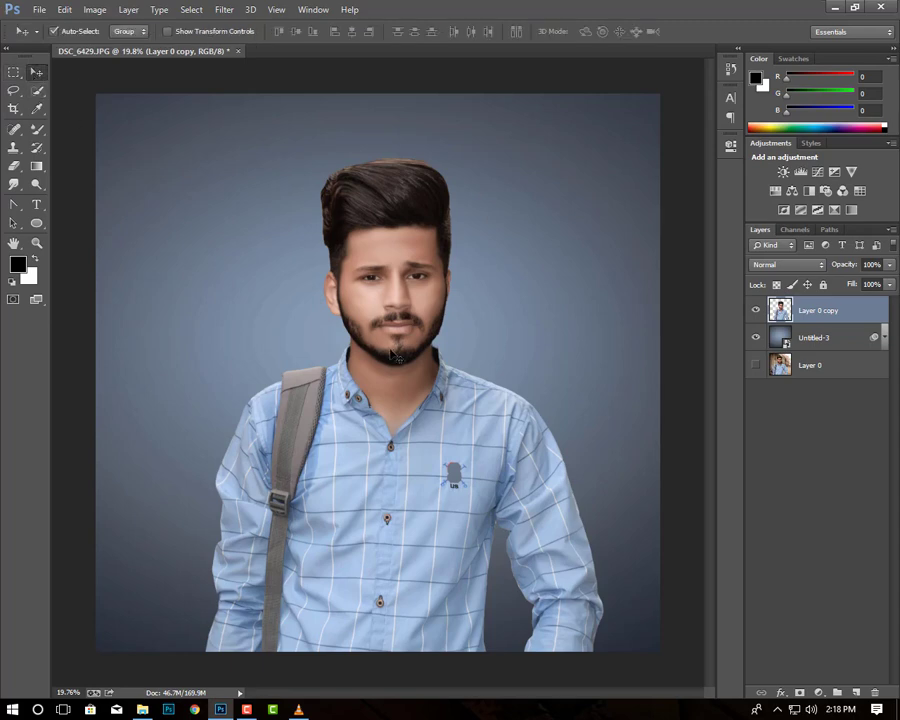
pyautogui.moveTo(382, 395); pyautogui.dragTo(364, 393)
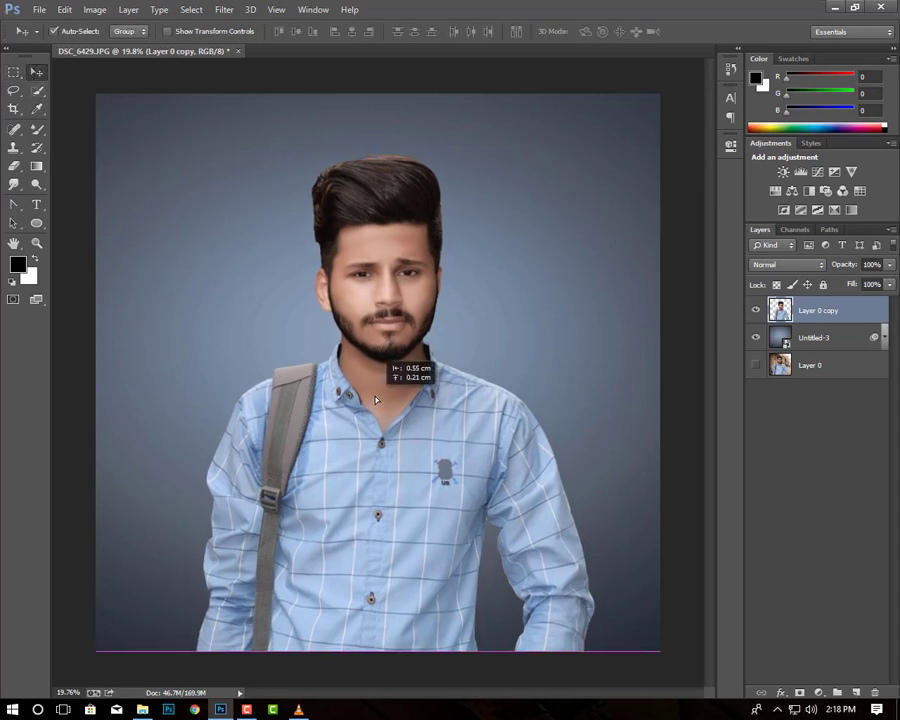
# On a new Layer 1, fill the canvas's left half with blue RGB 33,152,213
pyautogui.click(14, 72)
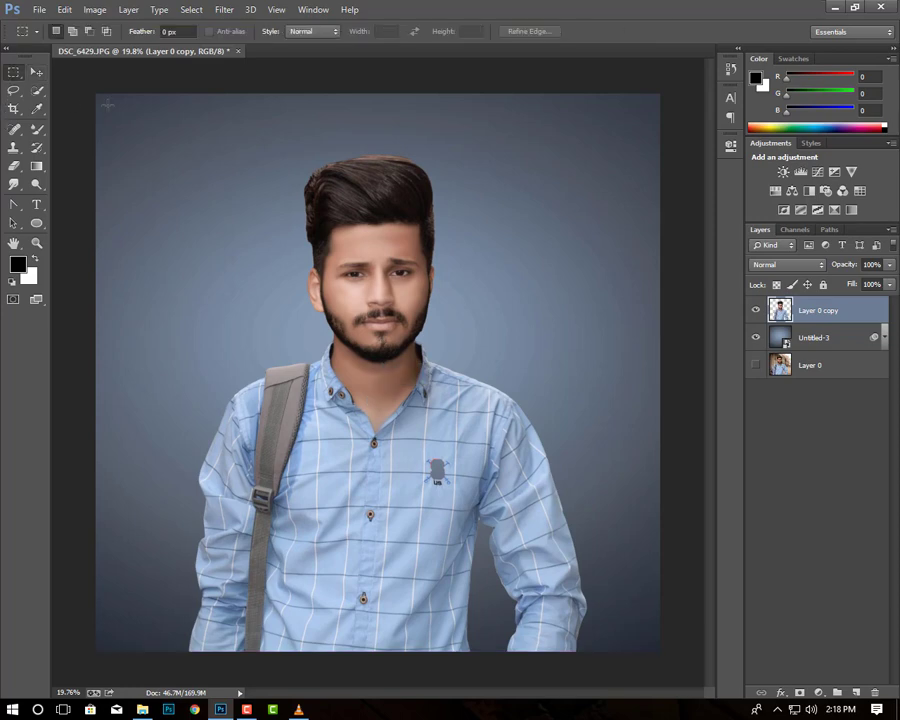
pyautogui.moveTo(97, 94); pyautogui.dragTo(382, 700)
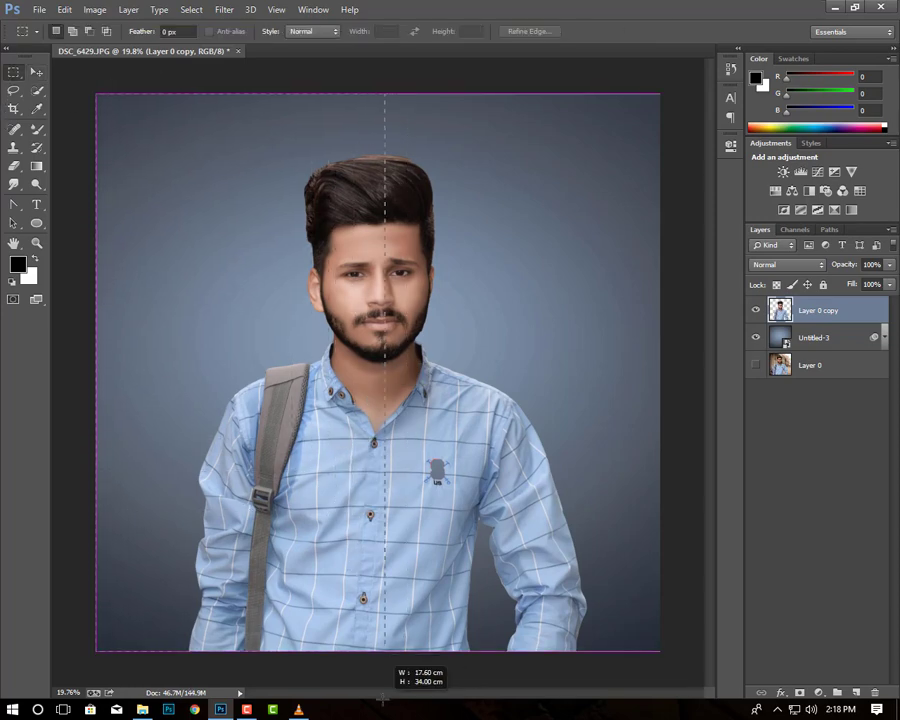
pyautogui.moveTo(381, 700); pyautogui.dragTo(380, 700)
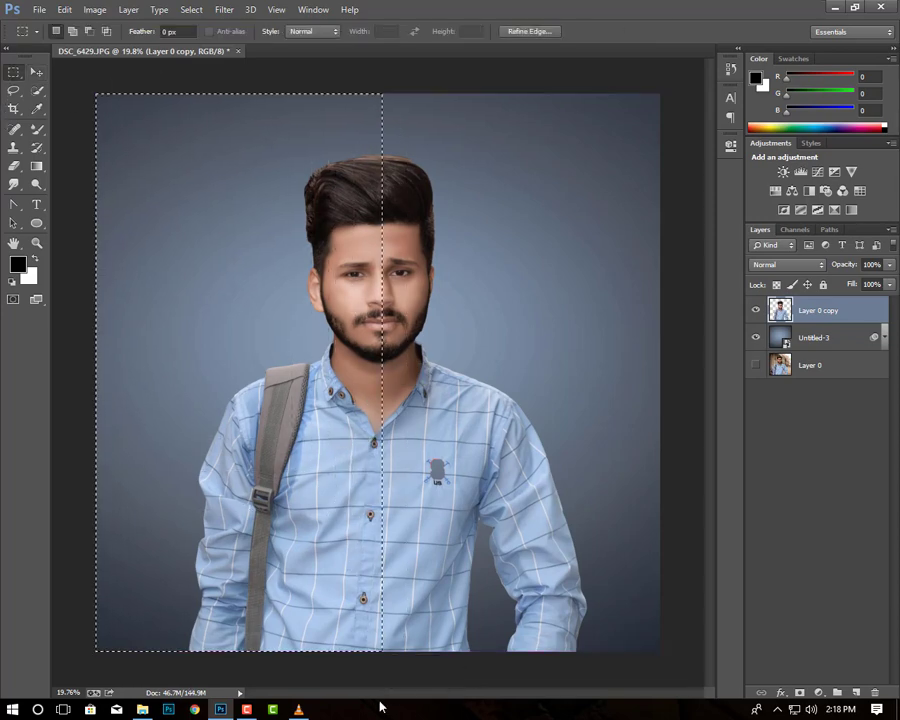
pyautogui.click(857, 692)
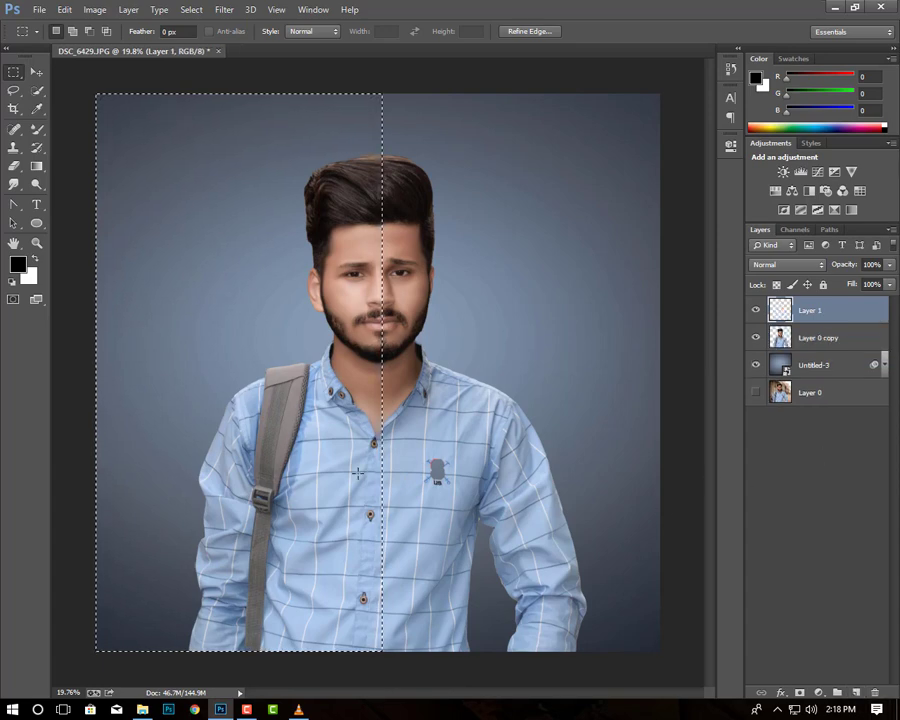
pyautogui.click(18, 263)
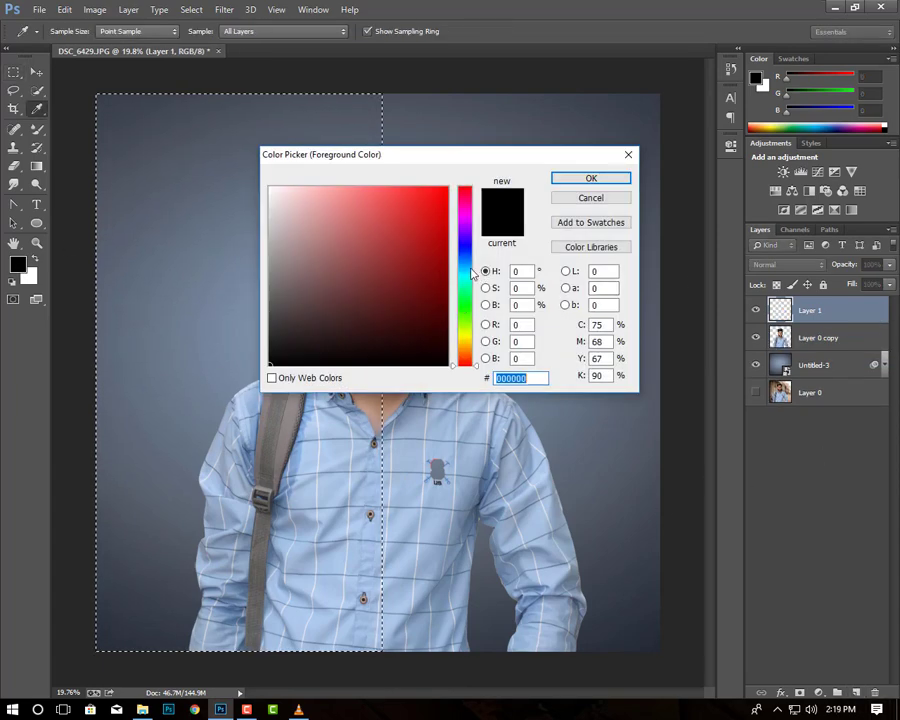
pyautogui.click(464, 265)
pyautogui.click(432, 223)
pyautogui.moveTo(432, 223); pyautogui.dragTo(420, 214)
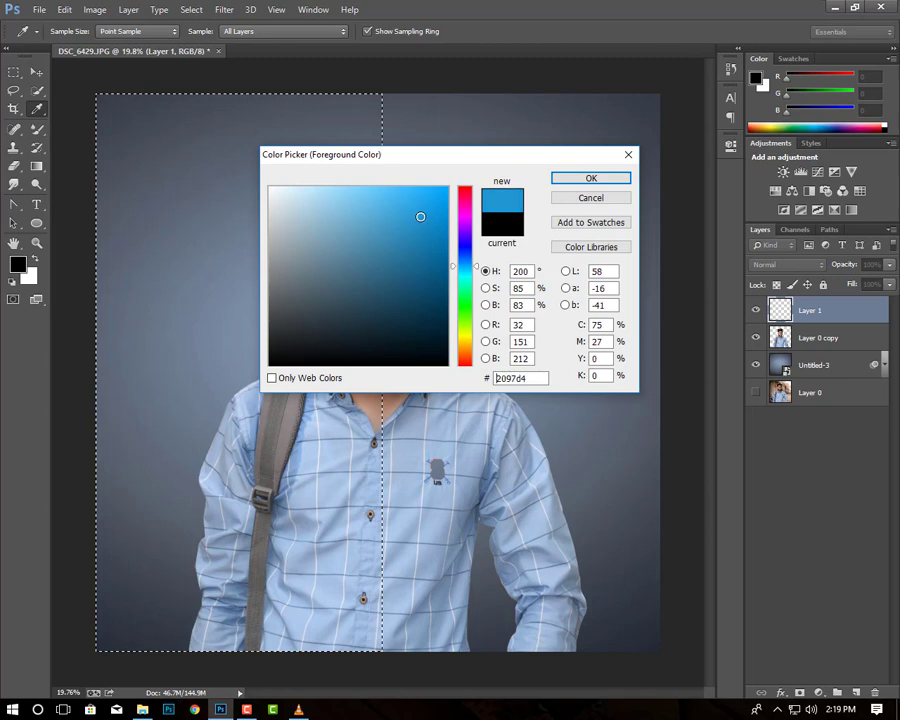
pyautogui.press('Return')
pyautogui.hotkey('alt', 'BackSpace')
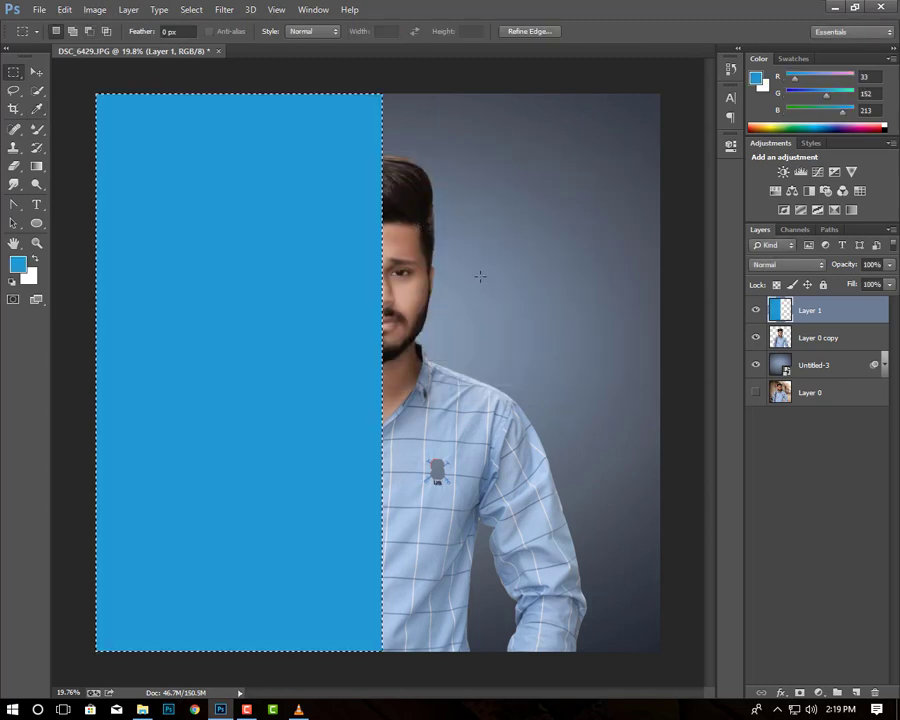
pyautogui.hotkey('ctrl', 'd')
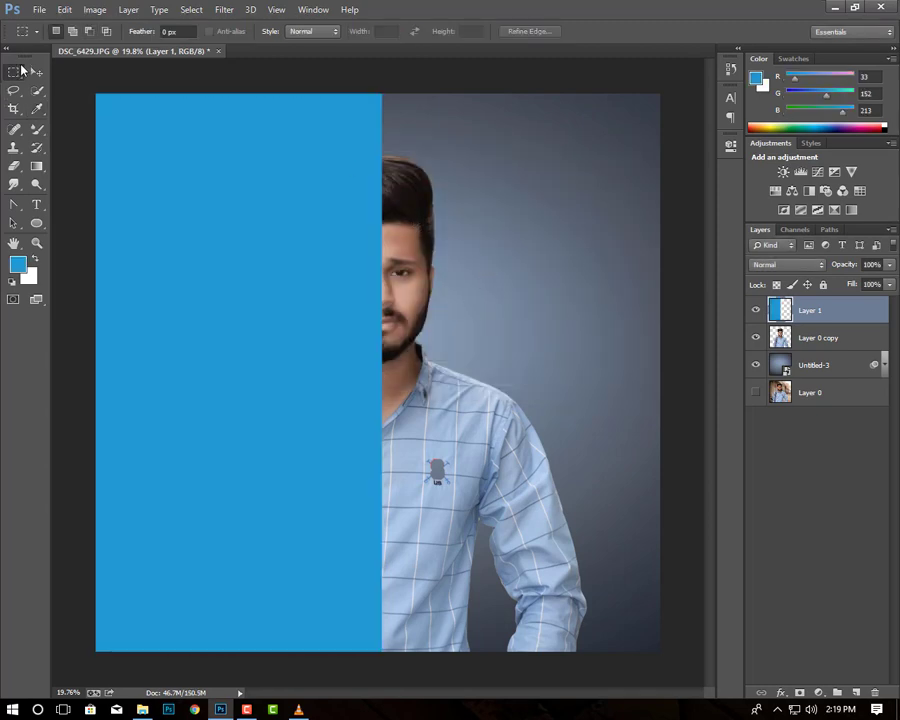
# Move the reselected marquee onto the right half, fill it bright yellow, and deselect
pyautogui.hotkey('ctrl', 'shift', 'd')
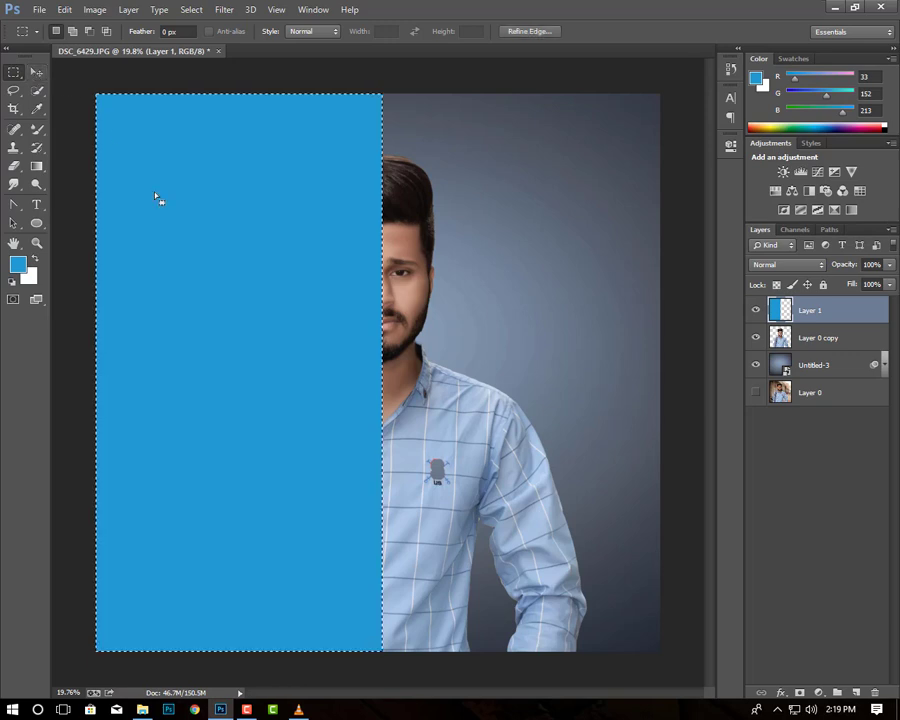
pyautogui.moveTo(184, 196); pyautogui.dragTo(462, 196)
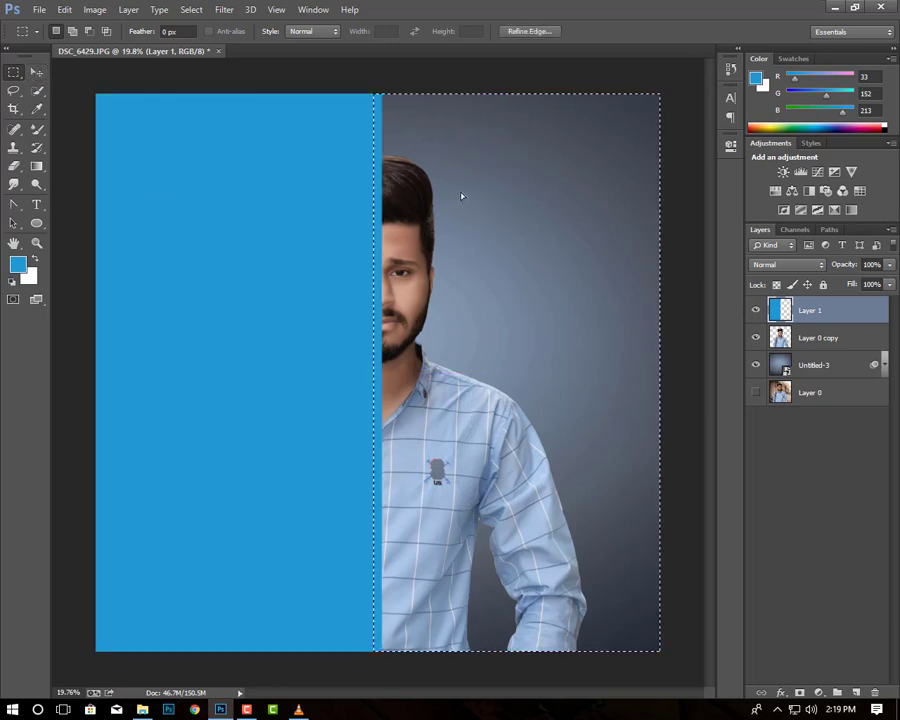
pyautogui.moveTo(432, 221); pyautogui.dragTo(439, 221)
pyautogui.press('i')
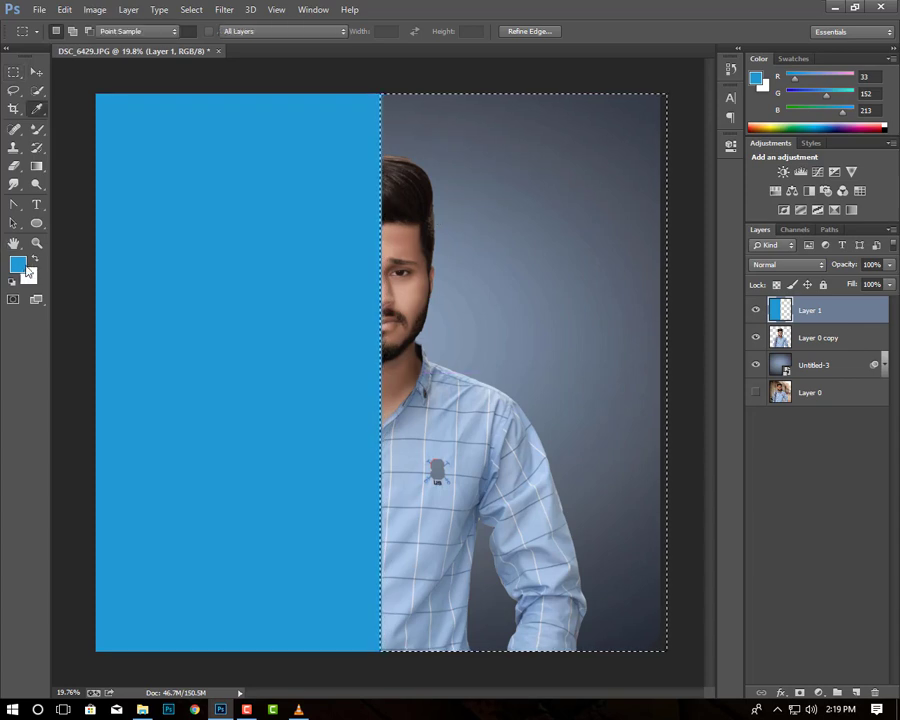
pyautogui.click(17, 263)
pyautogui.click(462, 345)
pyautogui.moveTo(462, 346); pyautogui.dragTo(462, 343)
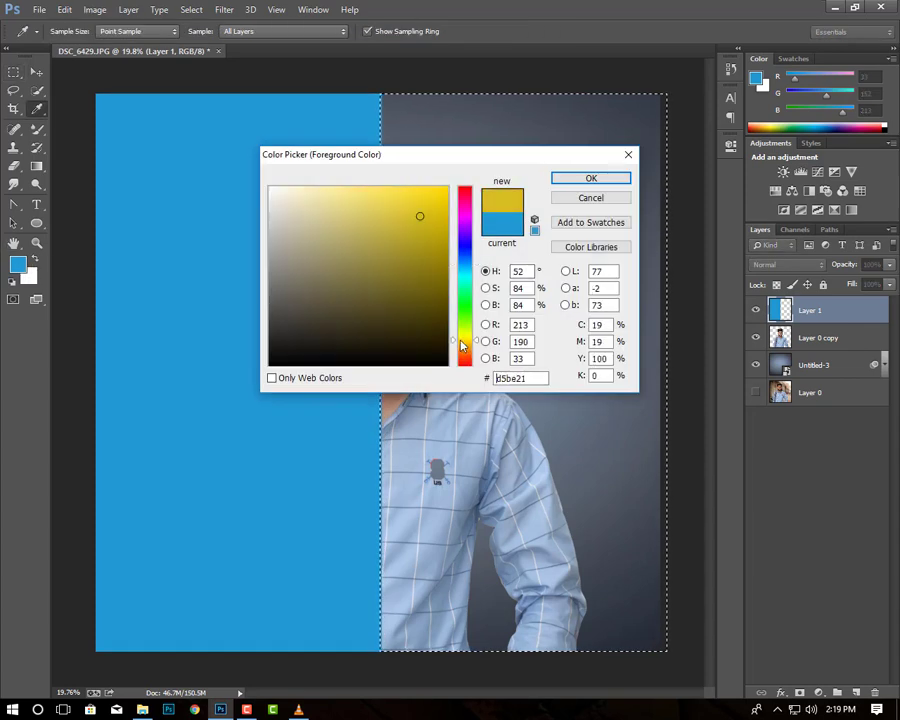
pyautogui.click(393, 188)
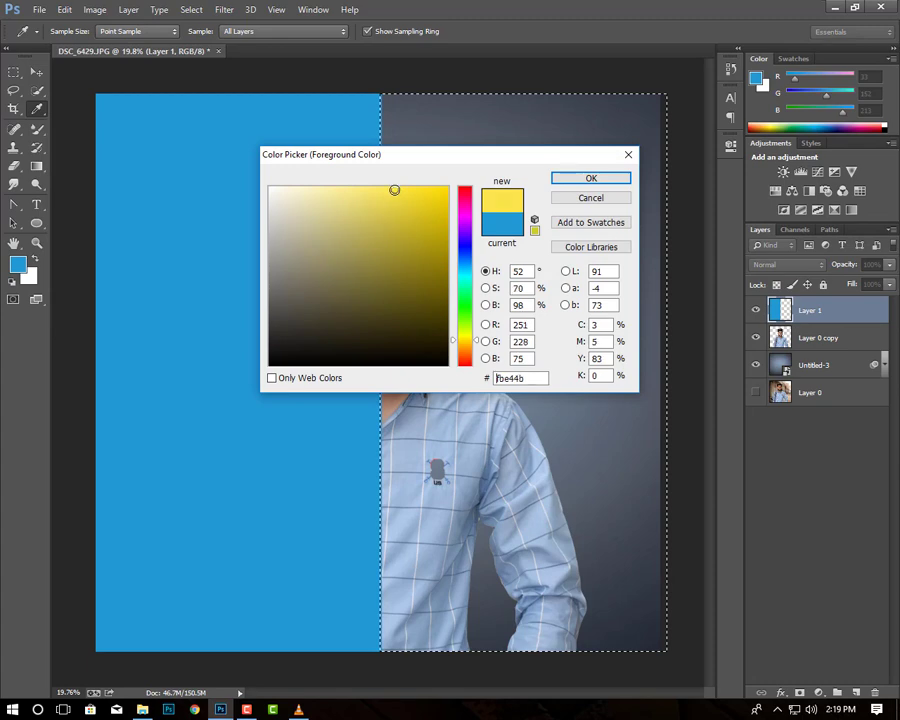
pyautogui.click(394, 189)
pyautogui.press('Return')
pyautogui.press('m')
pyautogui.hotkey('alt', 'BackSpace')
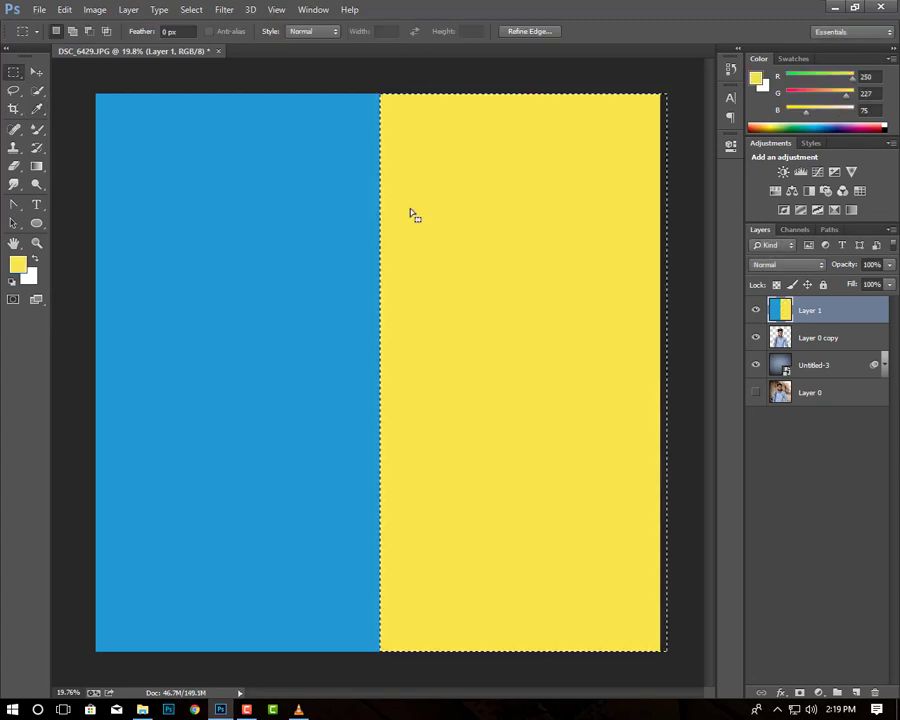
pyautogui.hotkey('ctrl', 'd')
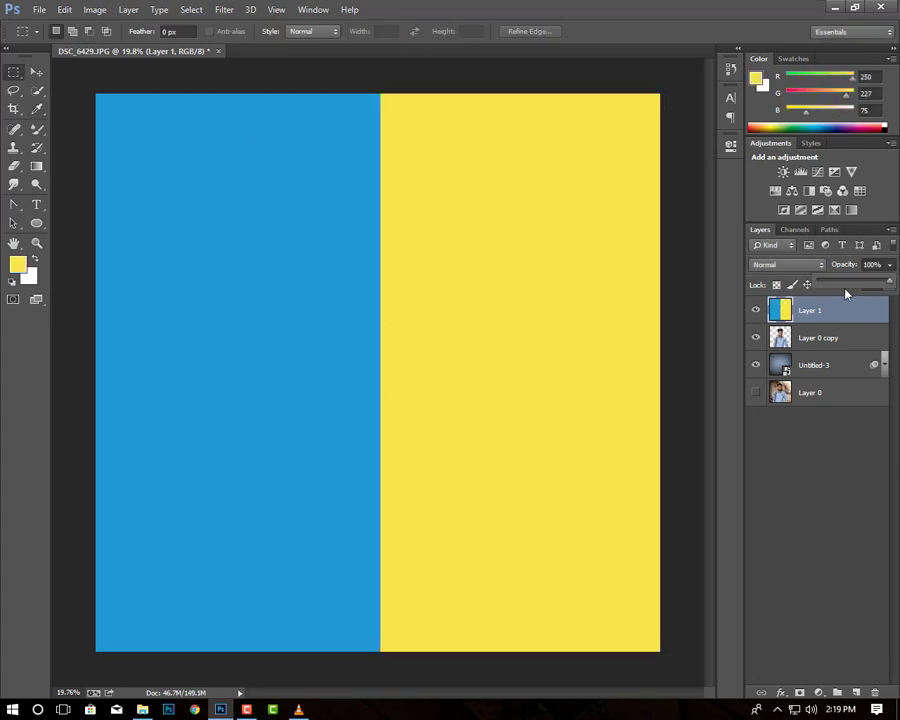
# Lower Layer 1's opacity to 22% and pick the Smudge Tool
pyautogui.moveTo(858, 287); pyautogui.dragTo(831, 285)
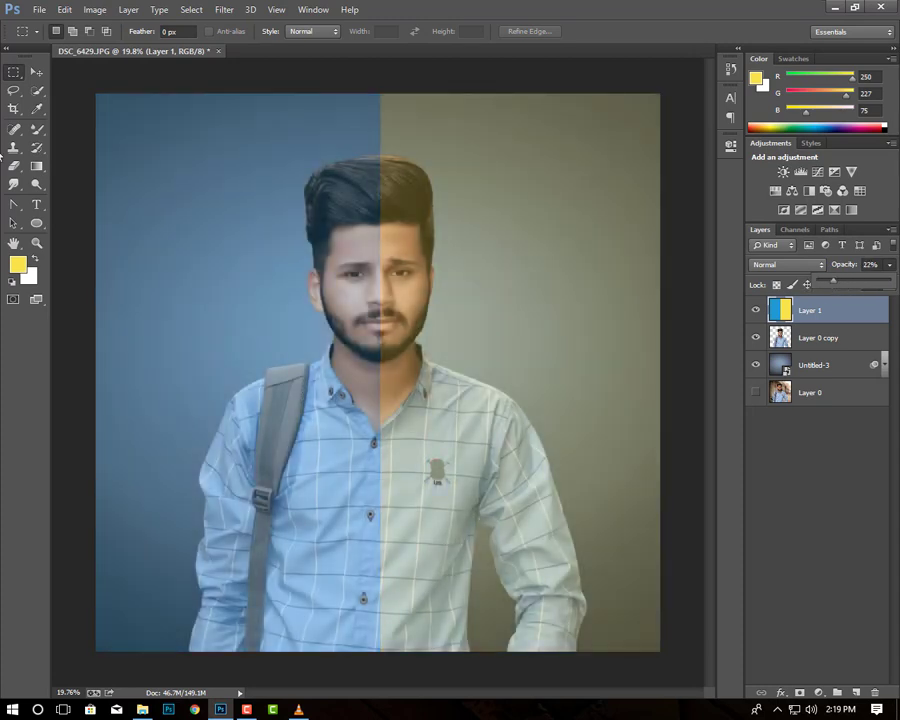
pyautogui.moveTo(14, 184); pyautogui.dragTo(56, 208)
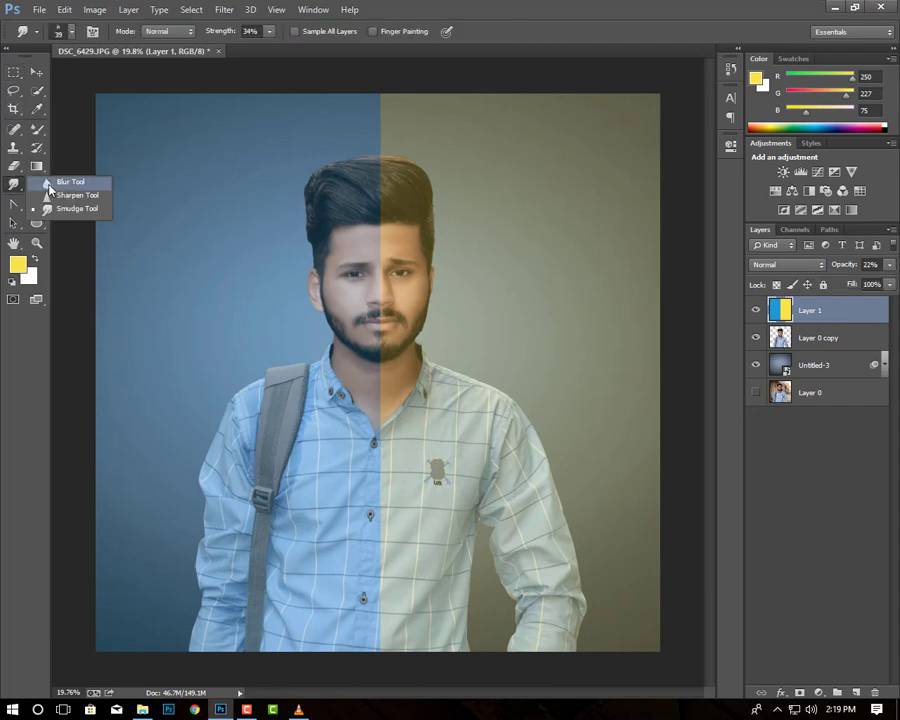
pyautogui.click(64, 9)
pyautogui.click(110, 25)
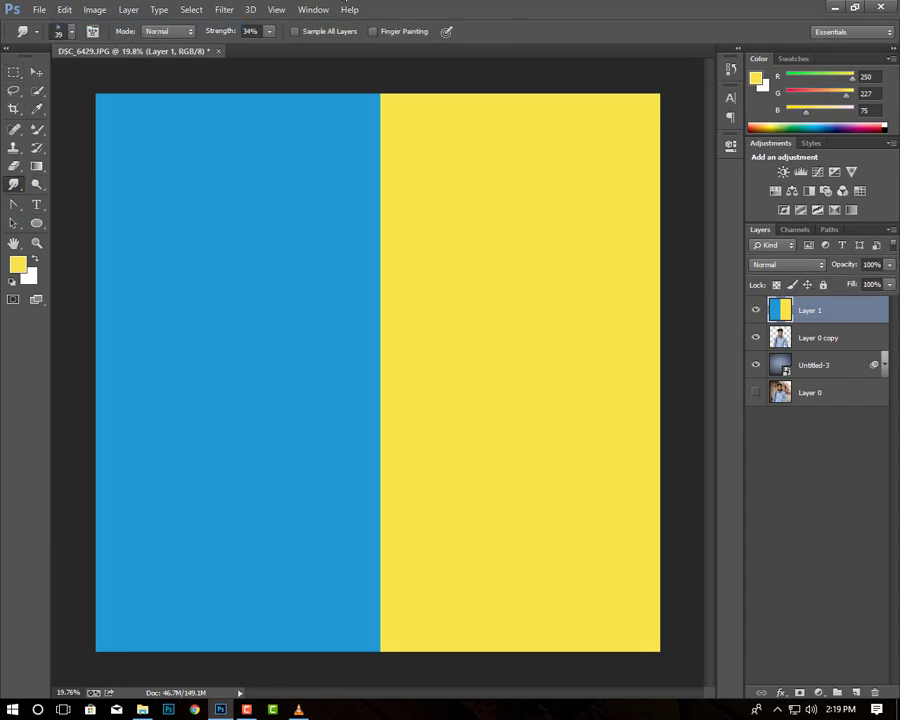
pyautogui.hotkey('ctrl', 'z')
# Load environment_brushes_by_theechodragon from D:\...\Brush setup\Brushes and pick the 482 px brush
pyautogui.click(73, 33)
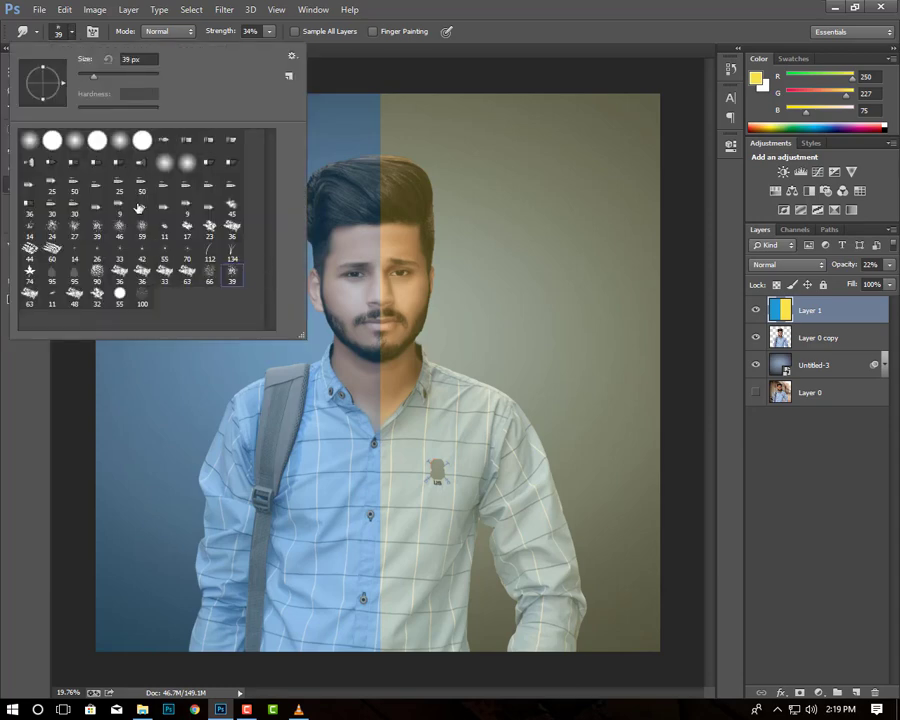
pyautogui.click(294, 56)
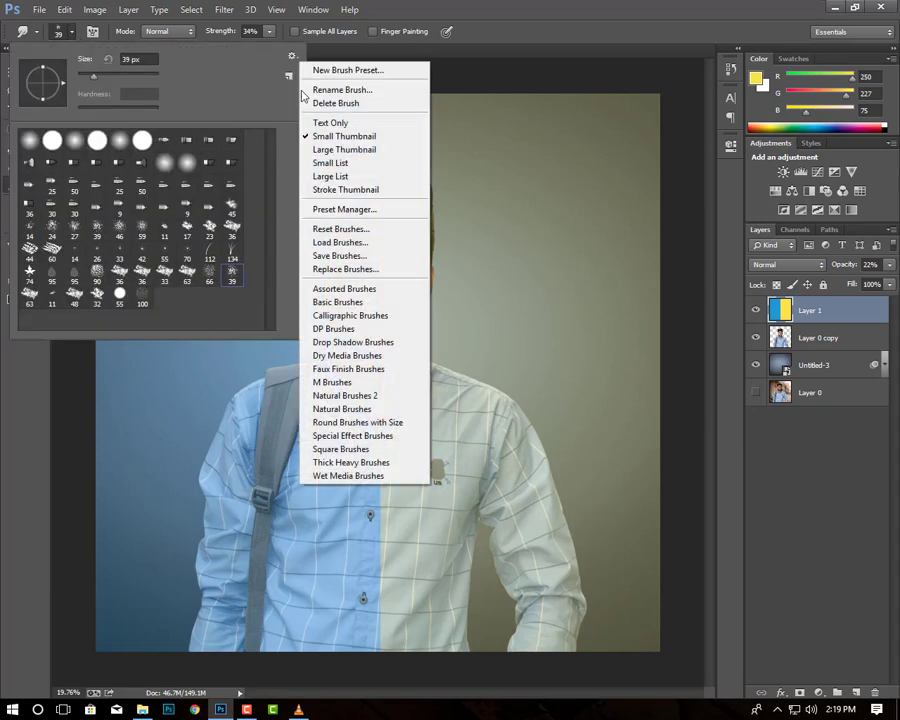
pyautogui.click(341, 243)
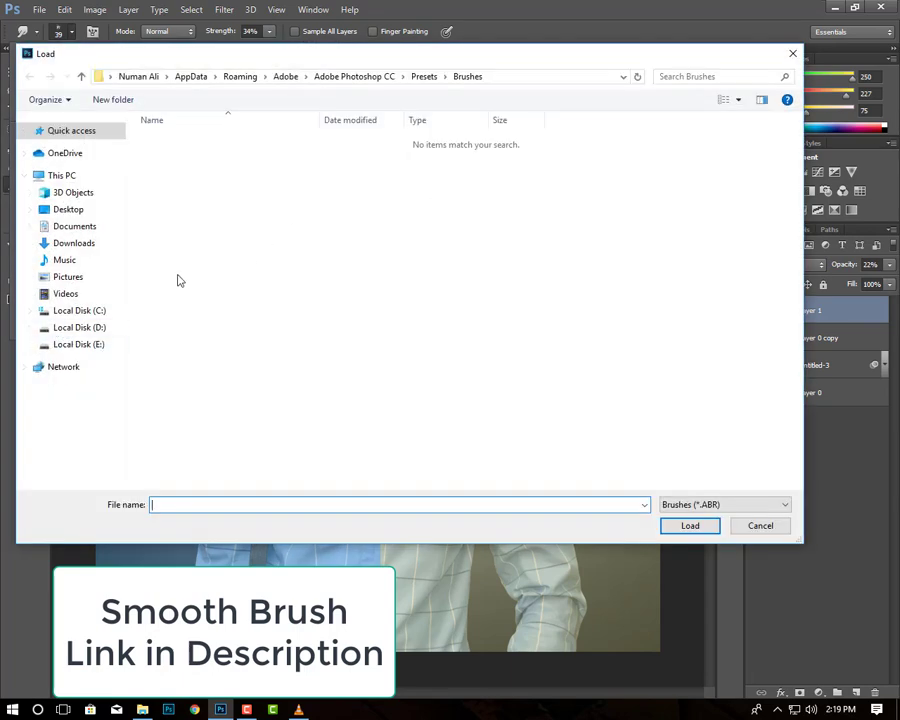
pyautogui.click(95, 327)
pyautogui.doubleClick(592, 165)
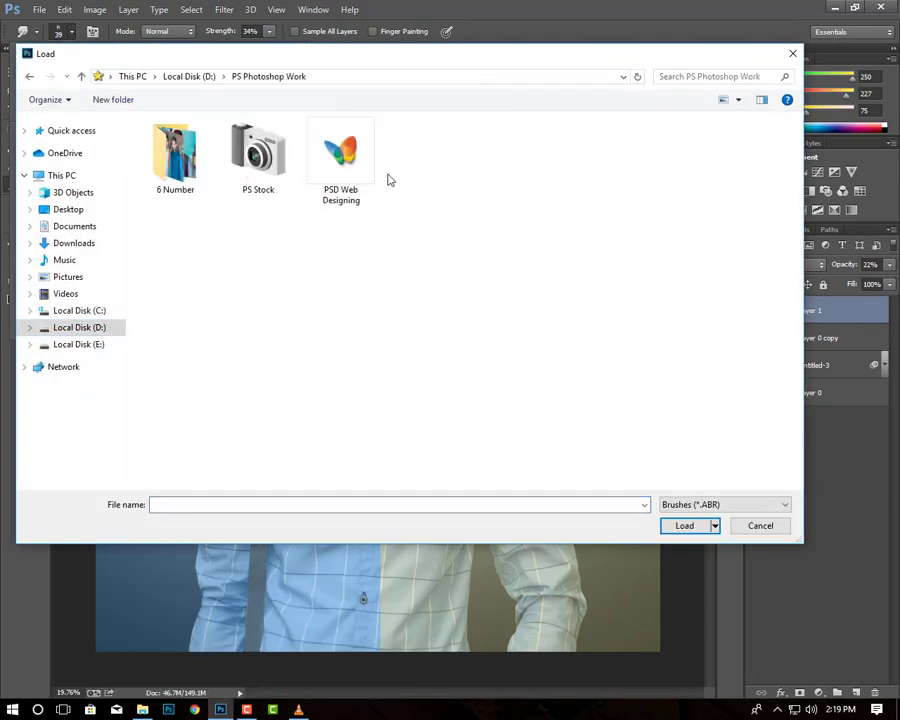
pyautogui.doubleClick(240, 175)
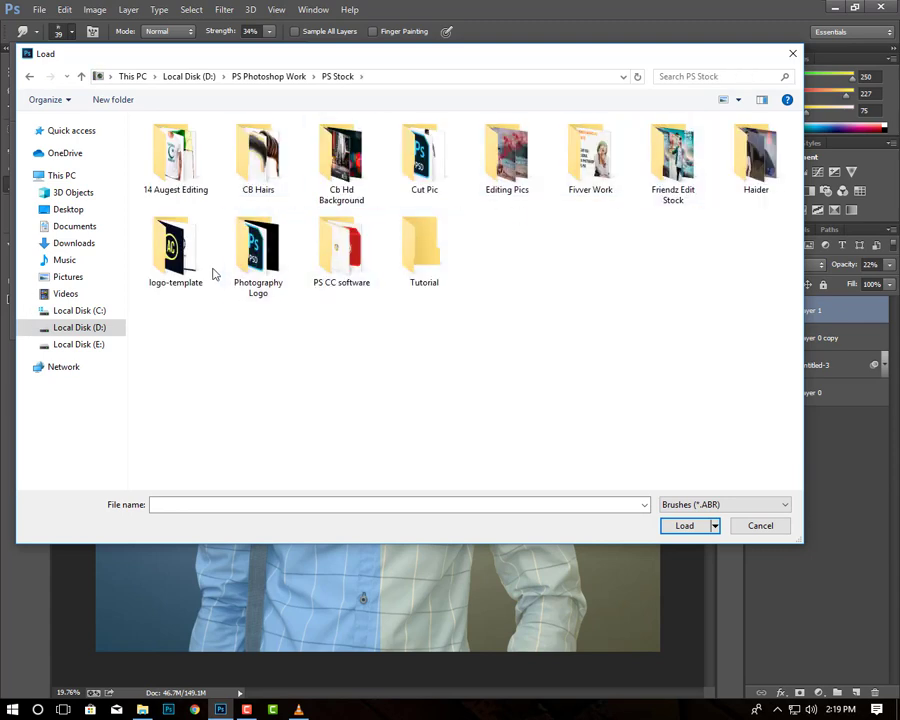
pyautogui.doubleClick(363, 277)
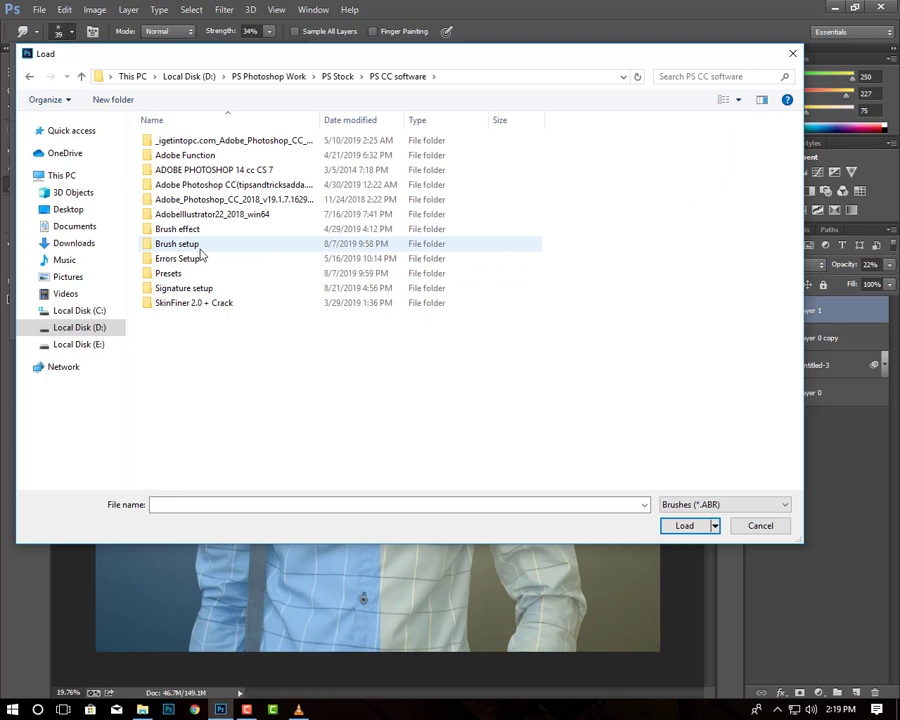
pyautogui.doubleClick(185, 244)
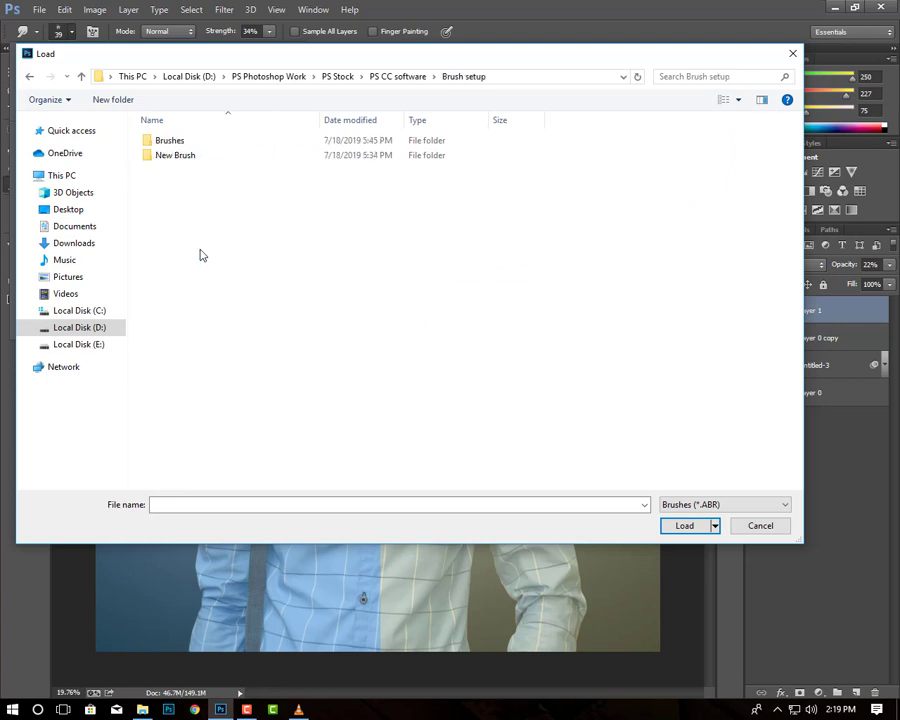
pyautogui.doubleClick(207, 142)
pyautogui.click(217, 156)
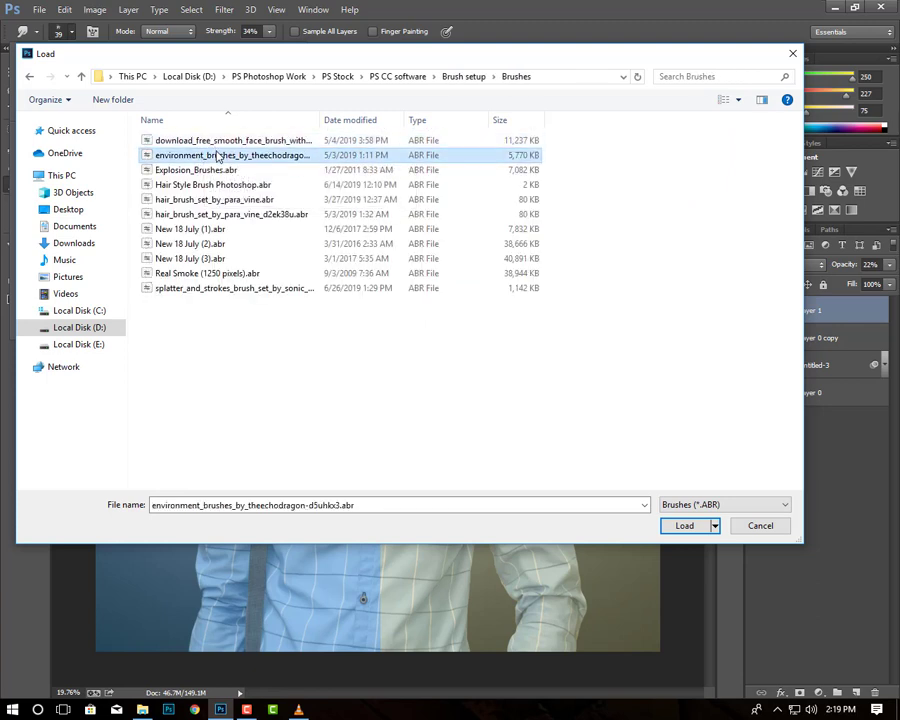
pyautogui.doubleClick(218, 142)
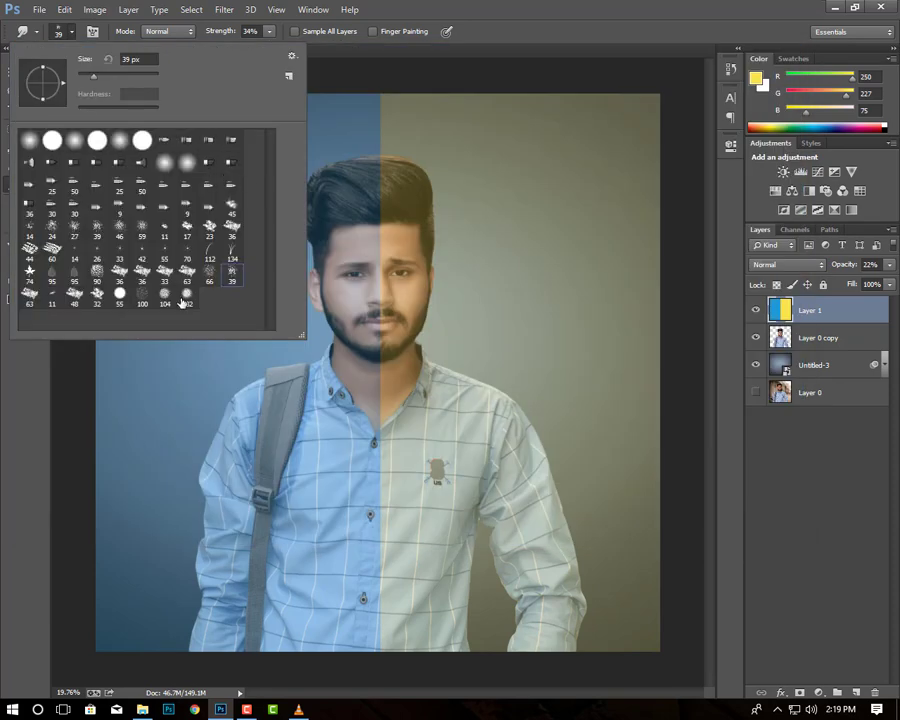
pyautogui.click(188, 293)
# Smudge the blue/yellow seam over the forehead and shirt, then set Layer 1 opacity to 28%
pyautogui.press('Return')
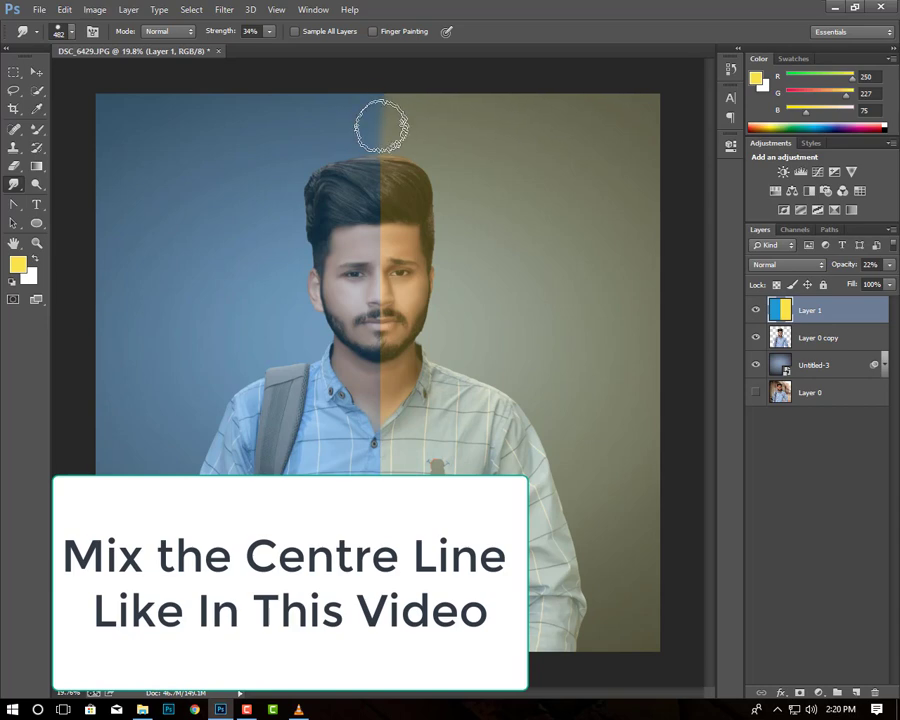
pyautogui.moveTo(376, 110)
pyautogui.mouseDown()
pyautogui.moveTo(372, 230)
pyautogui.moveTo(384, 322)
pyautogui.moveTo(368, 255)
pyautogui.moveTo(358, 342)
pyautogui.moveTo(380, 320)
pyautogui.moveTo(370, 515)
pyautogui.moveTo(376, 539)
pyautogui.moveTo(394, 547)
pyautogui.moveTo(372, 633)
pyautogui.moveTo(376, 597)
pyautogui.moveTo(376, 635)
pyautogui.moveTo(386, 545)
pyautogui.moveTo(378, 438)
pyautogui.moveTo(368, 476)
pyautogui.mouseUp()
pyautogui.moveTo(376, 582)
pyautogui.mouseDown()
pyautogui.moveTo(362, 543)
pyautogui.moveTo(349, 356)
pyautogui.moveTo(376, 374)
pyautogui.moveTo(357, 74)
pyautogui.moveTo(380, 150)
pyautogui.mouseUp()
pyautogui.click(889, 264)
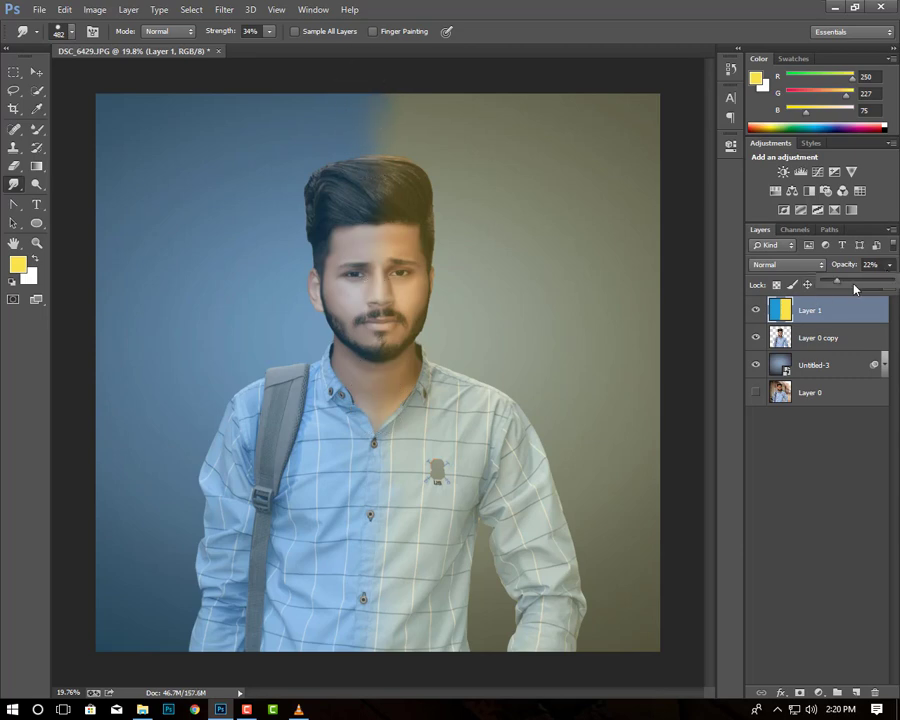
pyautogui.moveTo(844, 287); pyautogui.dragTo(843, 286)
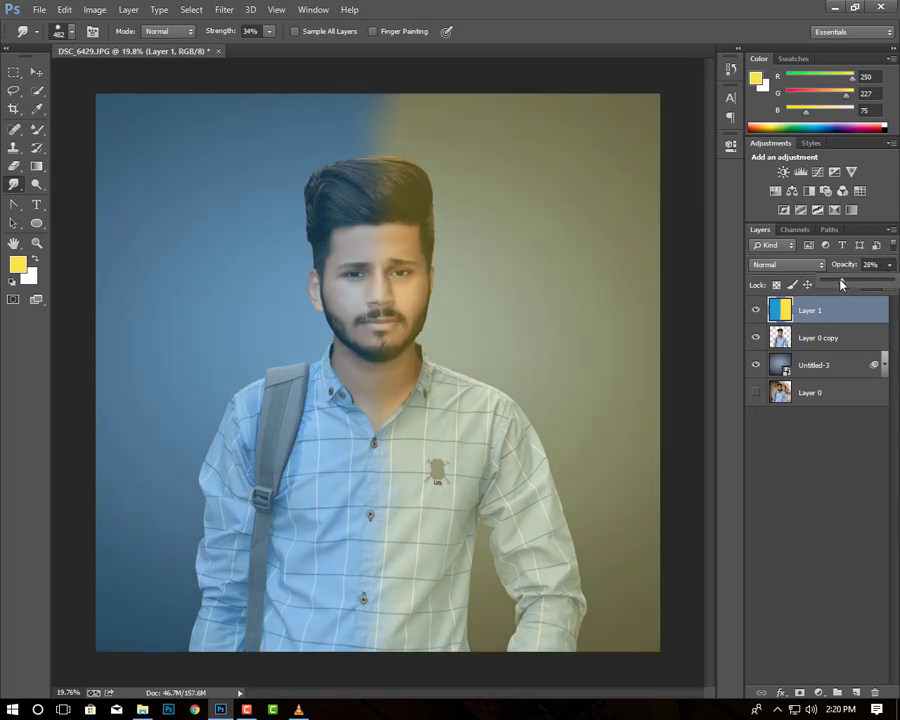
# Stamp visible layers into Layer 2, undo it, and open Filter > Blur on Untitled-3
pyautogui.click(806, 332)
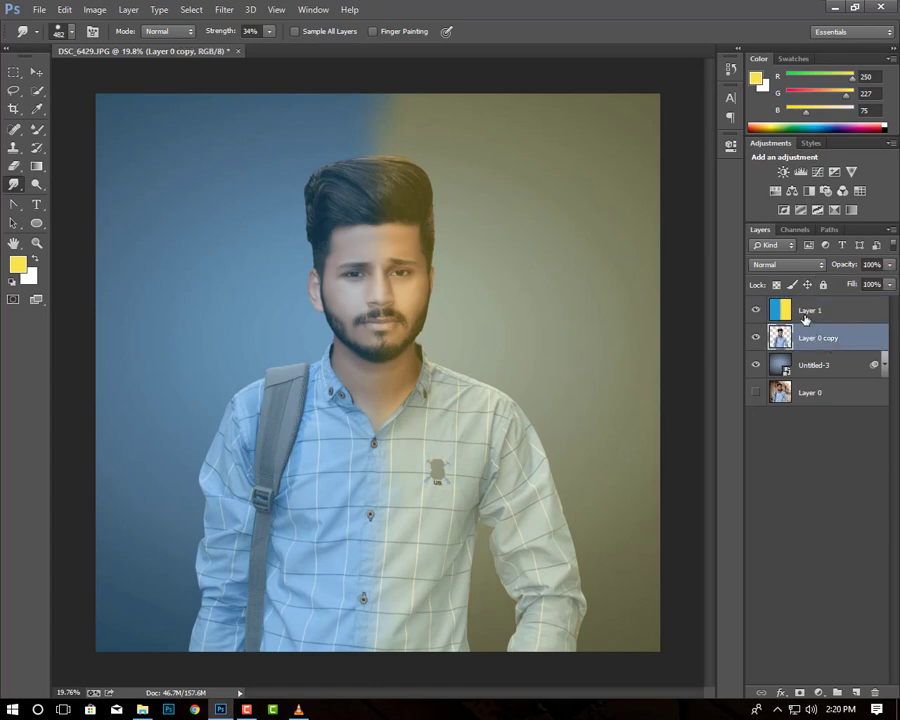
pyautogui.click(810, 314)
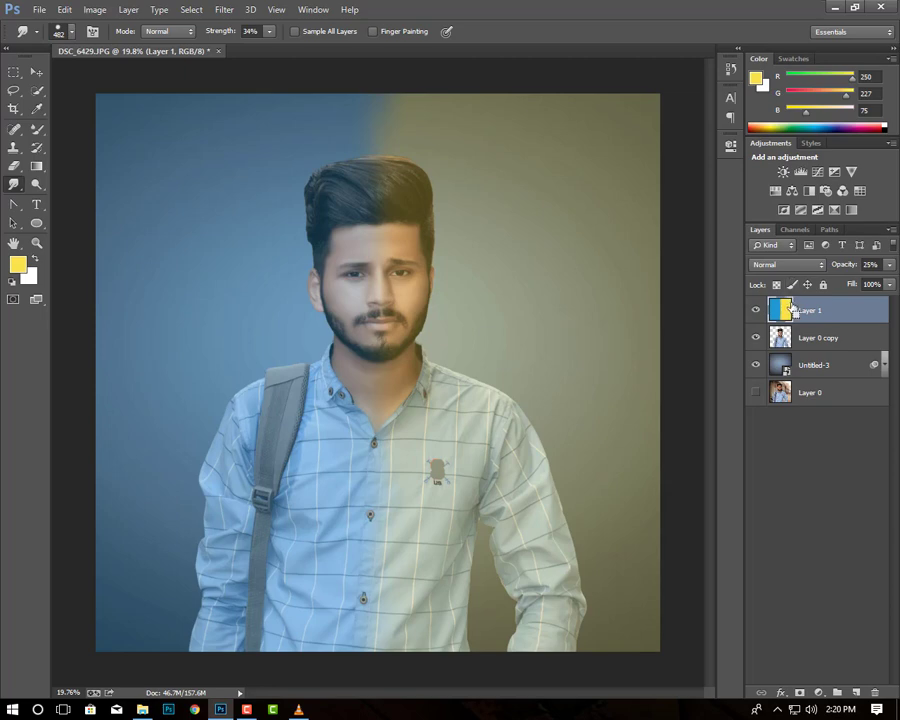
pyautogui.hotkey('ctrl', 'alt', 'shift', 'e')
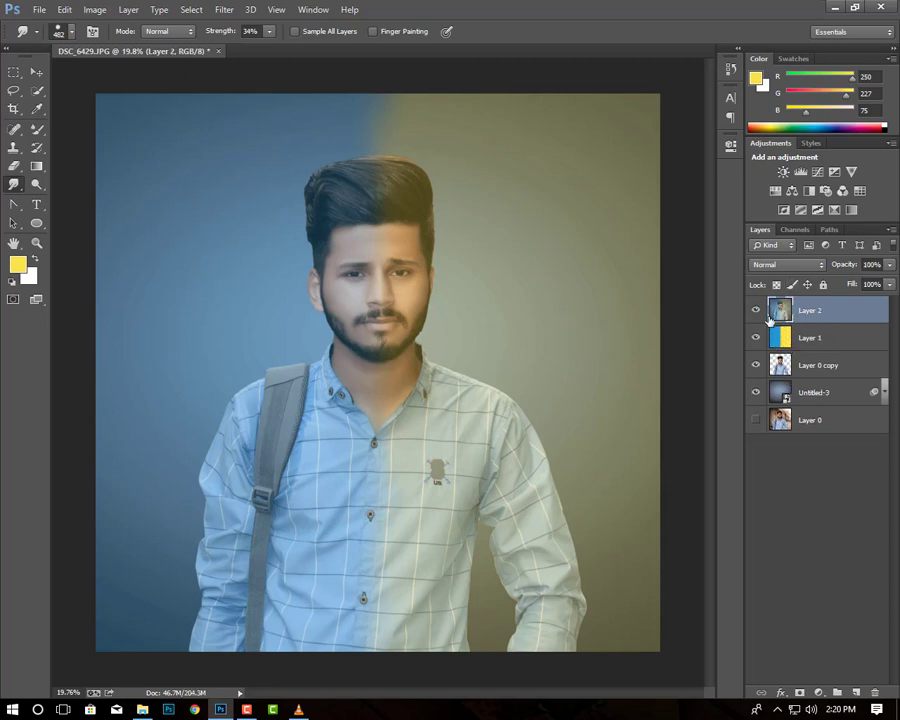
pyautogui.click(224, 9)
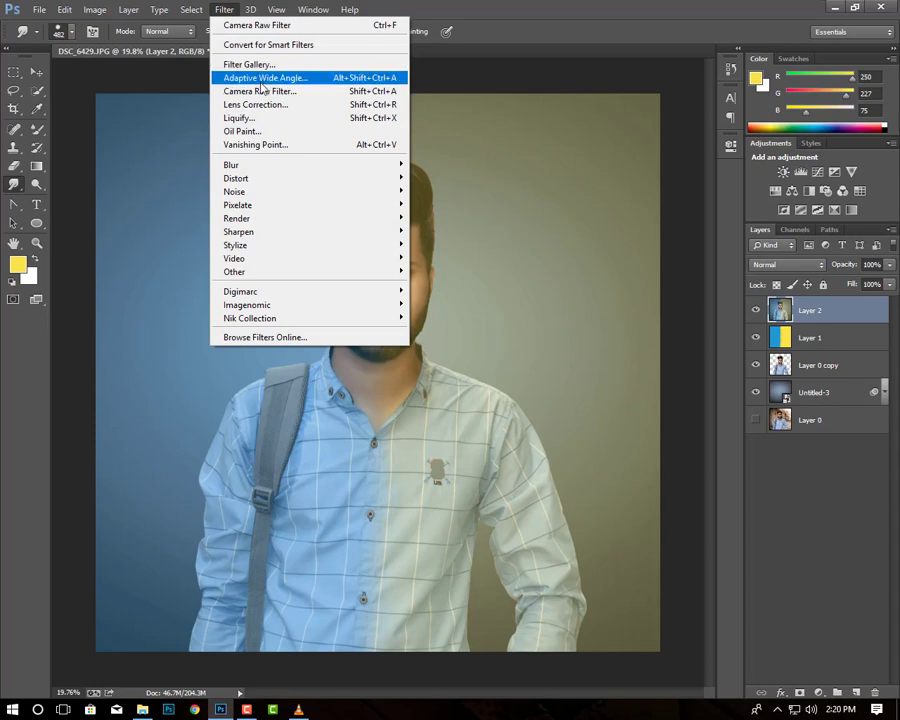
pyautogui.press('Escape')
pyautogui.hotkey('ctrl', 'z')
pyautogui.moveTo(820, 368)
pyautogui.mouseDown()
pyautogui.moveTo(815, 333)
pyautogui.moveTo(820, 365)
pyautogui.mouseUp()
pyautogui.click(224, 9)
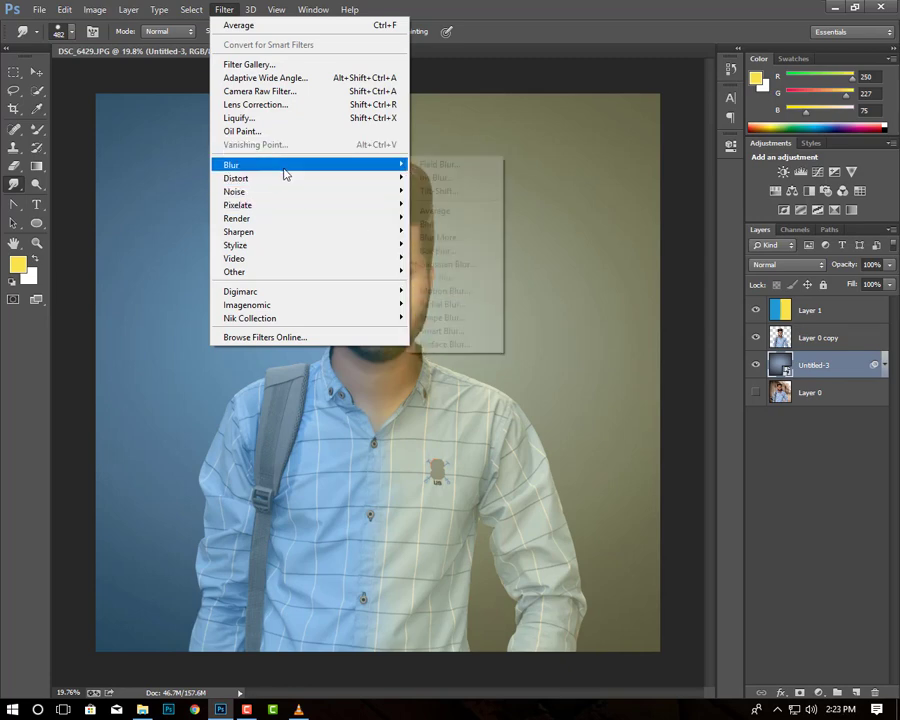
pyautogui.moveTo(310, 164)
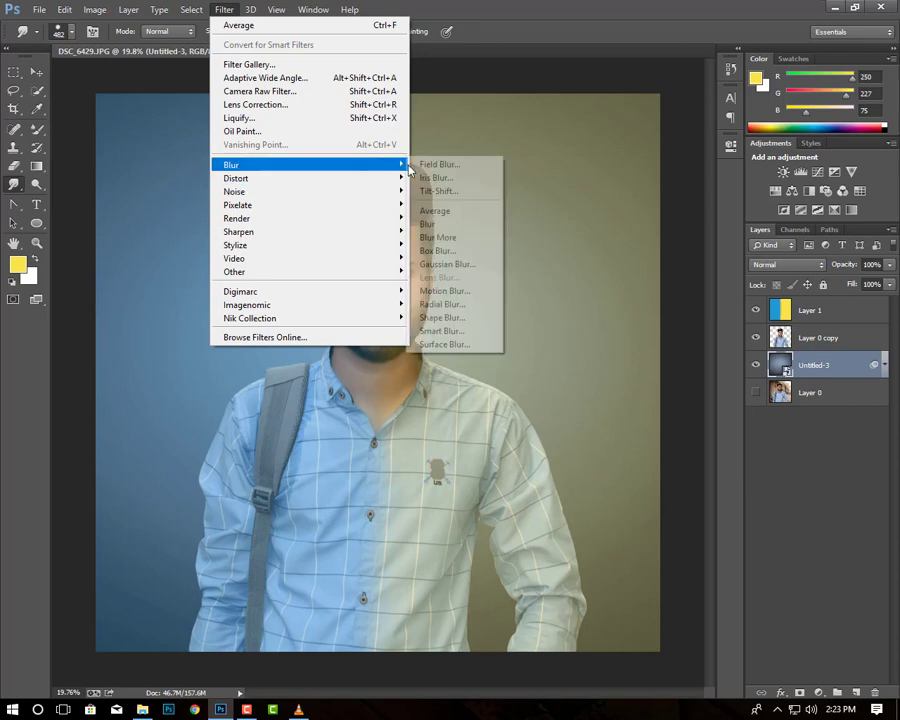
# Apply a 68 px Field Blur to the Untitled-3 studio background
pyautogui.click(438, 164)
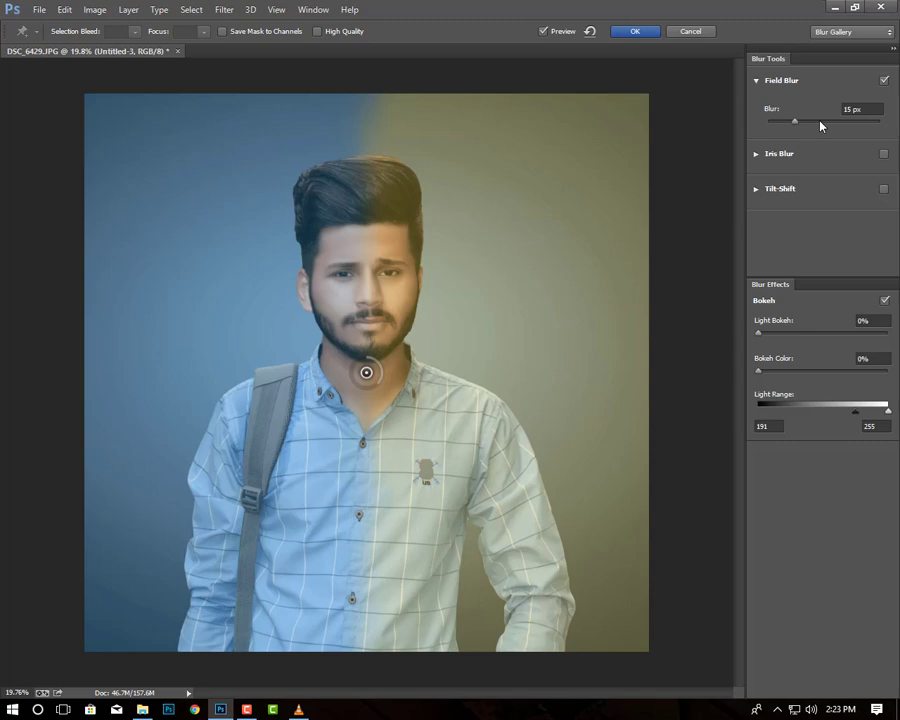
pyautogui.click(818, 122)
pyautogui.click(636, 31)
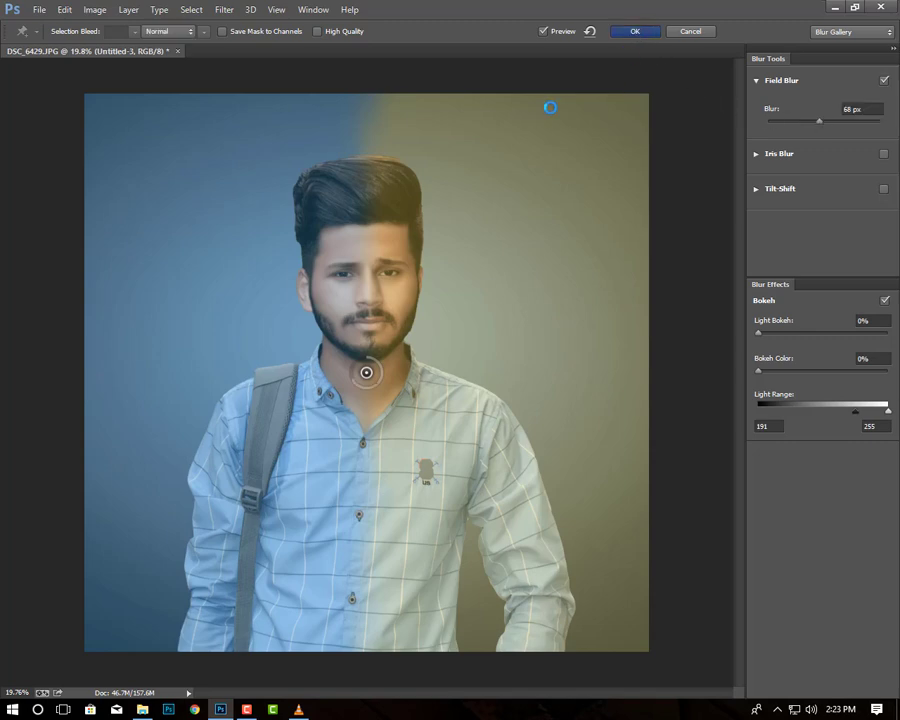
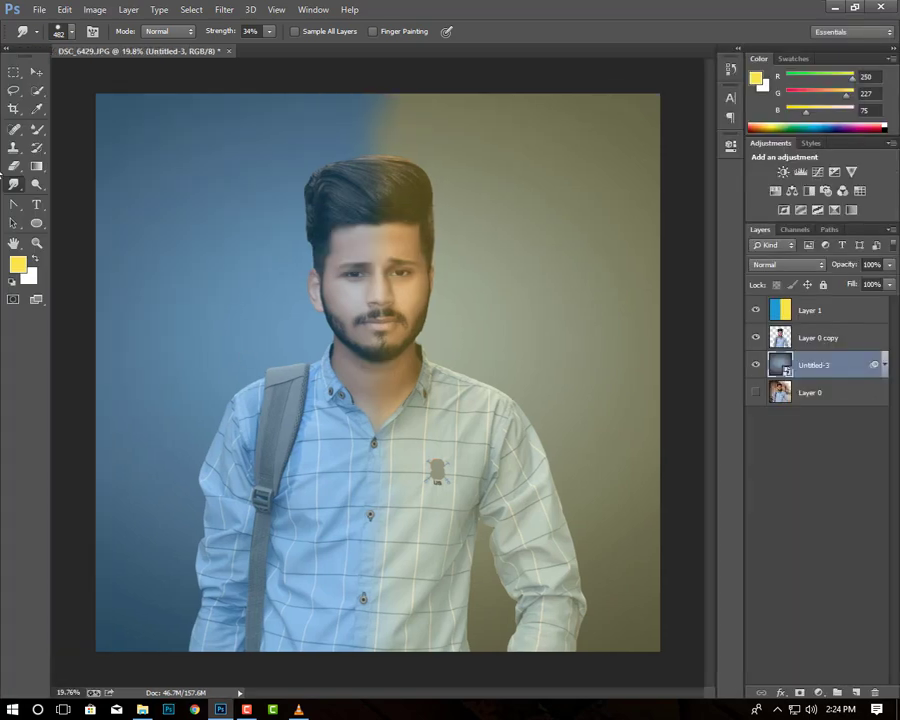
# Keep the Smudge tool active and enlarge its brush while selecting Layer 0 copy and Layer 1
pyautogui.rightClick(25, 183)
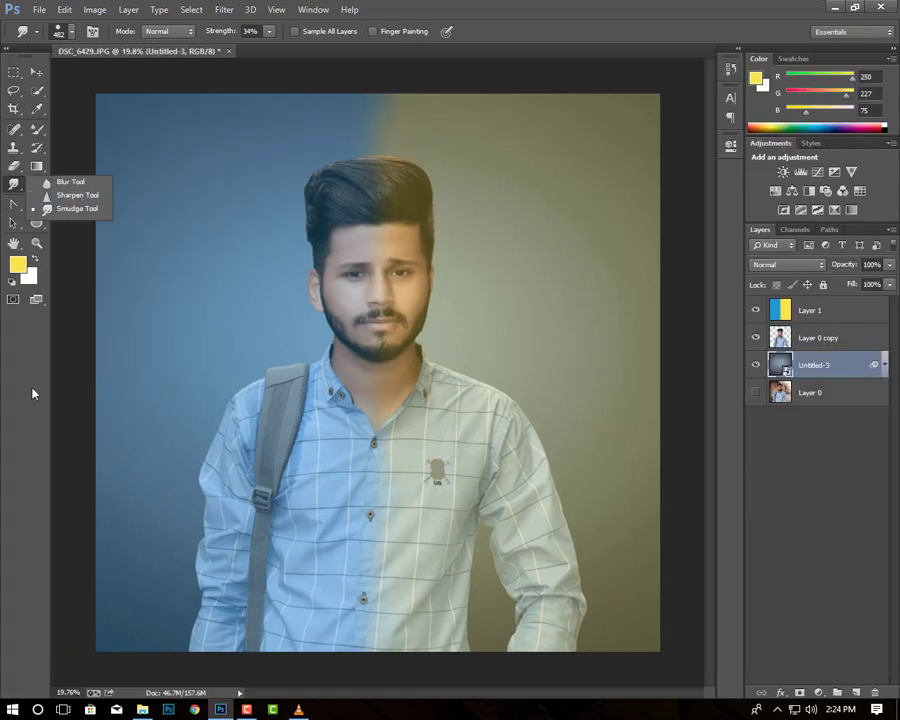
pyautogui.click(80, 210)
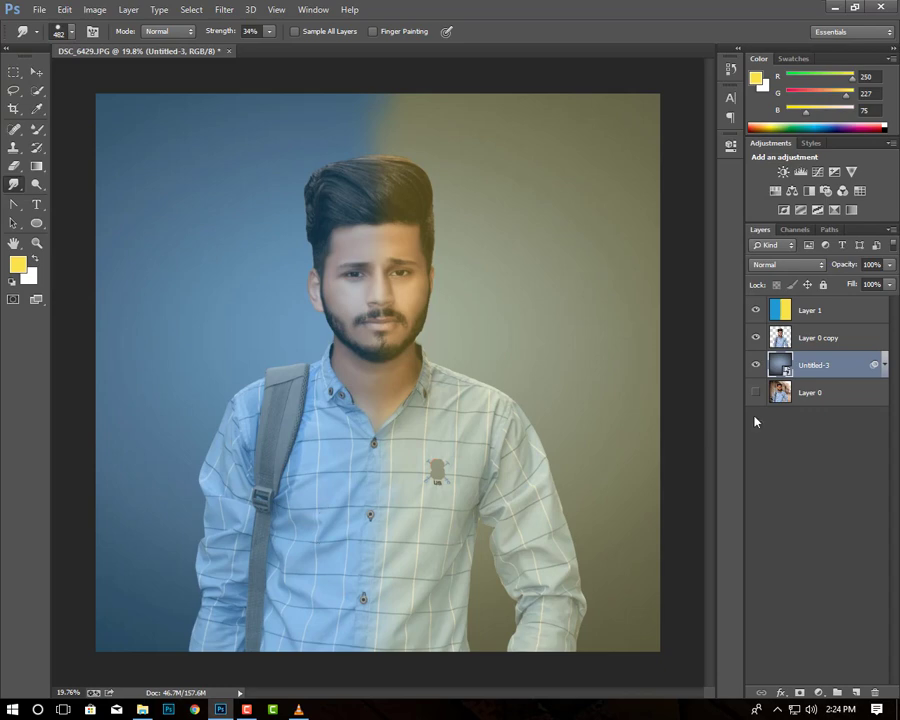
pyautogui.click(826, 335)
pyautogui.press(']')
pyautogui.press(']')
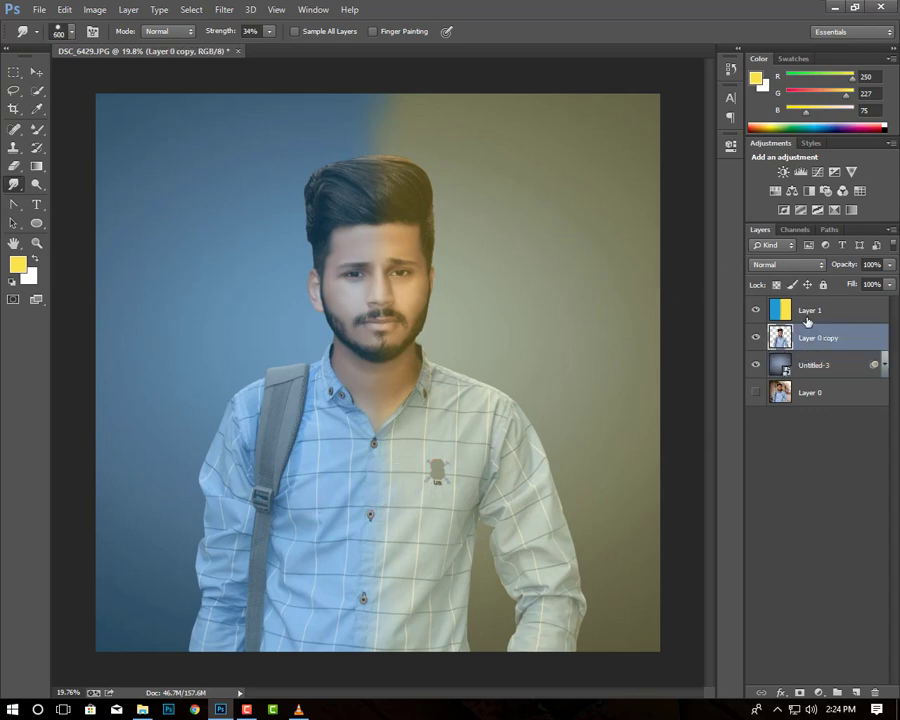
pyautogui.click(806, 312)
pyautogui.press(']')
pyautogui.press(']')
pyautogui.press(']')
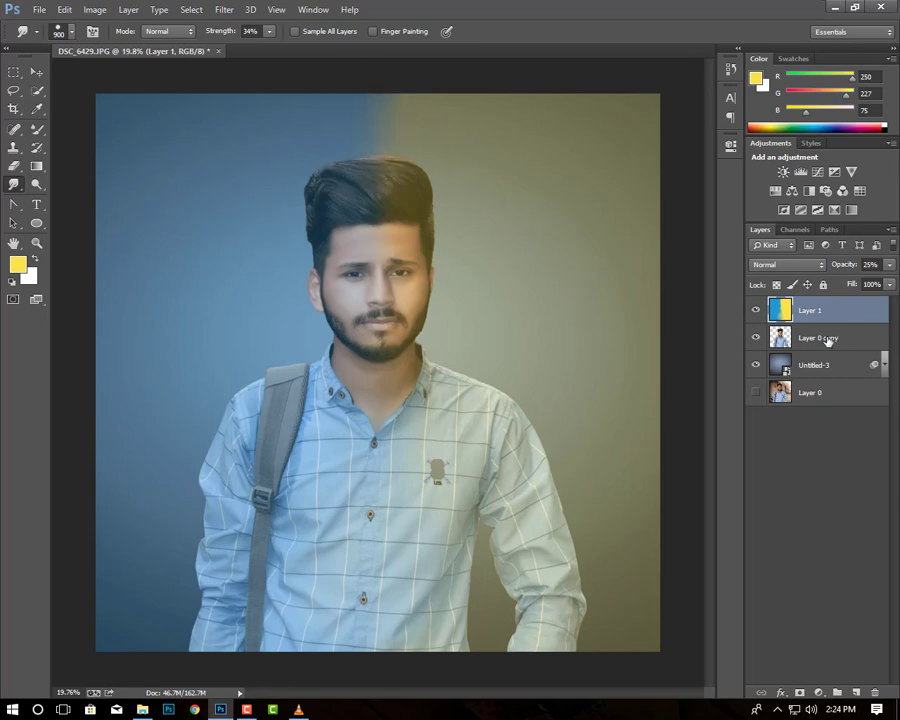
# Make Layer 0 visible again and stamp all visible layers into a new Layer 2
pyautogui.click(756, 394)
pyautogui.hotkey('ctrl', 'shift', 'alt', 'e')
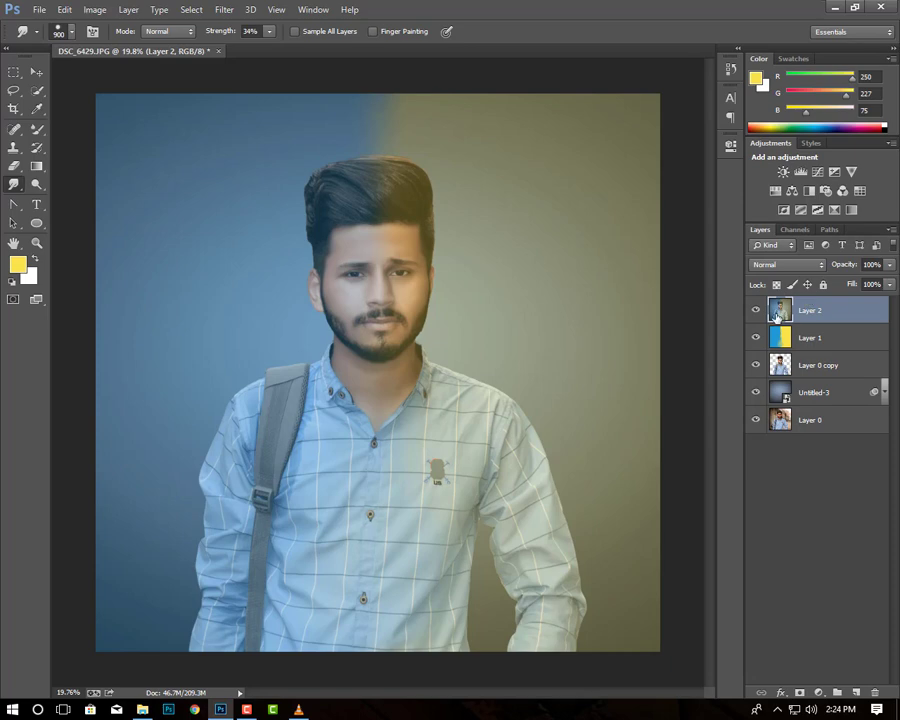
pyautogui.click(224, 10)
# Apply Camera Raw Filter to the merged layer and lower Exposure to -0.45
pyautogui.click(256, 90)
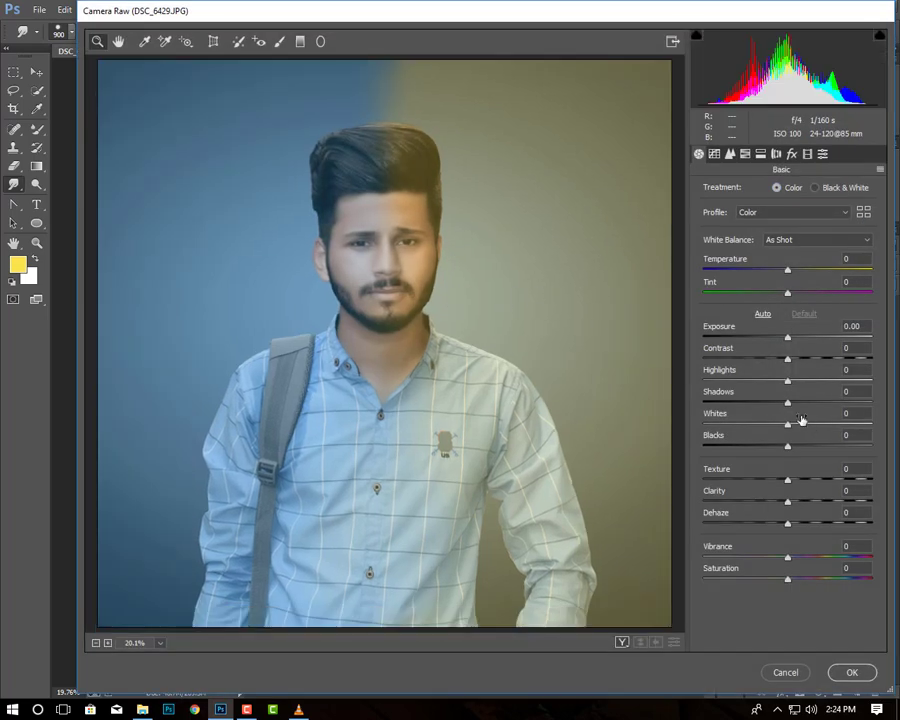
pyautogui.moveTo(783, 332)
pyautogui.mouseDown()
pyautogui.moveTo(769, 336)
pyautogui.moveTo(806, 357)
pyautogui.moveTo(767, 374)
pyautogui.moveTo(803, 393)
pyautogui.moveTo(771, 392)
pyautogui.moveTo(805, 423)
pyautogui.moveTo(769, 444)
pyautogui.moveTo(804, 470)
pyautogui.moveTo(800, 520)
pyautogui.mouseUp()
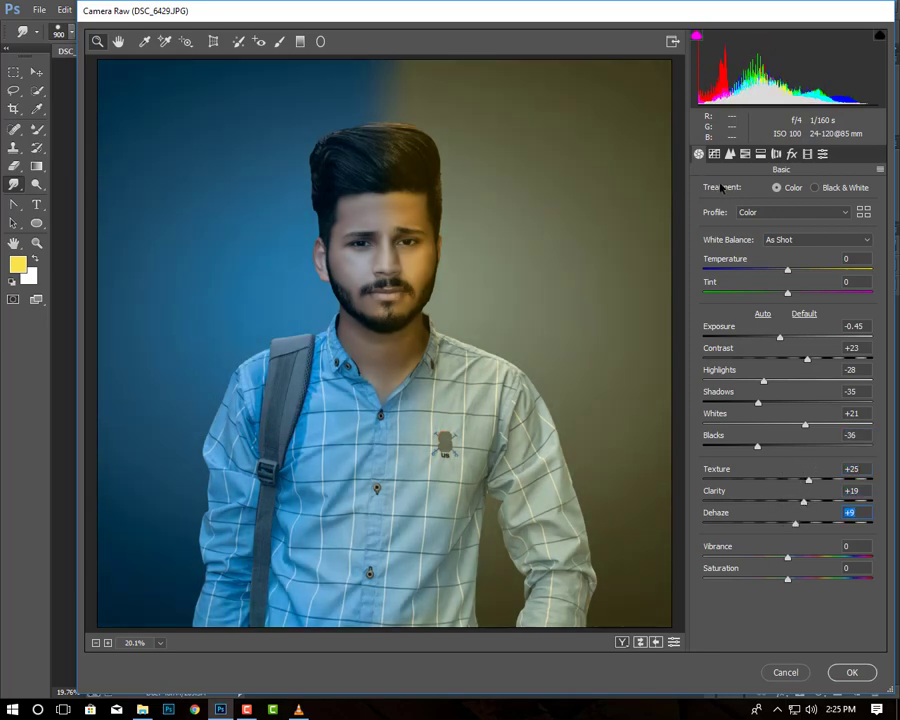
# In HSL Saturation, reduce yellows and blues, fully desaturate purples and magentas, and set aquas +5
pyautogui.click(744, 154)
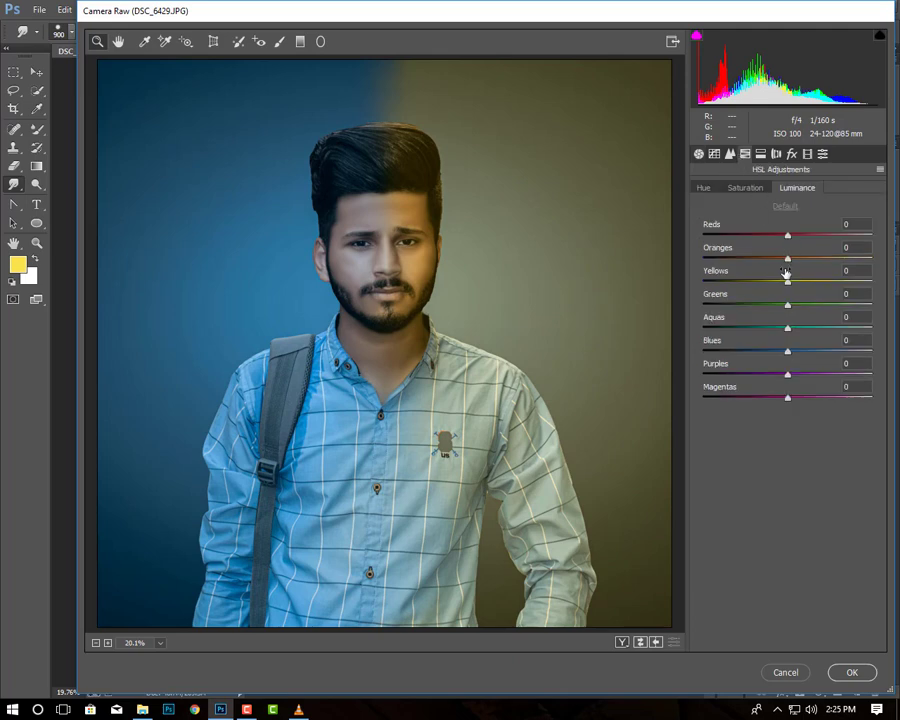
pyautogui.click(745, 190)
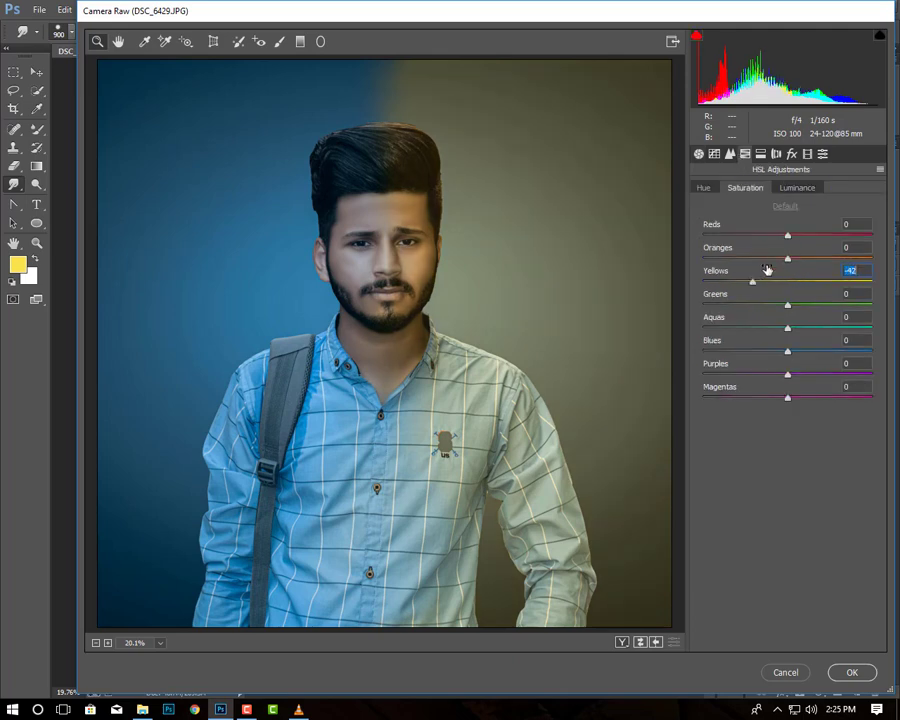
pyautogui.moveTo(767, 270); pyautogui.dragTo(776, 272)
pyautogui.moveTo(788, 352)
pyautogui.mouseDown()
pyautogui.moveTo(767, 352)
pyautogui.moveTo(775, 352)
pyautogui.moveTo(737, 374)
pyautogui.moveTo(703, 374)
pyautogui.mouseUp()
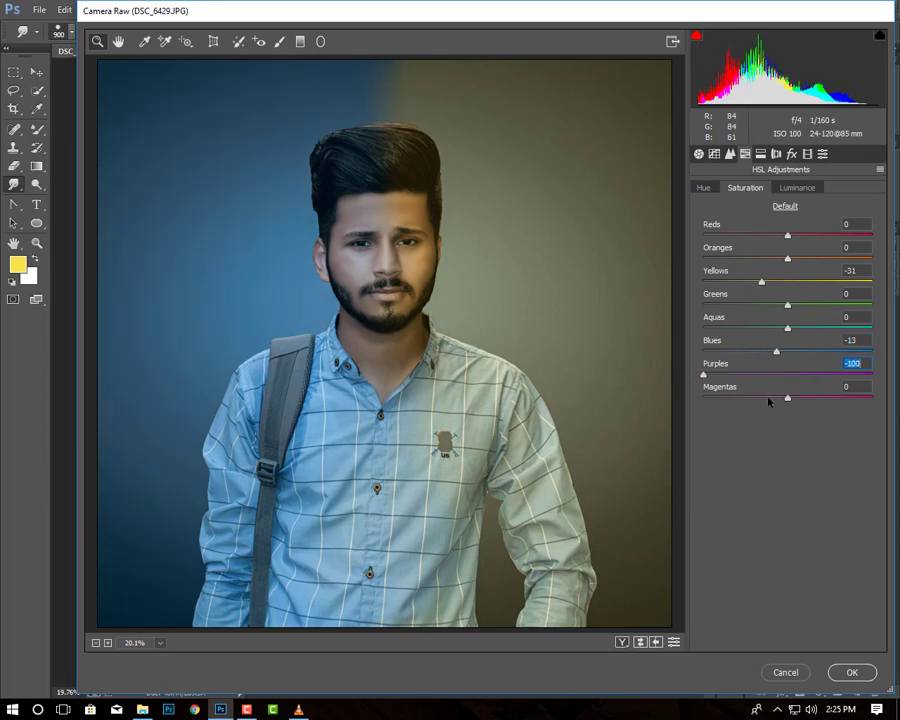
pyautogui.moveTo(785, 397); pyautogui.dragTo(703, 397)
pyautogui.click(787, 326)
pyautogui.moveTo(787, 326); pyautogui.dragTo(792, 326)
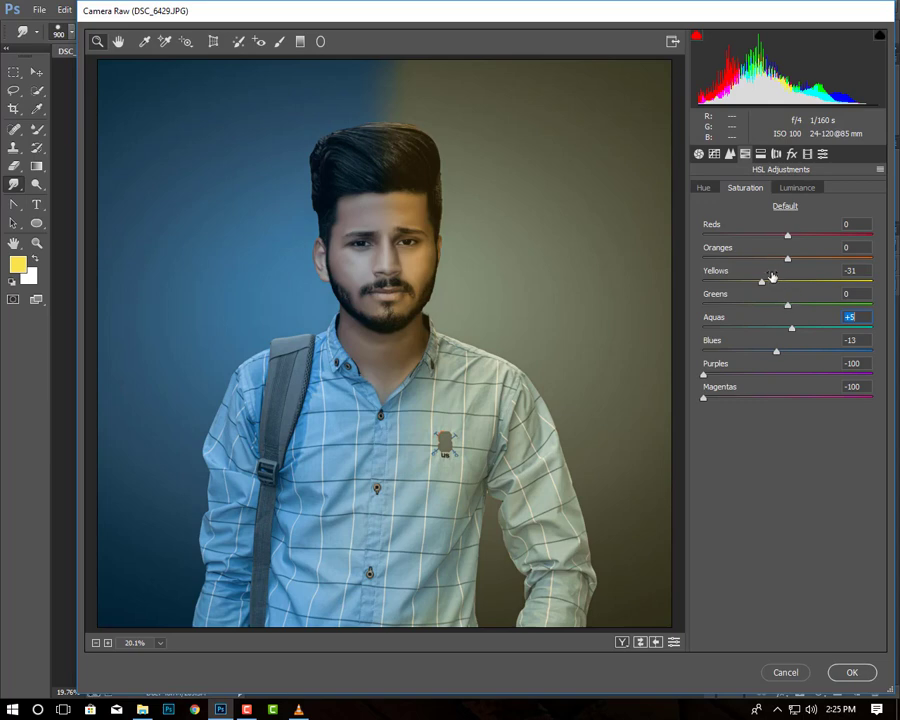
pyautogui.moveTo(761, 281)
pyautogui.mouseDown()
pyautogui.moveTo(746, 281)
pyautogui.moveTo(773, 257)
pyautogui.moveTo(763, 281)
pyautogui.mouseUp()
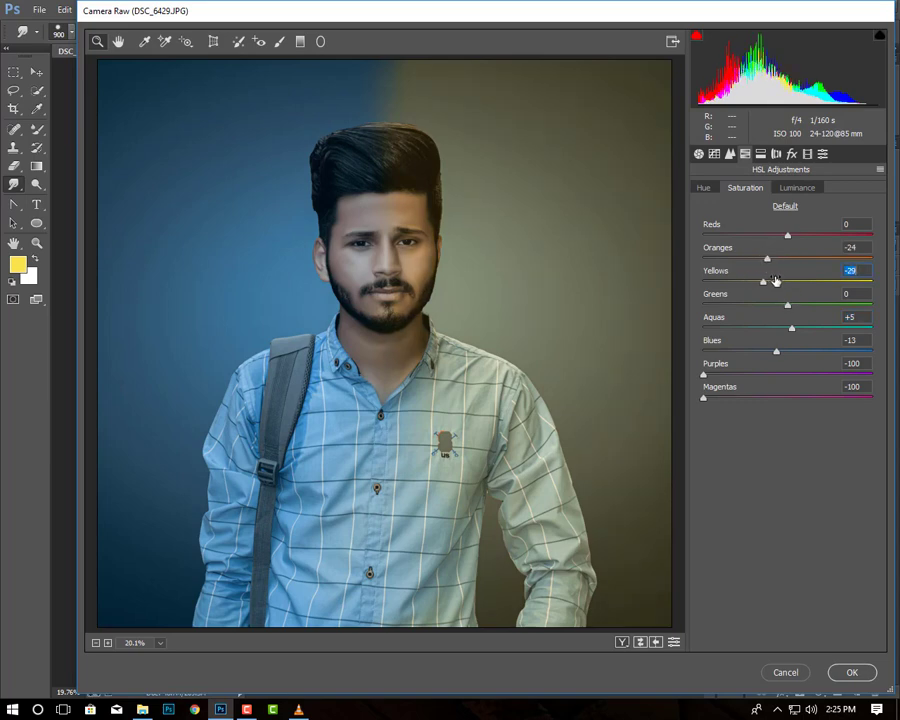
pyautogui.click(777, 348)
# Shift blue and aqua hues, brighten reds and oranges, and add a dark corner vignette
pyautogui.click(704, 188)
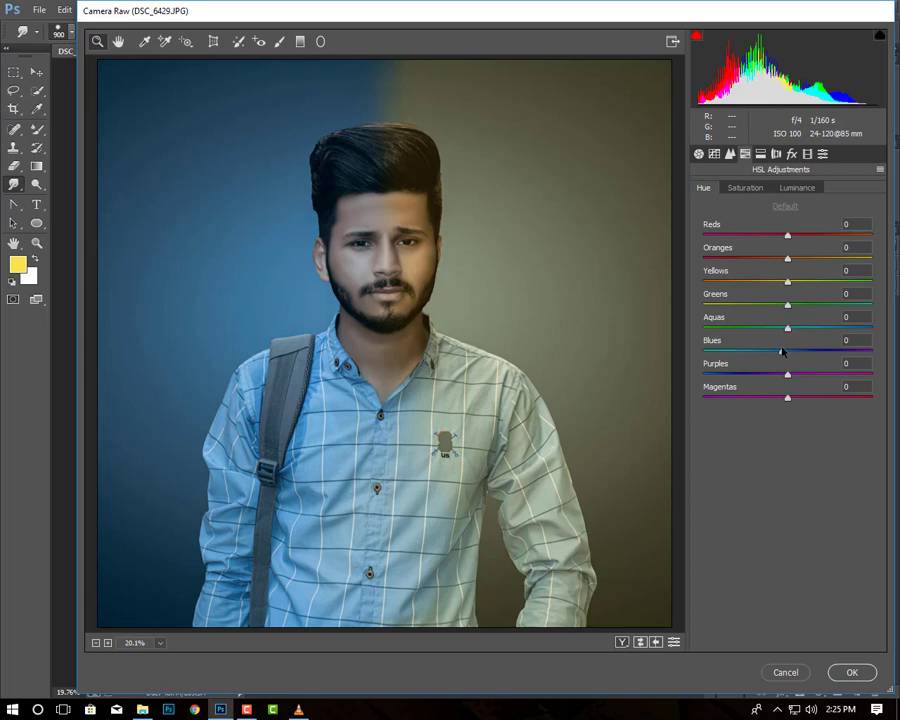
pyautogui.moveTo(782, 351)
pyautogui.mouseDown()
pyautogui.moveTo(756, 348)
pyautogui.moveTo(796, 350)
pyautogui.moveTo(780, 350)
pyautogui.moveTo(788, 352)
pyautogui.mouseUp()
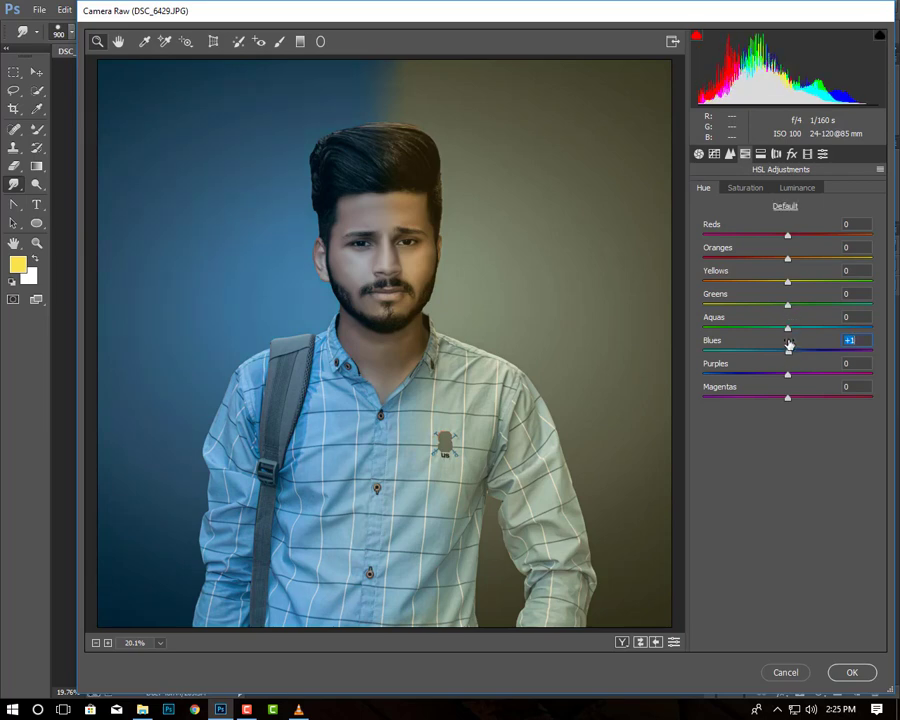
pyautogui.moveTo(788, 350)
pyautogui.mouseDown()
pyautogui.moveTo(798, 328)
pyautogui.moveTo(828, 327)
pyautogui.moveTo(816, 303)
pyautogui.moveTo(837, 303)
pyautogui.moveTo(737, 303)
pyautogui.moveTo(799, 305)
pyautogui.moveTo(778, 304)
pyautogui.moveTo(802, 282)
pyautogui.moveTo(826, 282)
pyautogui.moveTo(755, 283)
pyautogui.moveTo(786, 285)
pyautogui.moveTo(817, 257)
pyautogui.moveTo(798, 258)
pyautogui.mouseUp()
pyautogui.click(800, 190)
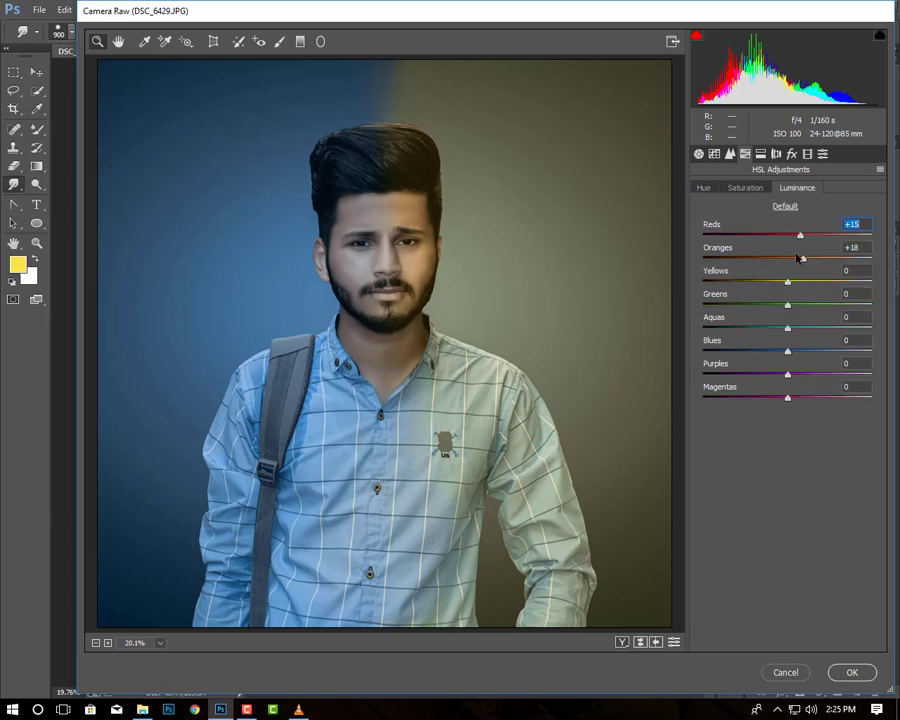
pyautogui.click(791, 153)
pyautogui.moveTo(797, 329)
pyautogui.mouseDown()
pyautogui.moveTo(776, 333)
pyautogui.moveTo(767, 375)
pyautogui.mouseUp()
# Deepen the vignette to -21, then set Calibration Blue Primary Saturation +12 and Green Primary Hue +55
pyautogui.click(779, 355)
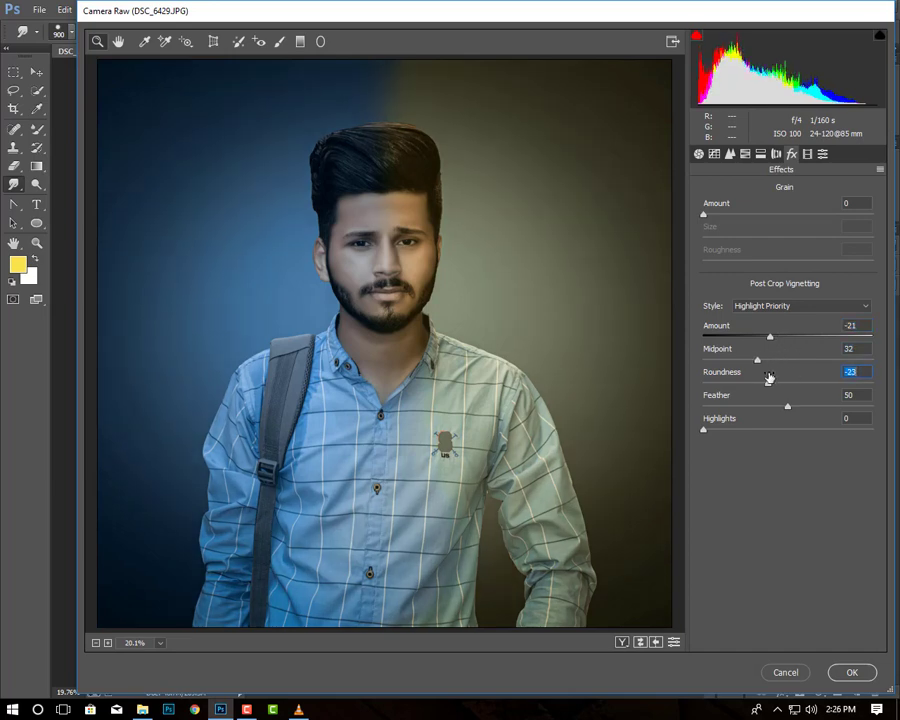
pyautogui.click(807, 155)
pyautogui.moveTo(789, 440)
pyautogui.mouseDown()
pyautogui.moveTo(842, 437)
pyautogui.moveTo(825, 443)
pyautogui.moveTo(758, 420)
pyautogui.mouseUp()
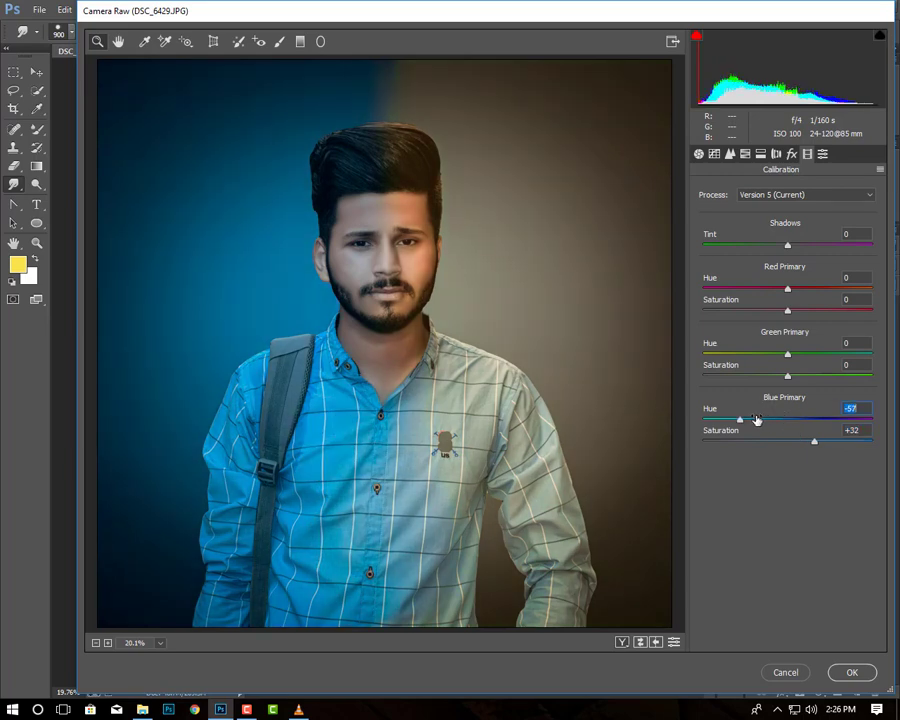
pyautogui.moveTo(758, 420)
pyautogui.mouseDown()
pyautogui.moveTo(772, 420)
pyautogui.moveTo(755, 420)
pyautogui.mouseUp()
pyautogui.moveTo(818, 447); pyautogui.dragTo(835, 441)
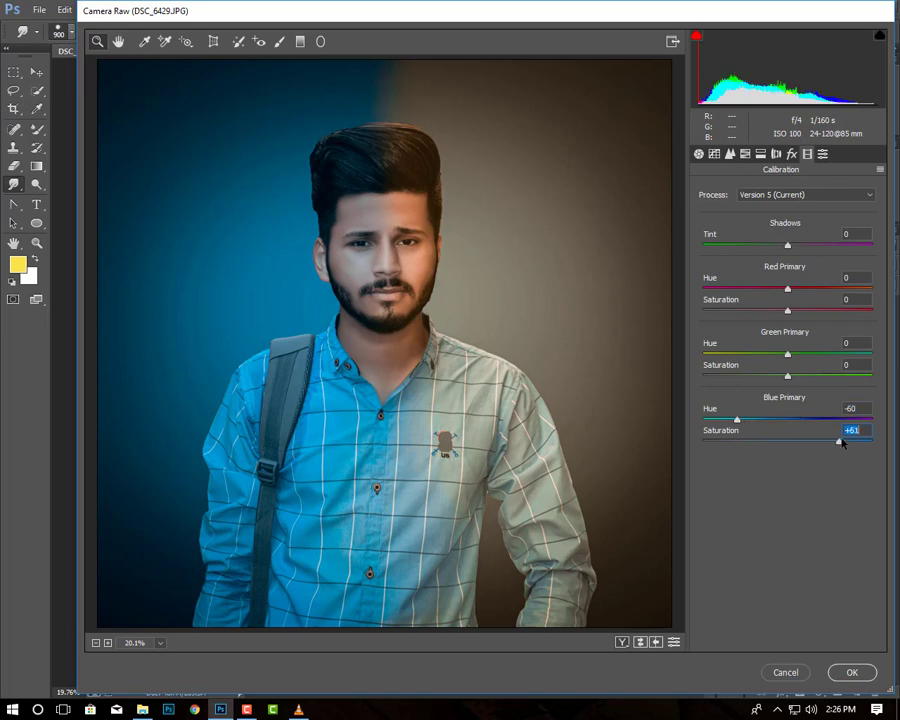
pyautogui.click(784, 441)
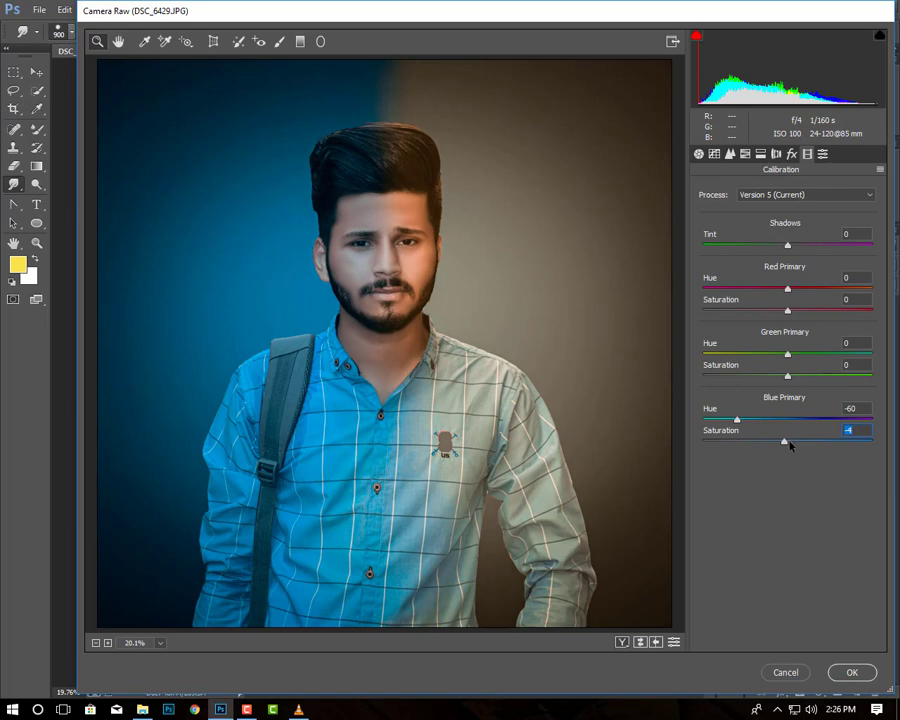
pyautogui.moveTo(785, 441); pyautogui.dragTo(797, 441)
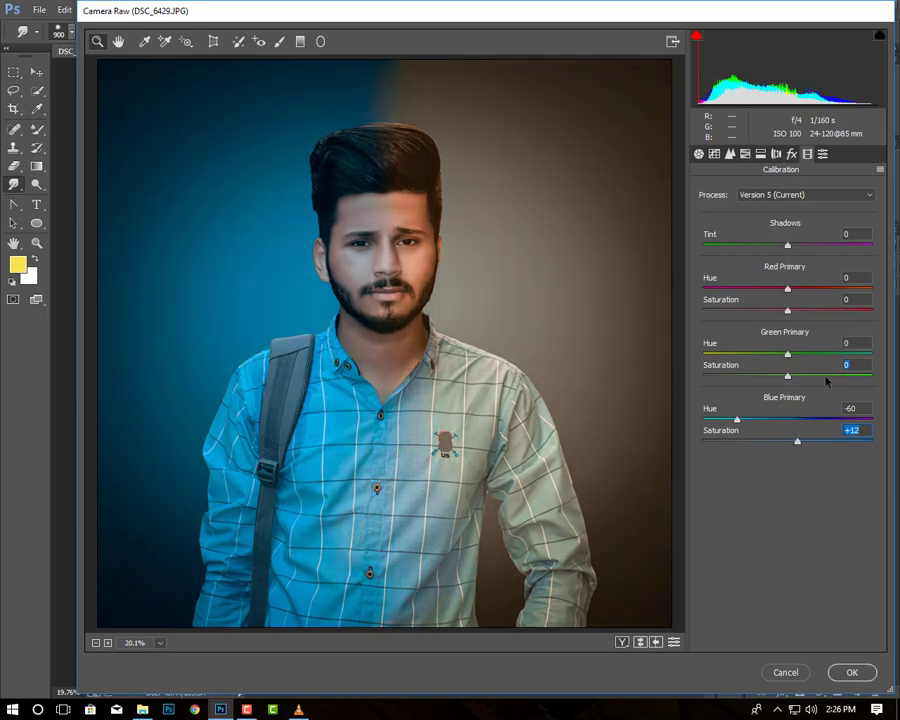
pyautogui.moveTo(826, 380)
pyautogui.mouseDown()
pyautogui.moveTo(837, 381)
pyautogui.moveTo(829, 381)
pyautogui.mouseUp()
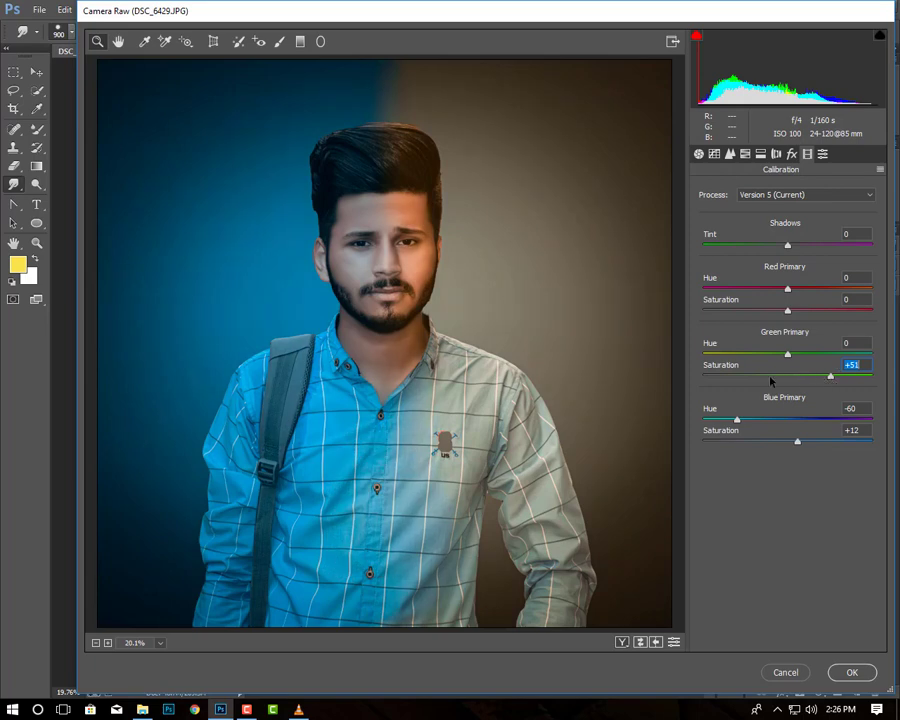
pyautogui.click(770, 377)
pyautogui.moveTo(767, 375)
pyautogui.mouseDown()
pyautogui.moveTo(825, 372)
pyautogui.moveTo(770, 373)
pyautogui.moveTo(850, 355)
pyautogui.moveTo(762, 360)
pyautogui.mouseUp()
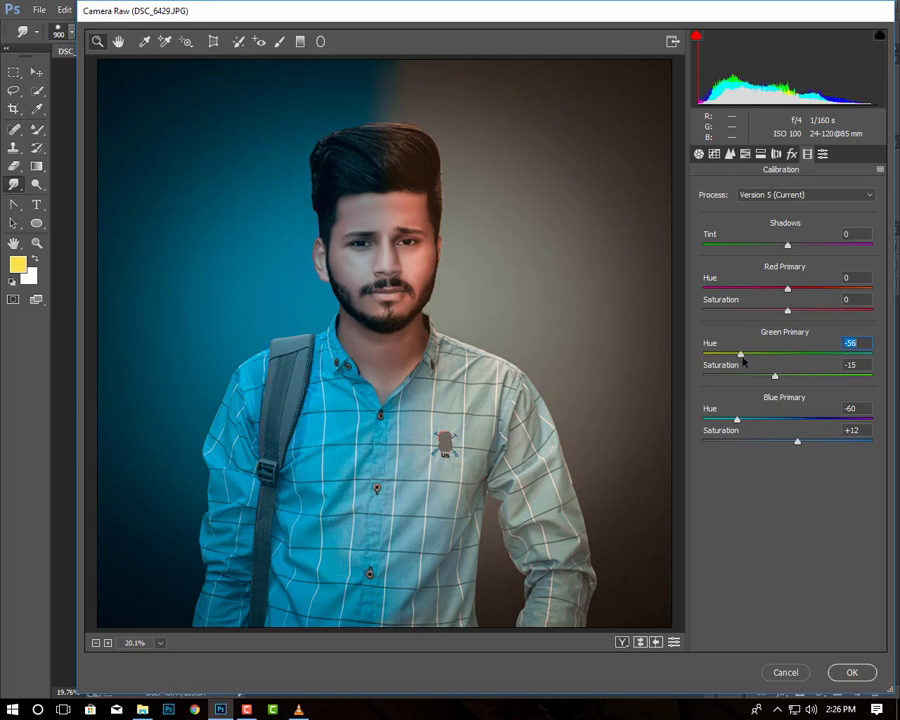
pyautogui.click(834, 354)
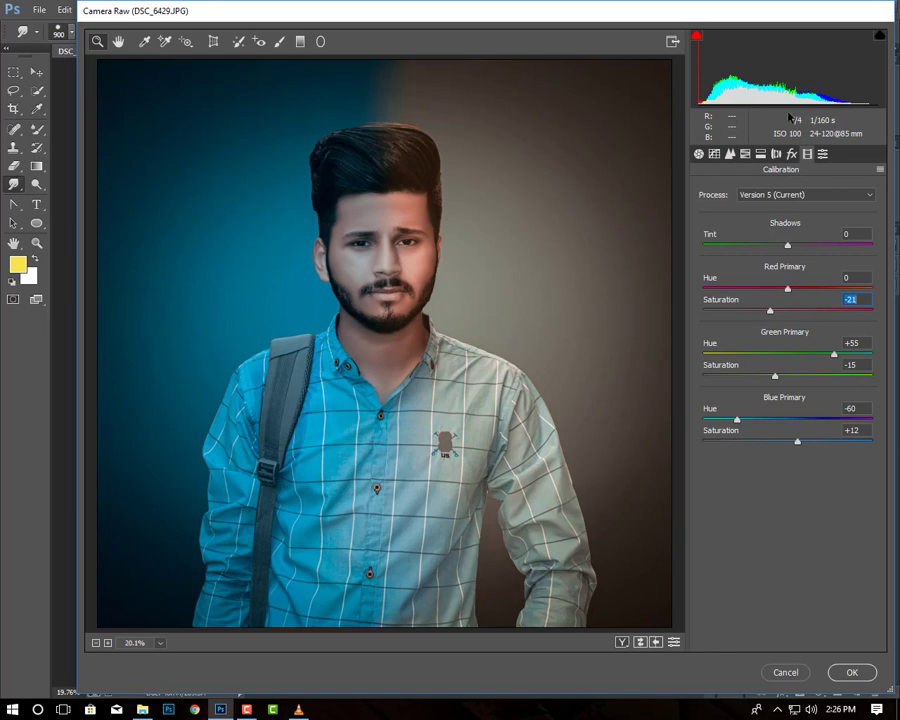
# Raise Clarity to +34 in the Basic panel and apply the Camera Raw grade
pyautogui.click(729, 153)
pyautogui.click(745, 153)
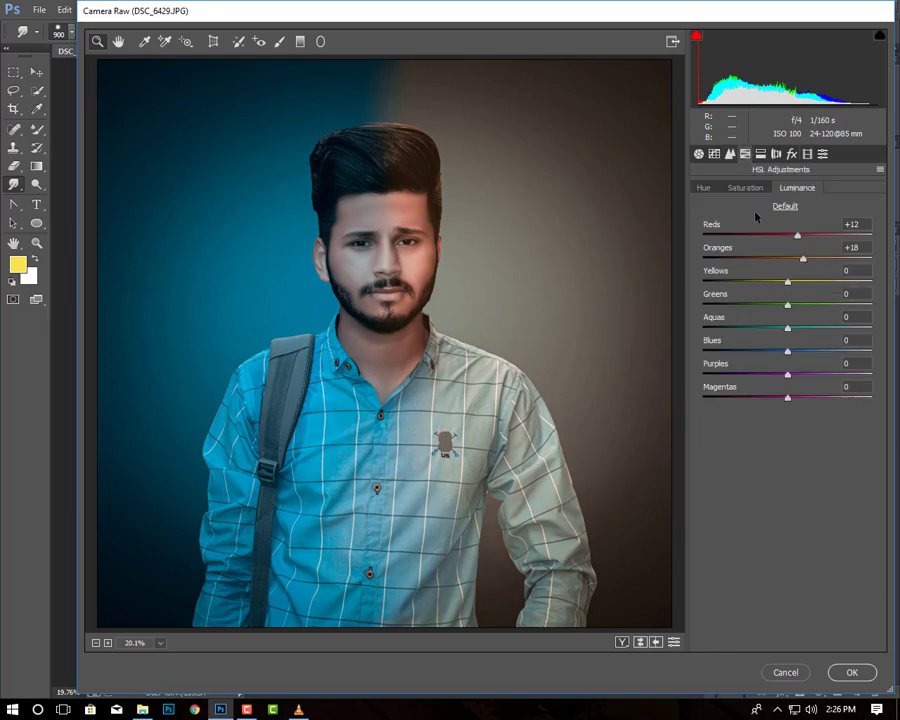
pyautogui.click(698, 153)
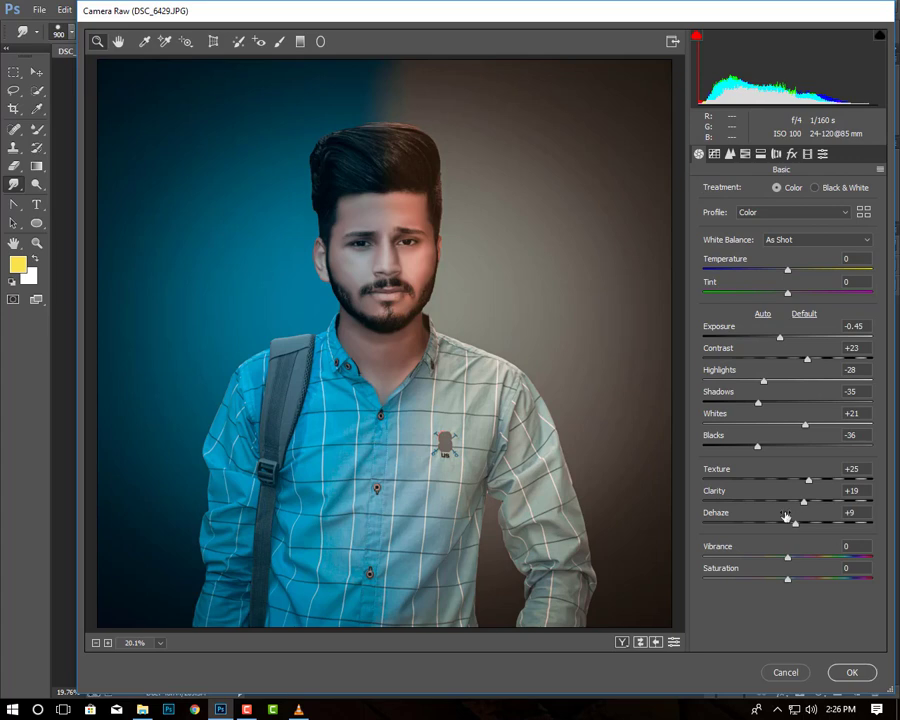
pyautogui.moveTo(798, 501); pyautogui.dragTo(819, 503)
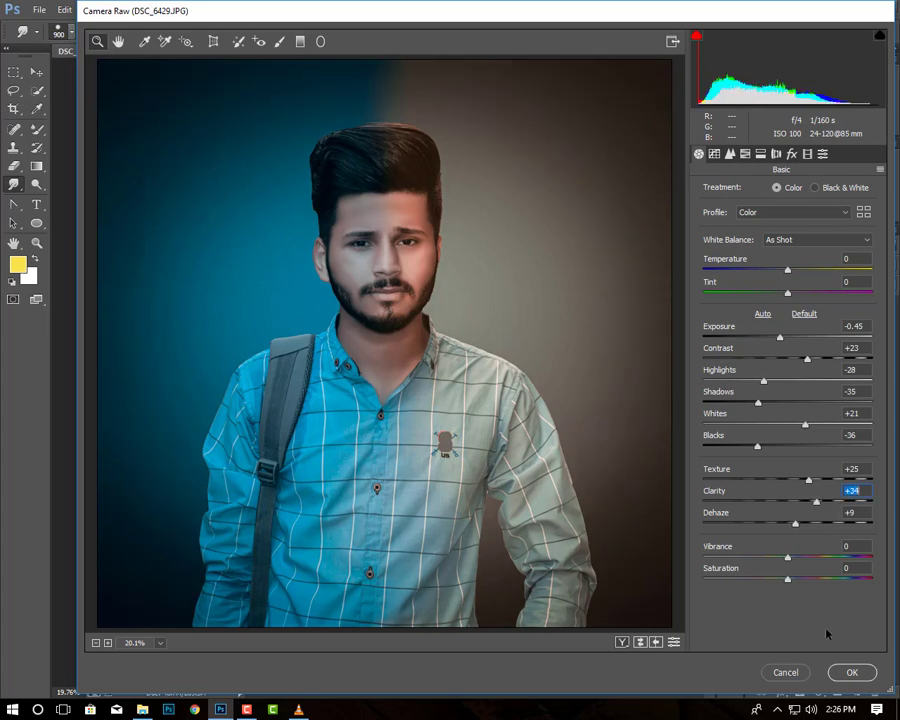
pyautogui.click(849, 671)
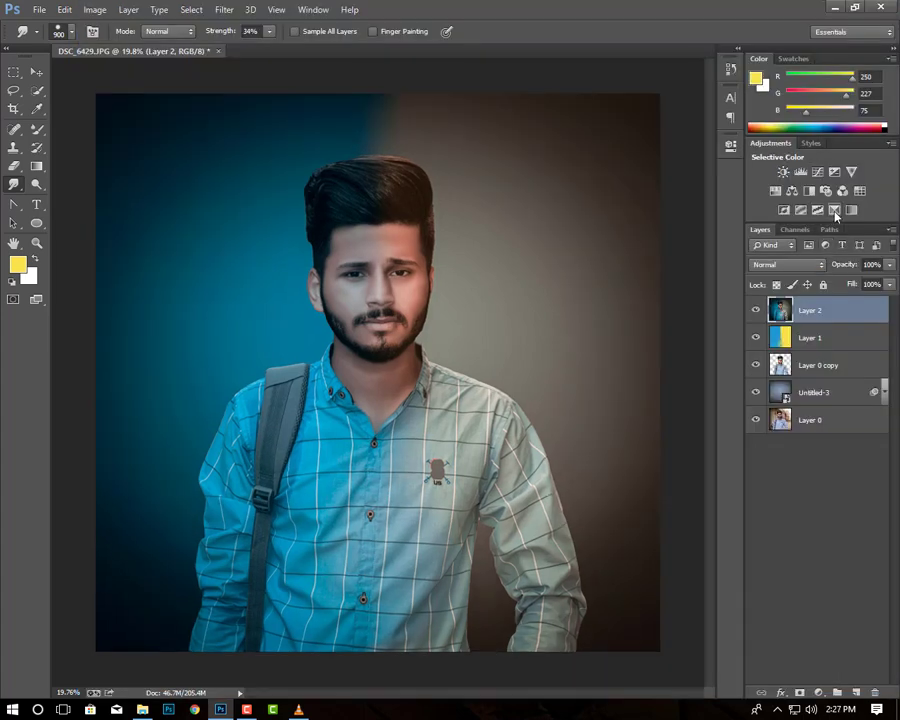
# Add a Selective Color layer: more cyan and less magenta in Reds, Blues magenta +39
pyautogui.click(835, 210)
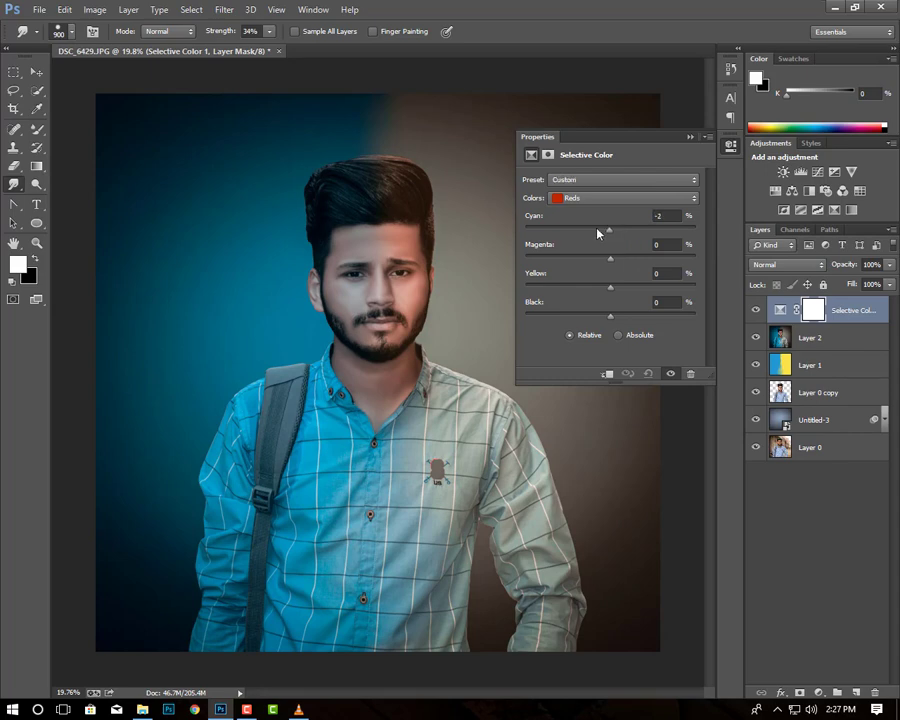
pyautogui.moveTo(552, 234); pyautogui.dragTo(658, 234)
pyautogui.moveTo(607, 262)
pyautogui.mouseDown()
pyautogui.moveTo(585, 262)
pyautogui.moveTo(600, 259)
pyautogui.mouseUp()
pyautogui.moveTo(610, 316)
pyautogui.mouseDown()
pyautogui.moveTo(573, 317)
pyautogui.moveTo(608, 318)
pyautogui.mouseUp()
pyautogui.click(617, 198)
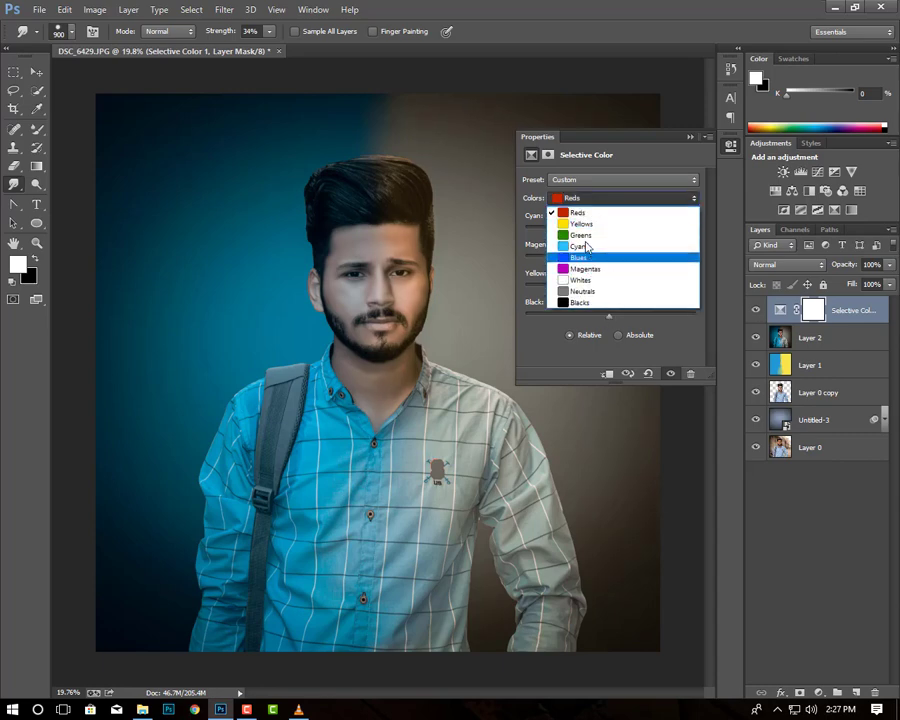
pyautogui.click(594, 257)
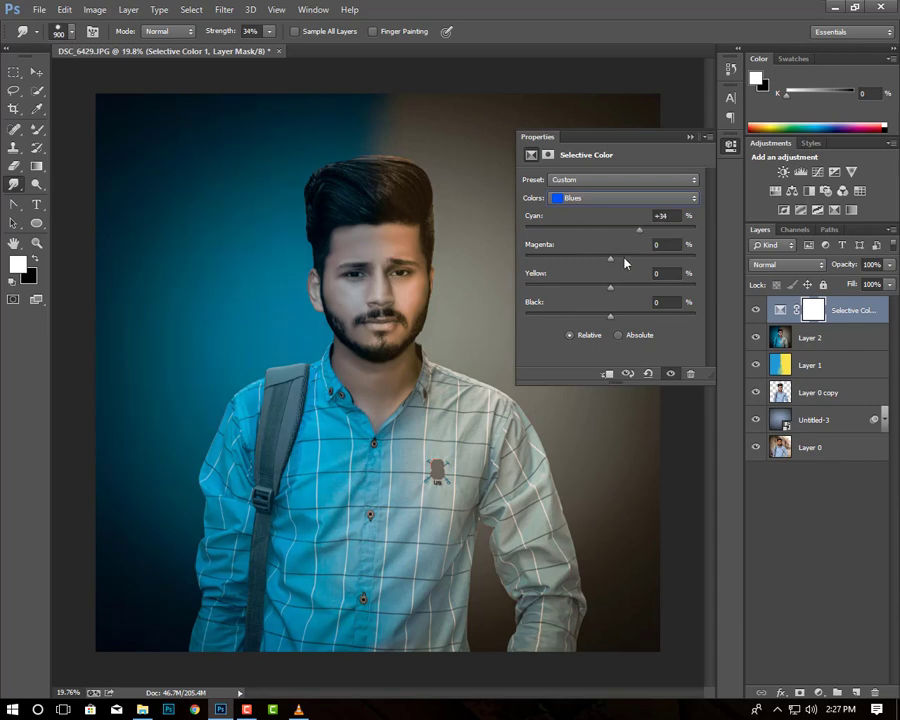
pyautogui.moveTo(593, 262)
pyautogui.mouseDown()
pyautogui.moveTo(645, 259)
pyautogui.moveTo(587, 264)
pyautogui.moveTo(632, 288)
pyautogui.moveTo(639, 318)
pyautogui.mouseUp()
# In Selective Color Blacks, reduce cyan to warm the shadows and keep magenta at 0
pyautogui.click(610, 199)
pyautogui.click(594, 302)
pyautogui.moveTo(610, 230)
pyautogui.mouseDown()
pyautogui.moveTo(612, 262)
pyautogui.moveTo(609, 232)
pyautogui.mouseUp()
pyautogui.moveTo(609, 260); pyautogui.dragTo(612, 264)
# Flatten the image into a single Background layer and open the Camera Raw Filter
pyautogui.click(688, 138)
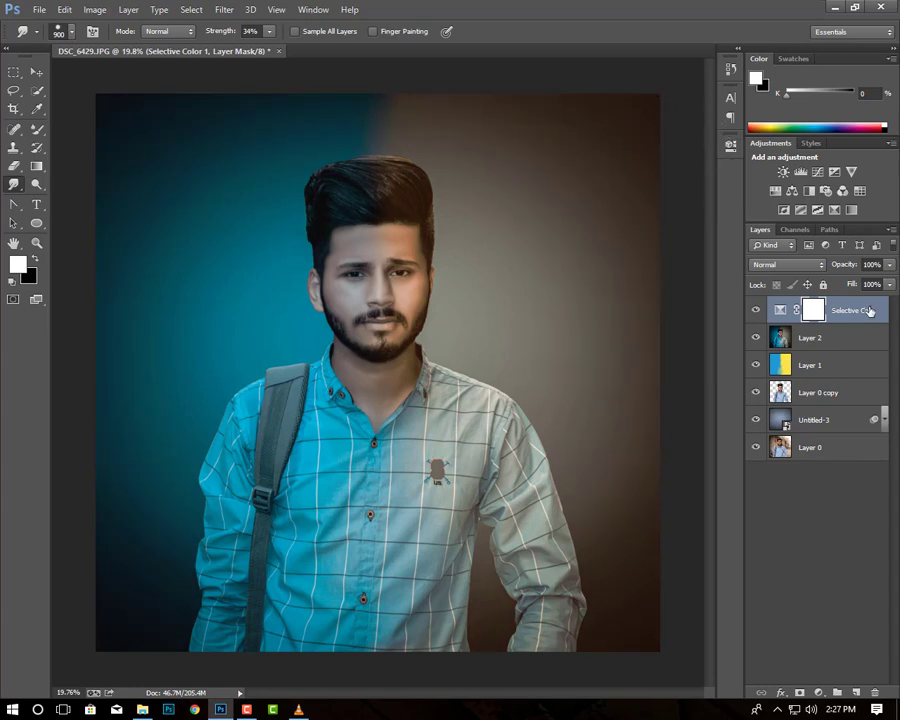
pyautogui.rightClick(869, 313)
pyautogui.click(730, 508)
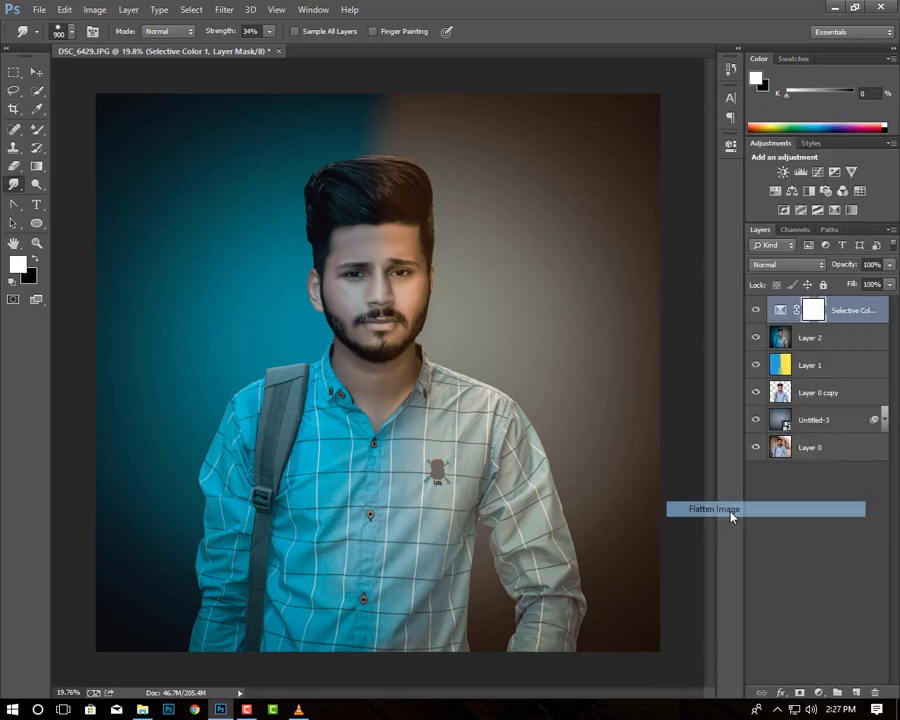
pyautogui.click(224, 10)
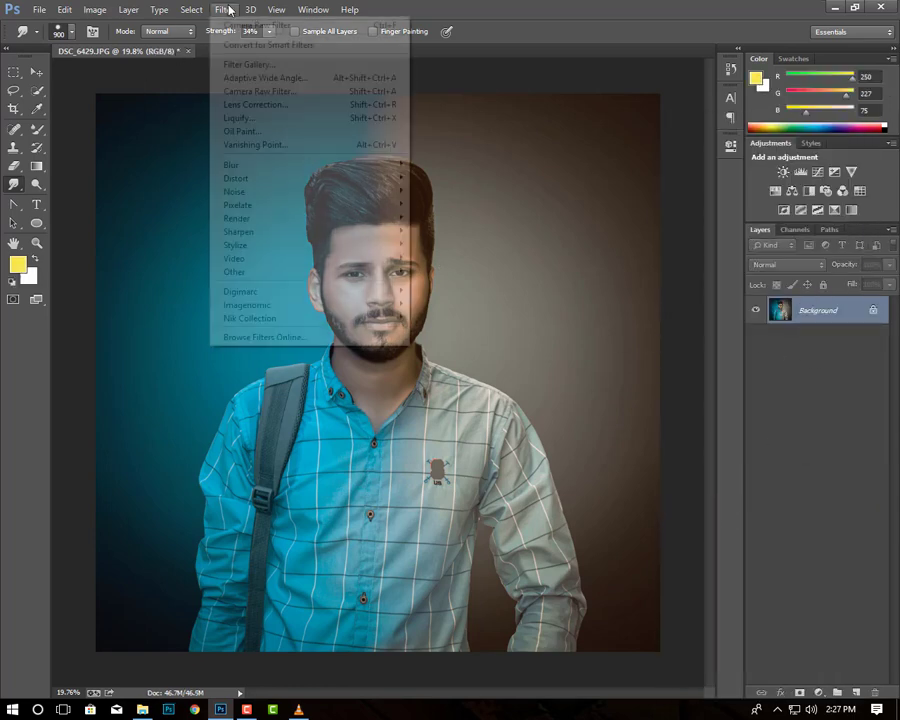
pyautogui.click(258, 92)
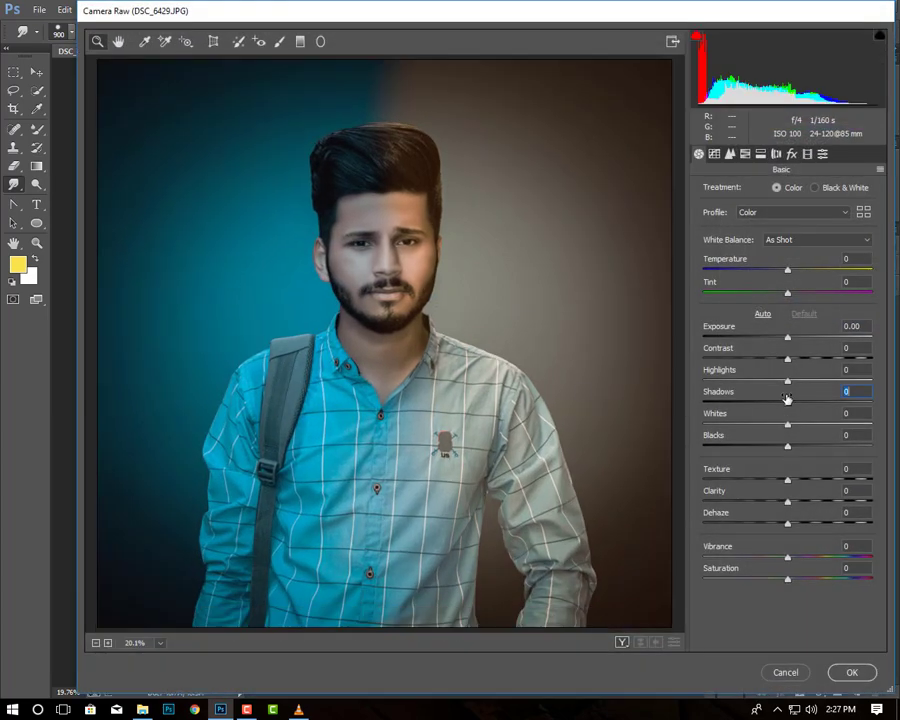
# Set Shadows +26, Exposure +0.10, Contrast +11, nudge Clarity, and try an edge vignette
pyautogui.moveTo(787, 398)
pyautogui.mouseDown()
pyautogui.moveTo(806, 397)
pyautogui.moveTo(800, 424)
pyautogui.mouseUp()
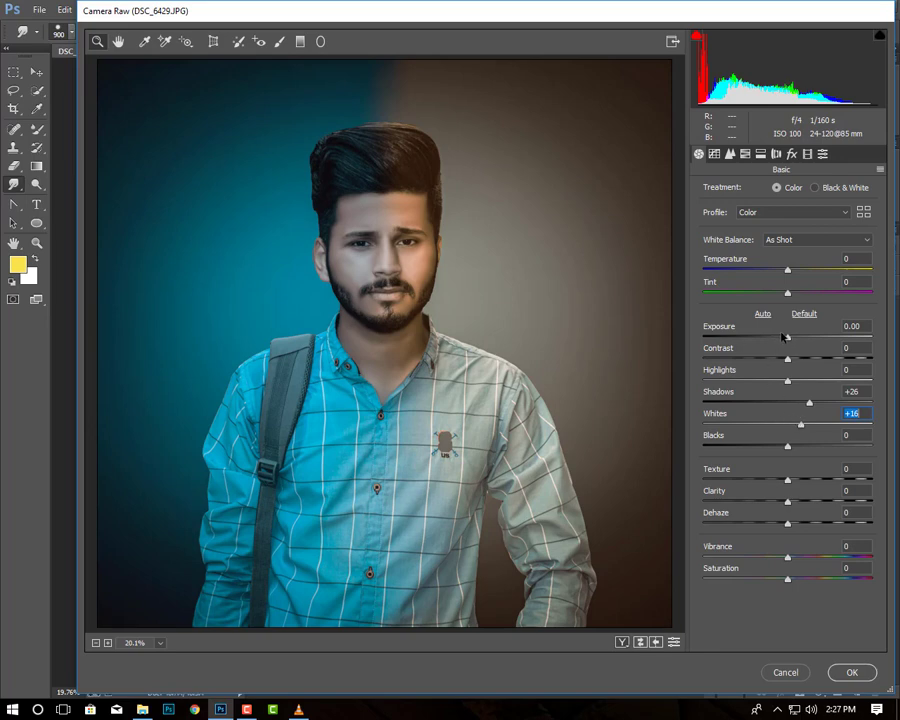
pyautogui.moveTo(787, 337)
pyautogui.mouseDown()
pyautogui.moveTo(803, 341)
pyautogui.moveTo(788, 340)
pyautogui.moveTo(808, 360)
pyautogui.moveTo(796, 358)
pyautogui.mouseUp()
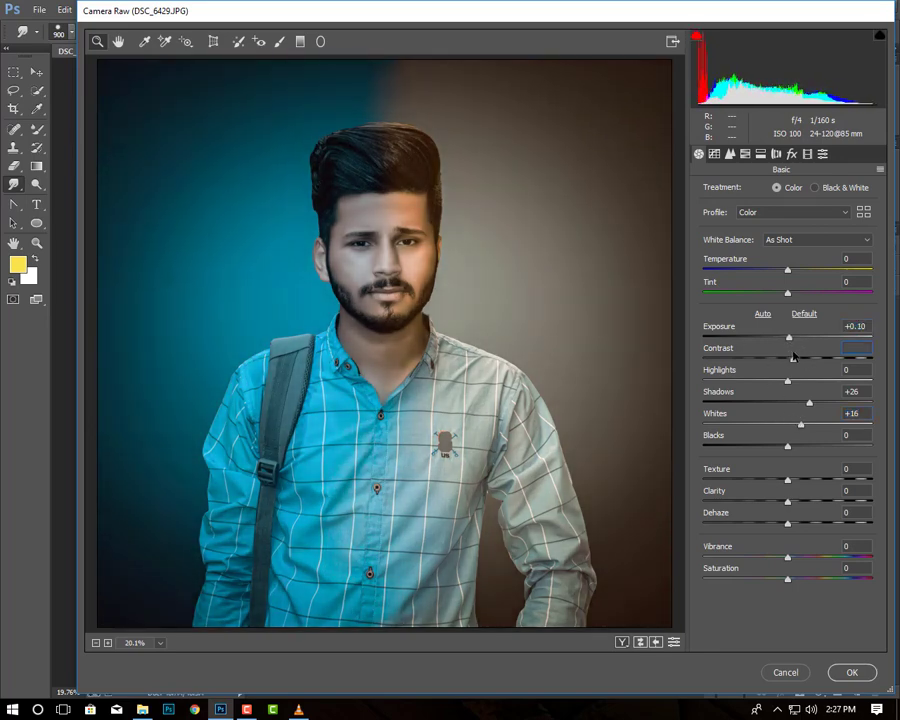
pyautogui.moveTo(787, 502); pyautogui.dragTo(803, 503)
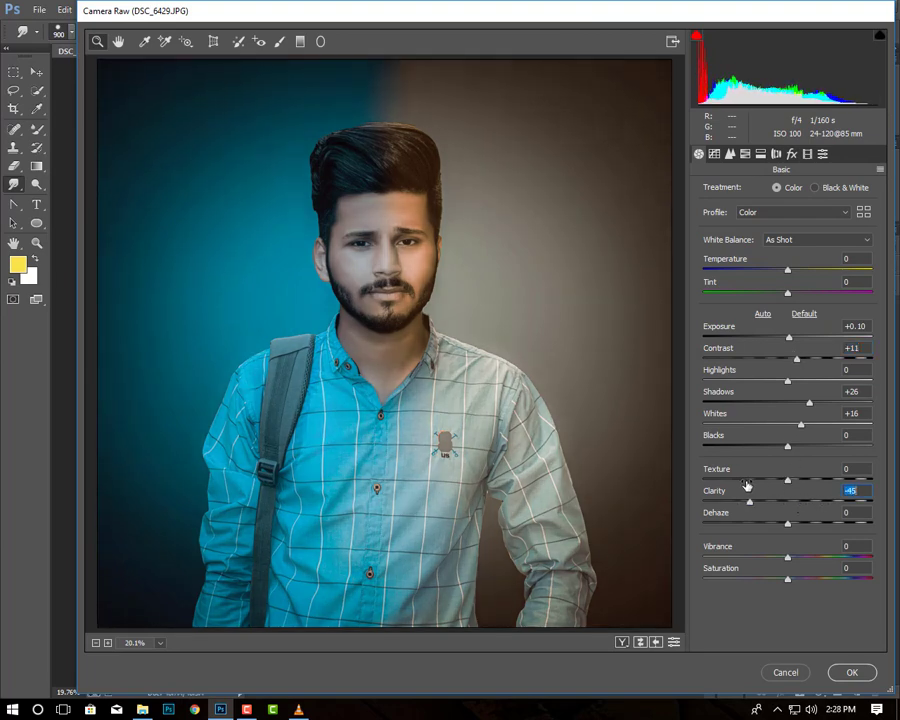
pyautogui.press('Down')
pyautogui.press('Down')
pyautogui.press('Down')
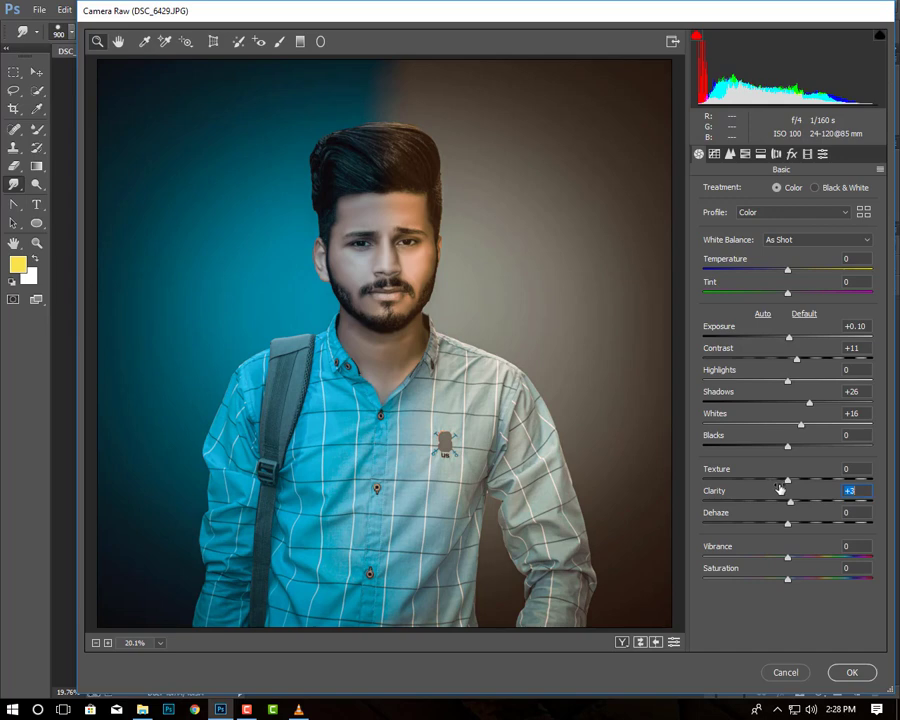
pyautogui.press('Up')
pyautogui.press('Up')
pyautogui.press('Up')
pyautogui.moveTo(798, 503)
pyautogui.mouseDown()
pyautogui.moveTo(779, 481)
pyautogui.moveTo(770, 484)
pyautogui.moveTo(798, 521)
pyautogui.mouseUp()
pyautogui.click(791, 154)
pyautogui.moveTo(786, 328)
pyautogui.mouseDown()
pyautogui.moveTo(771, 333)
pyautogui.moveTo(806, 330)
pyautogui.moveTo(788, 335)
pyautogui.mouseUp()
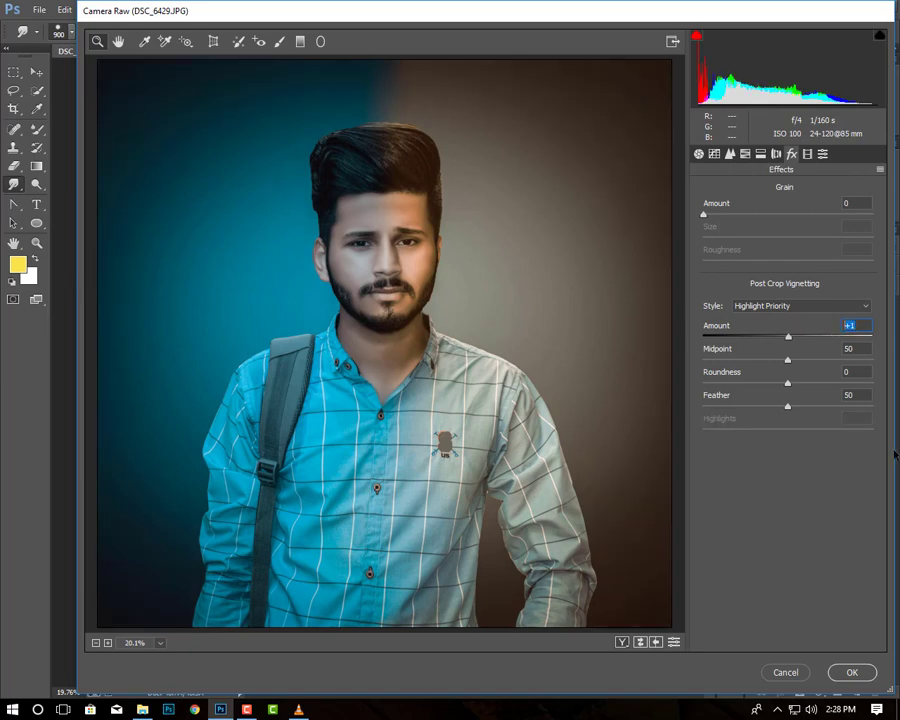
# Reset the vignette Amount to 0, desaturate Aquas to -100 and set Blues saturation +11
pyautogui.write('0')
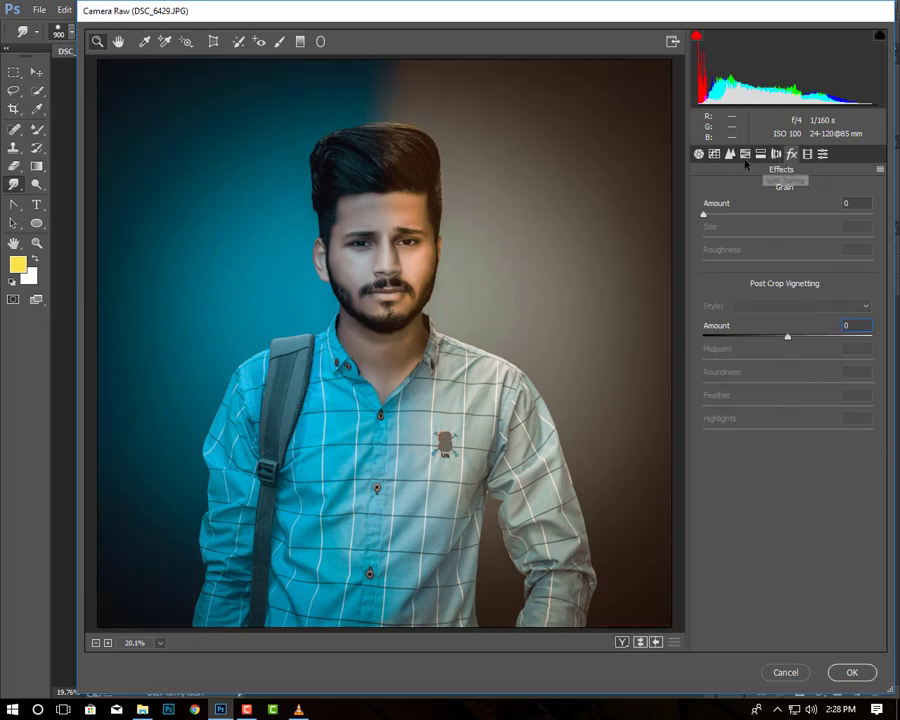
pyautogui.click(745, 153)
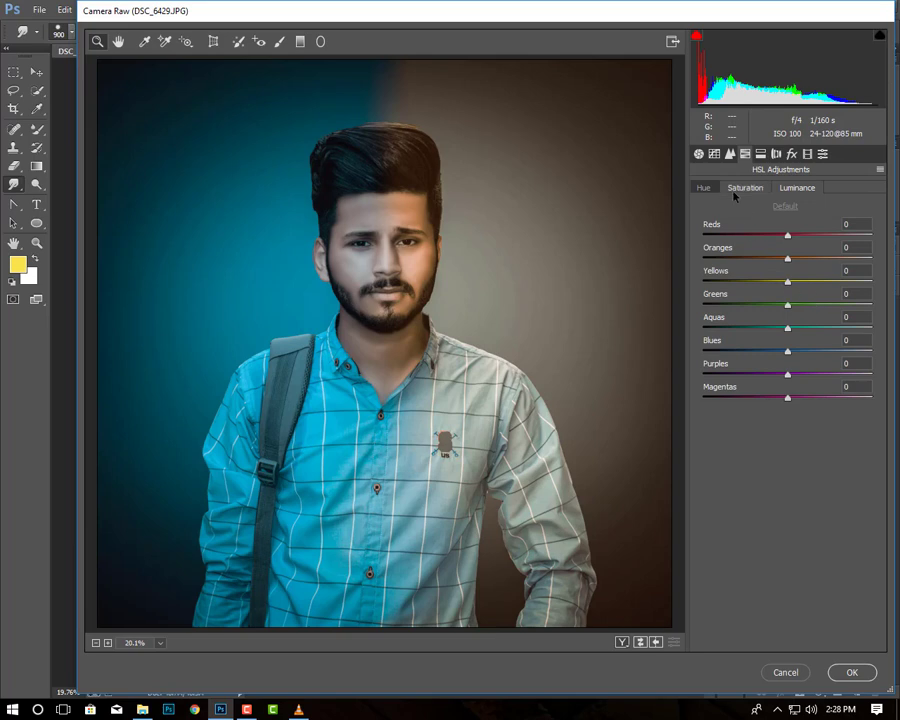
pyautogui.click(745, 187)
pyautogui.moveTo(788, 328)
pyautogui.mouseDown()
pyautogui.moveTo(811, 328)
pyautogui.moveTo(699, 330)
pyautogui.mouseUp()
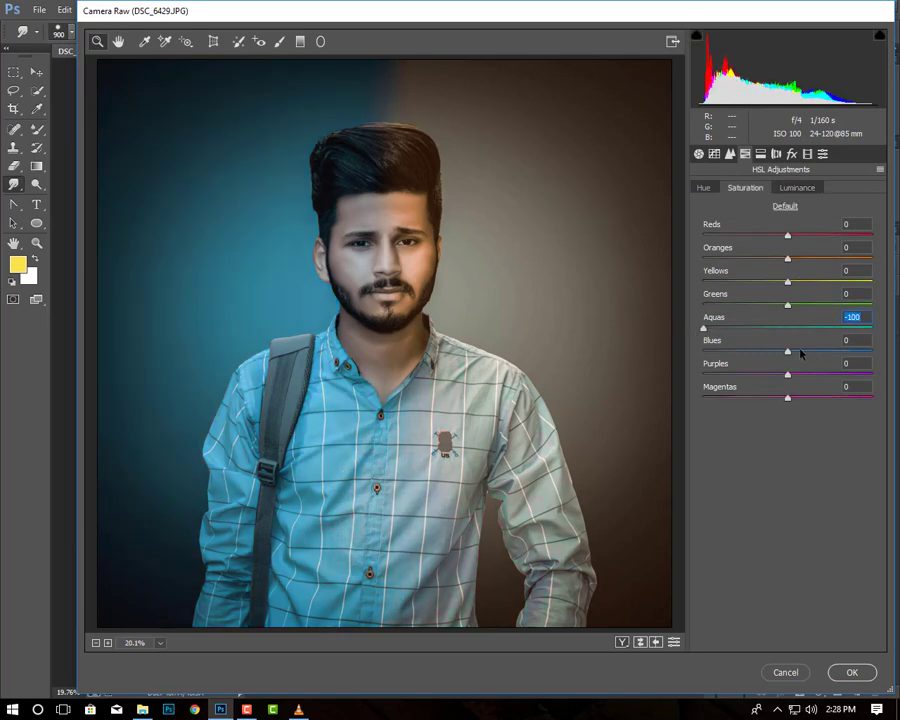
pyautogui.moveTo(788, 350)
pyautogui.mouseDown()
pyautogui.moveTo(773, 350)
pyautogui.moveTo(797, 352)
pyautogui.mouseUp()
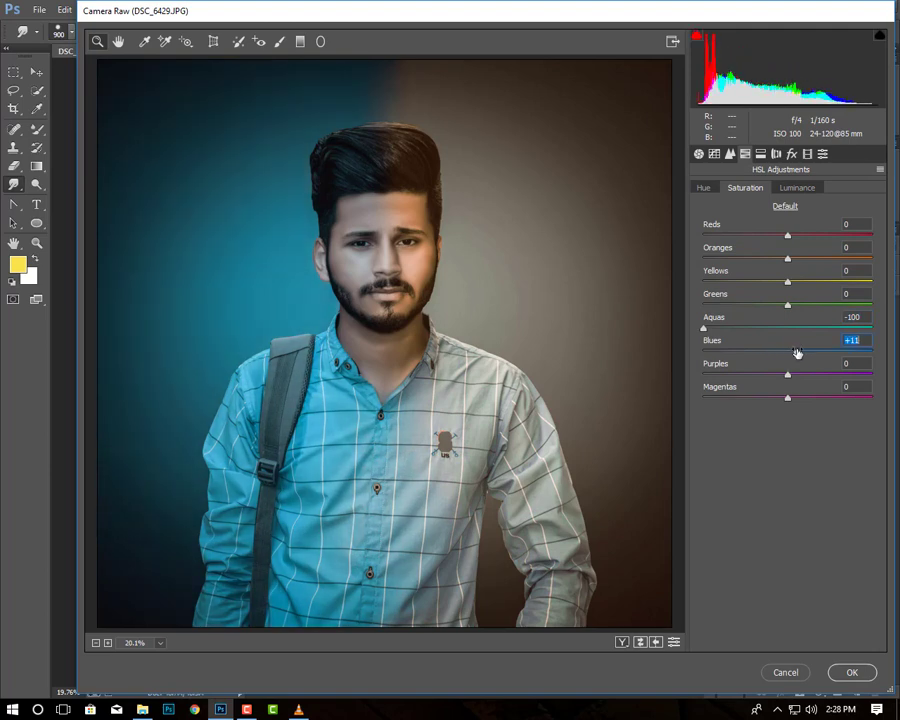
# Shift the Blues hue to about +22 and apply the Camera Raw filter
pyautogui.click(706, 190)
pyautogui.moveTo(790, 344)
pyautogui.mouseDown()
pyautogui.moveTo(744, 348)
pyautogui.moveTo(799, 356)
pyautogui.mouseUp()
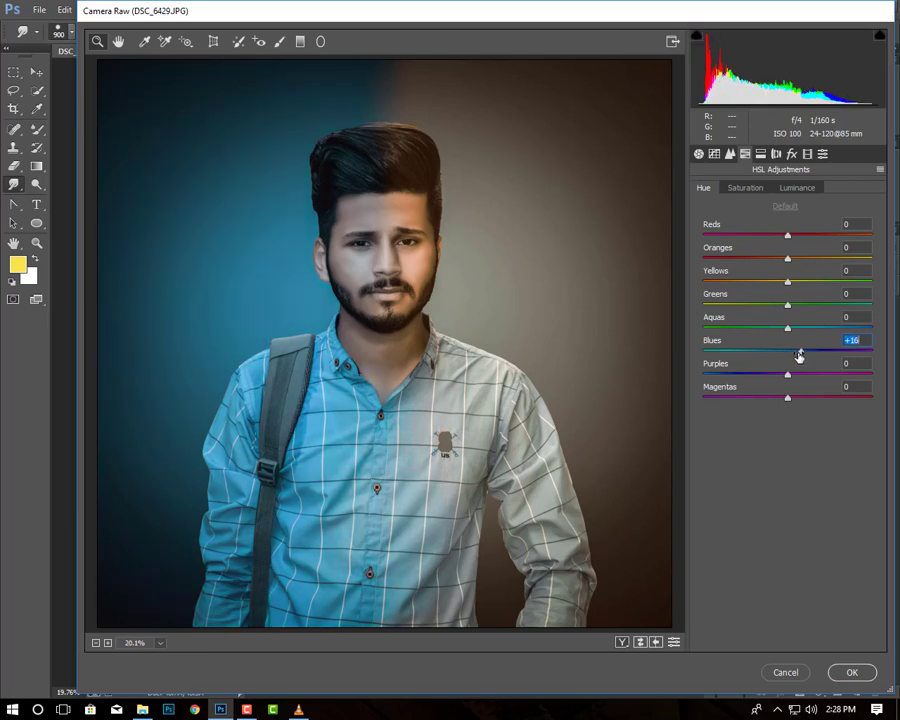
pyautogui.click(852, 672)
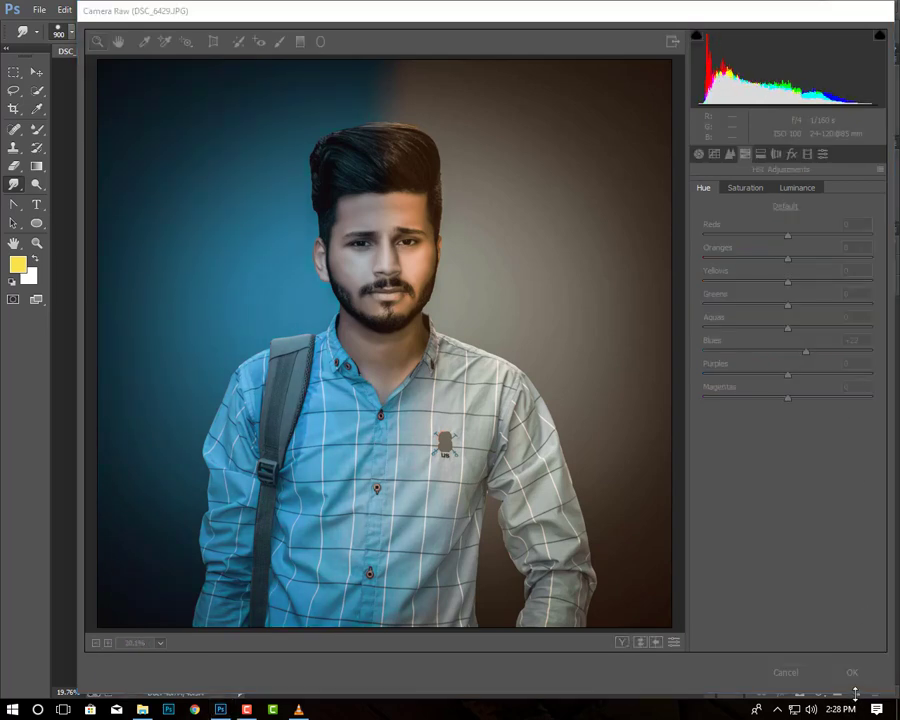
# Run a second Camera Raw pass on the Background layer with Clarity raised to +28
pyautogui.click(852, 670)
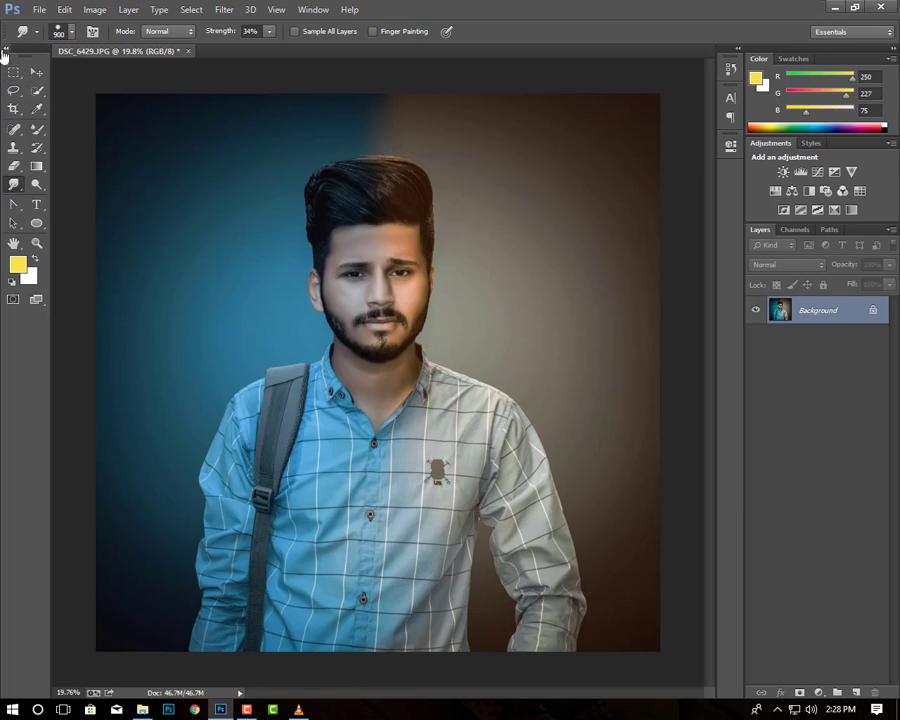
pyautogui.click(226, 9)
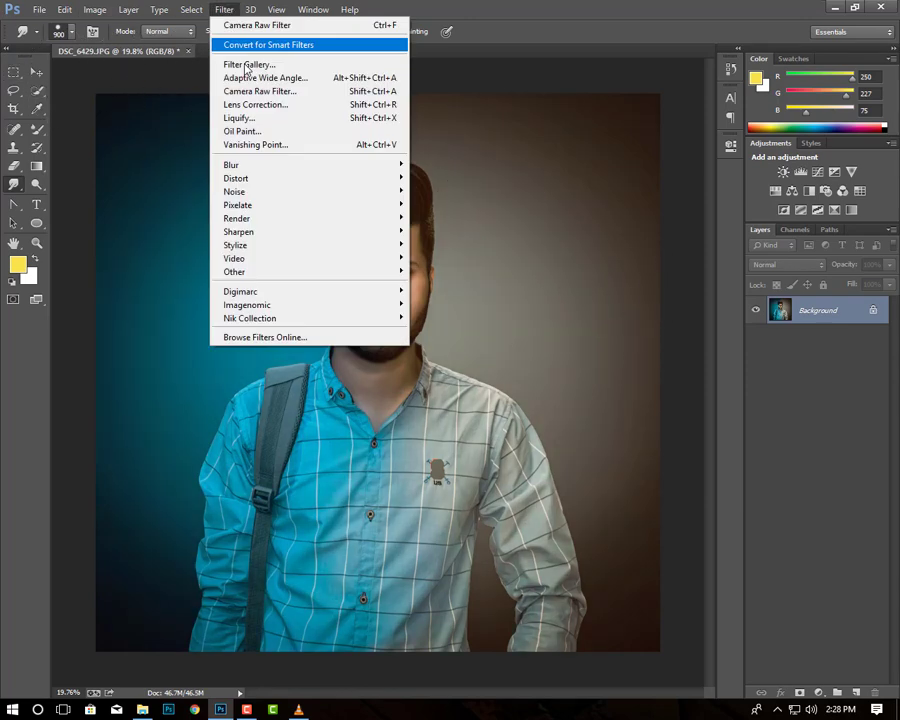
pyautogui.click(259, 91)
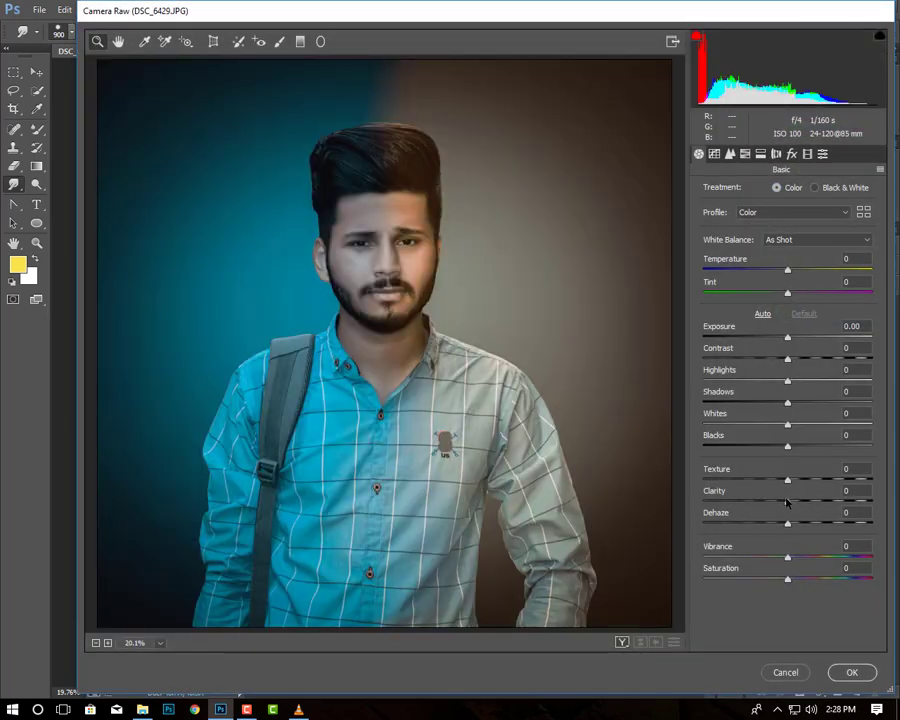
pyautogui.moveTo(807, 503); pyautogui.dragTo(812, 501)
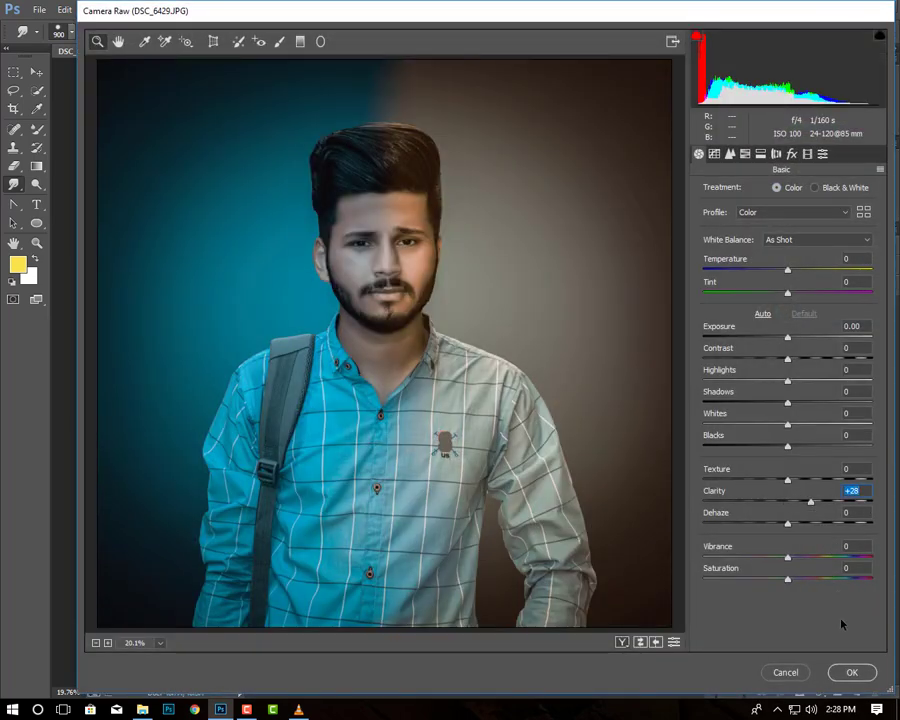
pyautogui.click(851, 672)
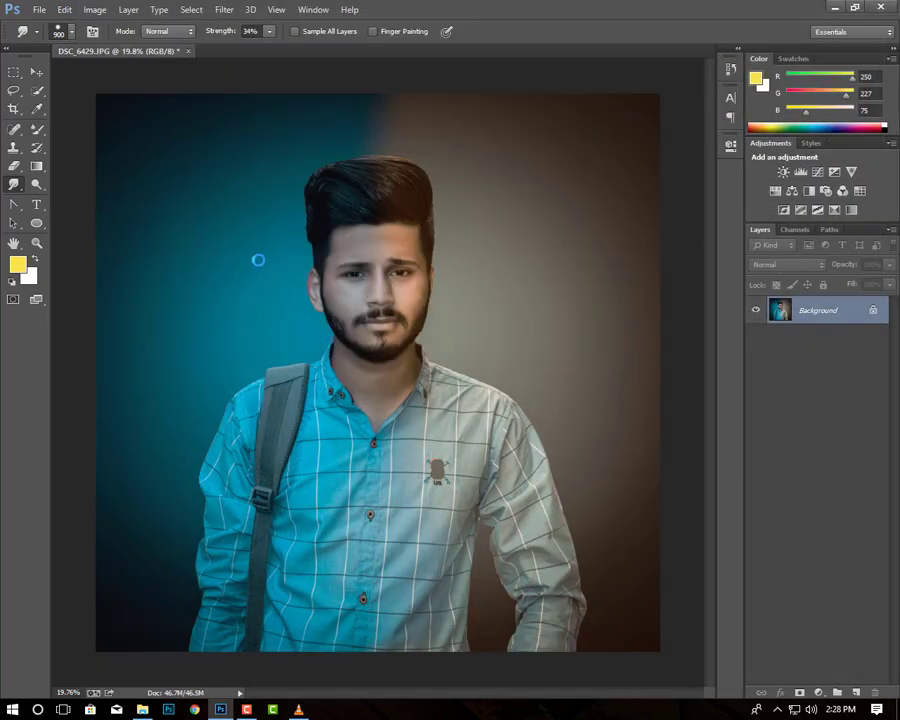
# Deselect, then place the ZINDAGI quote image from Cb Hd Background > Font BG into the portrait
pyautogui.hotkey('ctrl', 'd')
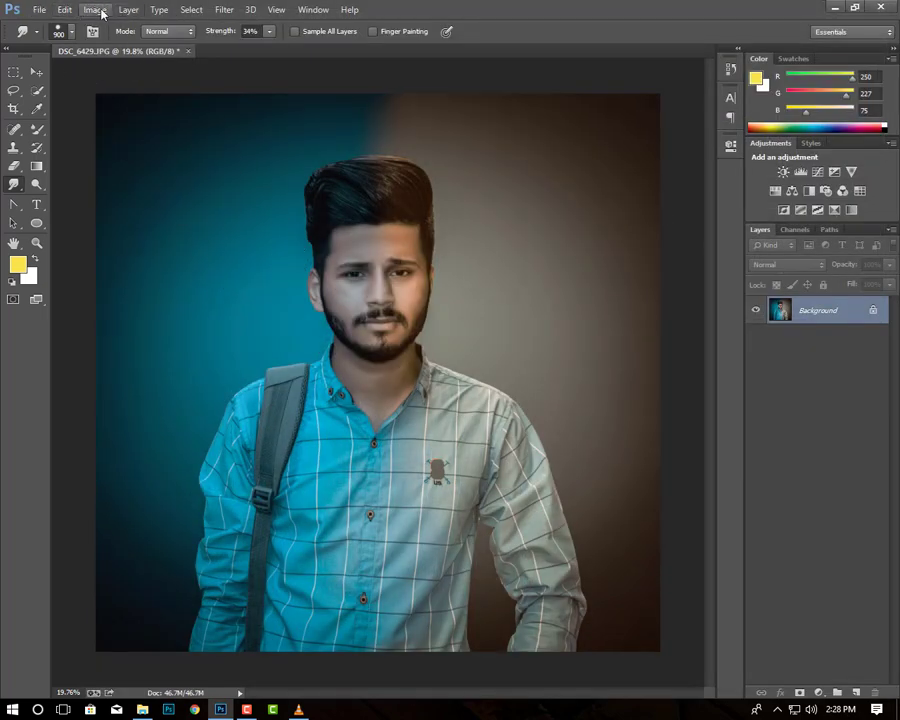
pyautogui.click(96, 10)
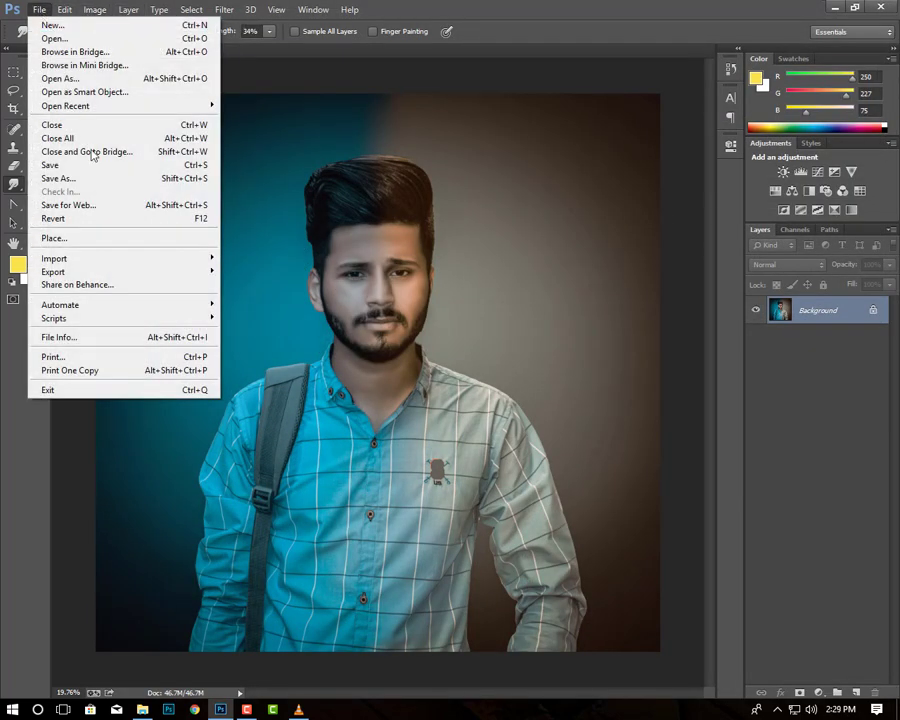
pyautogui.click(86, 242)
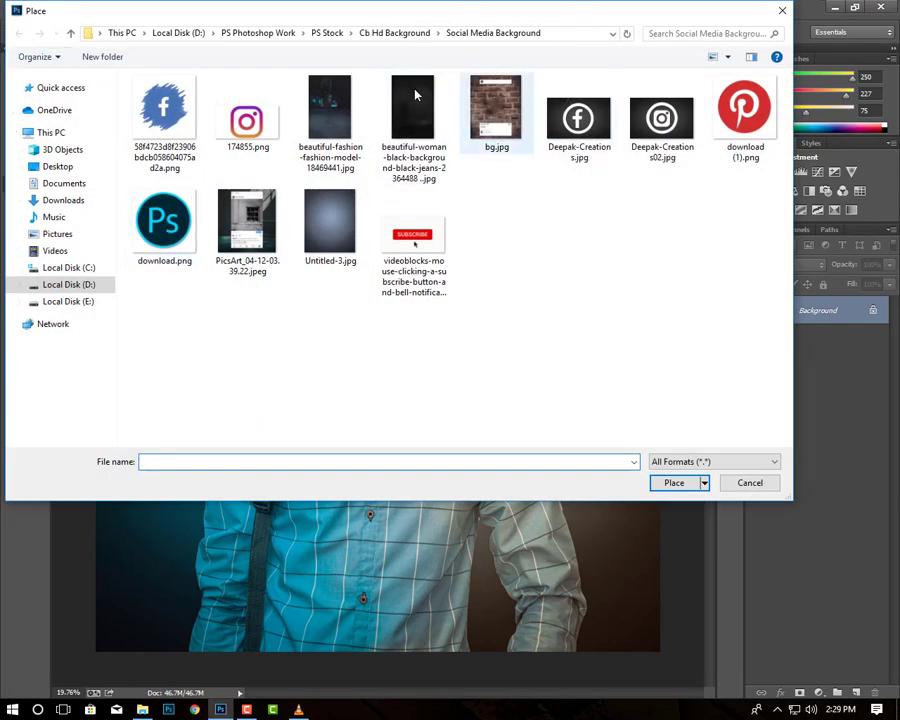
pyautogui.click(73, 36)
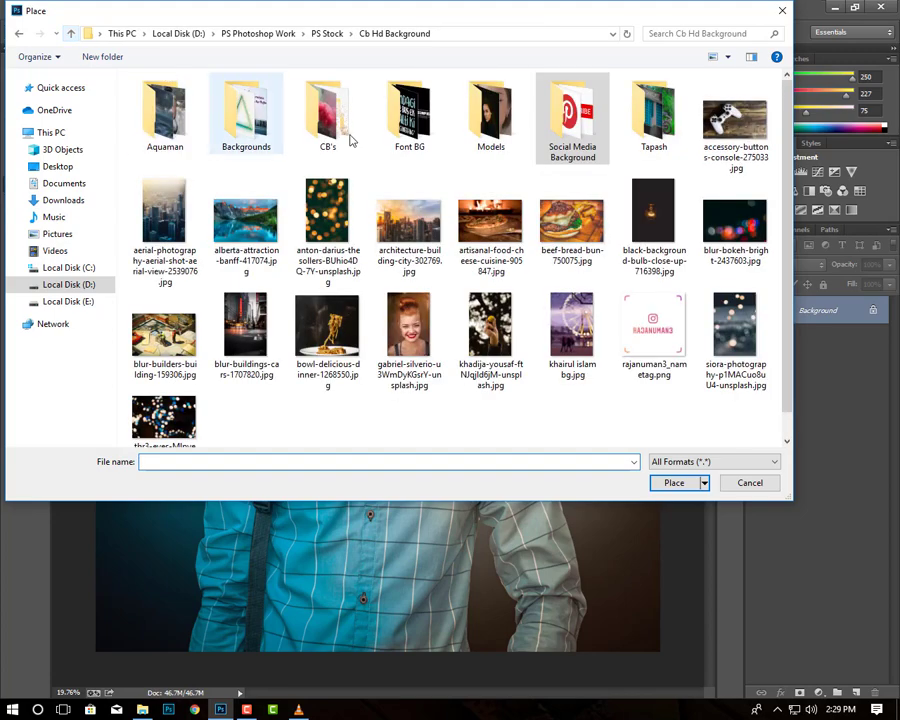
pyautogui.doubleClick(423, 151)
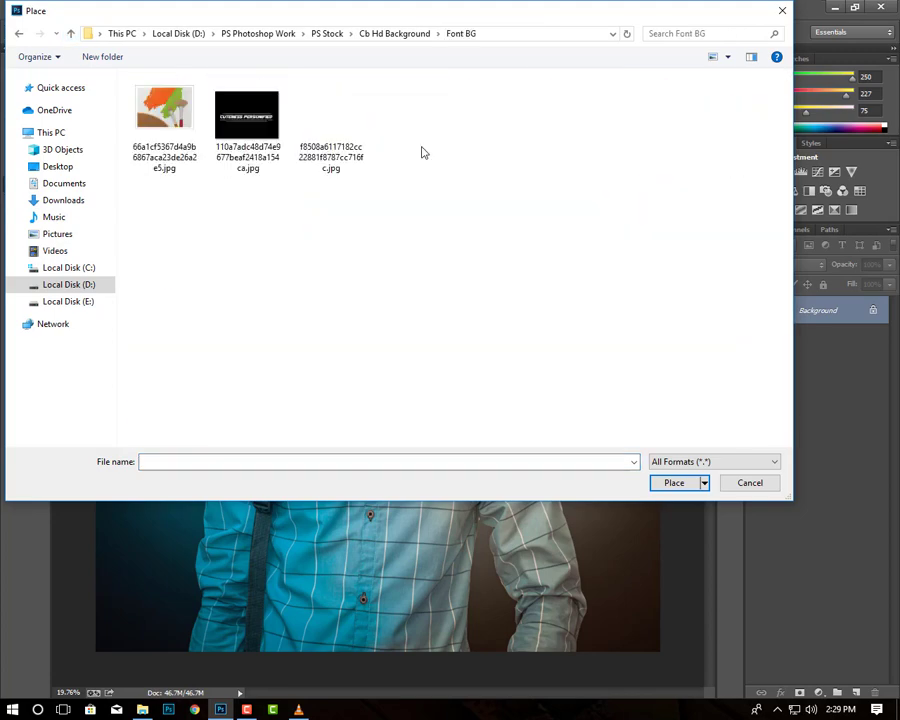
pyautogui.doubleClick(327, 106)
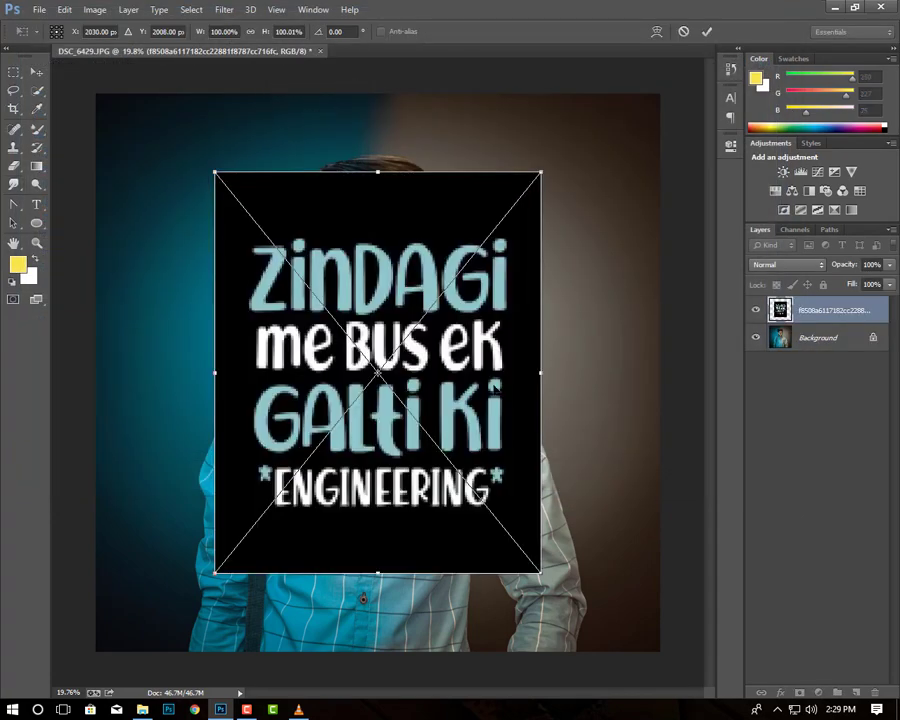
# Scale the quote image to about 61% and position it in the portrait's top-left corner
pyautogui.moveTo(532, 348); pyautogui.dragTo(500, 320)
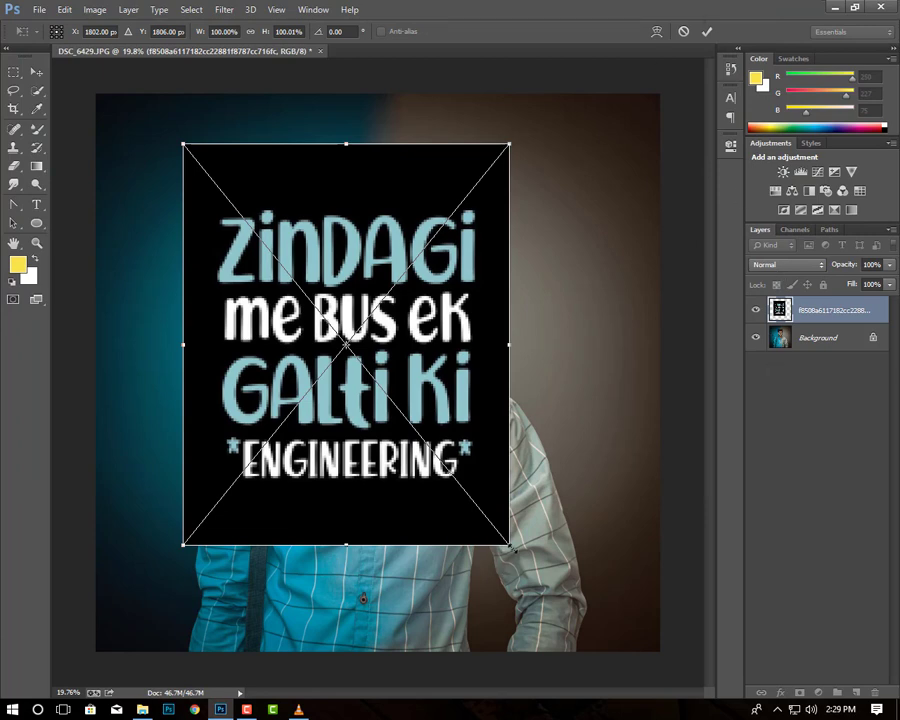
pyautogui.moveTo(509, 545); pyautogui.dragTo(422, 437)
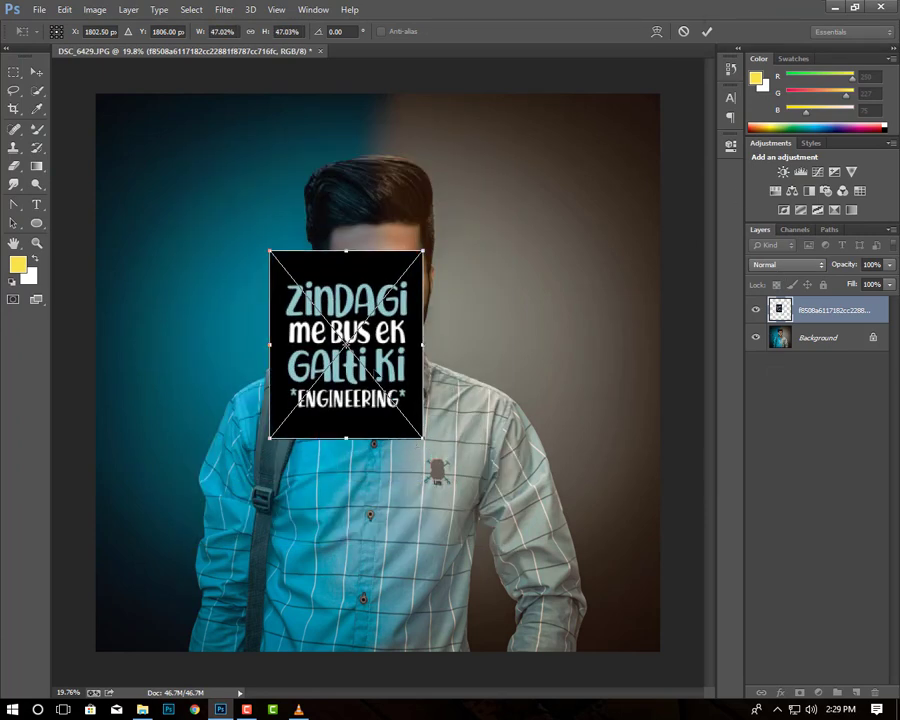
pyautogui.moveTo(402, 356); pyautogui.dragTo(228, 201)
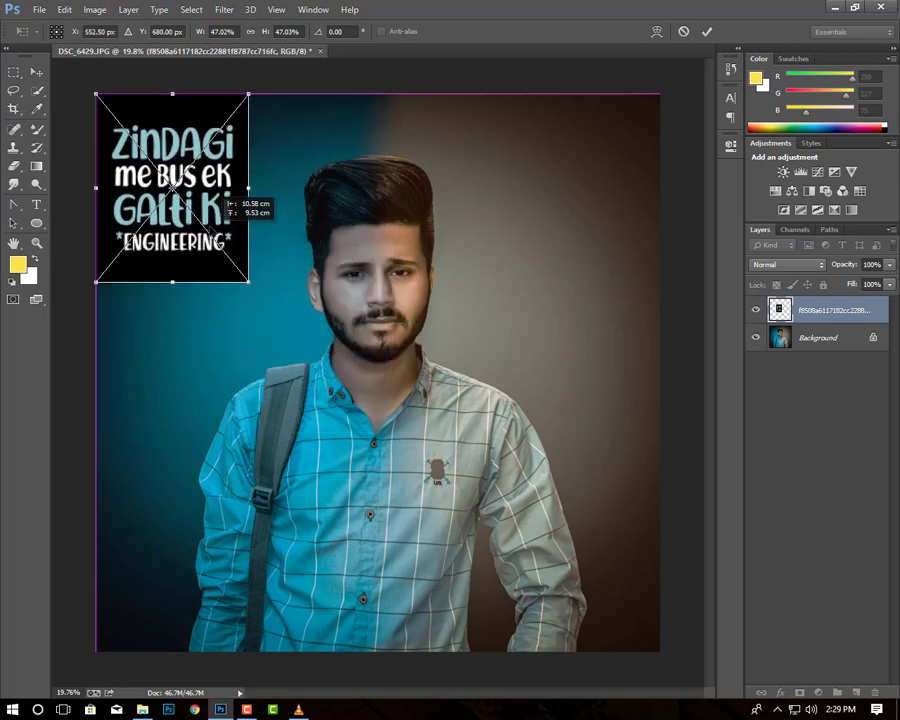
pyautogui.moveTo(247, 282); pyautogui.dragTo(271, 307)
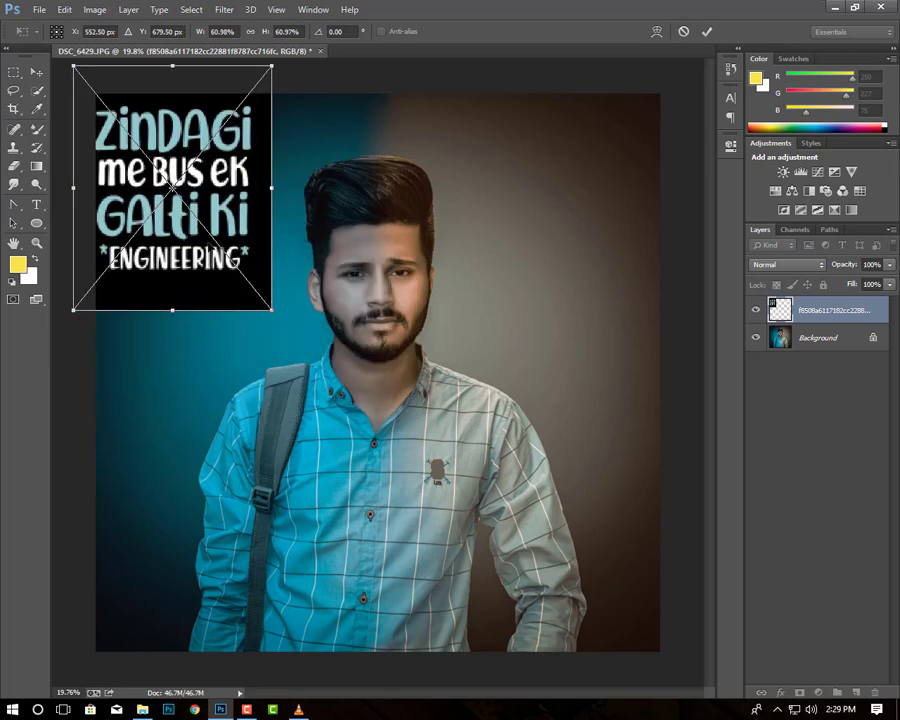
pyautogui.moveTo(218, 201)
pyautogui.mouseDown()
pyautogui.moveTo(233, 207)
pyautogui.moveTo(179, 185)
pyautogui.mouseUp()
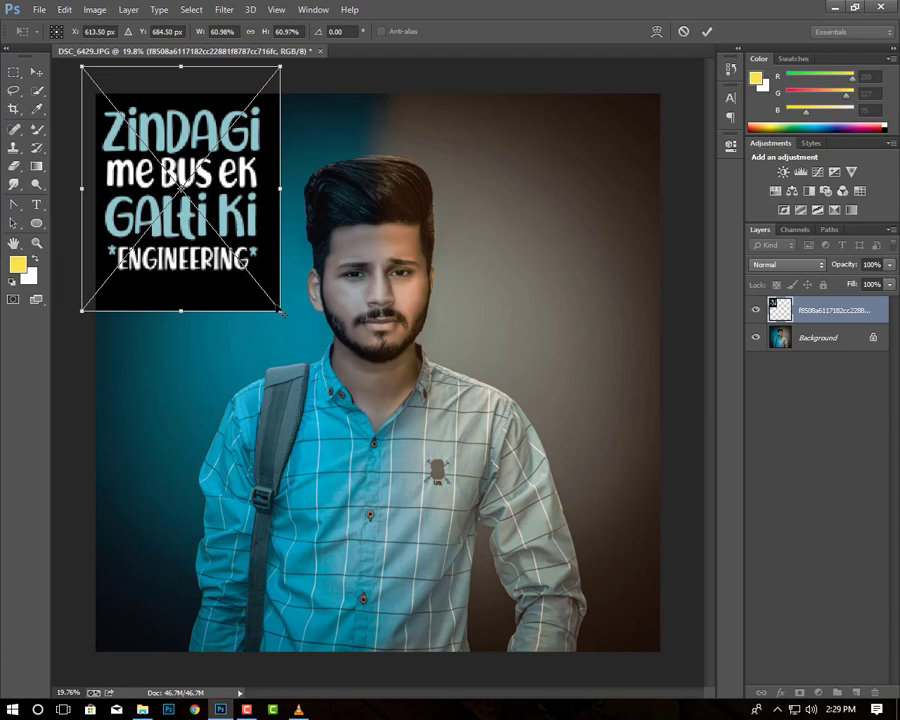
pyautogui.moveTo(279, 312); pyautogui.dragTo(272, 306)
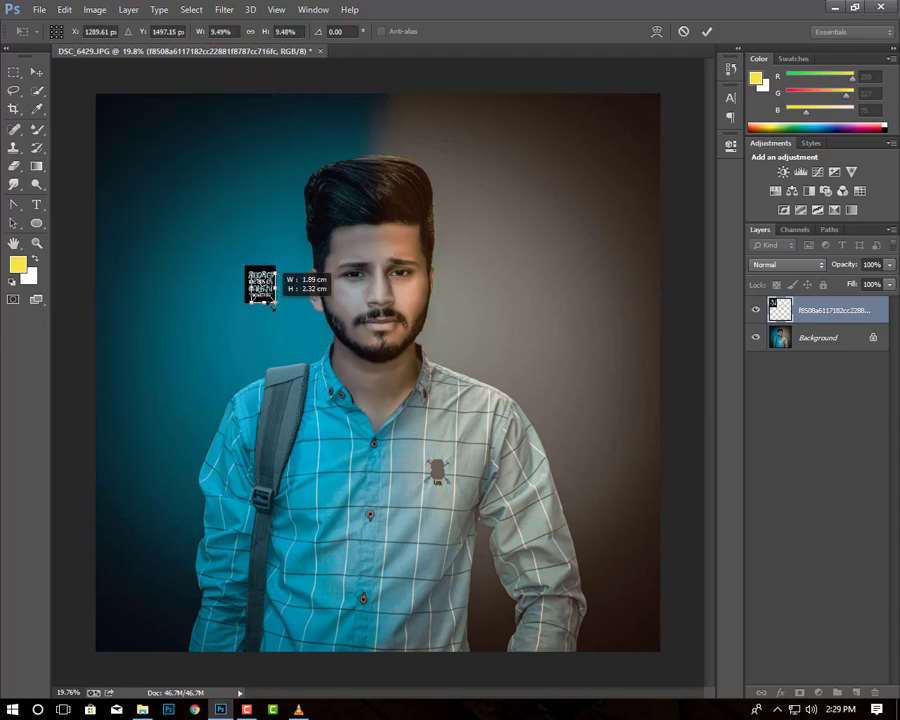
pyautogui.hotkey('ctrl', 'z')
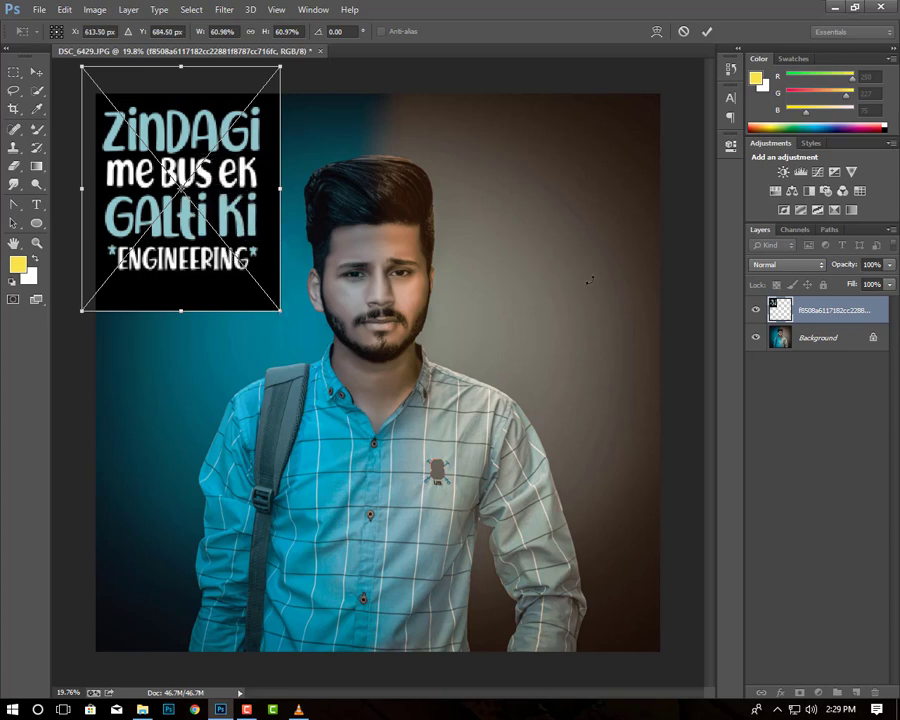
# Commit the quote image's placement and set its layer blend mode to Screen
pyautogui.click(707, 32)
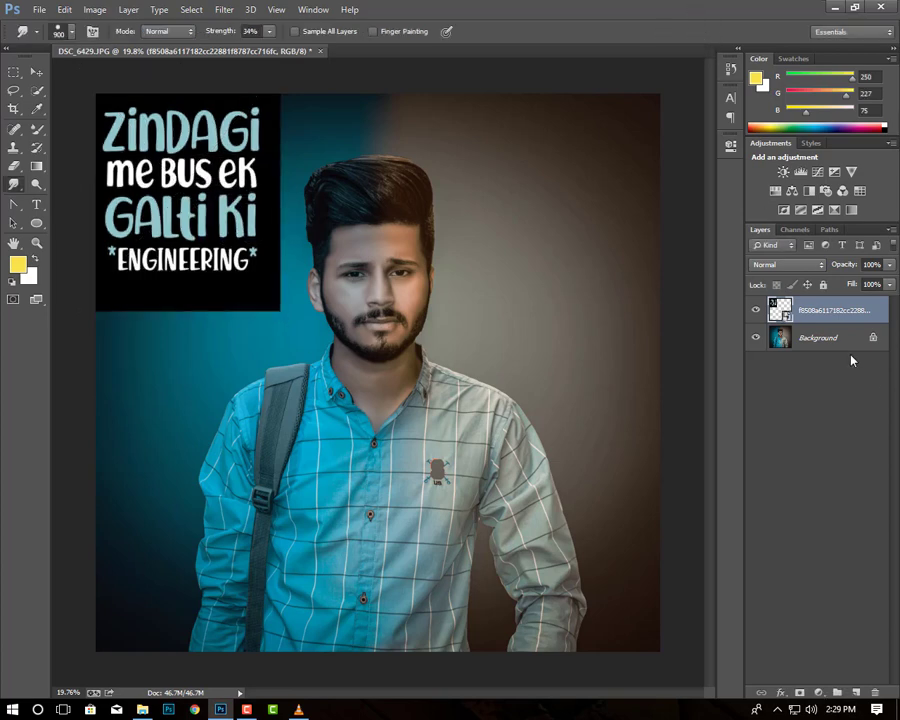
pyautogui.click(788, 264)
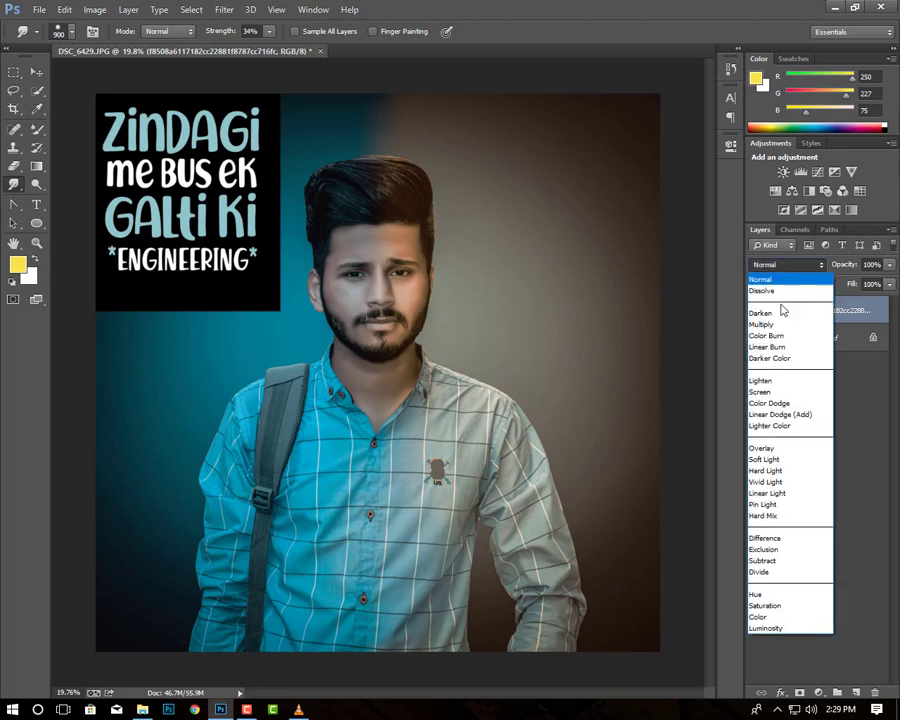
pyautogui.click(772, 391)
# Scale the quote text down to about 55% and nudge it slightly right and down
pyautogui.press('v')
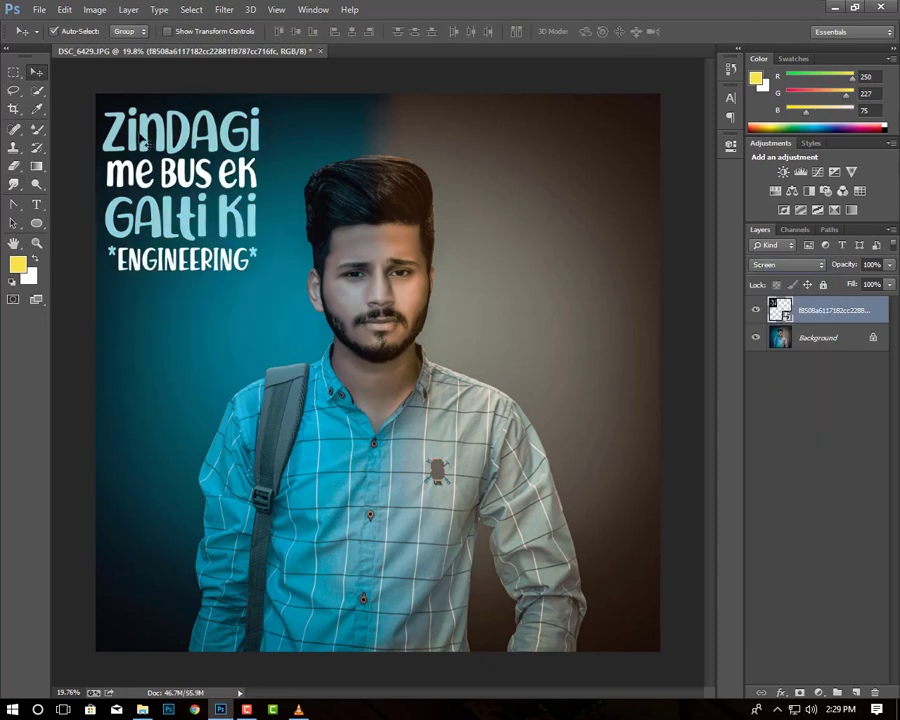
pyautogui.moveTo(144, 143); pyautogui.dragTo(140, 143)
pyautogui.hotkey('ctrl', 't')
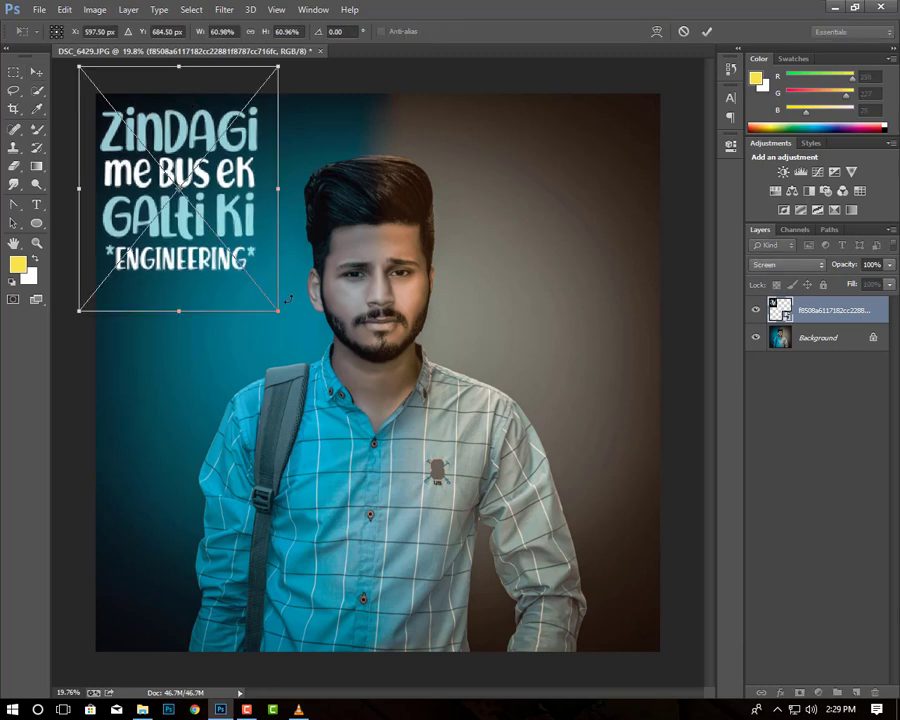
pyautogui.moveTo(279, 310); pyautogui.dragTo(260, 285)
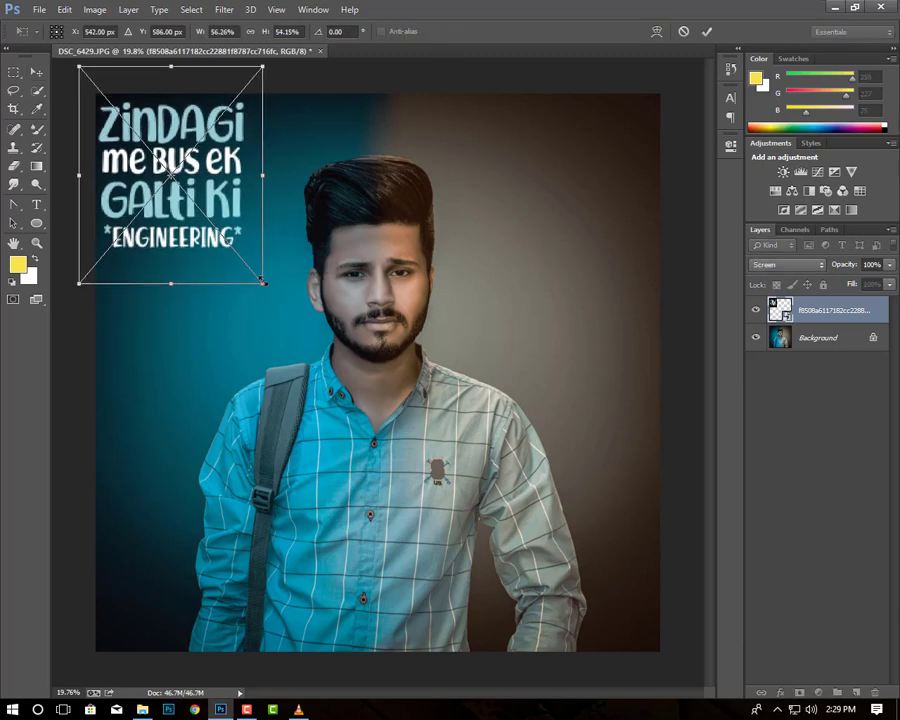
pyautogui.press('Return')
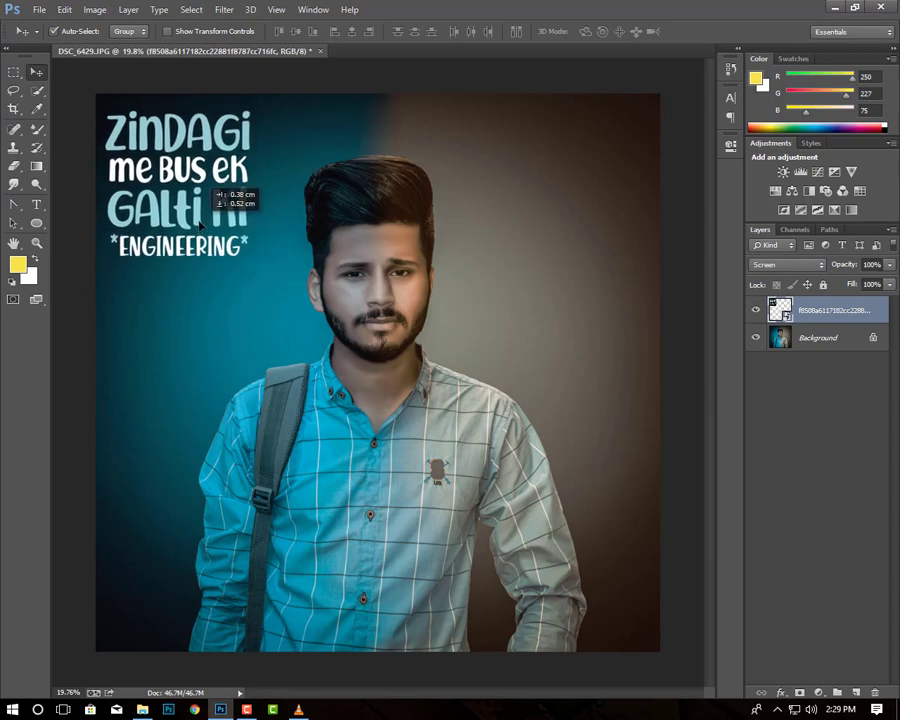
pyautogui.moveTo(203, 237); pyautogui.dragTo(210, 262)
# Place the CUTENESS PERSONIFIED image and move it below the quote text
pyautogui.click(39, 12)
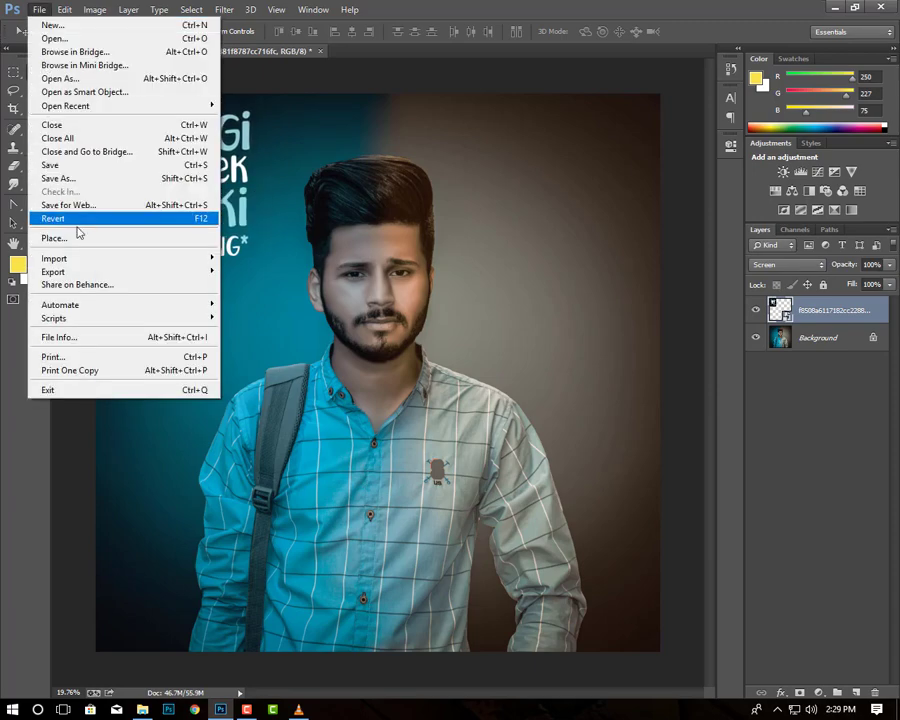
pyautogui.click(75, 240)
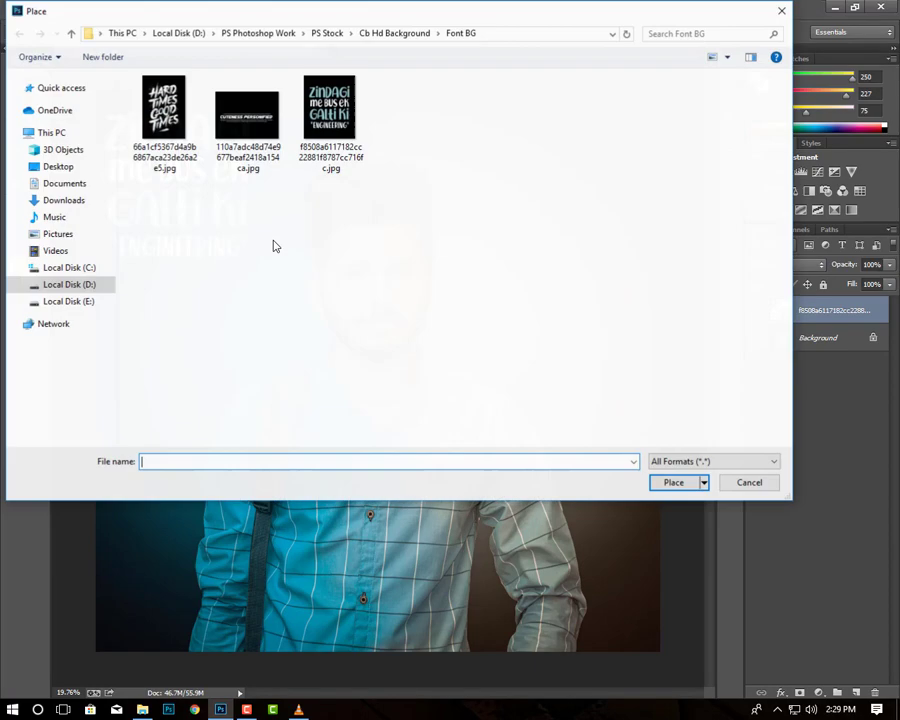
pyautogui.doubleClick(245, 130)
pyautogui.moveTo(422, 368); pyautogui.dragTo(226, 315)
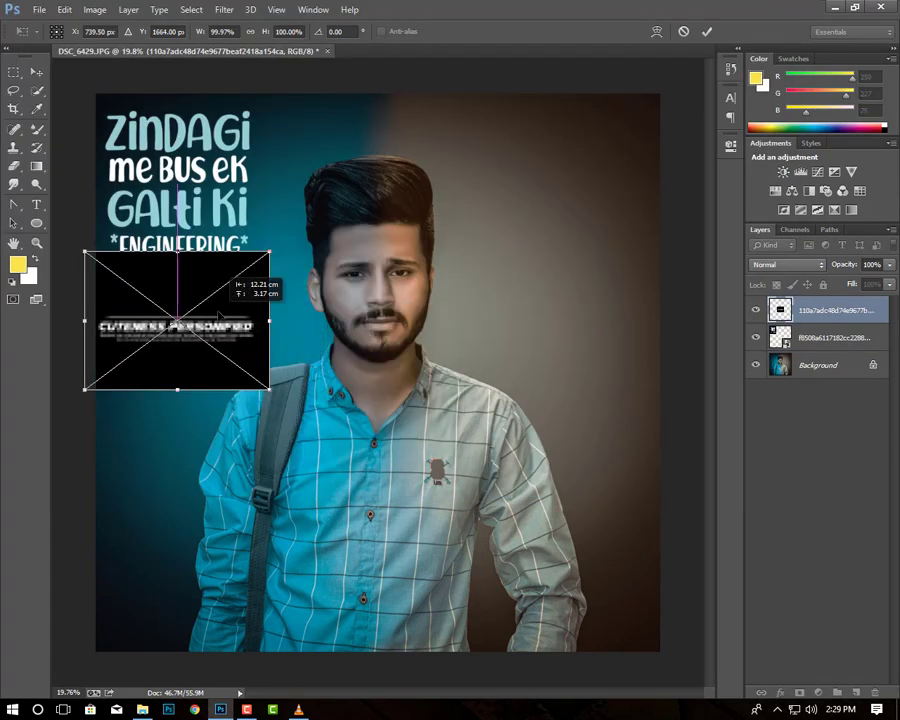
pyautogui.press('Return')
# Blend the CUTENESS PERSONIFIED layer in Screen mode and position it just under ENGINEERING
pyautogui.click(785, 268)
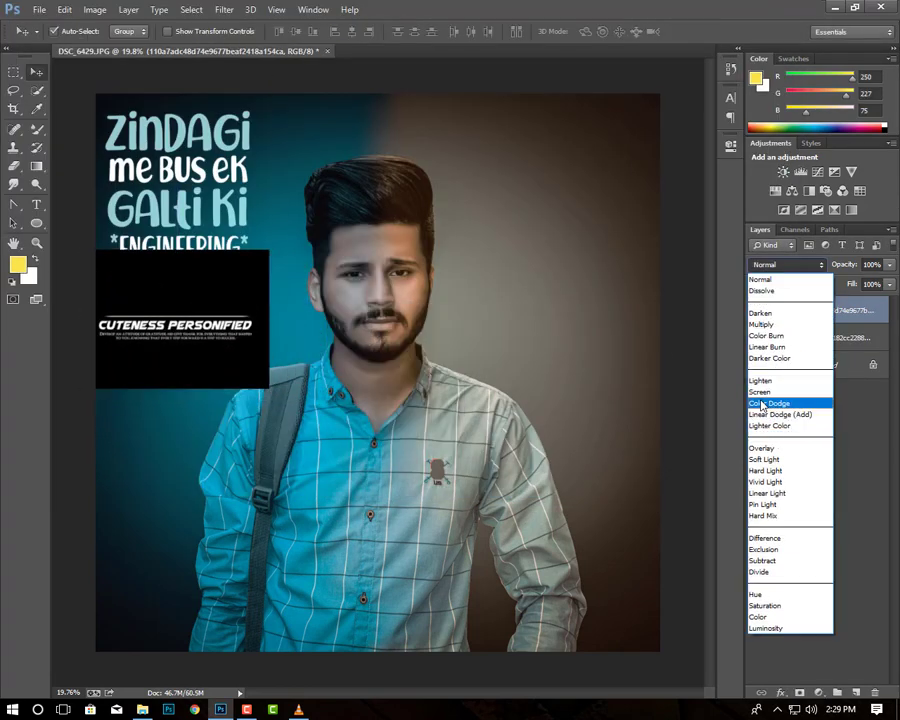
pyautogui.click(770, 394)
pyautogui.moveTo(218, 330); pyautogui.dragTo(220, 293)
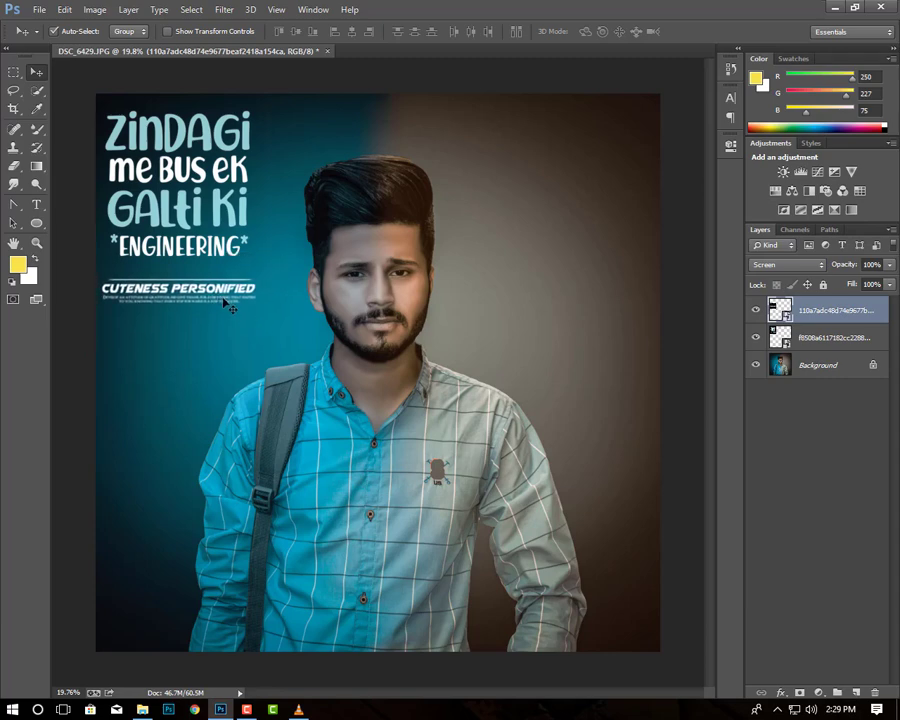
pyautogui.moveTo(221, 303); pyautogui.dragTo(229, 301)
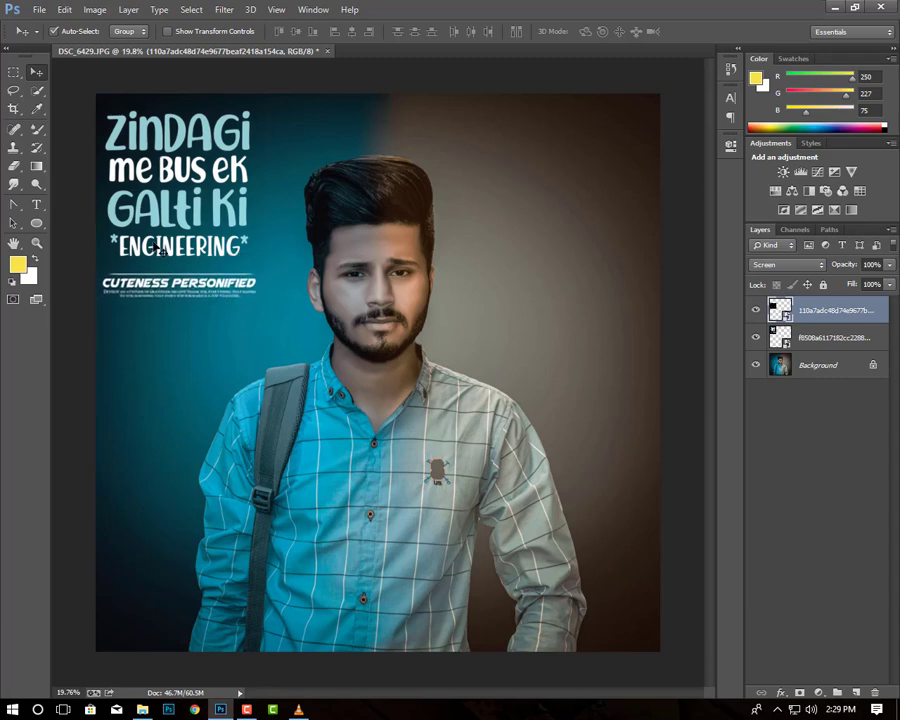
pyautogui.click(40, 10)
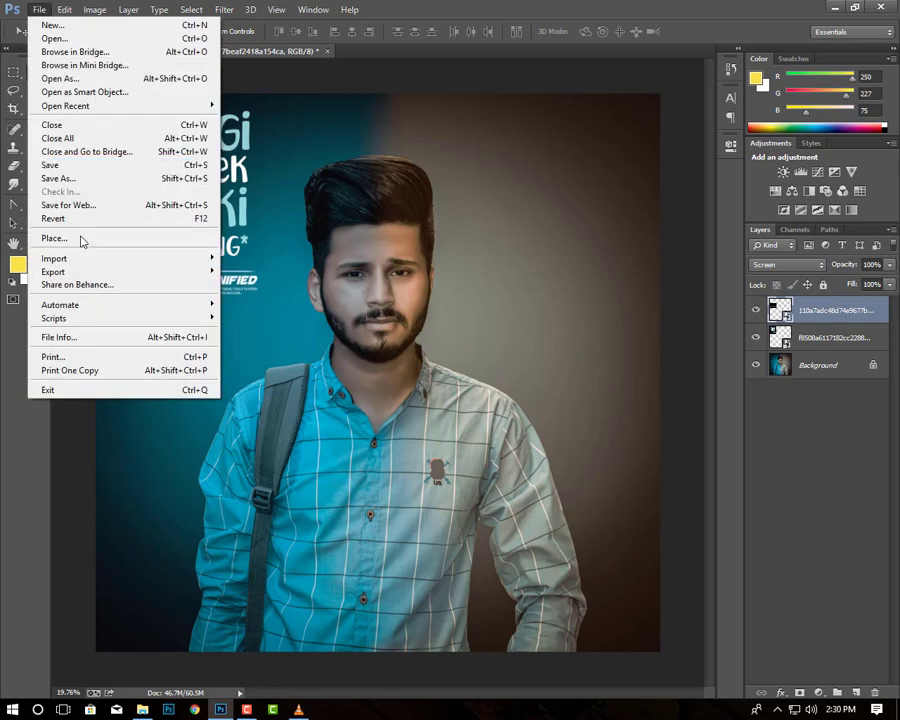
# Place the signature logo file from the PS Stock Photography Logo folder
pyautogui.click(80, 238)
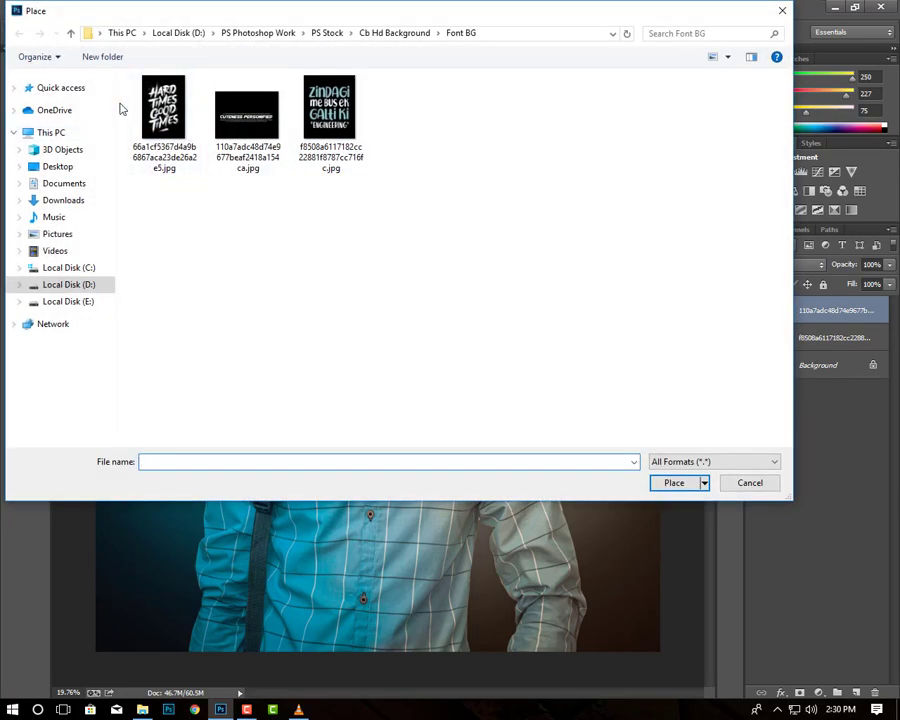
pyautogui.click(71, 33)
pyautogui.click(71, 33)
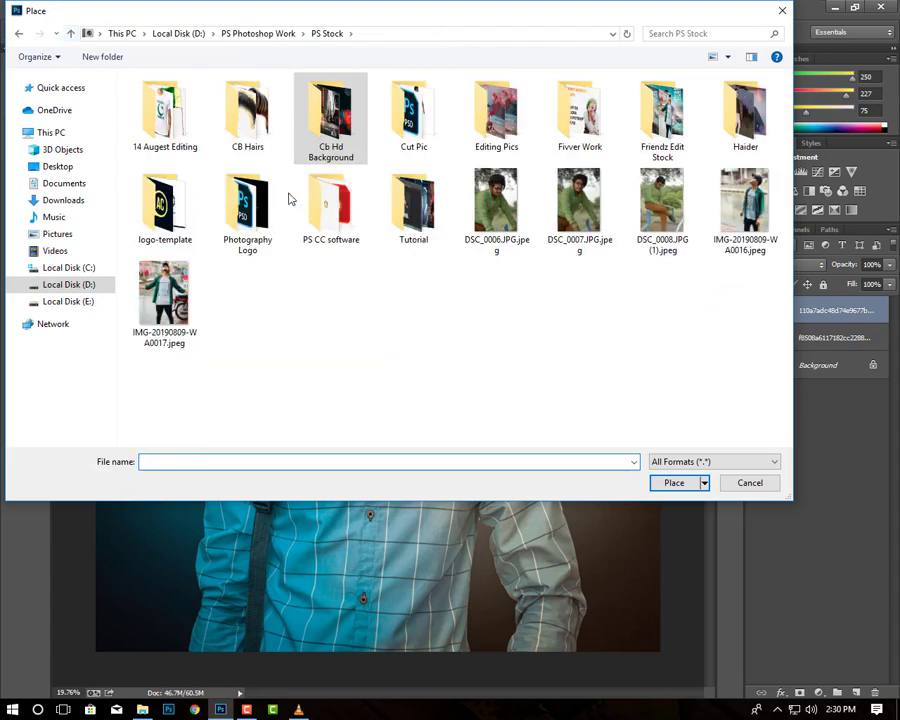
pyautogui.doubleClick(247, 205)
pyautogui.doubleClick(190, 113)
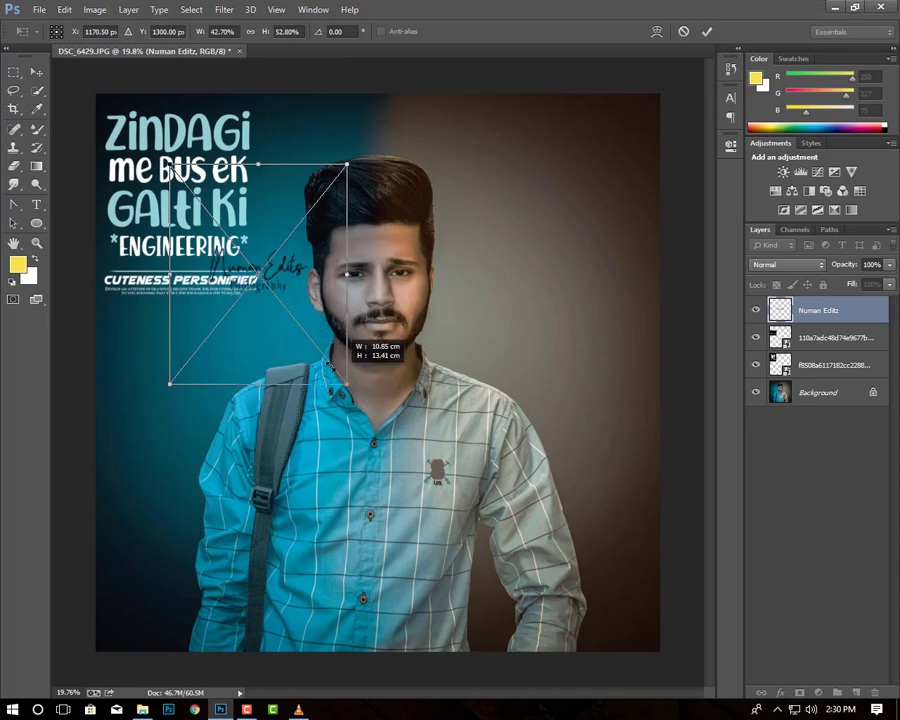
# Shrink the logo proportionally and position it below the Cuteness Personified line
pyautogui.moveTo(589, 580); pyautogui.dragTo(325, 365)
pyautogui.moveTo(245, 257)
pyautogui.mouseDown()
pyautogui.moveTo(200, 318)
pyautogui.moveTo(171, 337)
pyautogui.mouseUp()
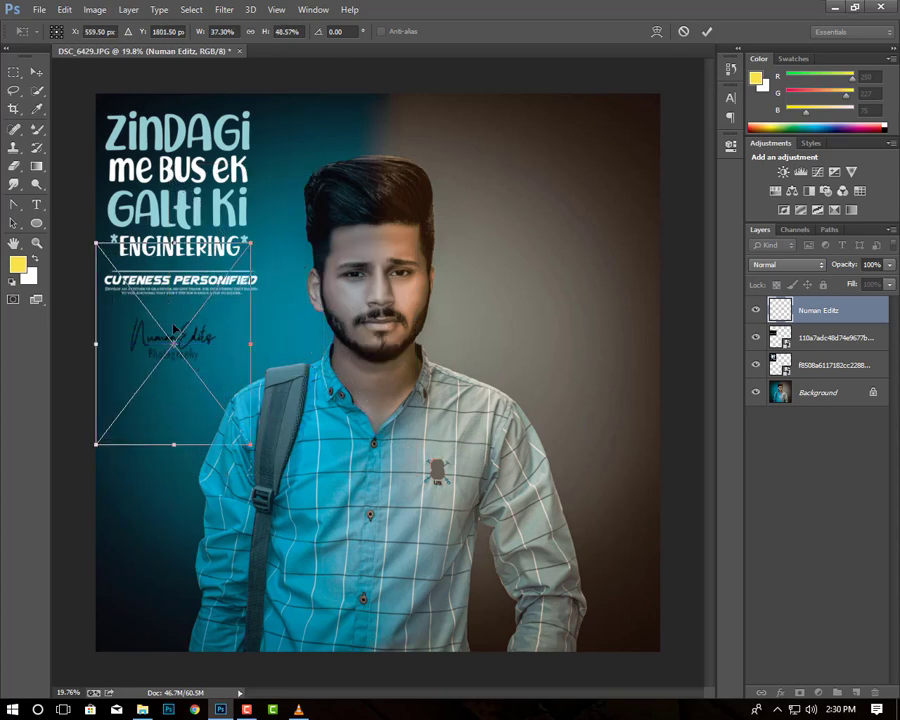
pyautogui.click(251, 32)
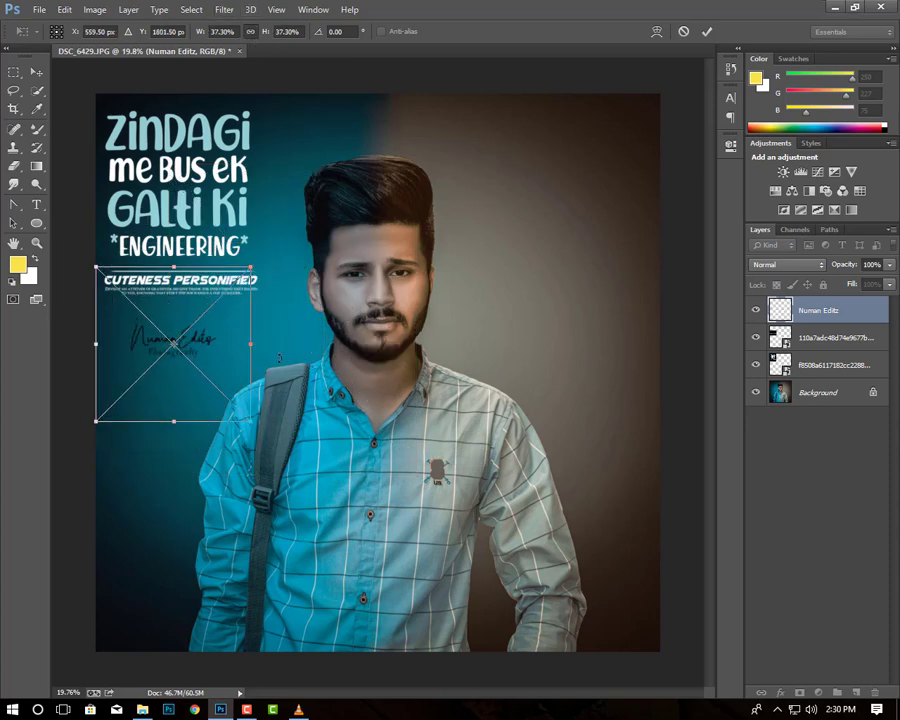
pyautogui.moveTo(249, 419); pyautogui.dragTo(222, 390)
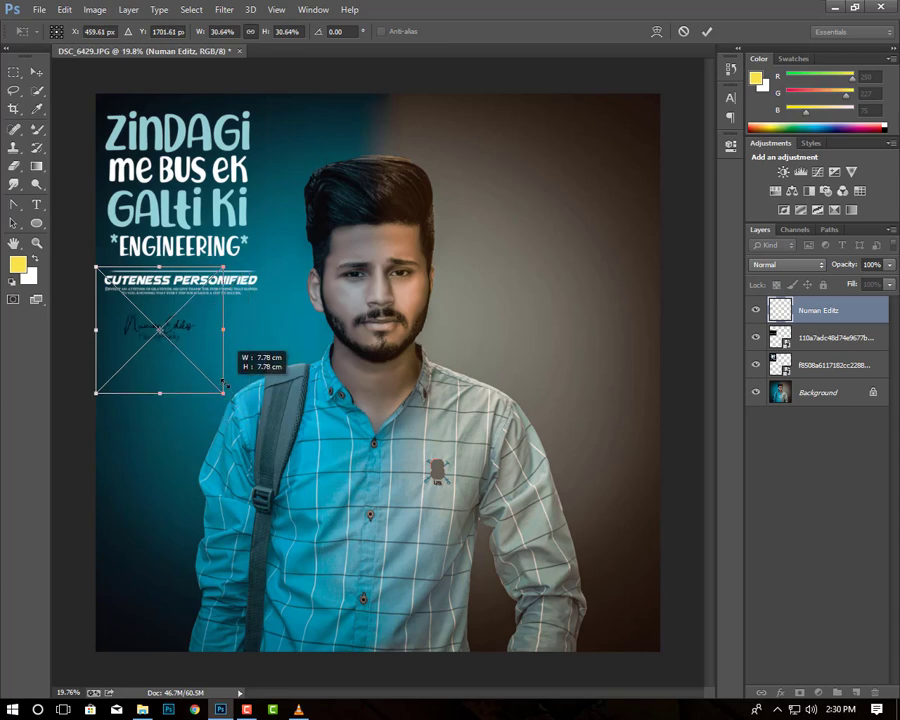
pyautogui.moveTo(194, 344); pyautogui.dragTo(210, 345)
pyautogui.press('Return')
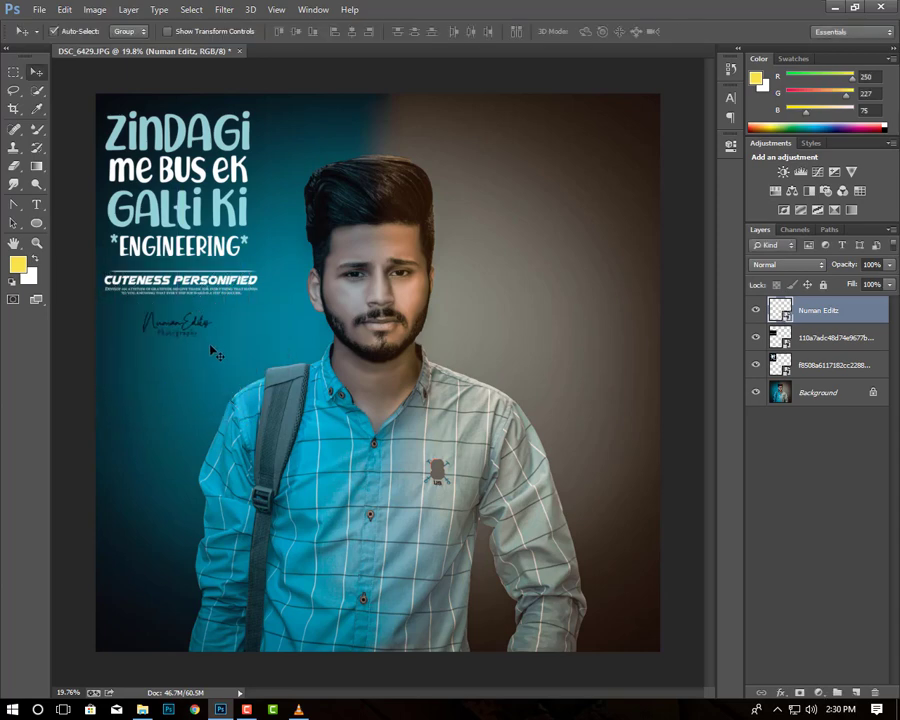
# Rasterize the logo layer and turn the signature white with Hue/Saturation Lightness at maximum
pyautogui.rightClick(838, 311)
pyautogui.click(654, 283)
pyautogui.press('i')
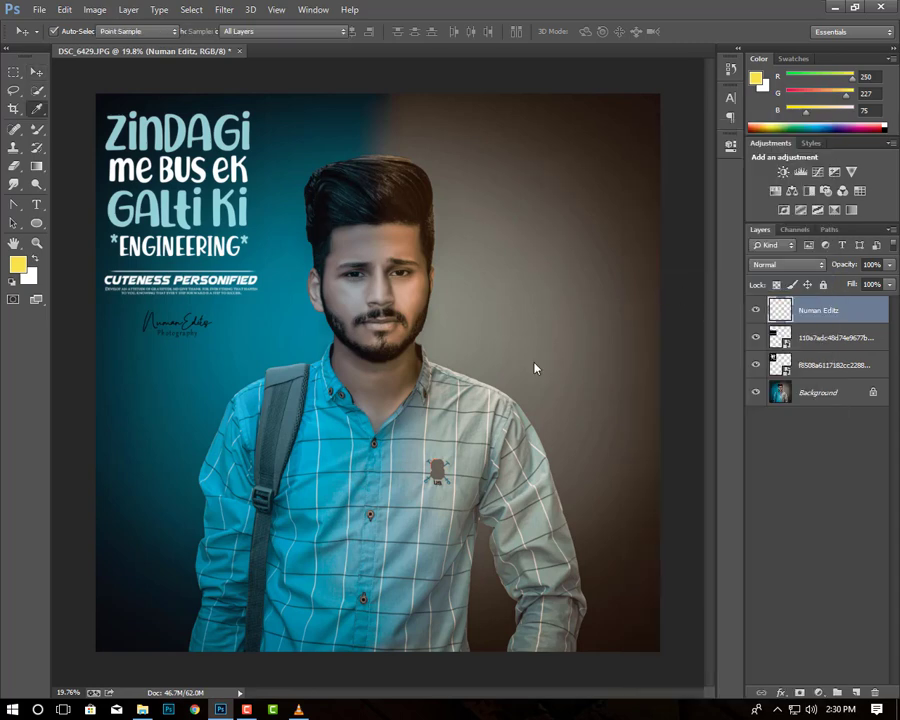
pyautogui.hotkey('ctrl', 'u')
pyautogui.moveTo(414, 314); pyautogui.dragTo(594, 317)
pyautogui.click(576, 180)
# Flatten all layers into one Background layer and launch the Camera Raw Filter
pyautogui.press('v')
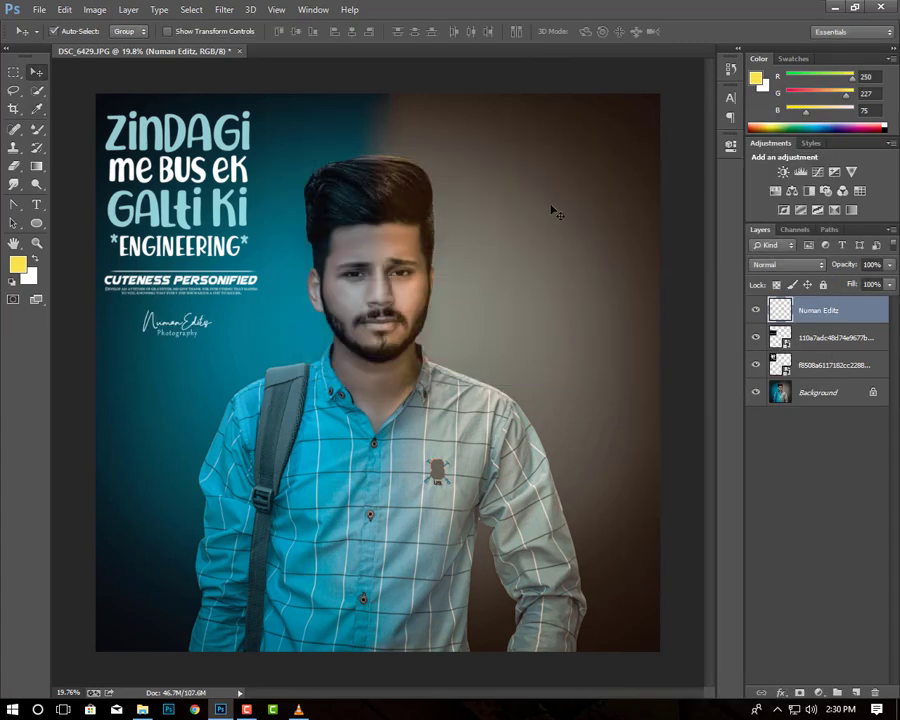
pyautogui.rightClick(833, 400)
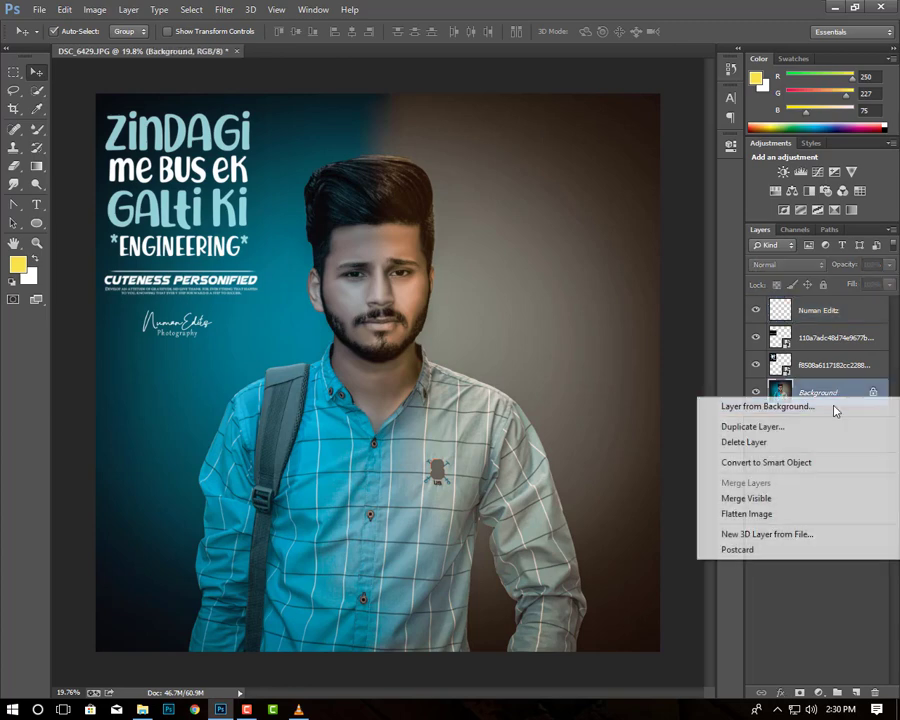
pyautogui.click(762, 516)
pyautogui.click(224, 9)
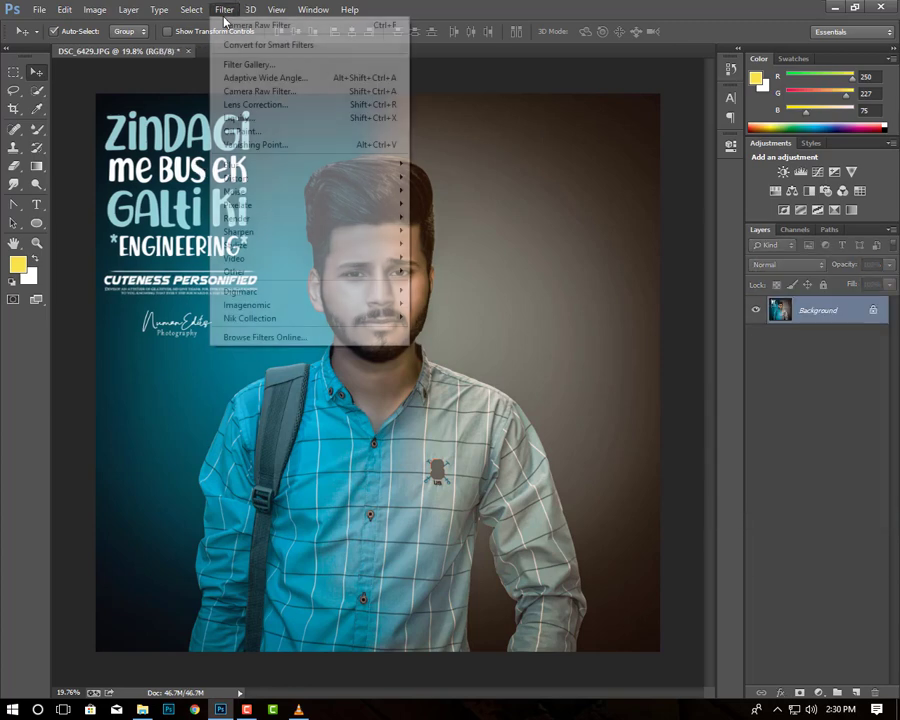
pyautogui.click(258, 91)
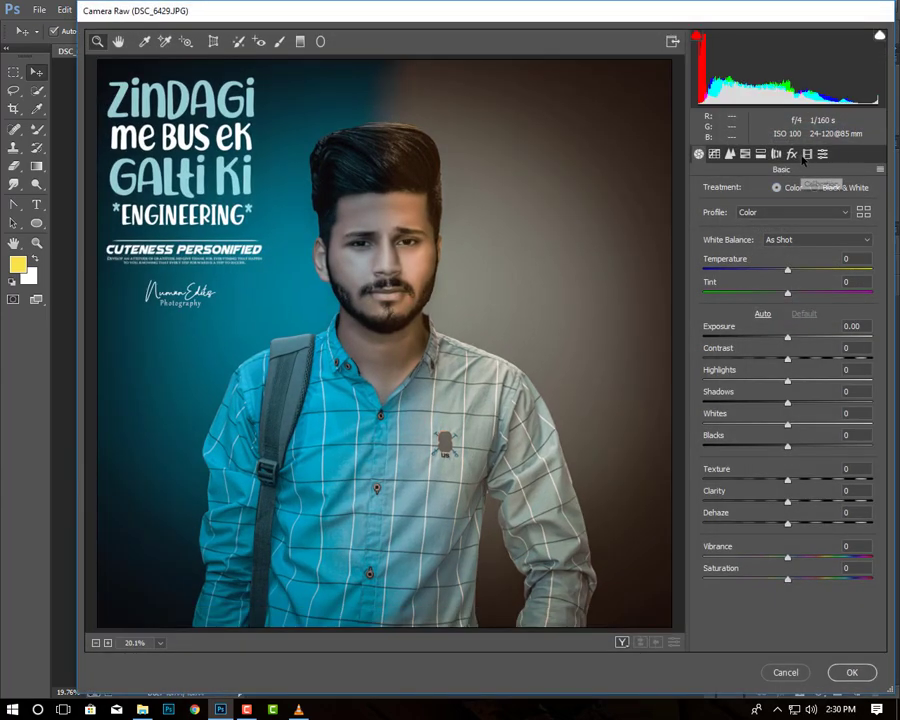
# In Calibration, set Blue Primary saturation +35, Blue hue -53 and Green saturation -15
pyautogui.click(807, 153)
pyautogui.moveTo(787, 441); pyautogui.dragTo(817, 440)
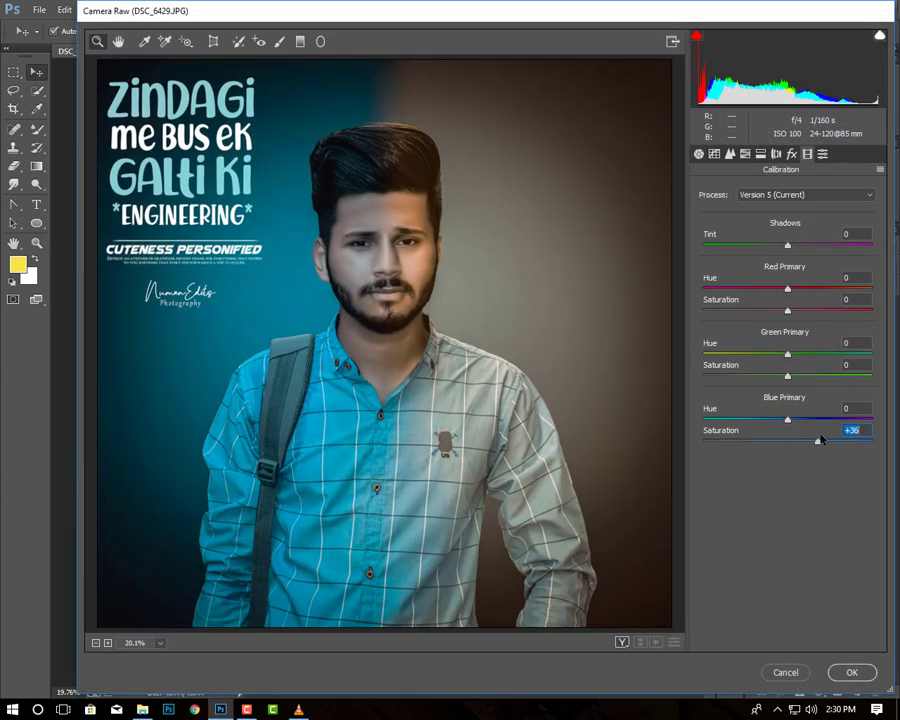
pyautogui.moveTo(752, 420); pyautogui.dragTo(742, 420)
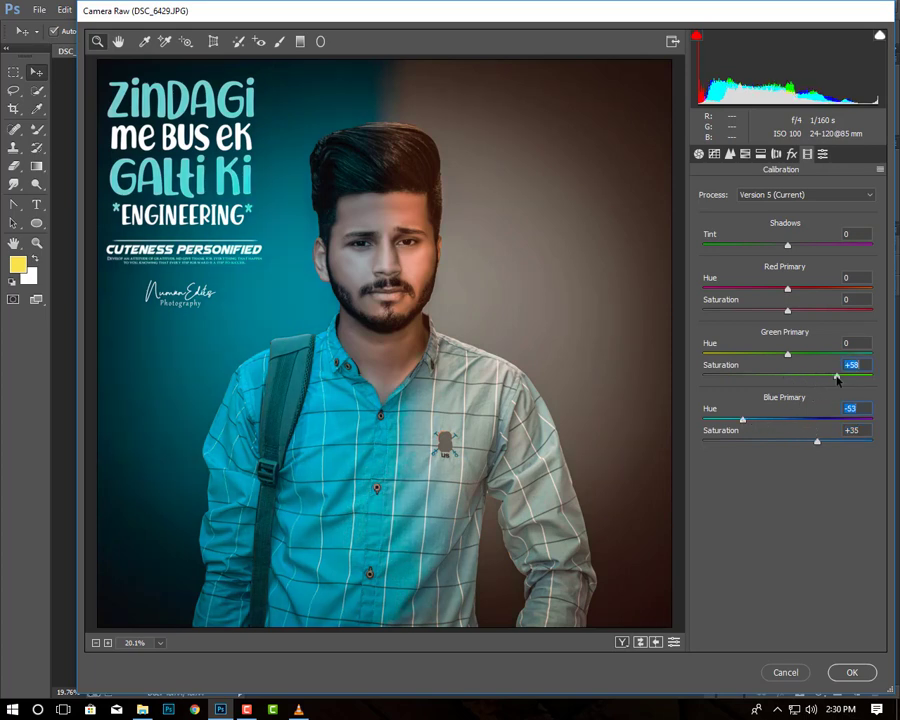
pyautogui.moveTo(838, 379); pyautogui.dragTo(836, 380)
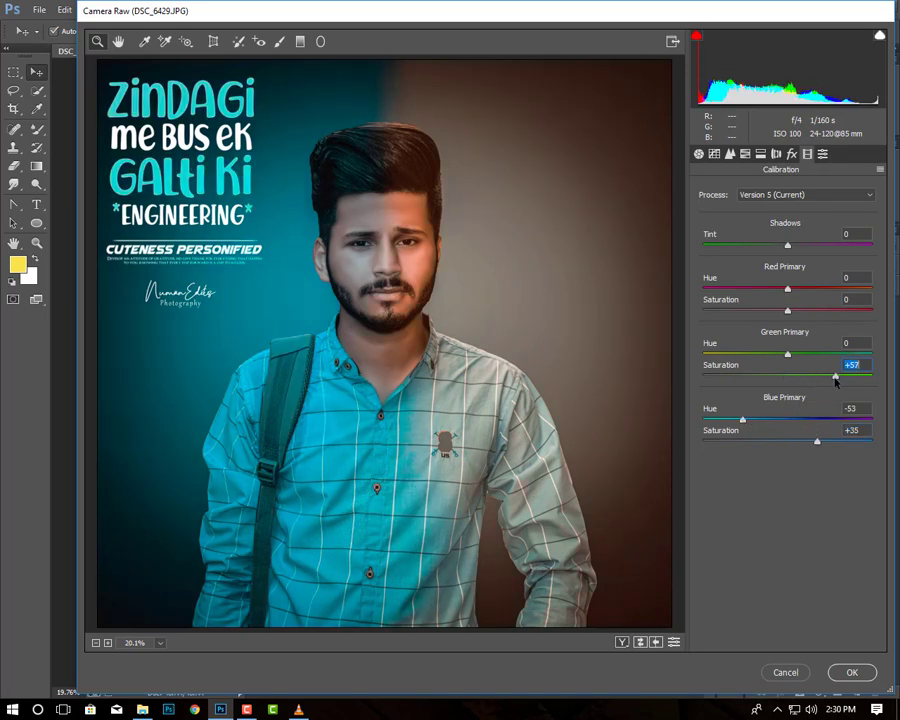
pyautogui.click(777, 379)
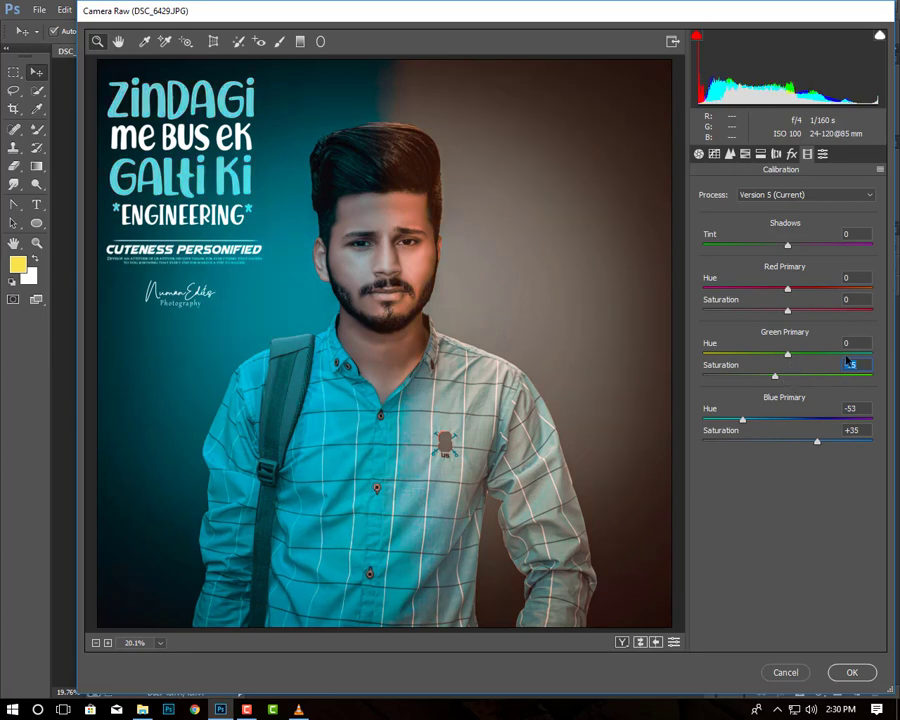
# Set Green Primary hue +75, Blue saturation about -22, and slightly lower Red saturation
pyautogui.click(849, 356)
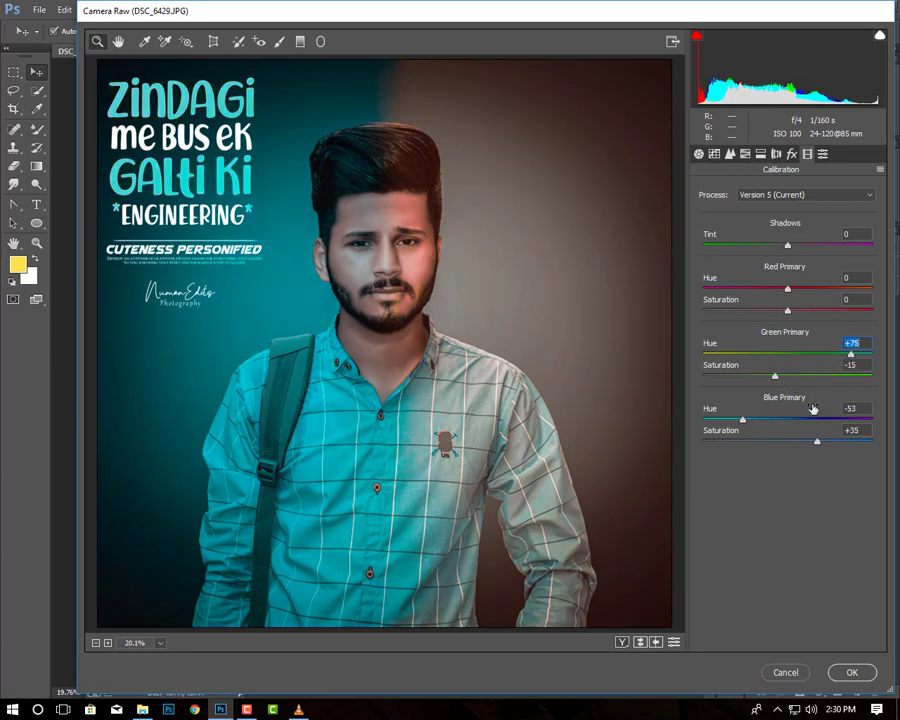
pyautogui.moveTo(798, 445)
pyautogui.mouseDown()
pyautogui.moveTo(700, 446)
pyautogui.moveTo(769, 441)
pyautogui.moveTo(811, 419)
pyautogui.moveTo(738, 419)
pyautogui.moveTo(760, 420)
pyautogui.moveTo(764, 430)
pyautogui.mouseUp()
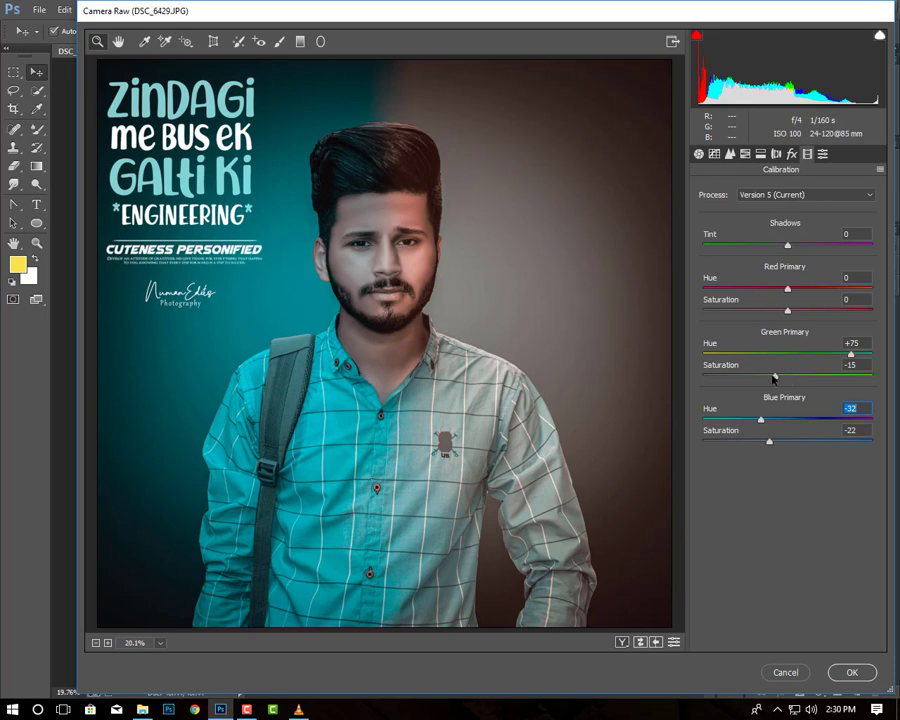
pyautogui.moveTo(773, 378); pyautogui.dragTo(782, 377)
pyautogui.moveTo(787, 310)
pyautogui.mouseDown()
pyautogui.moveTo(766, 310)
pyautogui.moveTo(785, 310)
pyautogui.mouseUp()
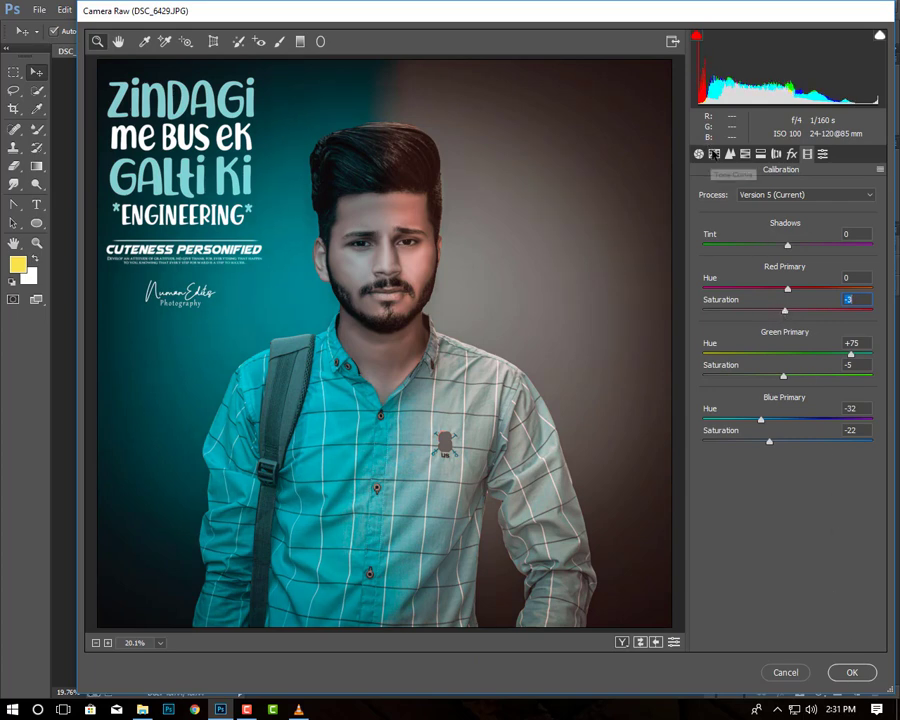
pyautogui.click(714, 153)
# In the Basic panel raise Vibrance to +47, then apply the Camera Raw adjustments with OK
pyautogui.click(698, 153)
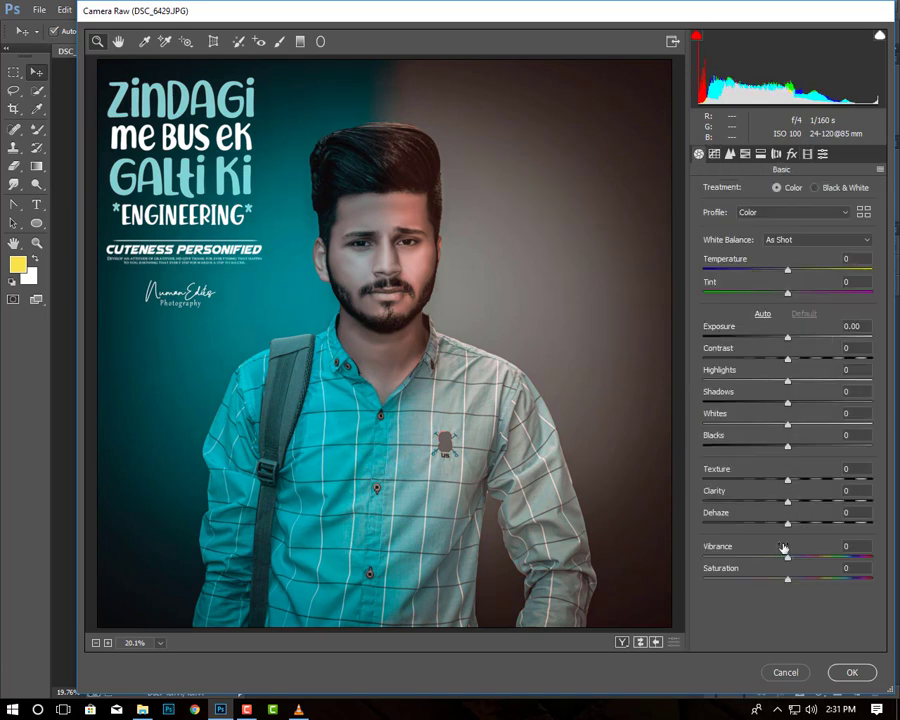
pyautogui.moveTo(785, 552)
pyautogui.mouseDown()
pyautogui.moveTo(819, 554)
pyautogui.moveTo(795, 521)
pyautogui.moveTo(818, 524)
pyautogui.moveTo(792, 524)
pyautogui.moveTo(808, 526)
pyautogui.mouseUp()
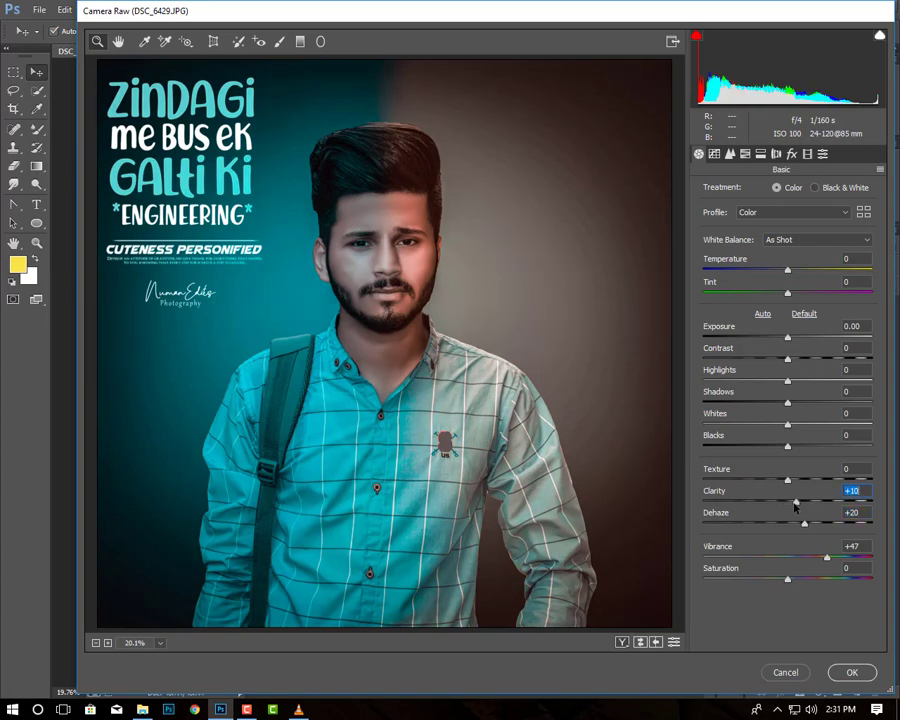
pyautogui.click(850, 672)
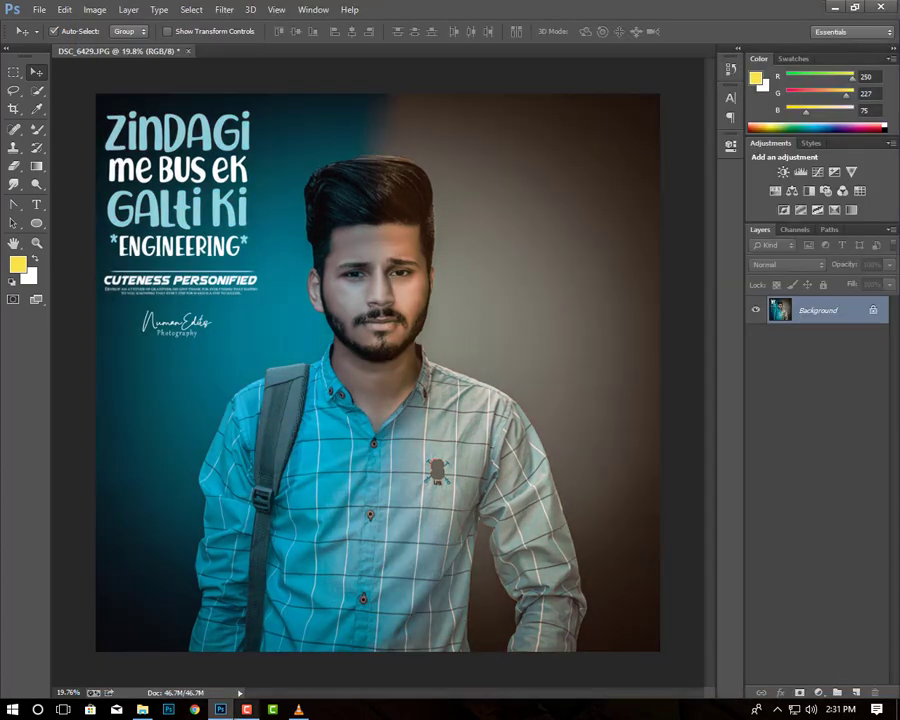